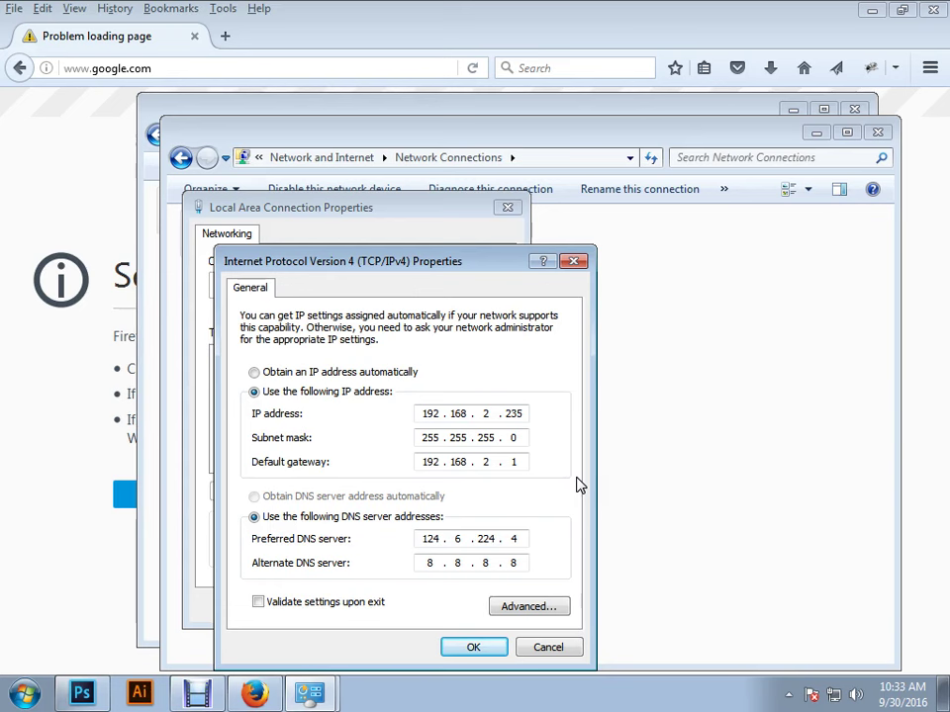
{"action": "left_click", "coordinate": [204, 695]}
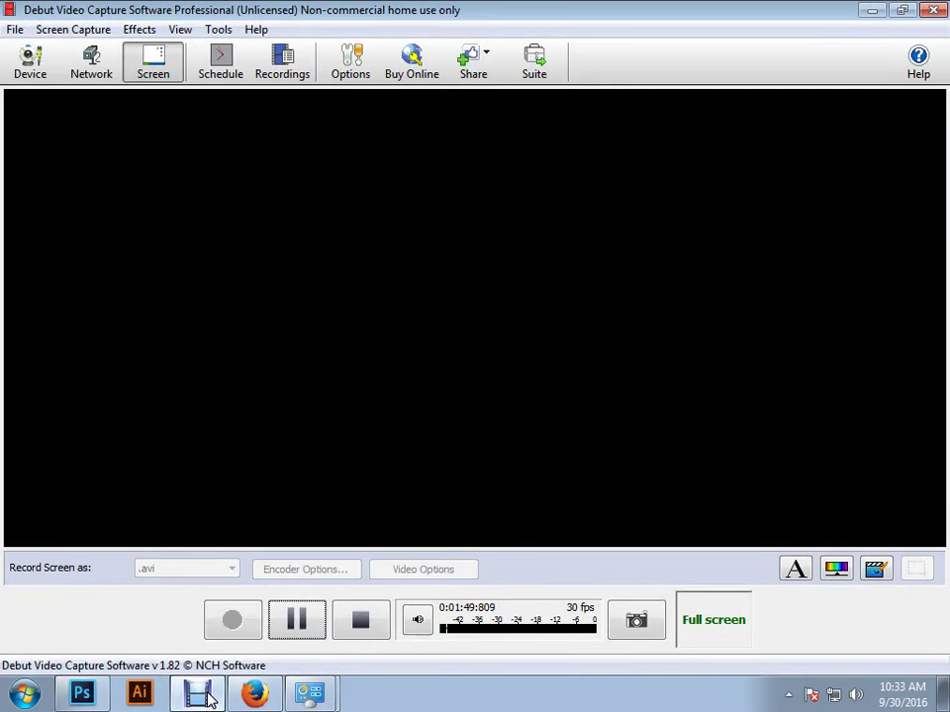
{"action": "left_click", "coordinate": [205, 696]}
{"action": "left_click", "coordinate": [204, 695]}
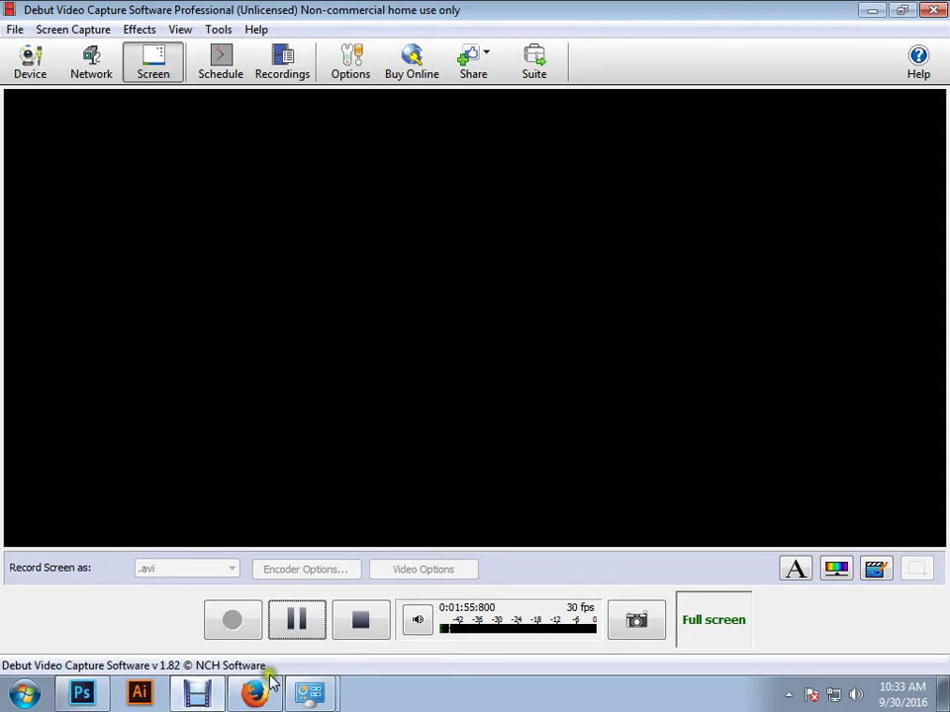
{"action": "left_click", "coordinate": [190, 695]}
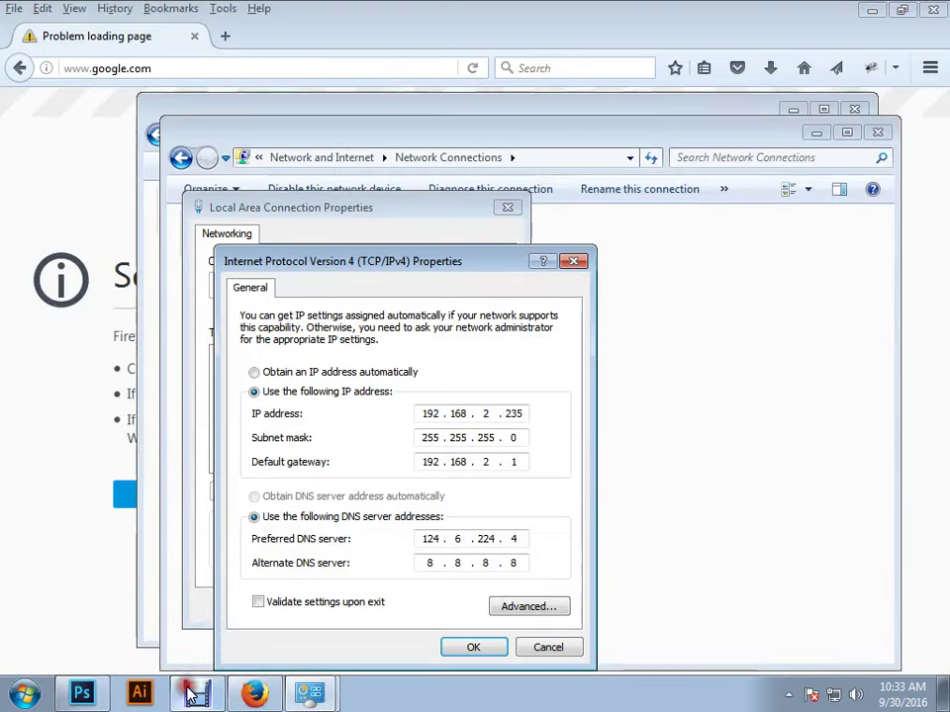
- Apply the IPv4 settings with manually specified IP and DNS addresses and close the Local Area Connection properties
{"action": "left_click", "coordinate": [285, 522]}
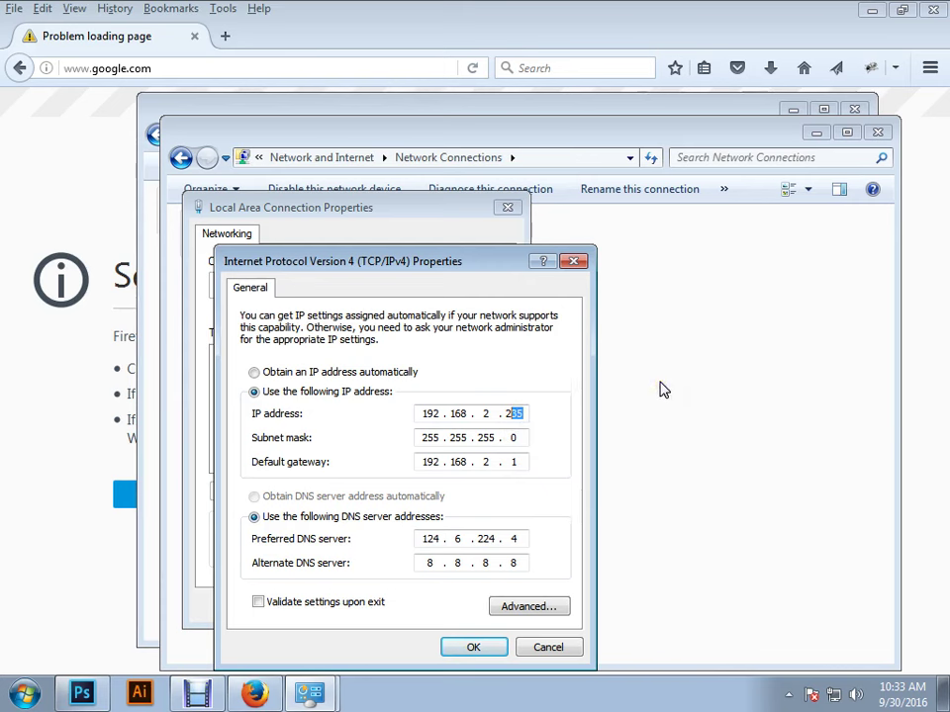
{"action": "left_click", "coordinate": [474, 647]}
{"action": "left_click", "coordinate": [415, 615]}
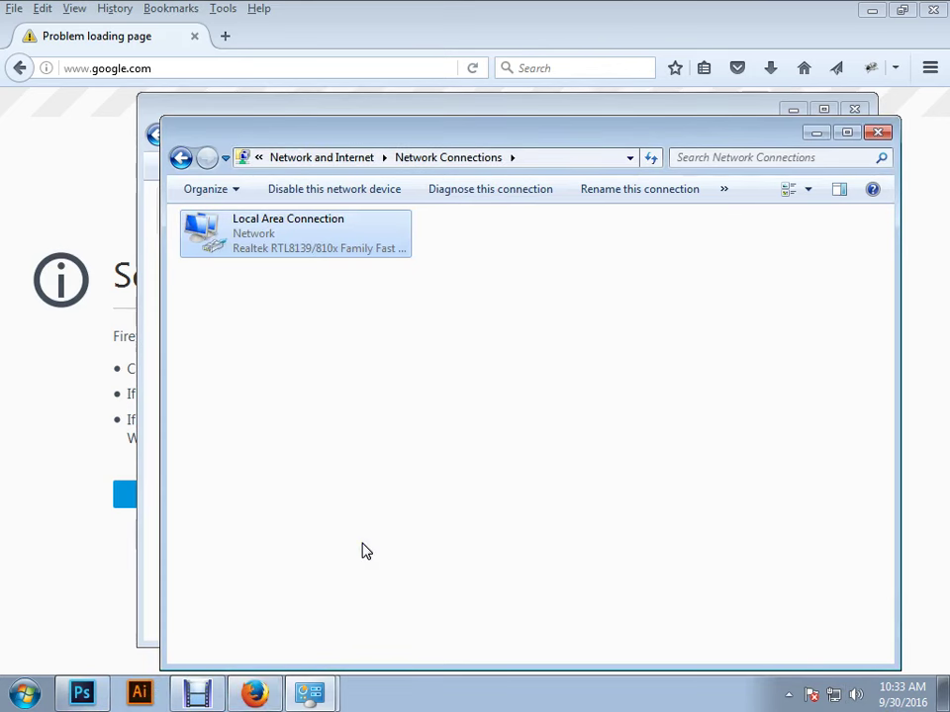
{"action": "key", "text": "super+r"}
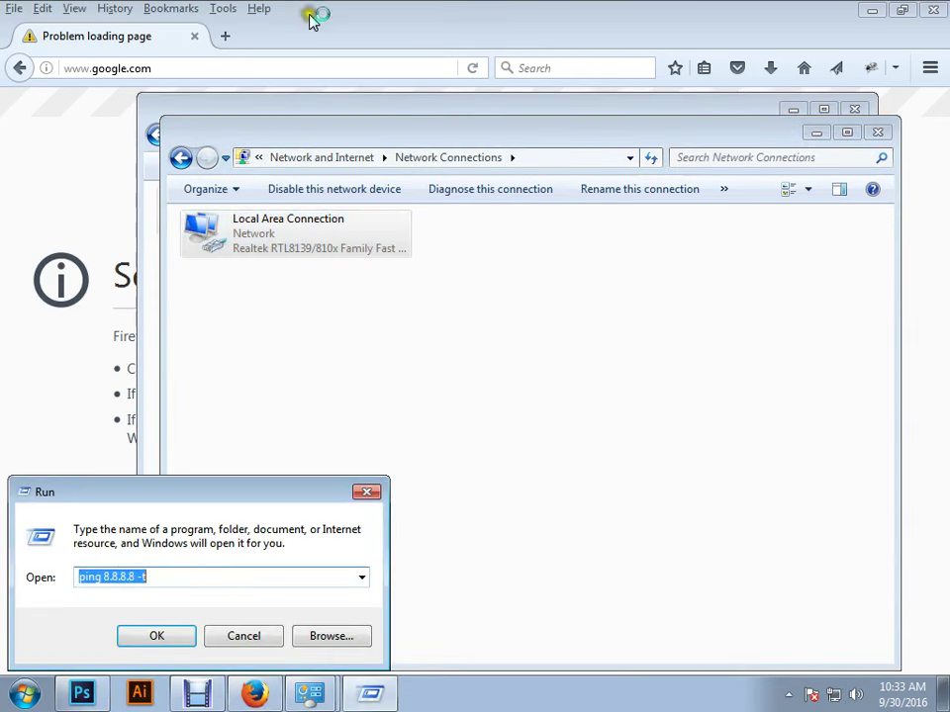
{"action": "left_click", "coordinate": [179, 62]}
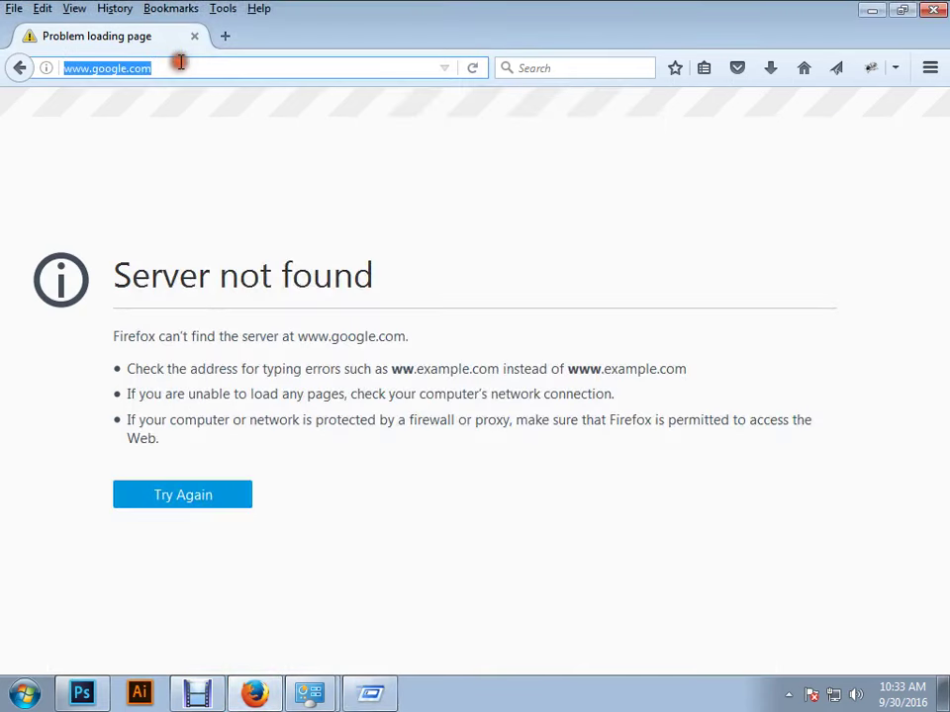
{"action": "key", "text": "Return"}
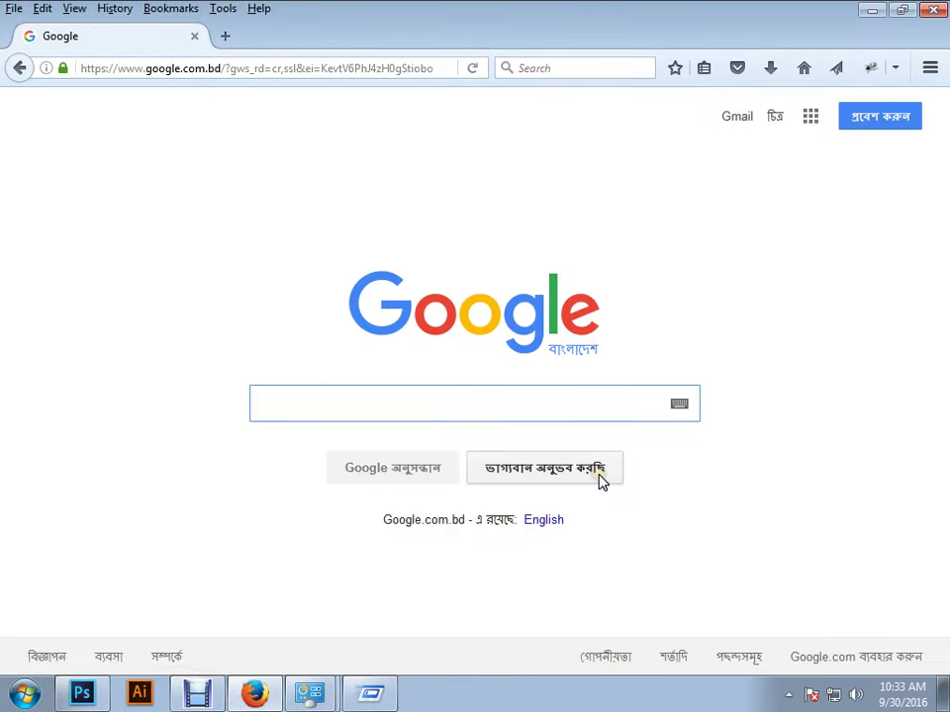
- Switch Google's display language to English and open Google Images
{"action": "left_click", "coordinate": [776, 121]}
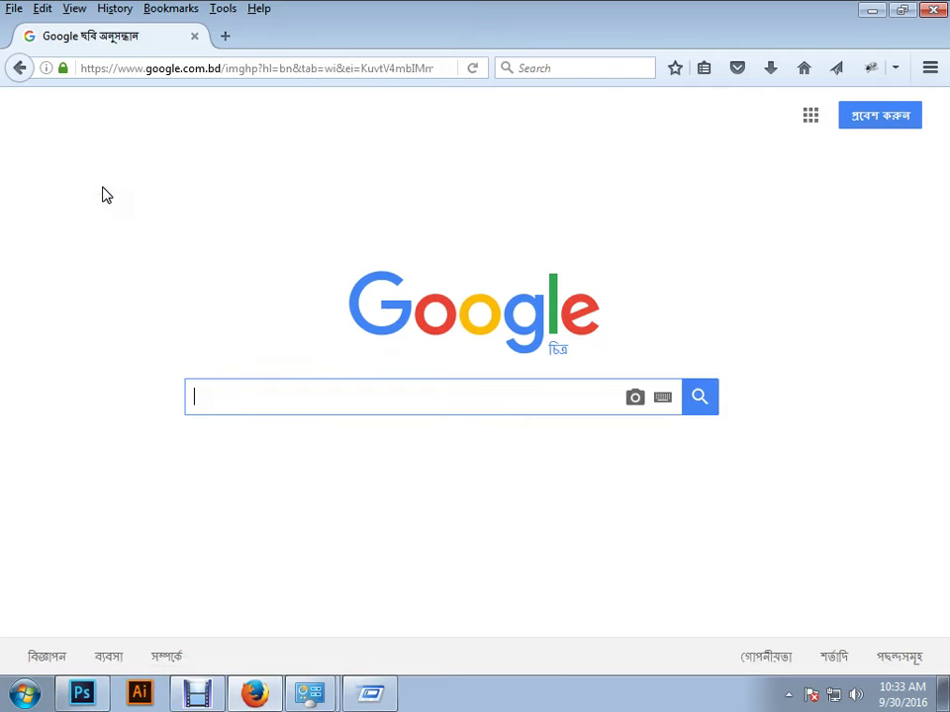
{"action": "left_click", "coordinate": [19, 67]}
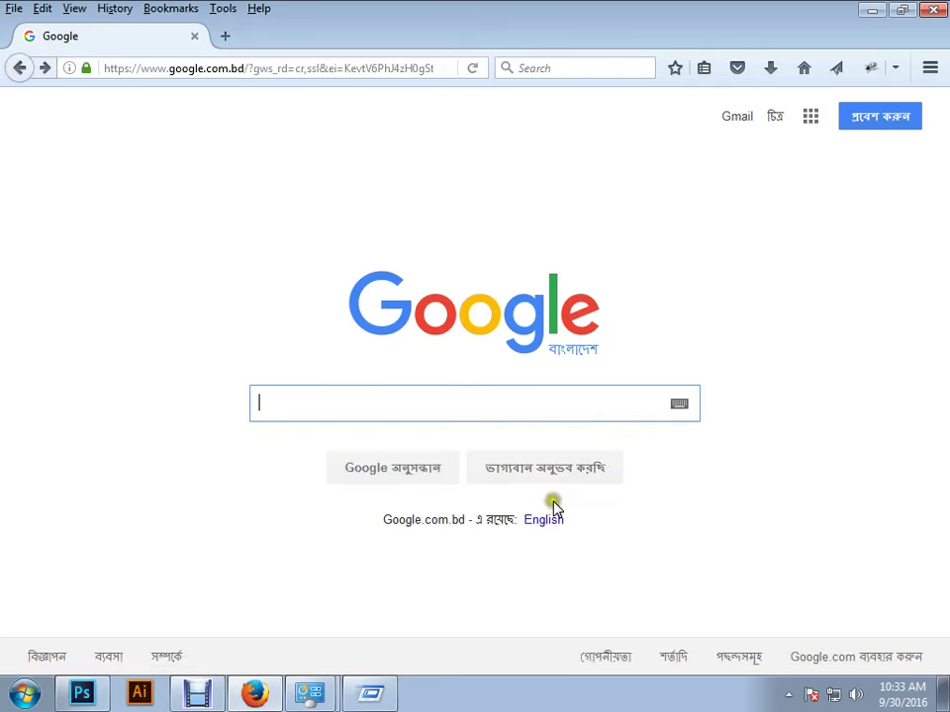
{"action": "left_click", "coordinate": [542, 519]}
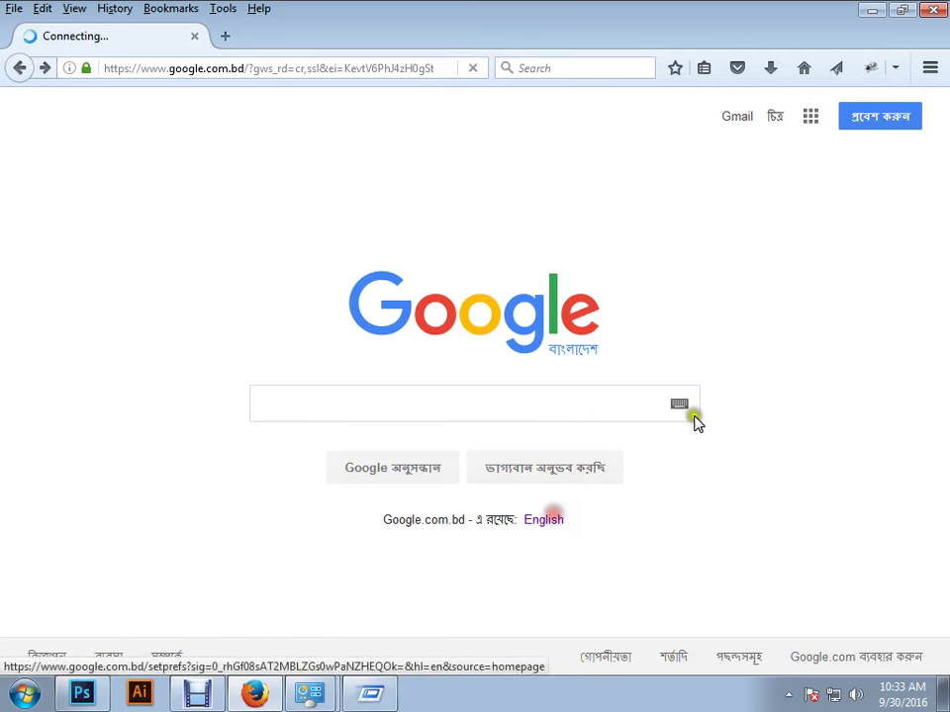
{"action": "left_click", "coordinate": [781, 119]}
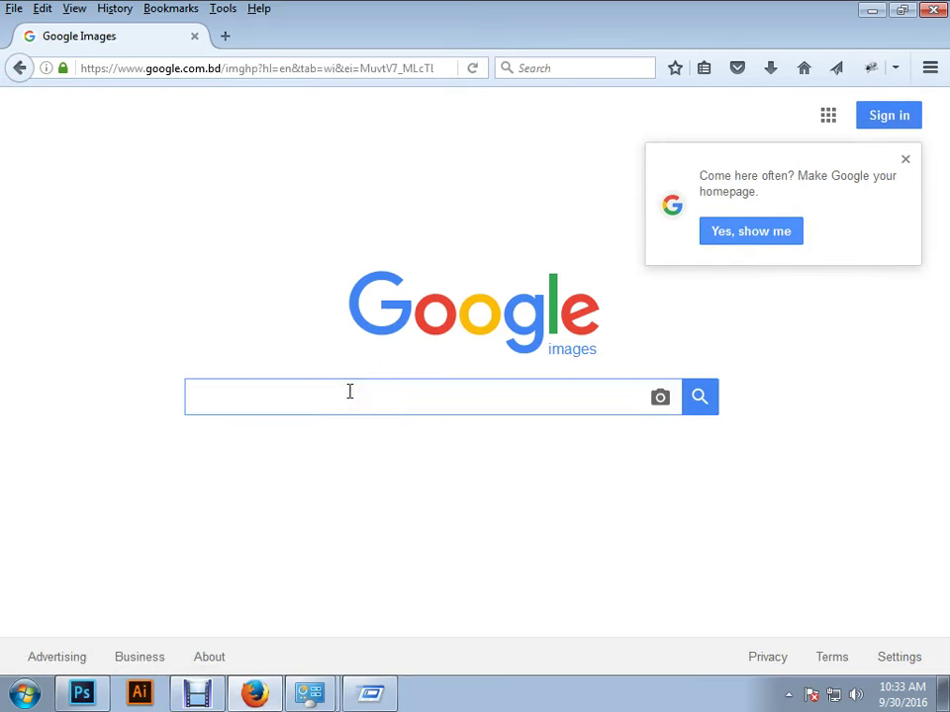
- Search Google Images for "pakistan war"
{"action": "type", "text": "pakista"}
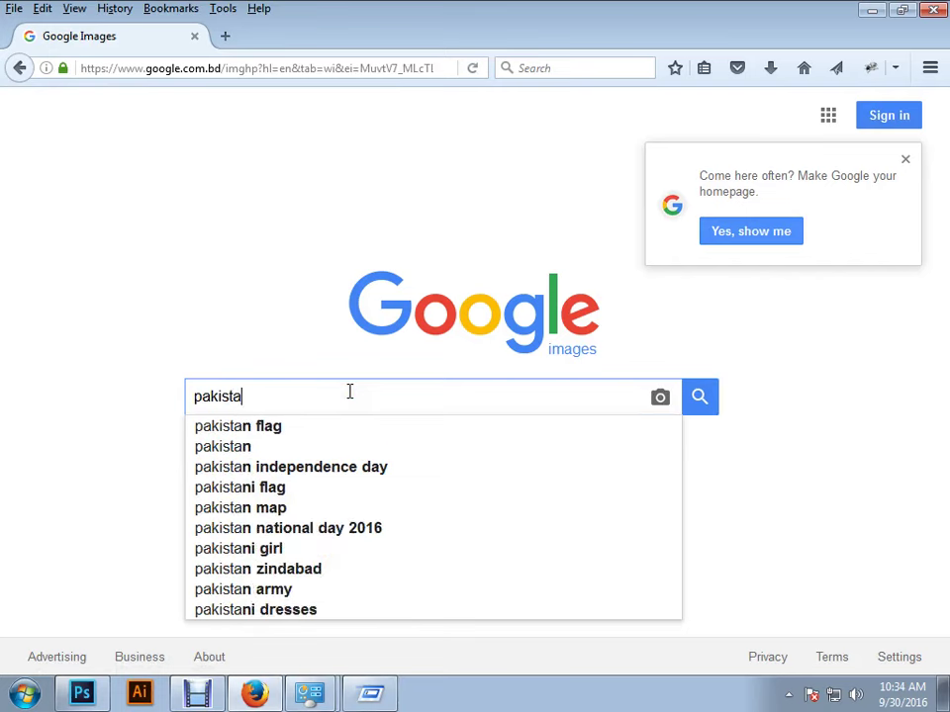
{"action": "type", "text": "n war"}
{"action": "key", "text": "Return"}
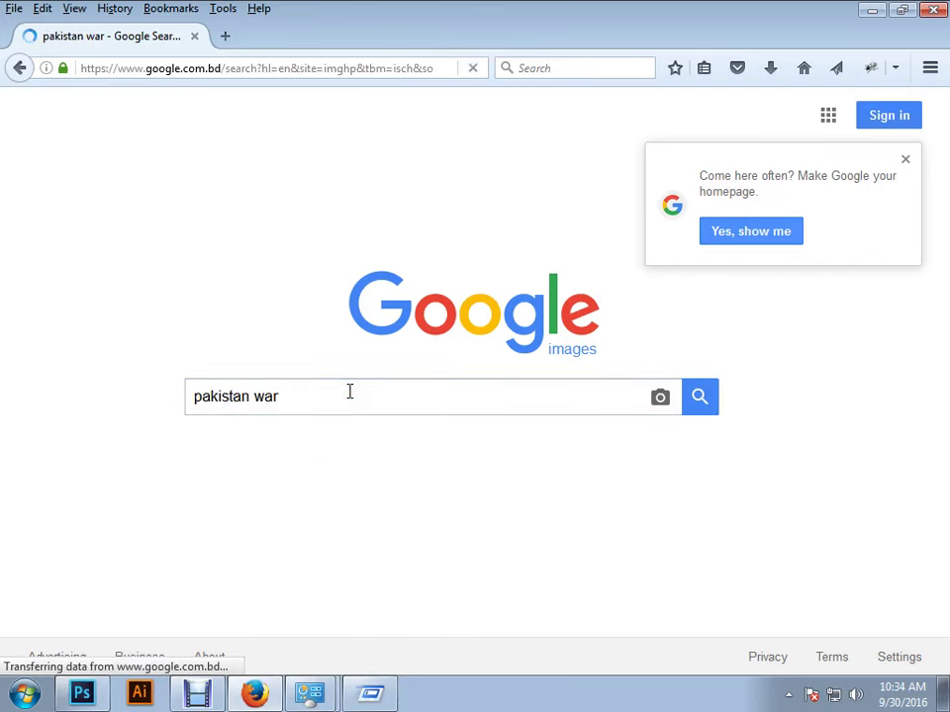
- Open the full-size picture of the soldier standing beside the Pakistani flag and copy the image
{"action": "scroll", "coordinate": [366, 368], "scroll_direction": "down", "scroll_amount": 3}
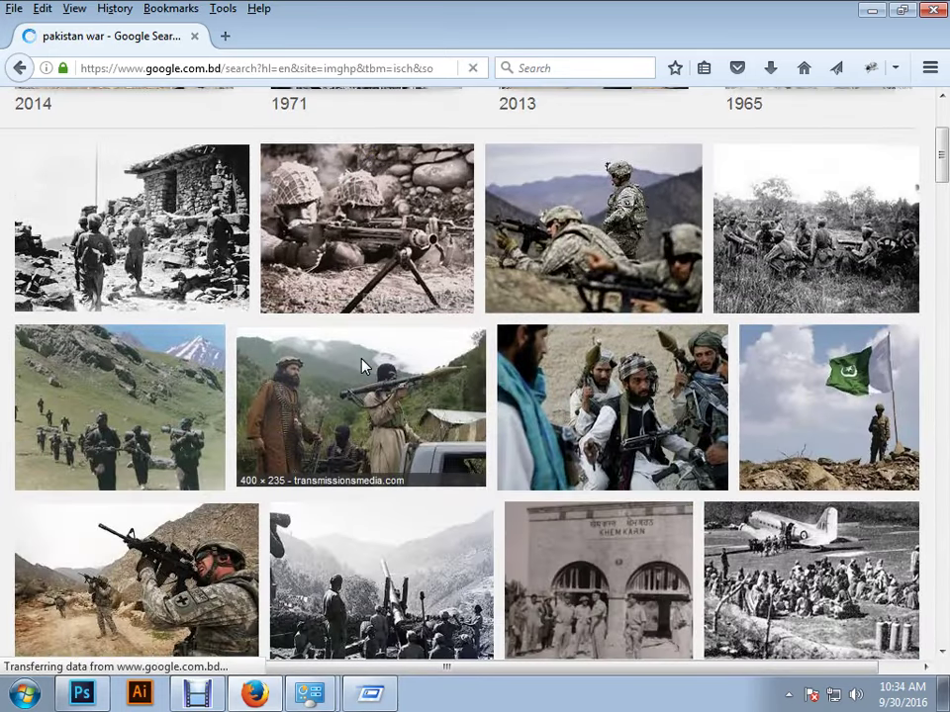
{"action": "right_click", "coordinate": [820, 407]}
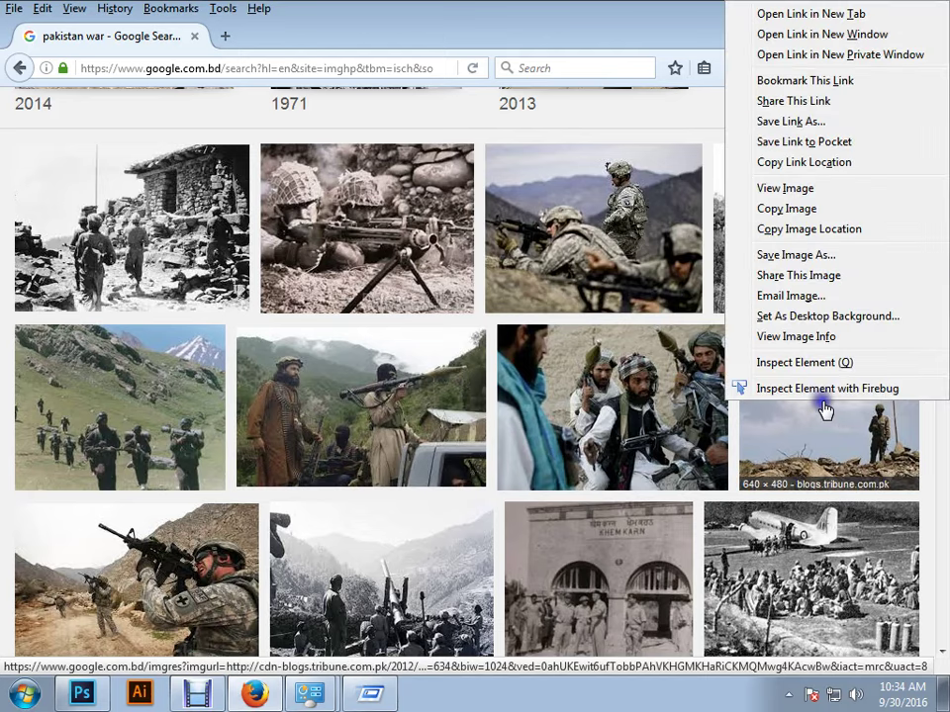
{"action": "left_click", "coordinate": [807, 14]}
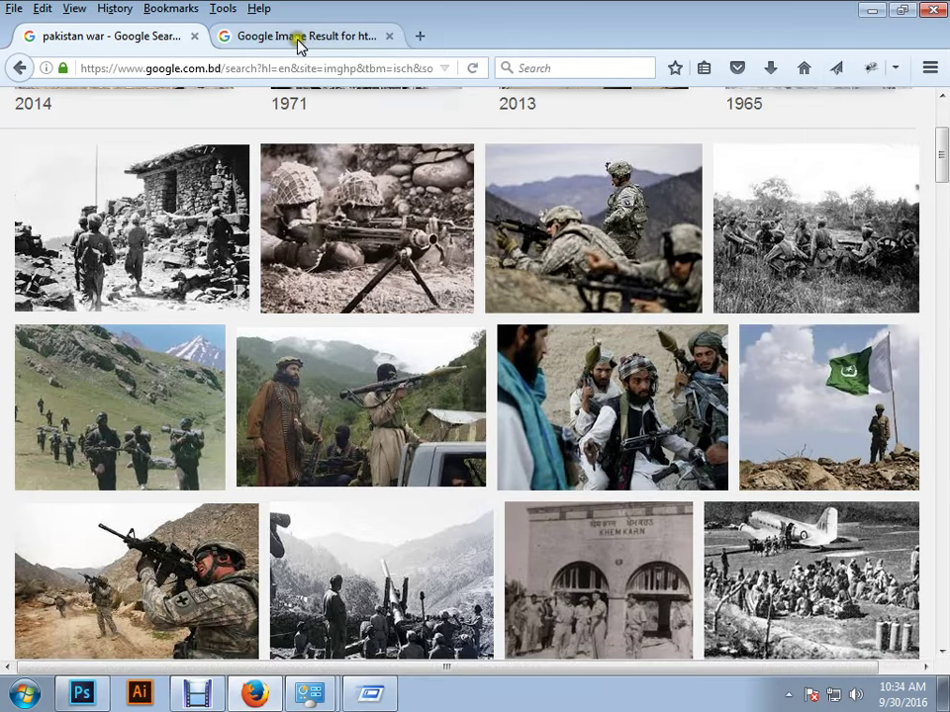
{"action": "left_click", "coordinate": [297, 38]}
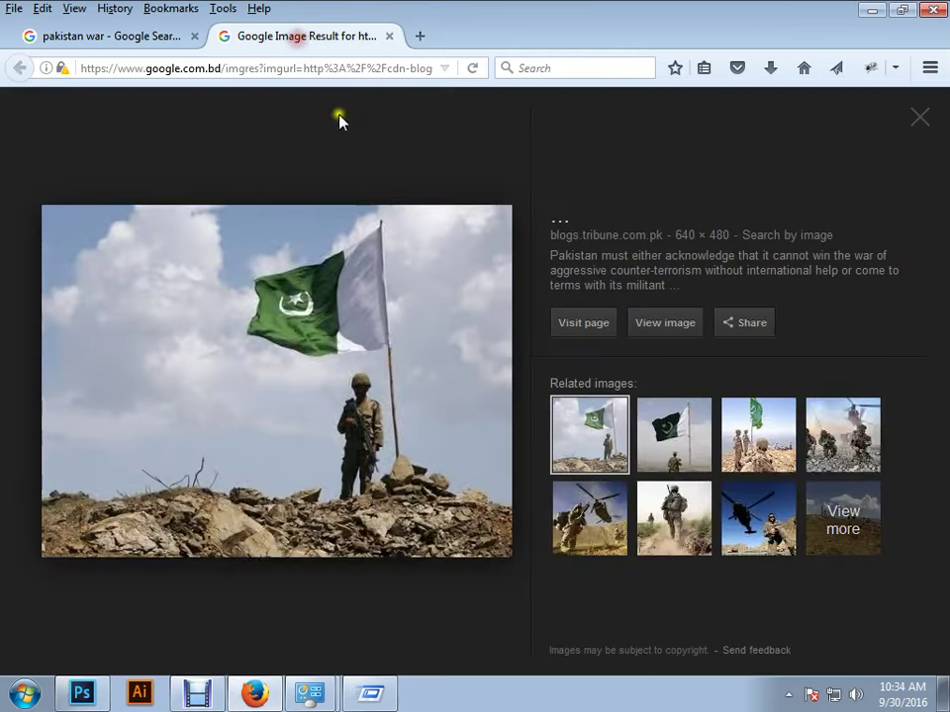
{"action": "left_click", "coordinate": [669, 325]}
{"action": "right_click", "coordinate": [445, 269]}
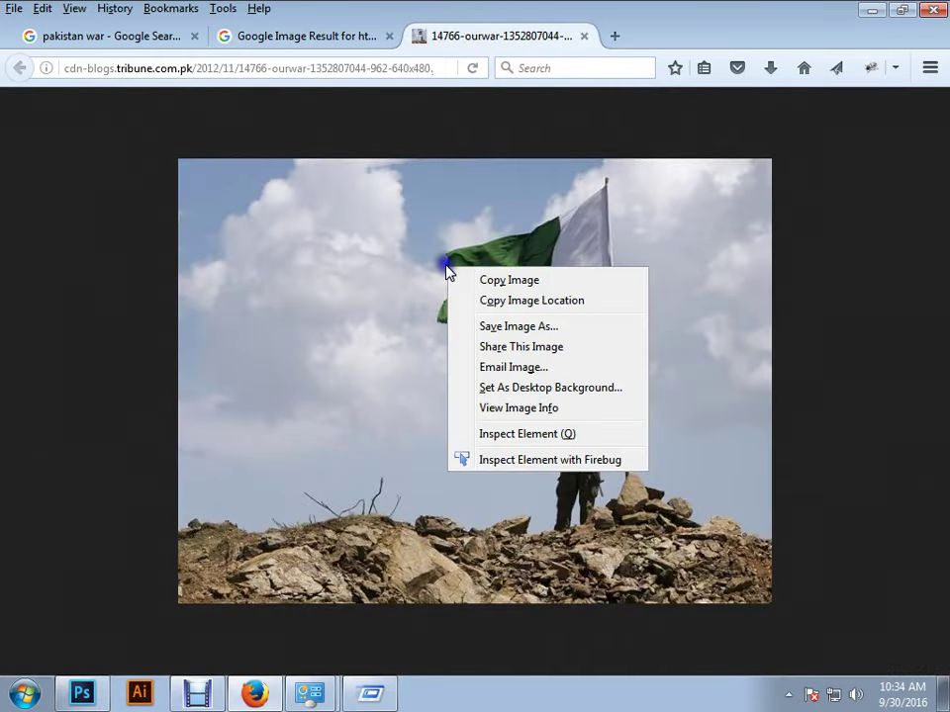
{"action": "left_click", "coordinate": [502, 281]}
- Switch to Photoshop and set the blank document's resolution to 150 pixels/inch
{"action": "left_click", "coordinate": [91, 691]}
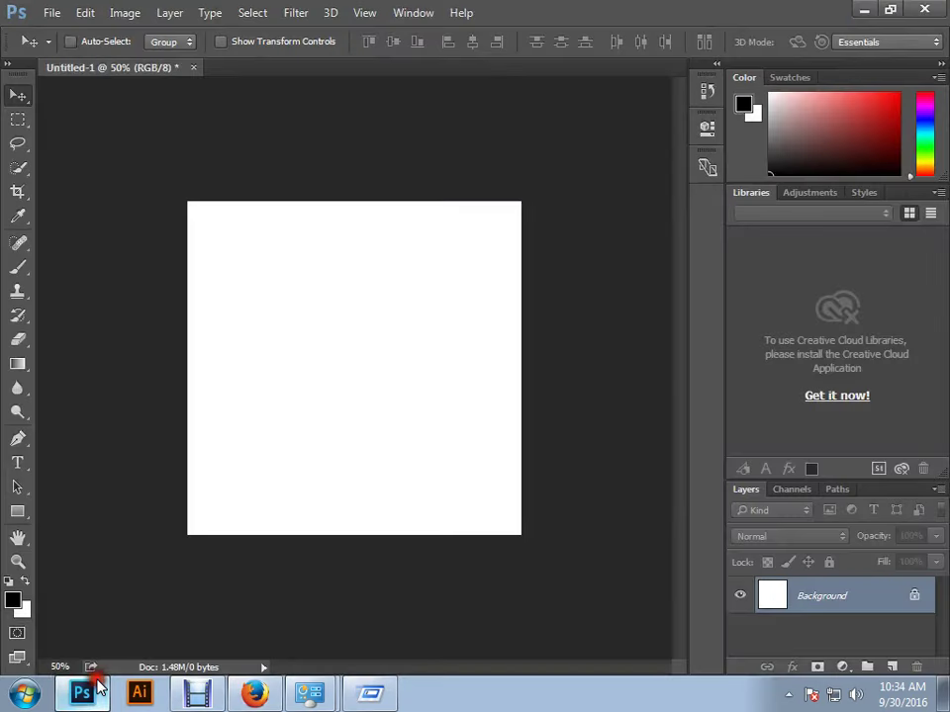
{"action": "left_click", "coordinate": [125, 12]}
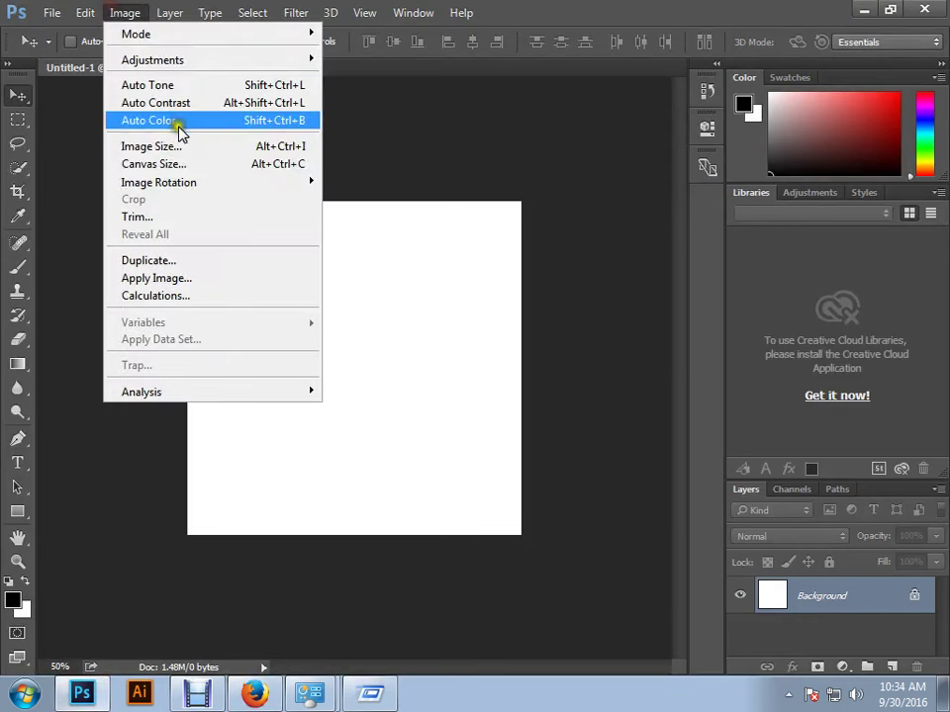
{"action": "left_click", "coordinate": [183, 143]}
{"action": "left_click", "coordinate": [497, 304]}
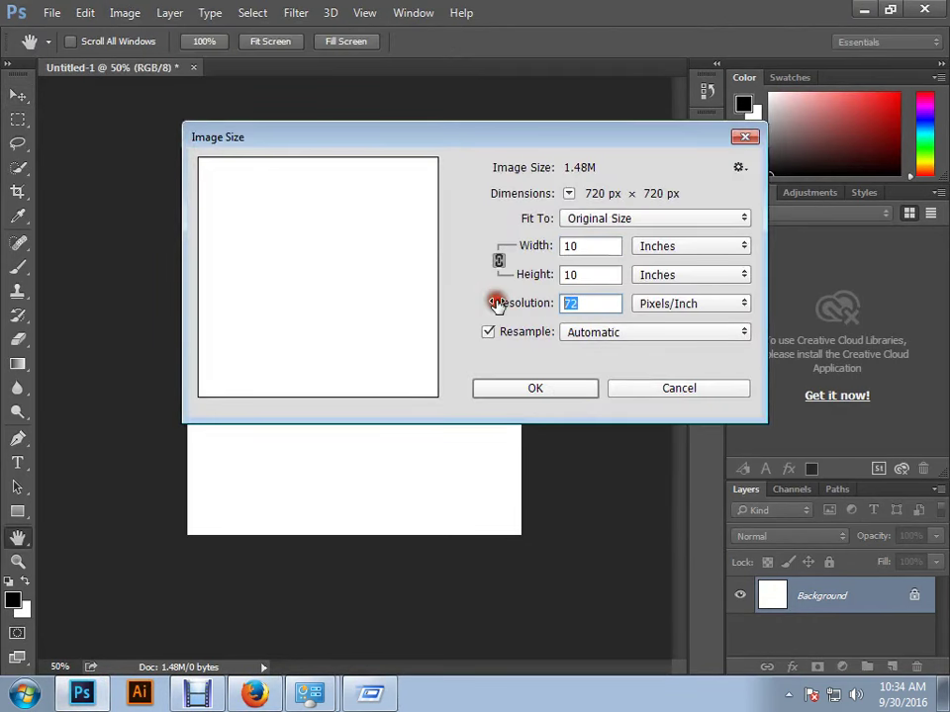
{"action": "type", "text": "150"}
{"action": "key", "text": "Return"}
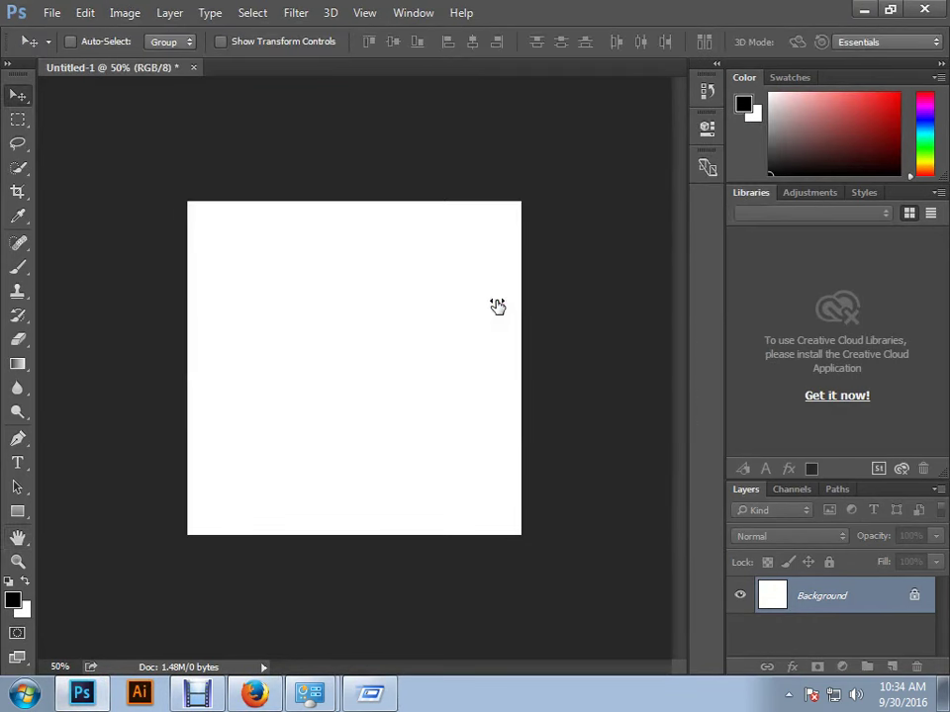
- Paste the copied flag picture into the document and move it to the canvas's left edge
{"action": "key", "text": "ctrl+minus"}
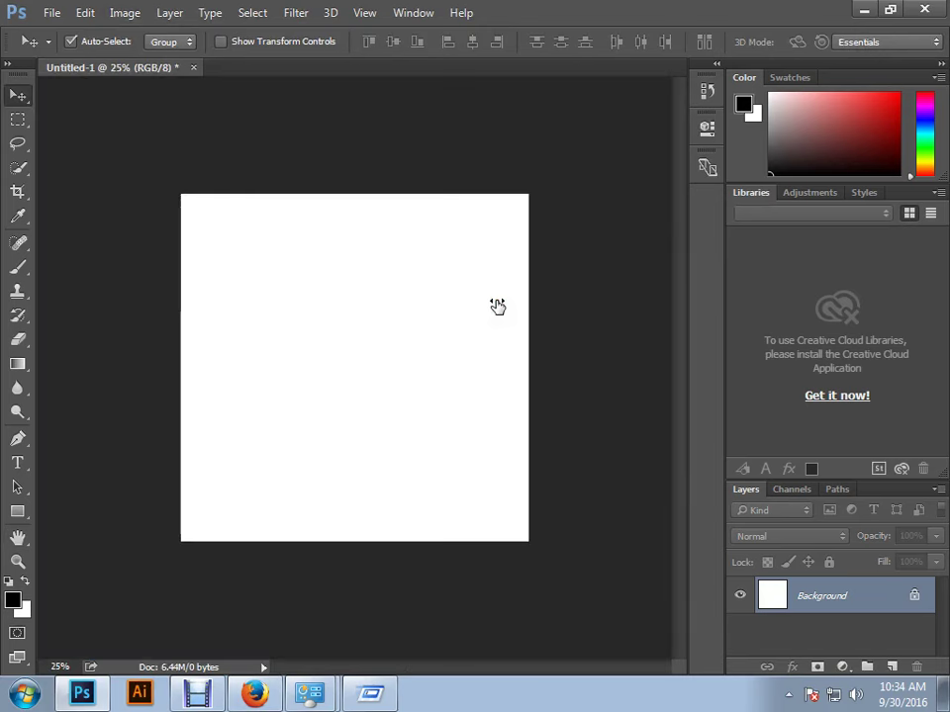
{"action": "key", "text": "ctrl+v"}
{"action": "left_click_drag", "start_coordinate": [497, 306], "coordinate": [504, 302]}
{"action": "left_click_drag", "start_coordinate": [401, 384], "coordinate": [331, 369]}
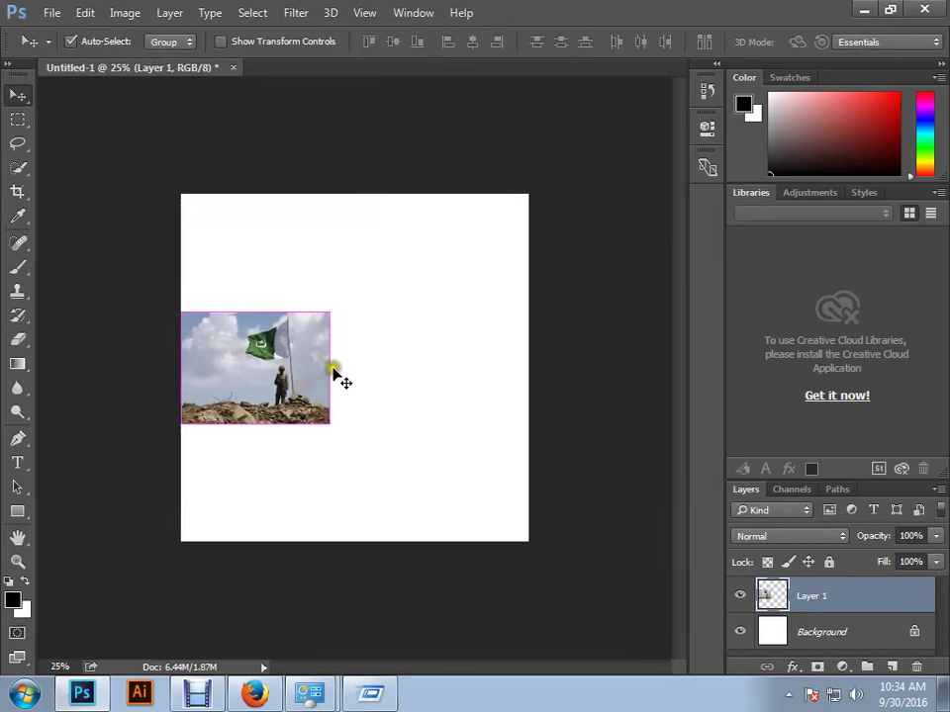
- Enlarge the pasted flag picture to about 122.5% with Free Transform and stretch it slightly taller
{"action": "key", "text": "ctrl+t"}
{"action": "left_click_drag", "start_coordinate": [330, 313], "coordinate": [360, 284]}
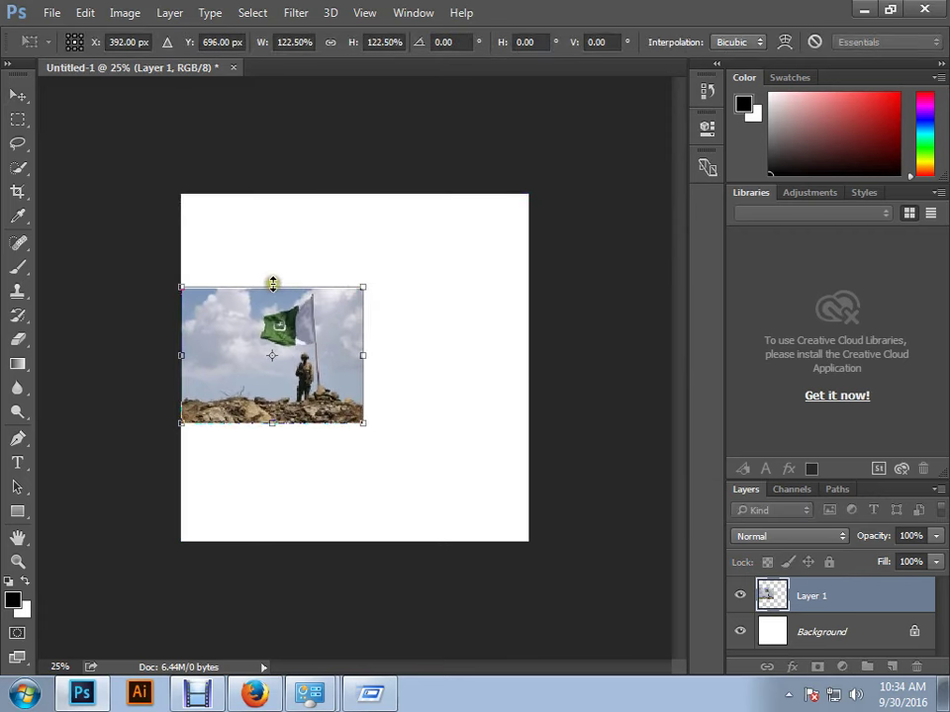
{"action": "left_click_drag", "start_coordinate": [272, 284], "coordinate": [271, 279]}
{"action": "key", "text": "Return"}
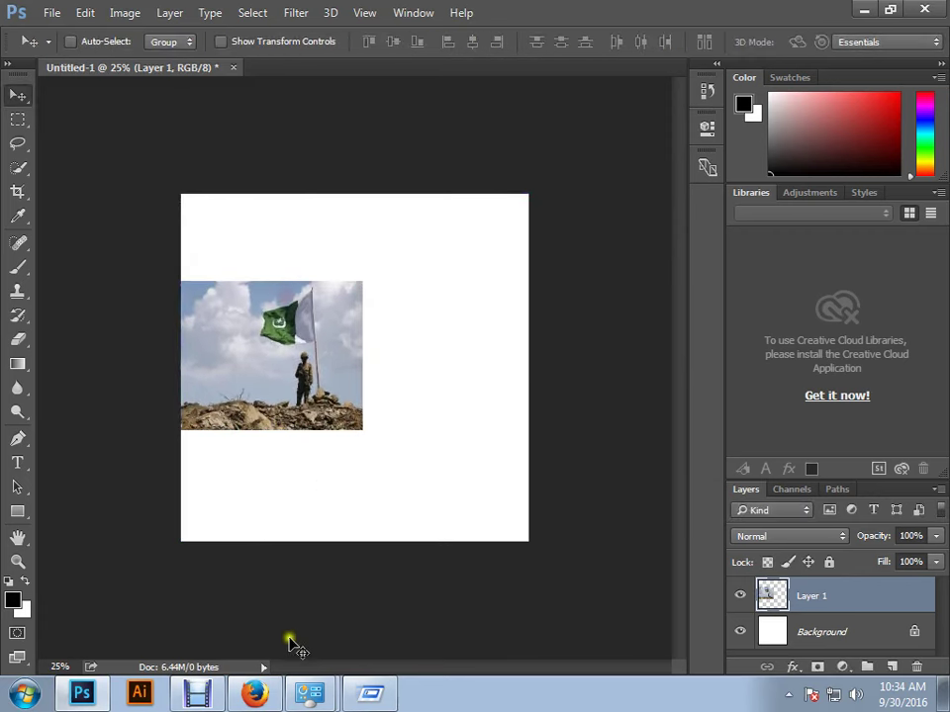
- Switch to Firefox and close both flag image tabs to return to the image search results
{"action": "left_click", "coordinate": [254, 693]}
{"action": "left_click", "coordinate": [584, 37]}
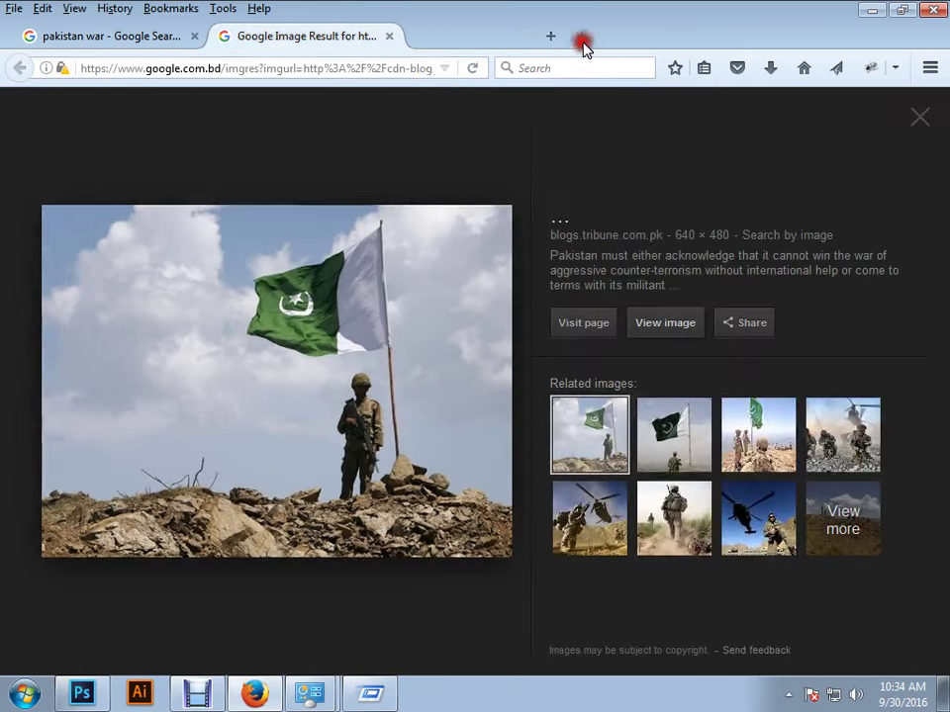
{"action": "left_click", "coordinate": [390, 37]}
- Search Google Images for "indian war" and browse the resulting pictures
{"action": "scroll", "coordinate": [240, 120], "scroll_direction": "up", "scroll_amount": 3}
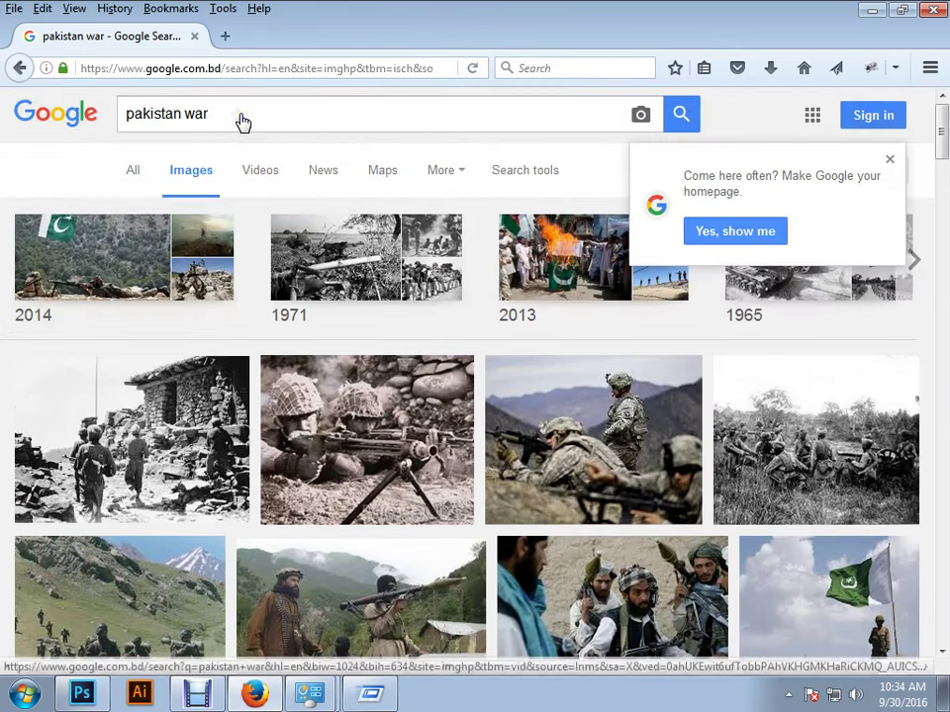
{"action": "left_click_drag", "start_coordinate": [183, 115], "coordinate": [132, 112]}
{"action": "type", "text": "indian"}
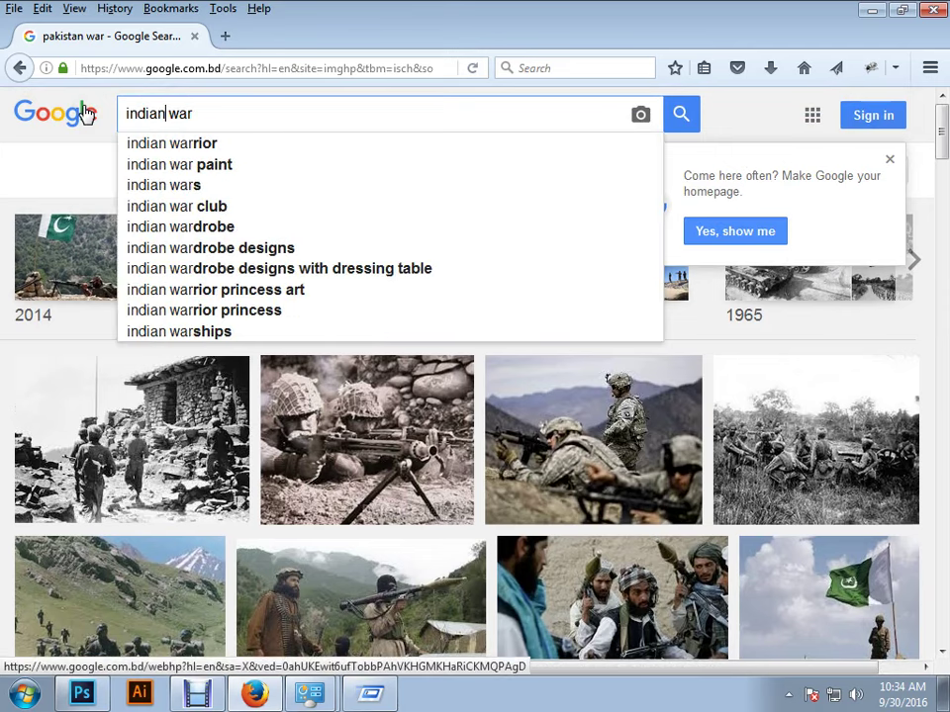
{"action": "key", "text": "Return"}
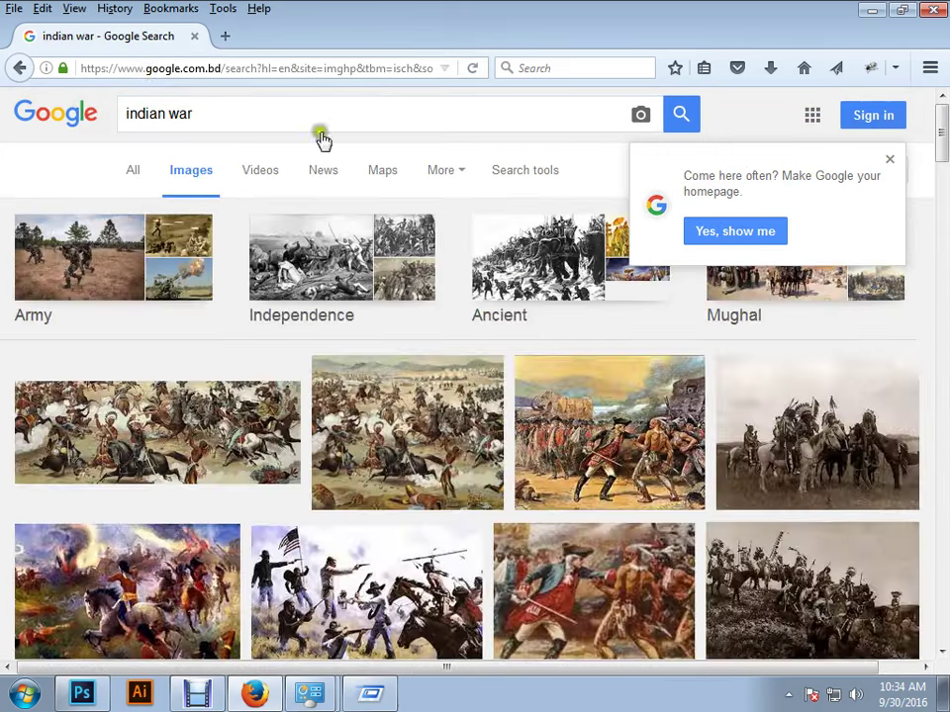
{"action": "scroll", "coordinate": [352, 313], "scroll_direction": "down", "scroll_amount": 5}
{"action": "scroll", "coordinate": [374, 307], "scroll_direction": "down", "scroll_amount": 5}
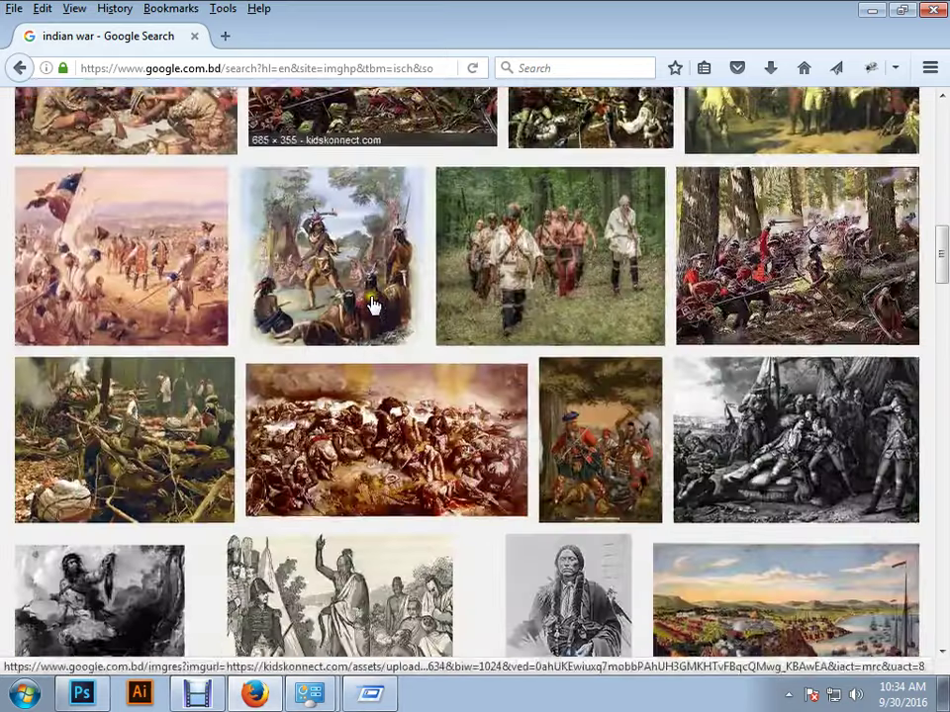
{"action": "scroll", "coordinate": [373, 307], "scroll_direction": "up", "scroll_amount": 10}
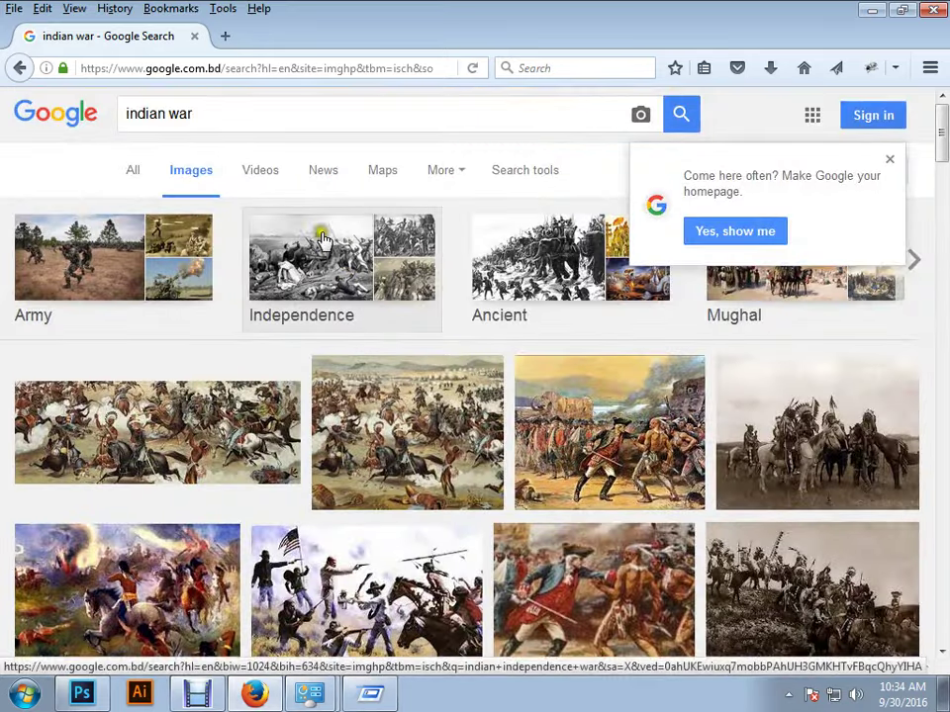
- Search Google Images for "indian flag" and look through the resulting pictures
{"action": "double_click", "coordinate": [225, 111]}
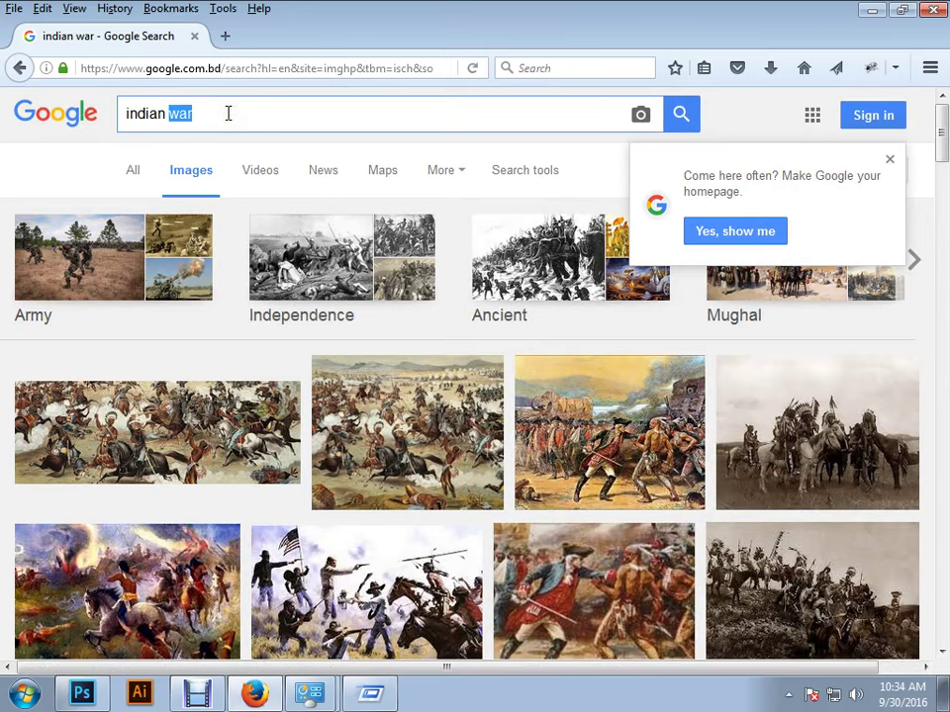
{"action": "type", "text": "gl"}
{"action": "key", "text": "BackSpace"}
{"action": "key", "text": "BackSpace"}
{"action": "type", "text": "f"}
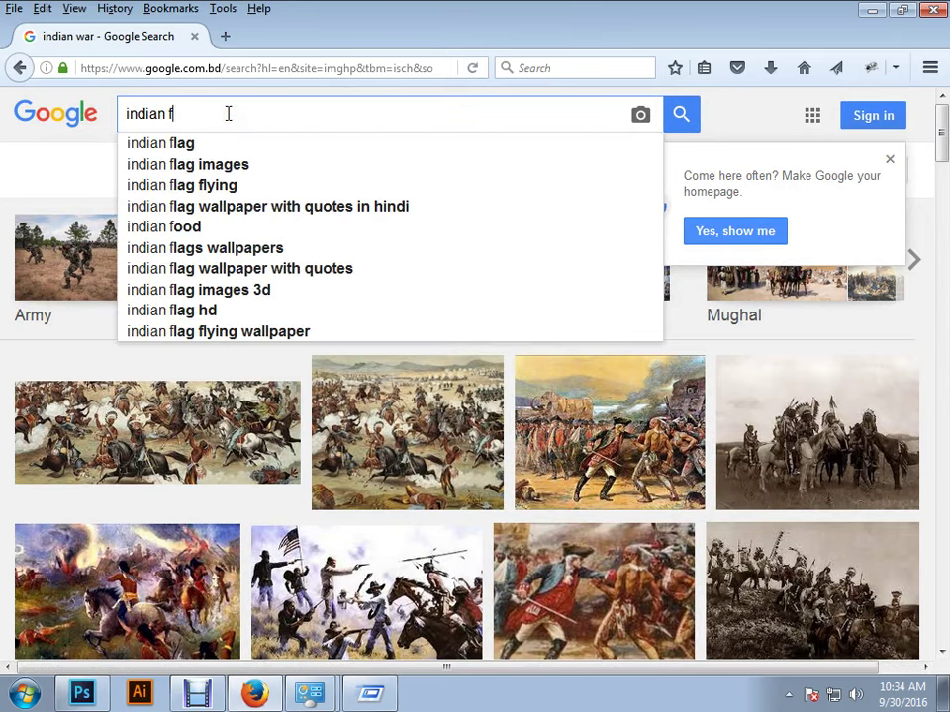
{"action": "type", "text": "lug"}
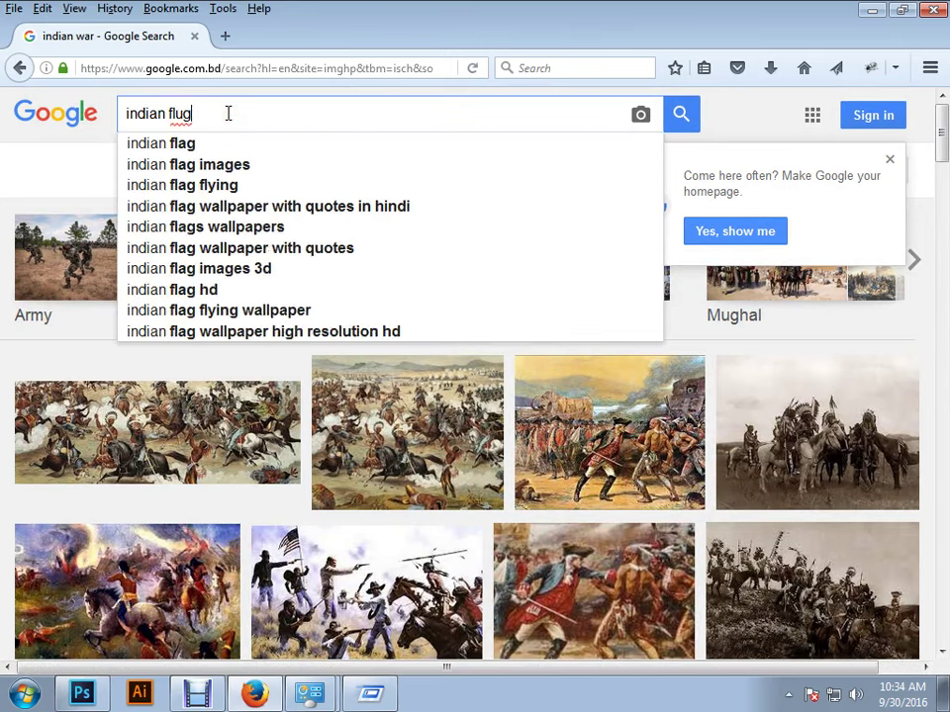
{"action": "key", "text": "Down"}
{"action": "key", "text": "Return"}
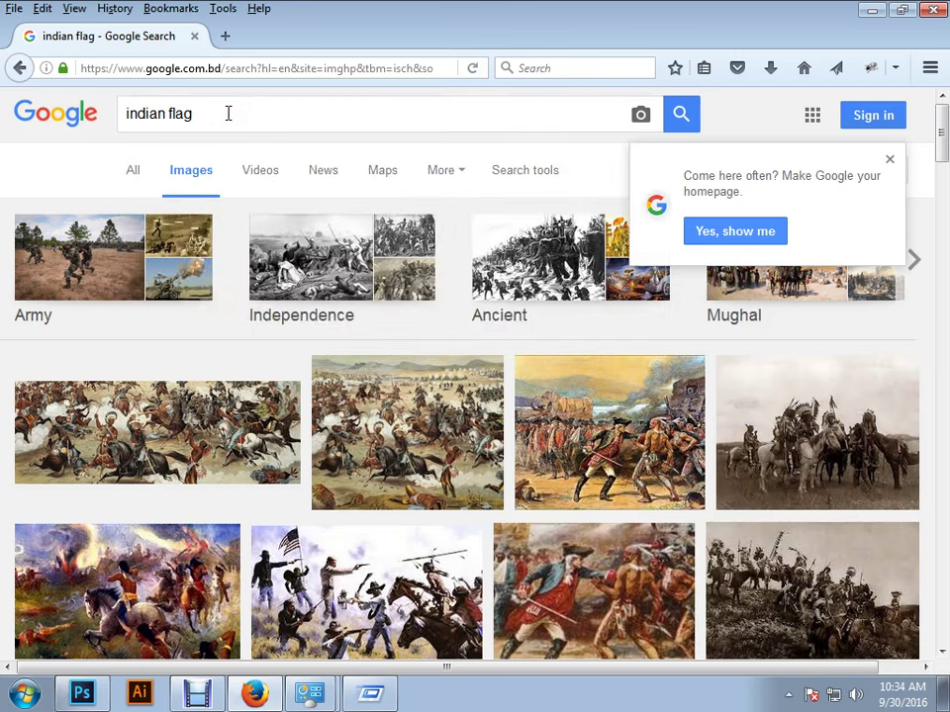
{"action": "scroll", "coordinate": [418, 336], "scroll_direction": "down", "scroll_amount": 5}
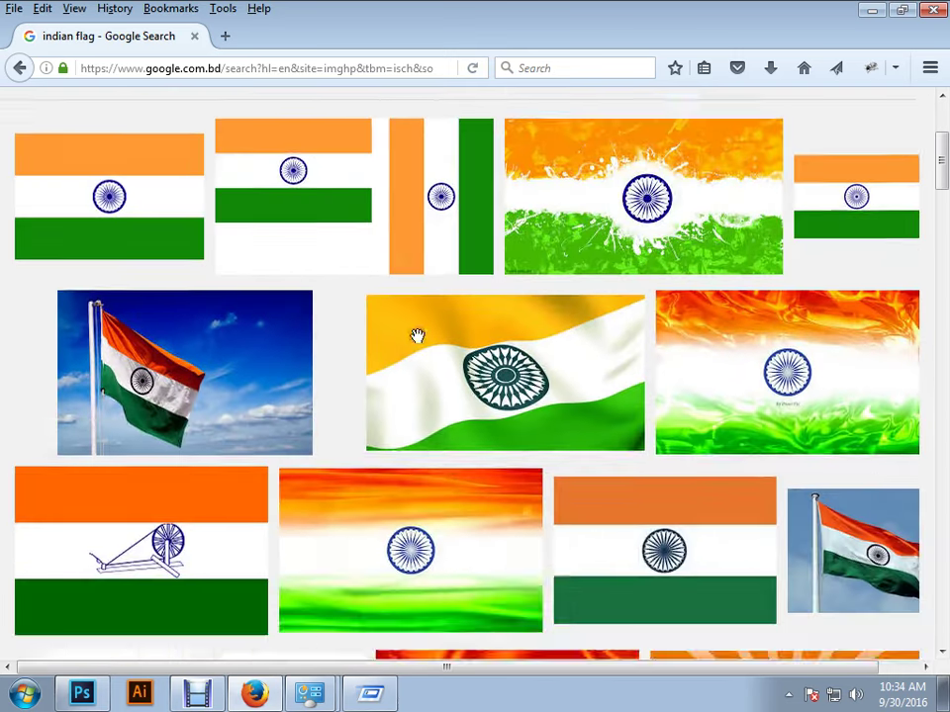
{"action": "scroll", "coordinate": [419, 343], "scroll_direction": "up", "scroll_amount": 5}
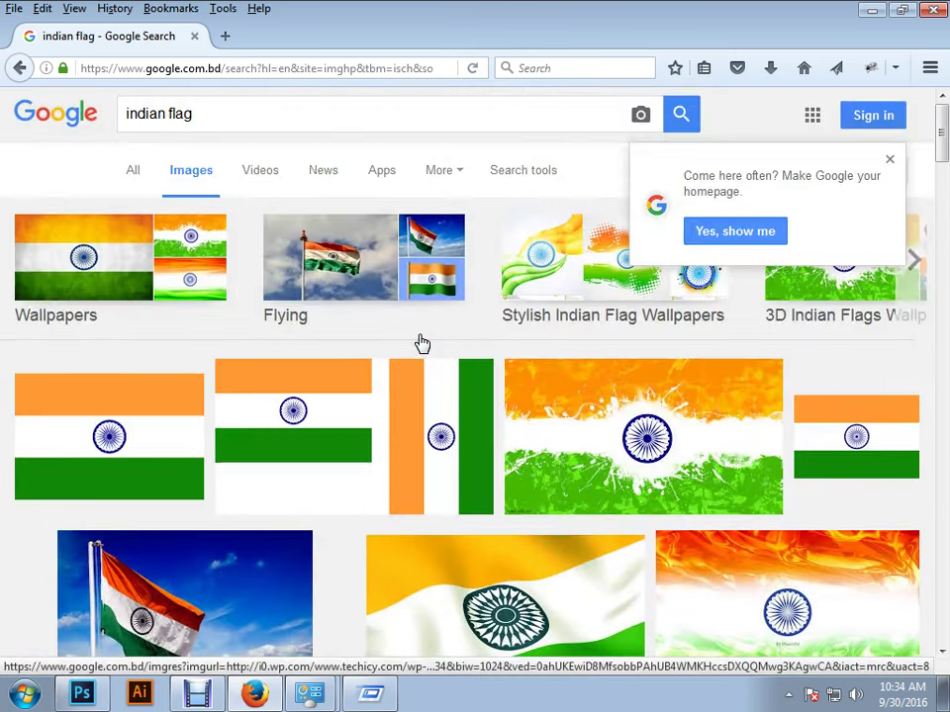
- Change the Google Images search to "indian armi" and run it
{"action": "double_click", "coordinate": [170, 116]}
{"action": "type", "text": "a"}
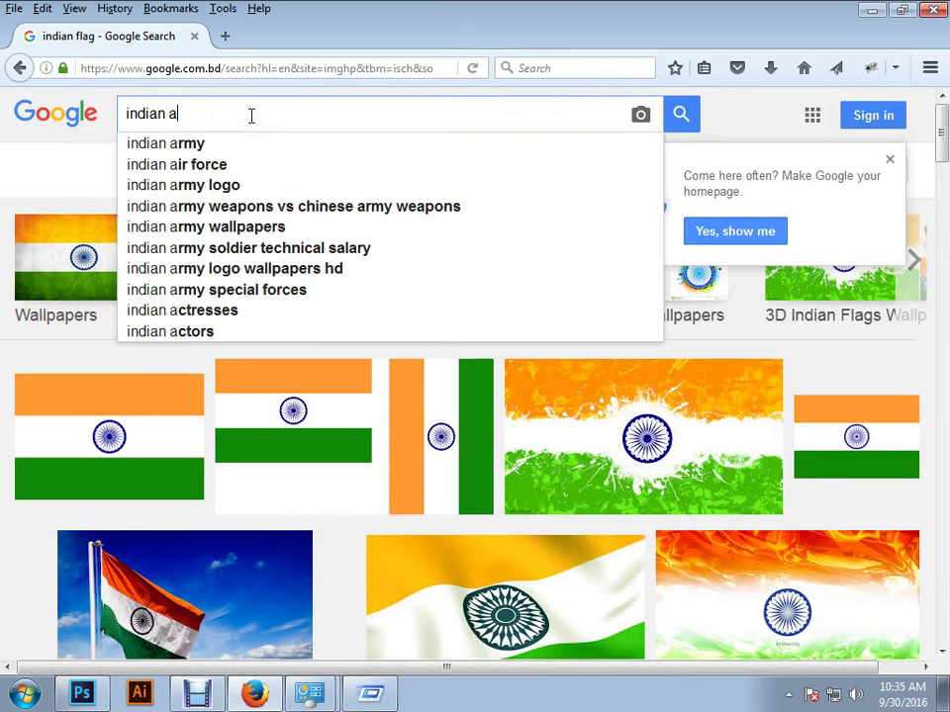
{"action": "type", "text": "rm"}
{"action": "type", "text": "i"}
{"action": "key", "text": "Return"}
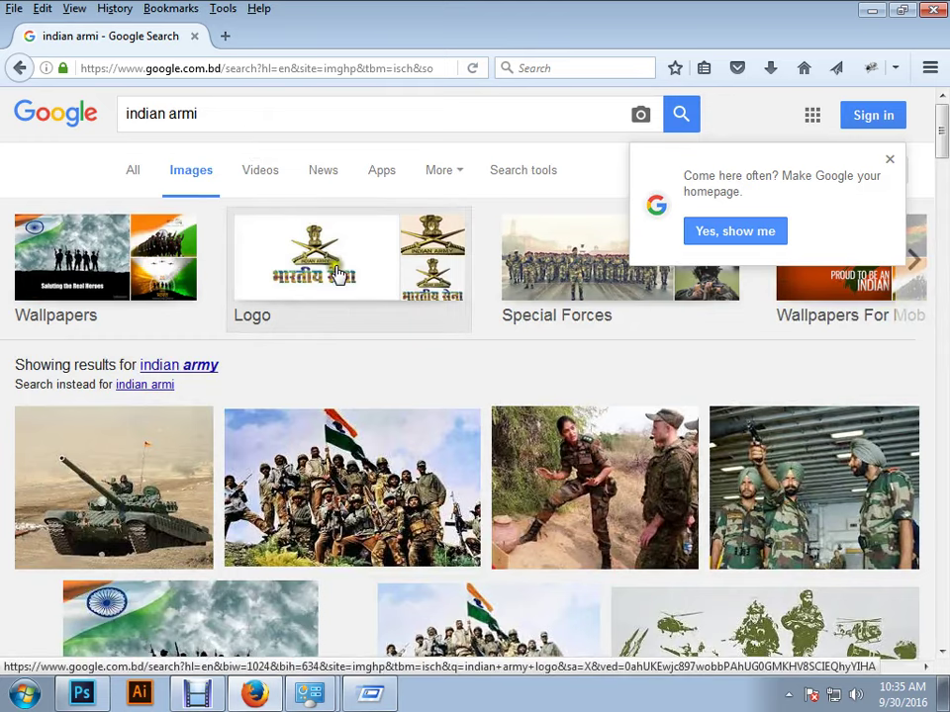
- Open the picture of soldiers raising the Indian flag in a new tab and visit its source page
{"action": "scroll", "coordinate": [339, 312], "scroll_direction": "down", "scroll_amount": 2}
{"action": "right_click", "coordinate": [420, 390]}
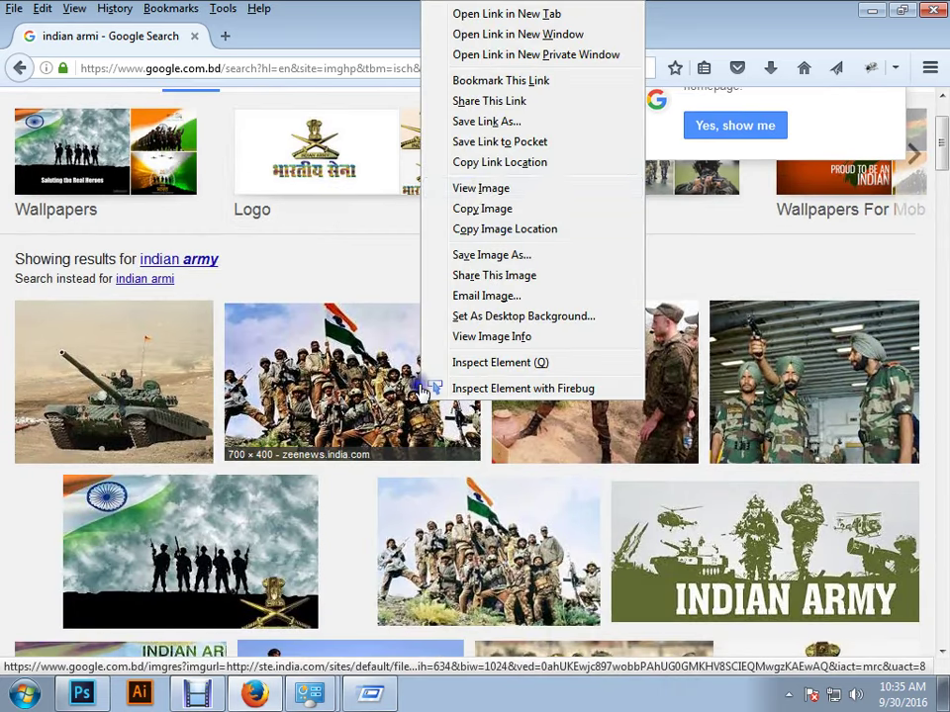
{"action": "left_click", "coordinate": [494, 14]}
{"action": "left_click", "coordinate": [342, 38]}
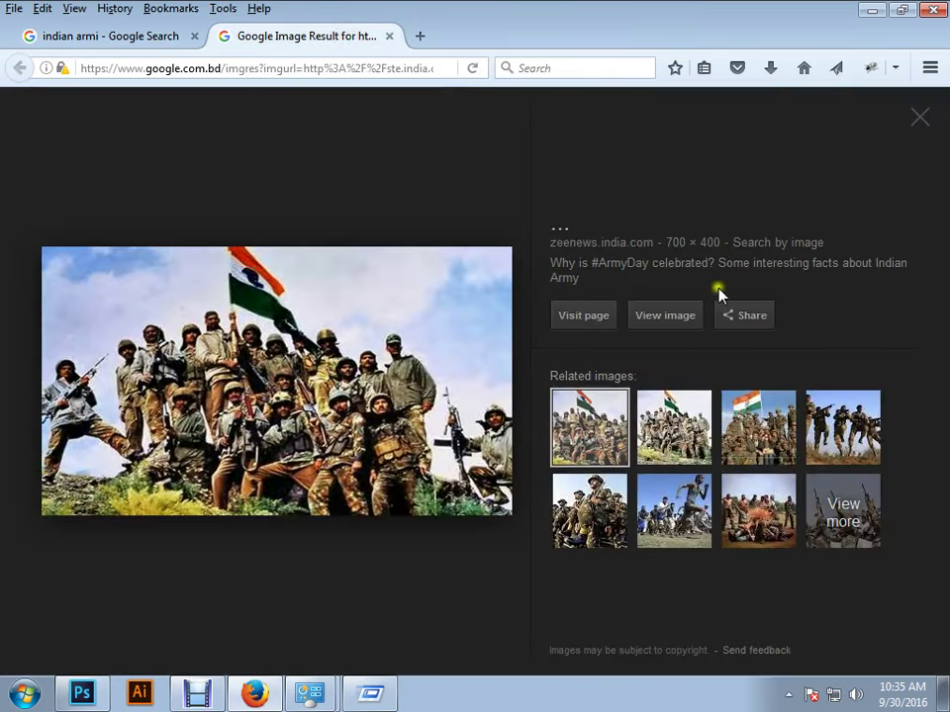
{"action": "left_click", "coordinate": [594, 319]}
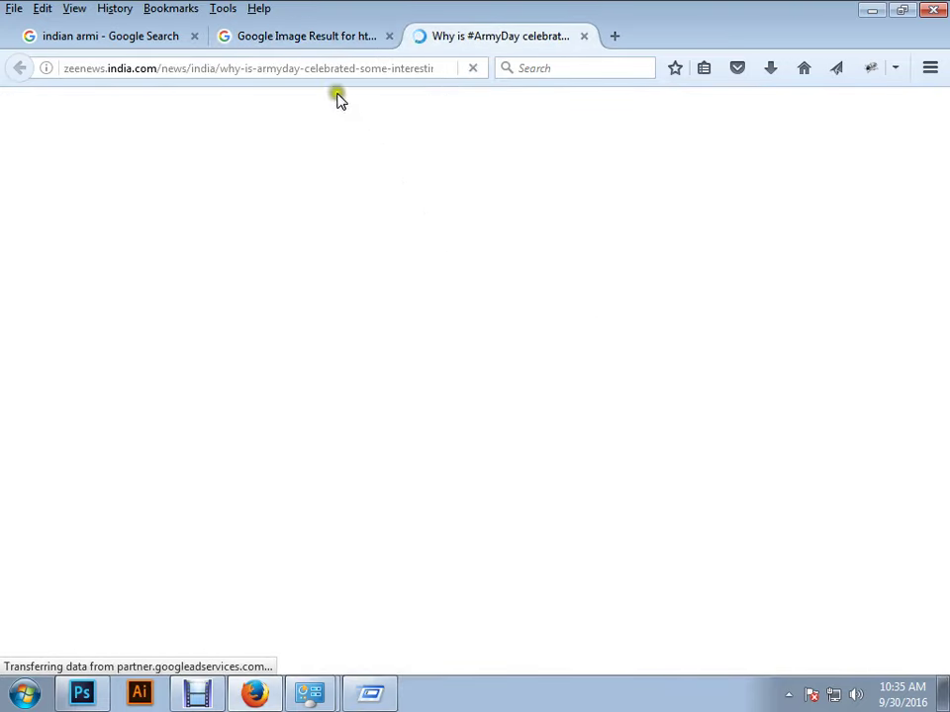
- Copy the flag-raising soldiers picture from the ArmyDay article page
{"action": "left_click", "coordinate": [328, 38]}
{"action": "left_click", "coordinate": [467, 37]}
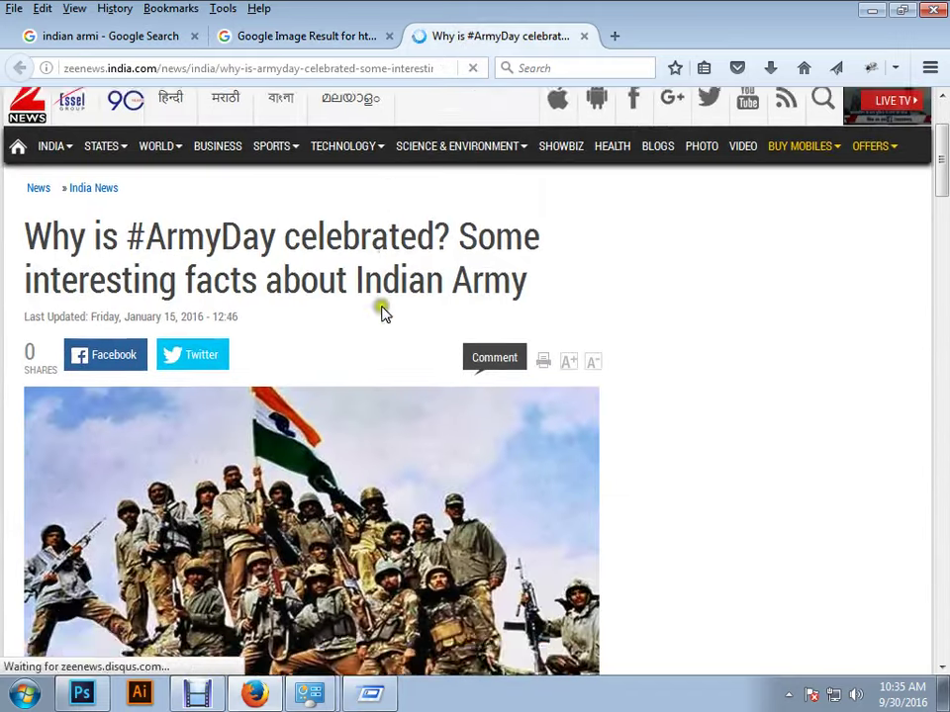
{"action": "scroll", "coordinate": [327, 237], "scroll_direction": "down", "scroll_amount": 5}
{"action": "right_click", "coordinate": [327, 235]}
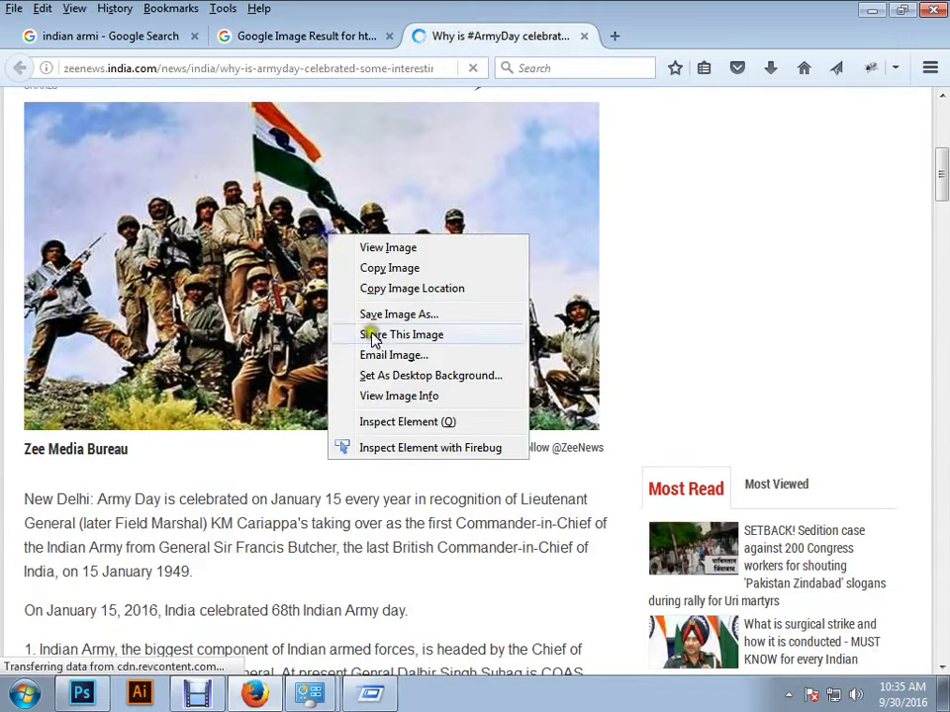
{"action": "left_click", "coordinate": [391, 265]}
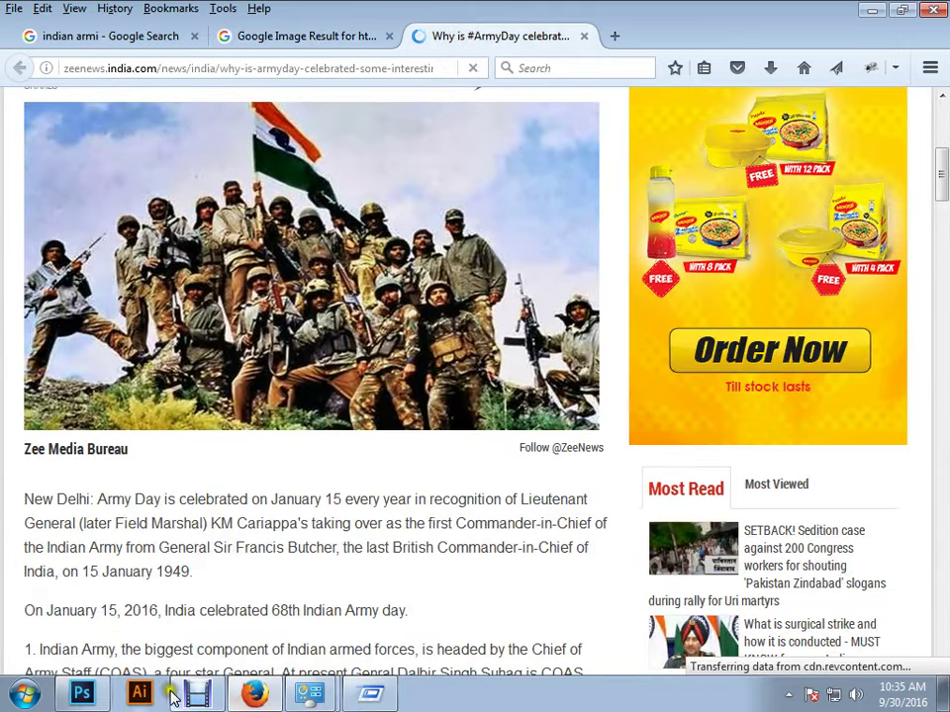
- Switch to Photoshop, paste the copied army picture beside the Pakistani flag picture, and stretch its height to 161%
{"action": "left_click", "coordinate": [82, 692]}
{"action": "key", "text": "ctrl+v"}
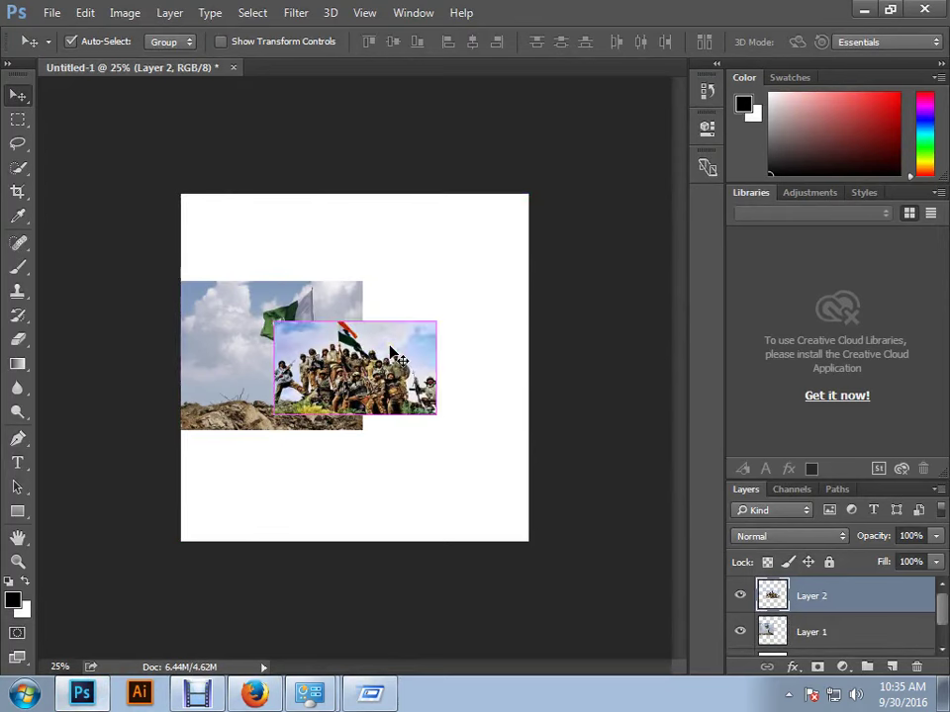
{"action": "left_click_drag", "start_coordinate": [403, 366], "coordinate": [440, 427]}
{"action": "key", "text": "ctrl+t"}
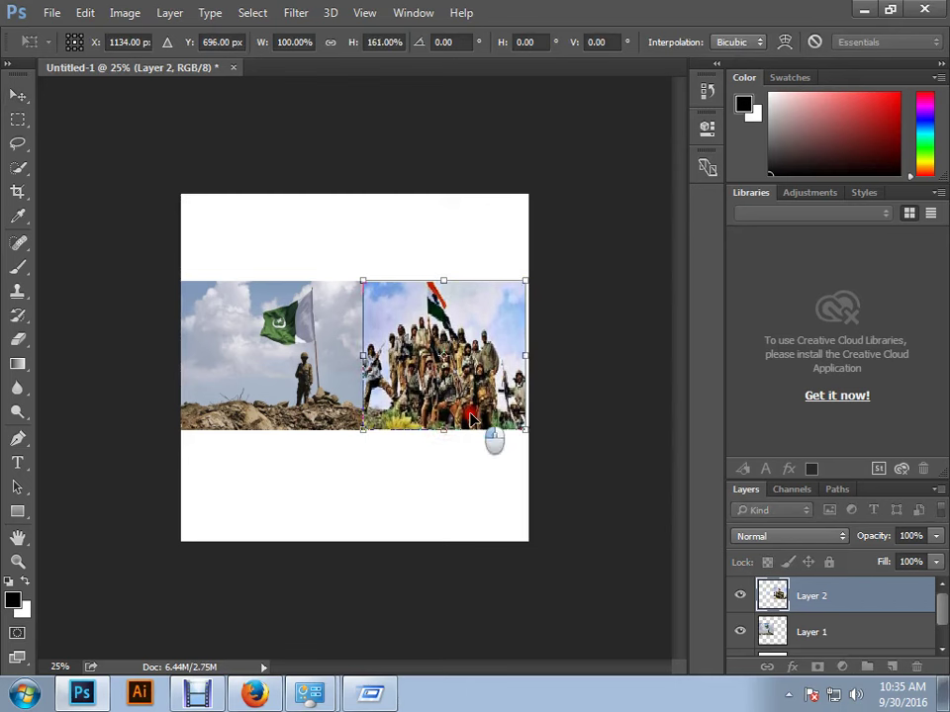
{"action": "key", "text": "Return"}
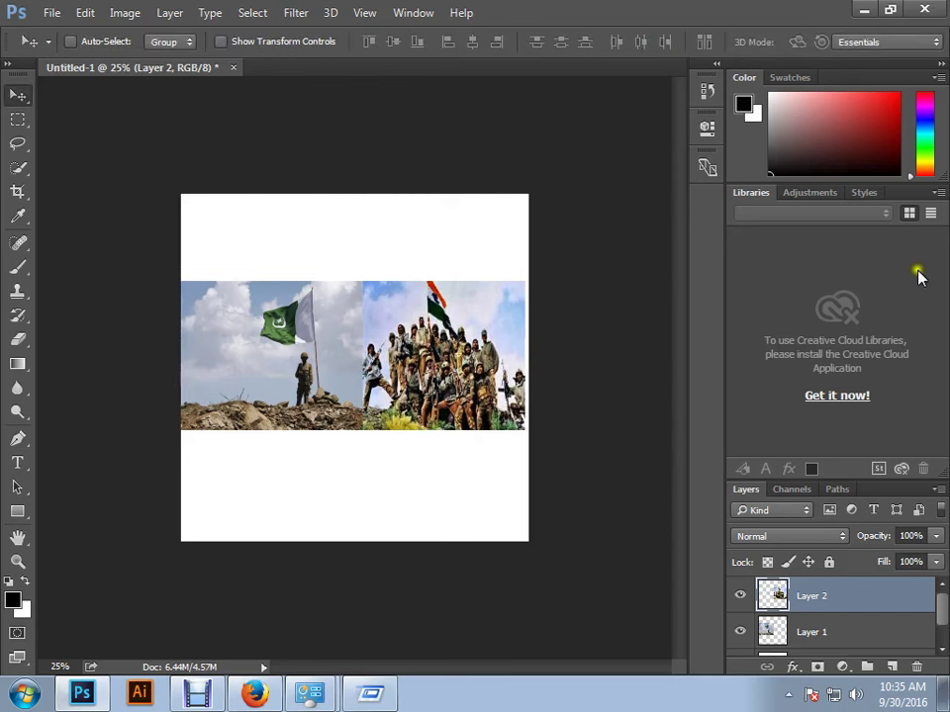
- Close the Libraries panel group and add two new layers, one at the top and one directly above the Background
{"action": "left_click_drag", "start_coordinate": [906, 210], "coordinate": [581, 208]}
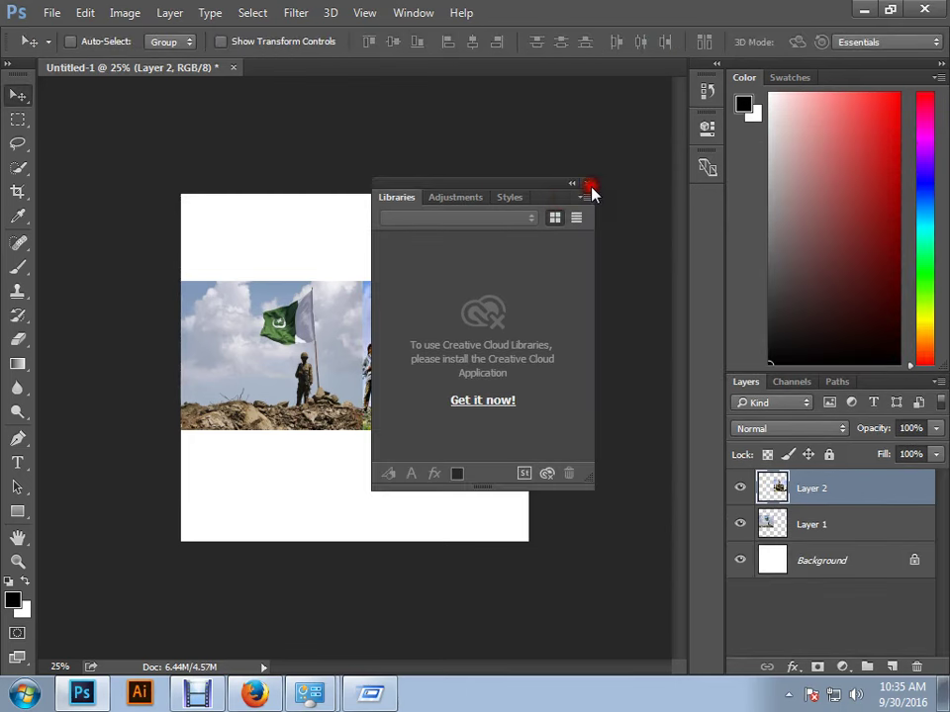
{"action": "left_click", "coordinate": [588, 185]}
{"action": "left_click", "coordinate": [889, 664]}
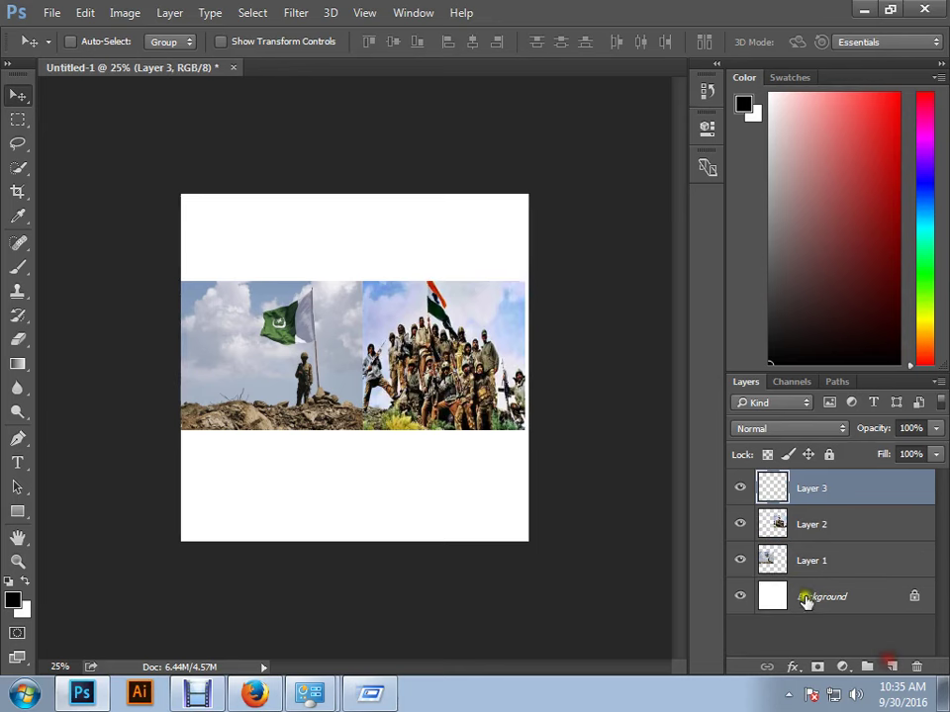
{"action": "left_click", "coordinate": [791, 589]}
{"action": "left_click", "coordinate": [892, 667]}
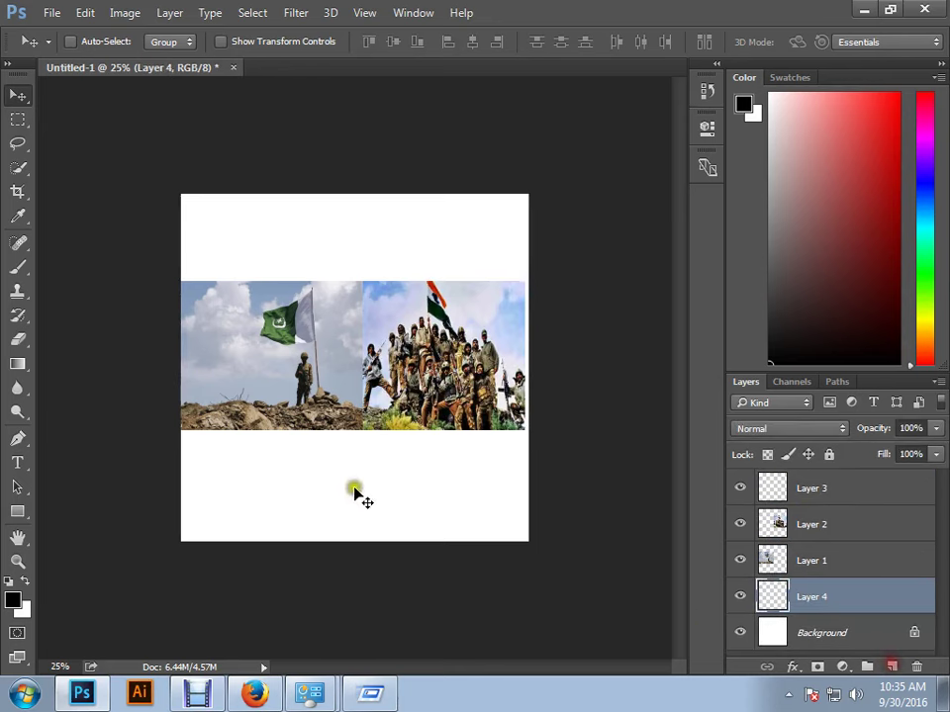
- Set the foreground color to light green #9defc5 and fill the new layer above the Background with it
{"action": "left_click", "coordinate": [13, 601]}
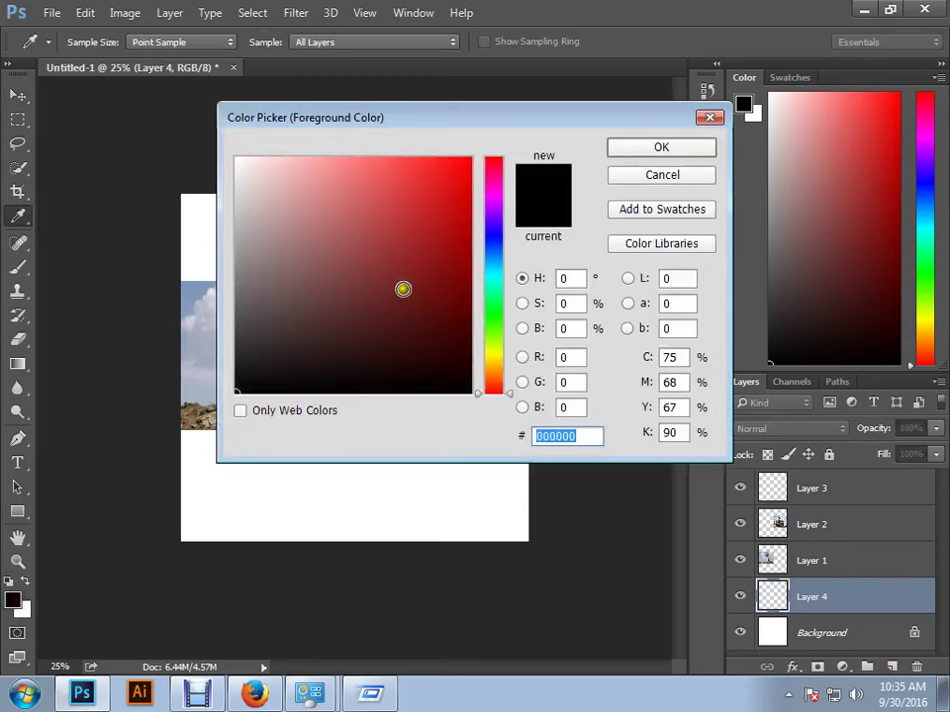
{"action": "left_click", "coordinate": [500, 294]}
{"action": "mouse_move", "coordinate": [470, 166]}
{"action": "left_mouse_down"}
{"action": "mouse_move", "coordinate": [438, 180]}
{"action": "mouse_move", "coordinate": [360, 176]}
{"action": "mouse_move", "coordinate": [412, 233]}
{"action": "mouse_move", "coordinate": [356, 217]}
{"action": "mouse_move", "coordinate": [316, 172]}
{"action": "left_mouse_up"}
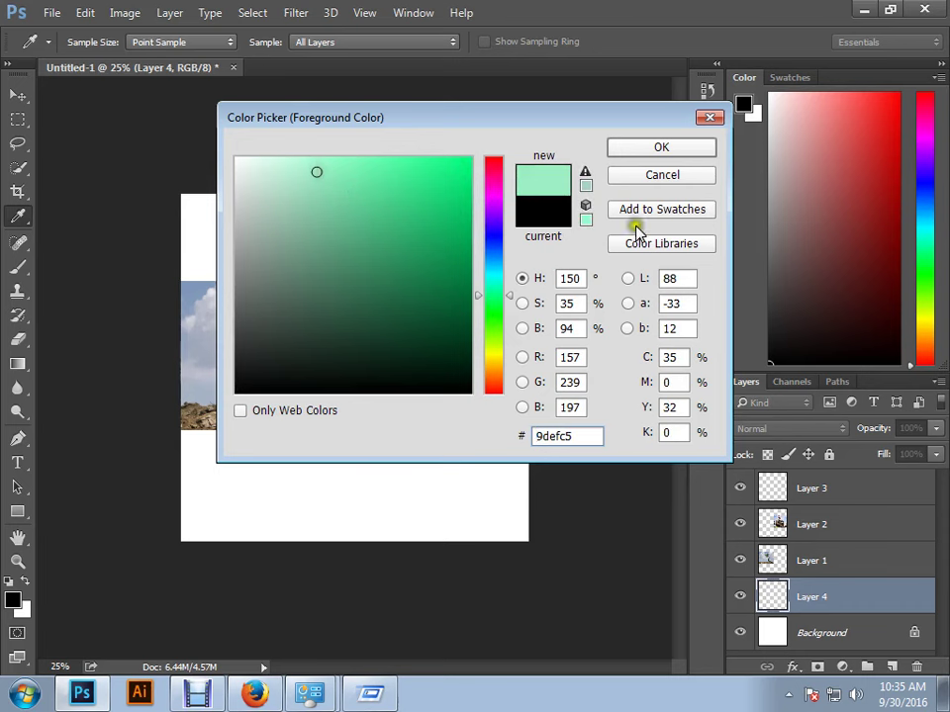
{"action": "left_click", "coordinate": [660, 148]}
{"action": "key", "text": "v"}
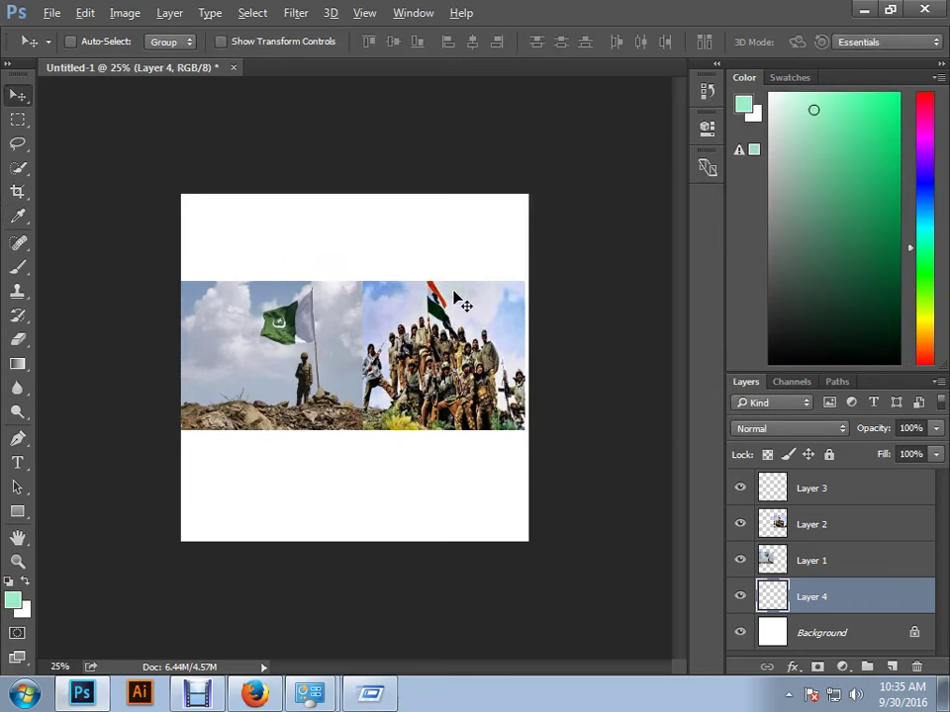
{"action": "key", "text": "alt+BackSpace"}
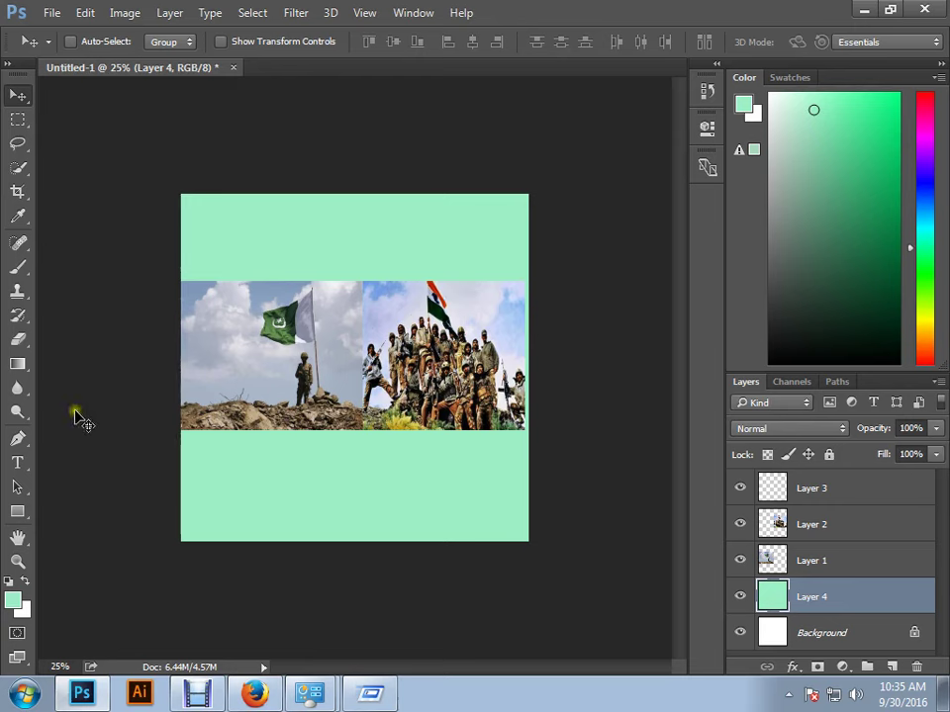
{"action": "left_click", "coordinate": [18, 462]}
{"action": "left_click", "coordinate": [19, 95]}
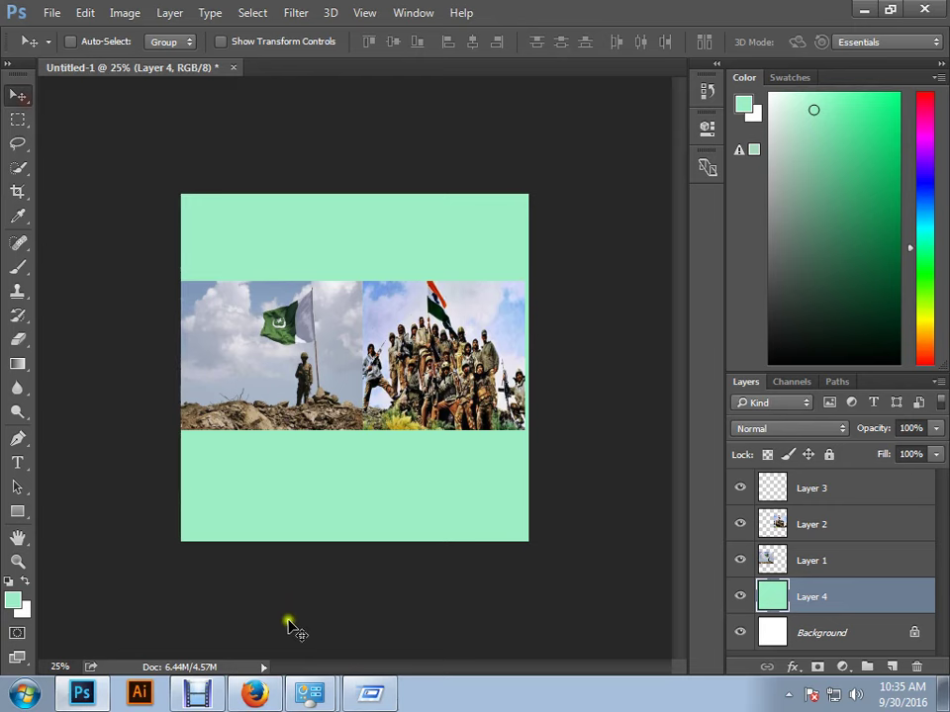
- Switch to Firefox, close the ArmyDay article tab, and return to the Indian army image results
{"action": "left_click", "coordinate": [255, 692]}
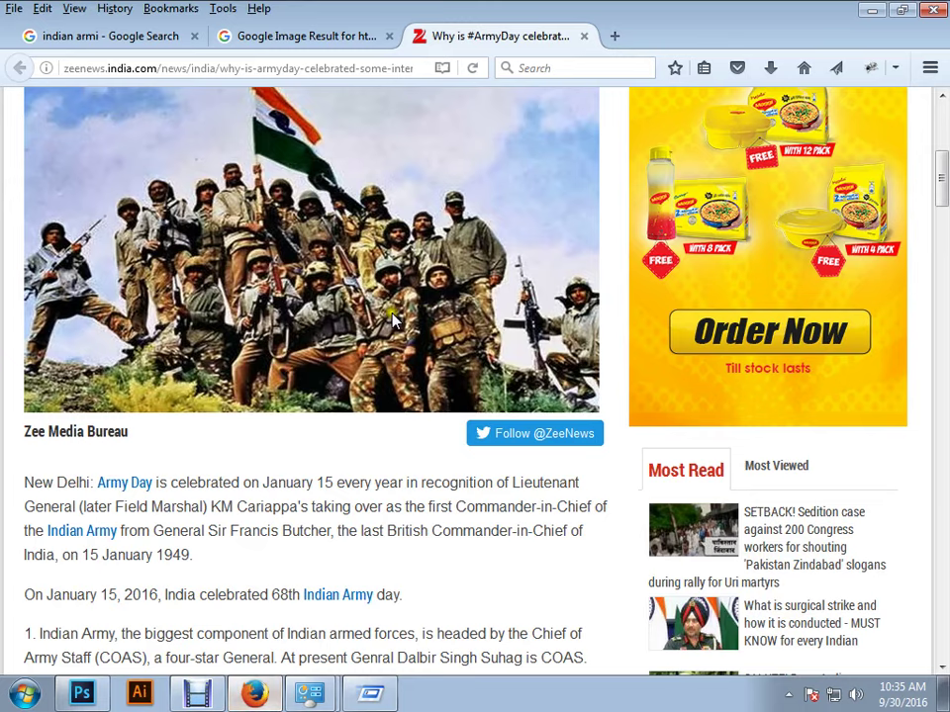
{"action": "left_click", "coordinate": [584, 35]}
{"action": "left_click", "coordinate": [160, 37]}
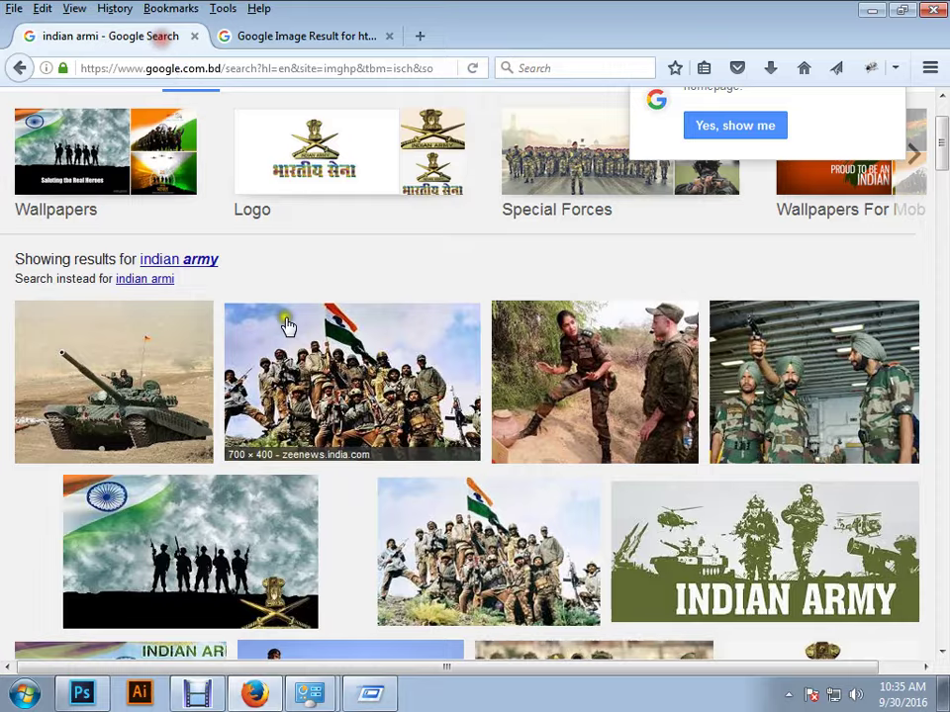
- Find the picture of soldiers leaping with rifles in the results and open it in a new tab
{"action": "scroll", "coordinate": [286, 326], "scroll_direction": "down", "scroll_amount": 5}
{"action": "scroll", "coordinate": [287, 326], "scroll_direction": "up", "scroll_amount": 1}
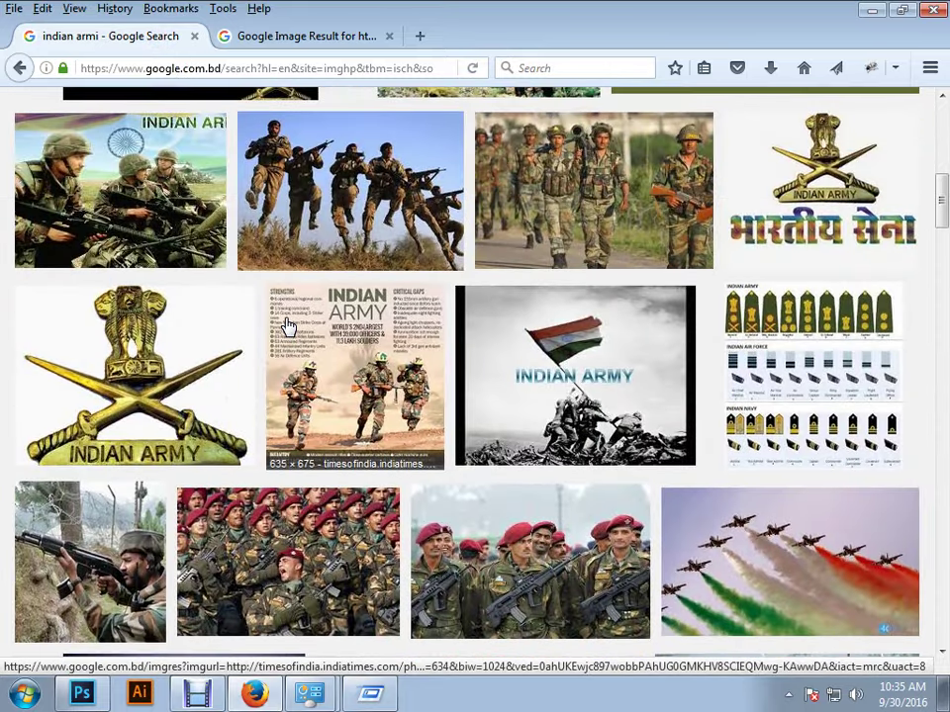
{"action": "right_click", "coordinate": [341, 185]}
{"action": "left_click", "coordinate": [427, 191]}
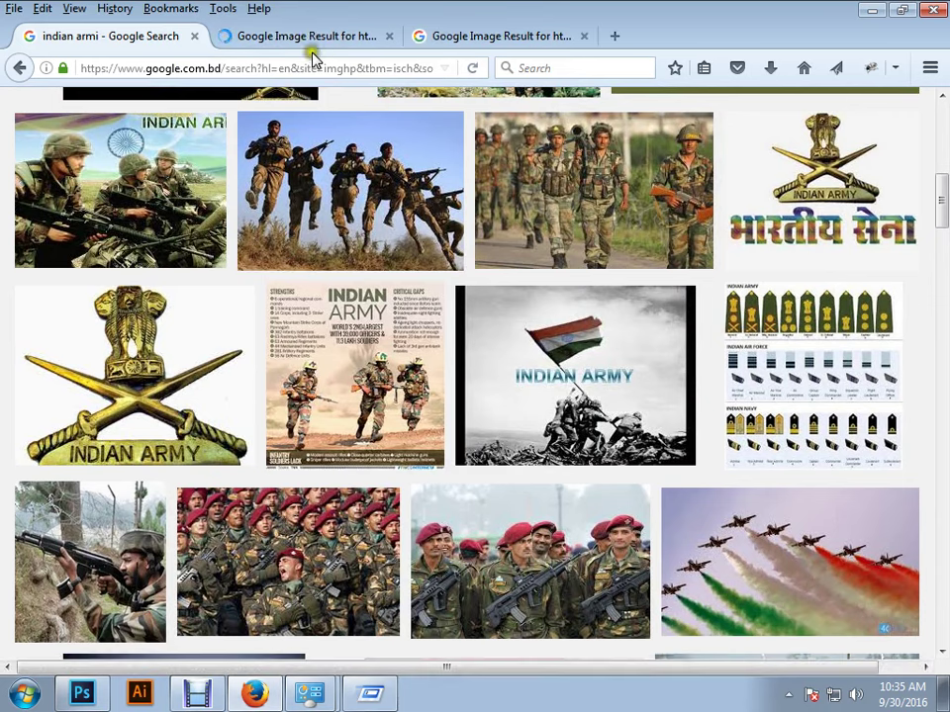
- View the leaping soldiers picture, Cambrian-Patrol.jpg, at full size and copy it
{"action": "left_click", "coordinate": [303, 36]}
{"action": "left_click", "coordinate": [668, 310]}
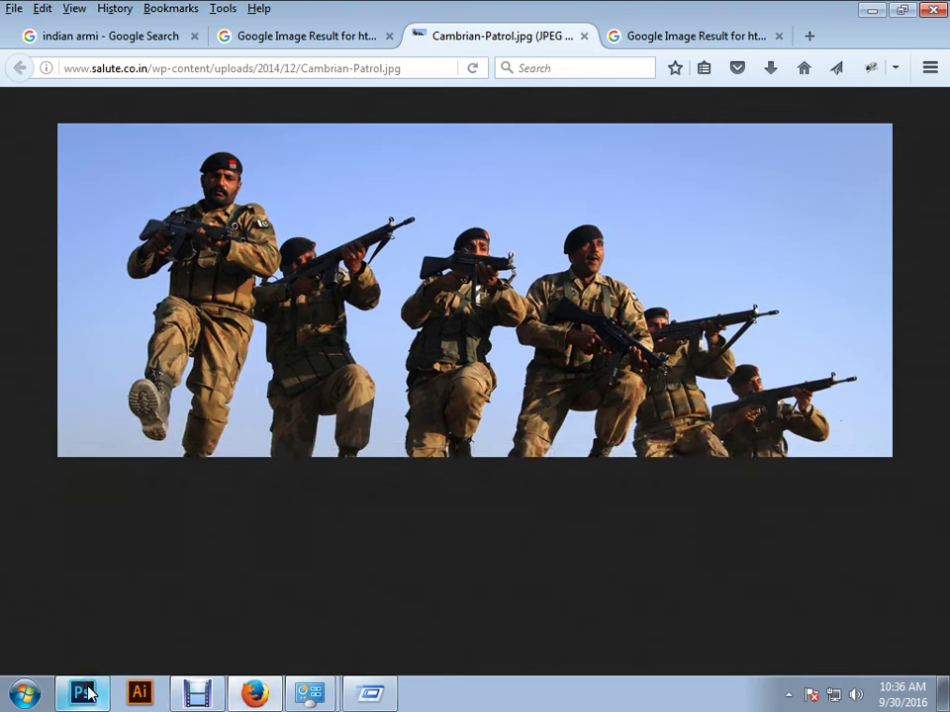
{"action": "right_click", "coordinate": [371, 358]}
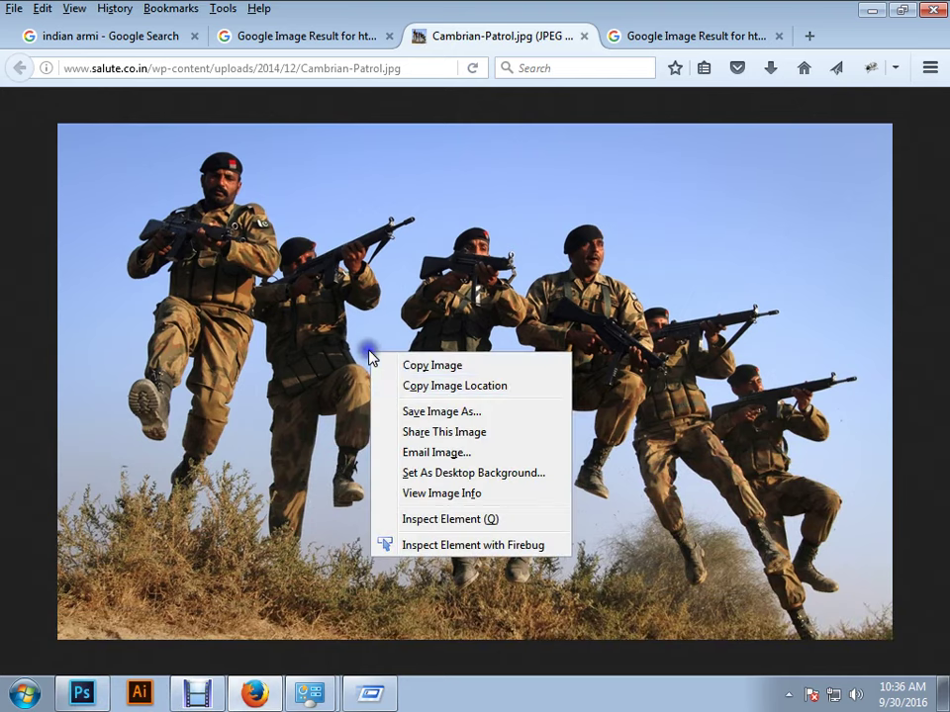
- Switch to Photoshop and move the Layer 1 and Layer 2 pictures together up to the canvas's top edge
{"action": "left_click", "coordinate": [85, 694]}
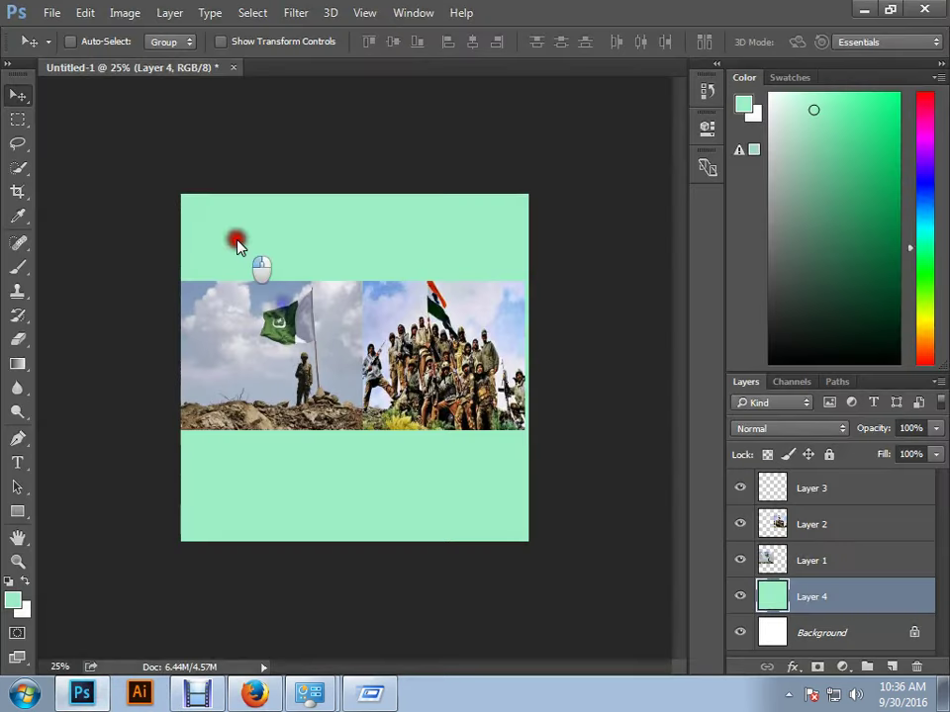
{"action": "left_click", "coordinate": [827, 556]}
{"action": "left_click", "coordinate": [809, 523]}
{"action": "left_click", "coordinate": [812, 560], "text": "ctrl"}
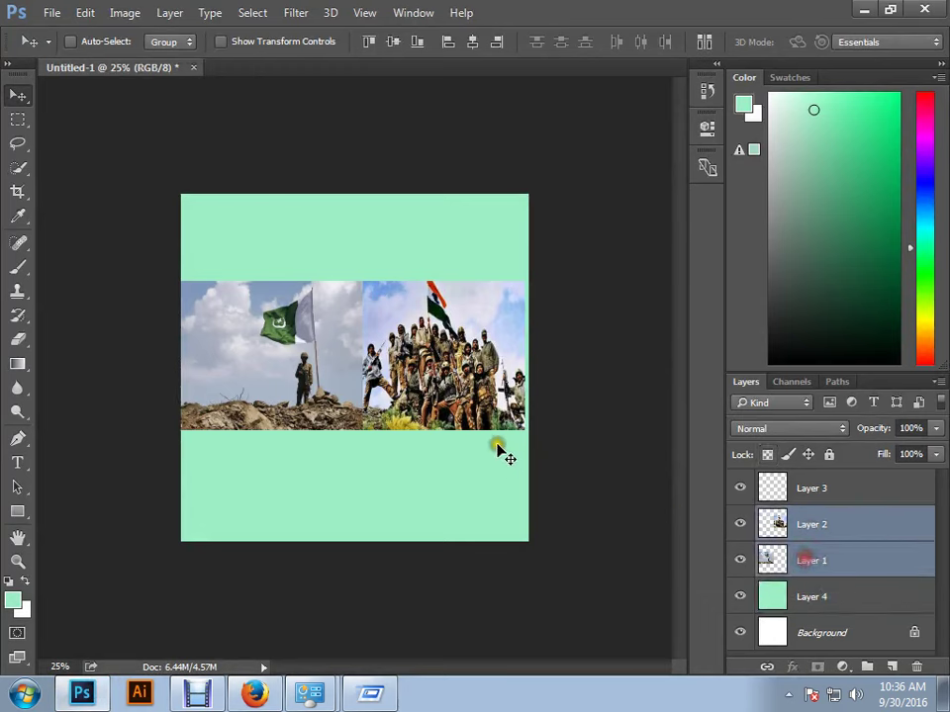
{"action": "left_click_drag", "start_coordinate": [502, 450], "coordinate": [468, 320]}
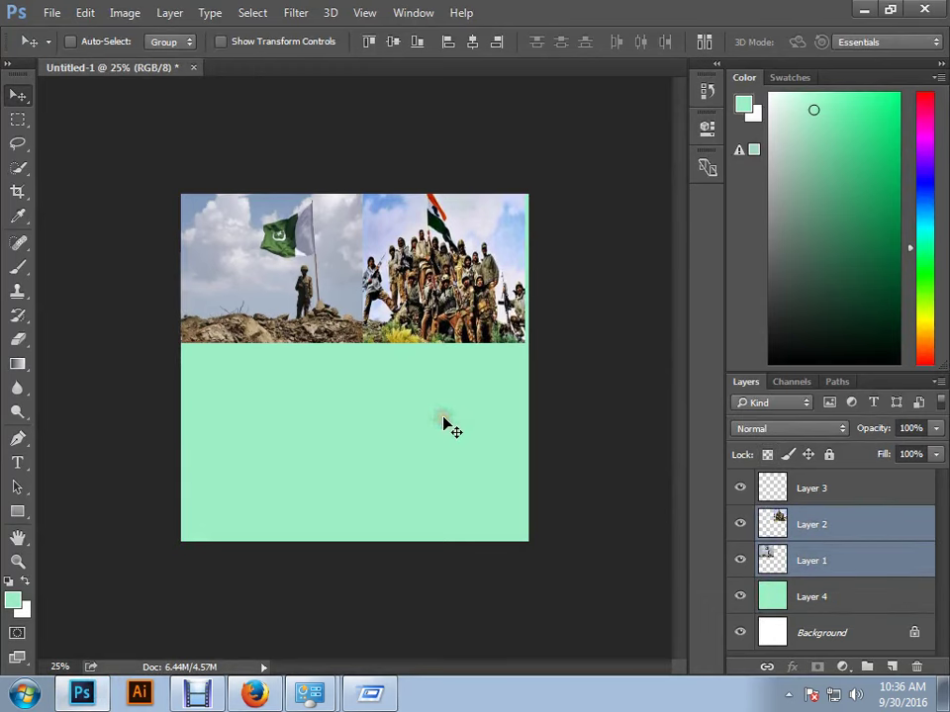
- Paste the leaping soldiers picture and place it in the green area below the two upper pictures
{"action": "key", "text": "ctrl+v"}
{"action": "left_click_drag", "start_coordinate": [451, 430], "coordinate": [366, 473]}
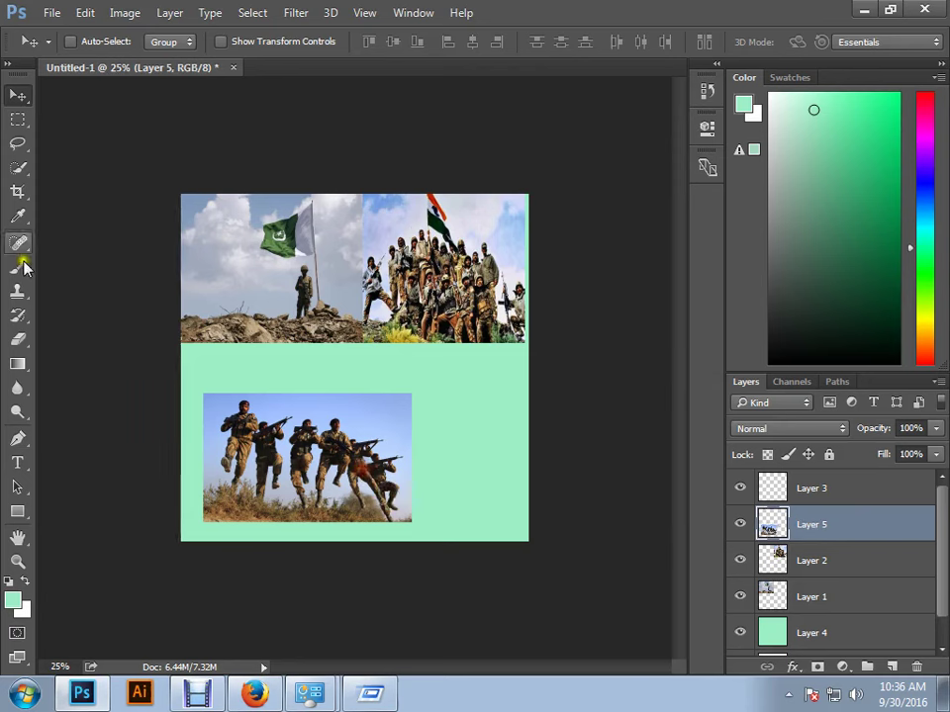
- Lasso the upper-right corner of the leaping soldiers picture, feather the selection by 60 pixels, and delete that area
{"action": "left_click", "coordinate": [19, 144]}
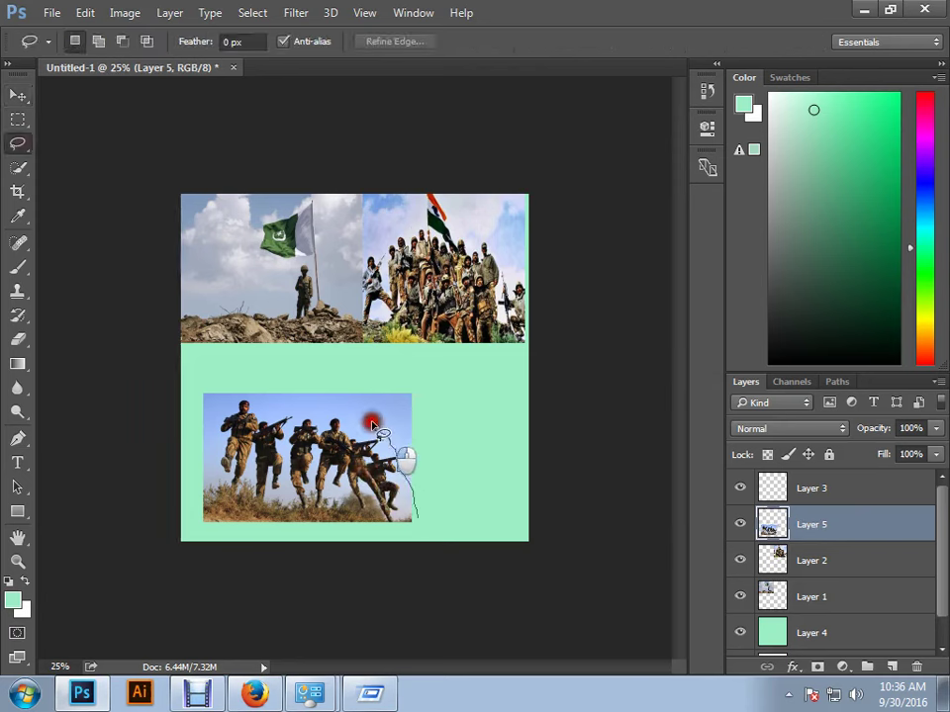
{"action": "mouse_move", "coordinate": [310, 408]}
{"action": "left_mouse_down"}
{"action": "mouse_move", "coordinate": [514, 268]}
{"action": "mouse_move", "coordinate": [555, 484]}
{"action": "left_mouse_up"}
{"action": "right_click", "coordinate": [441, 418]}
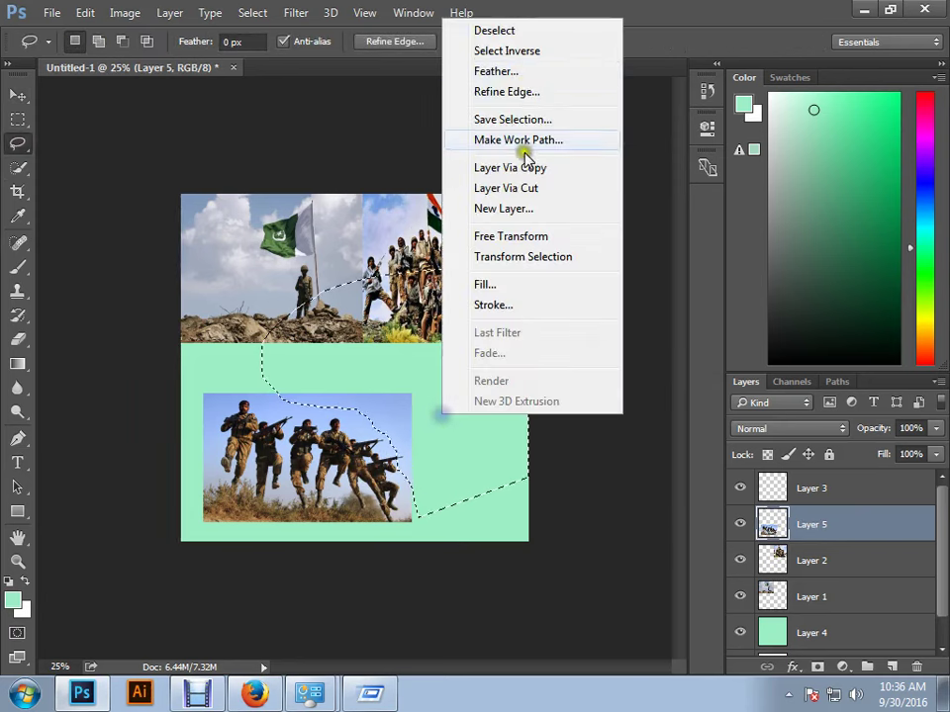
{"action": "left_click", "coordinate": [521, 75]}
{"action": "type", "text": "60"}
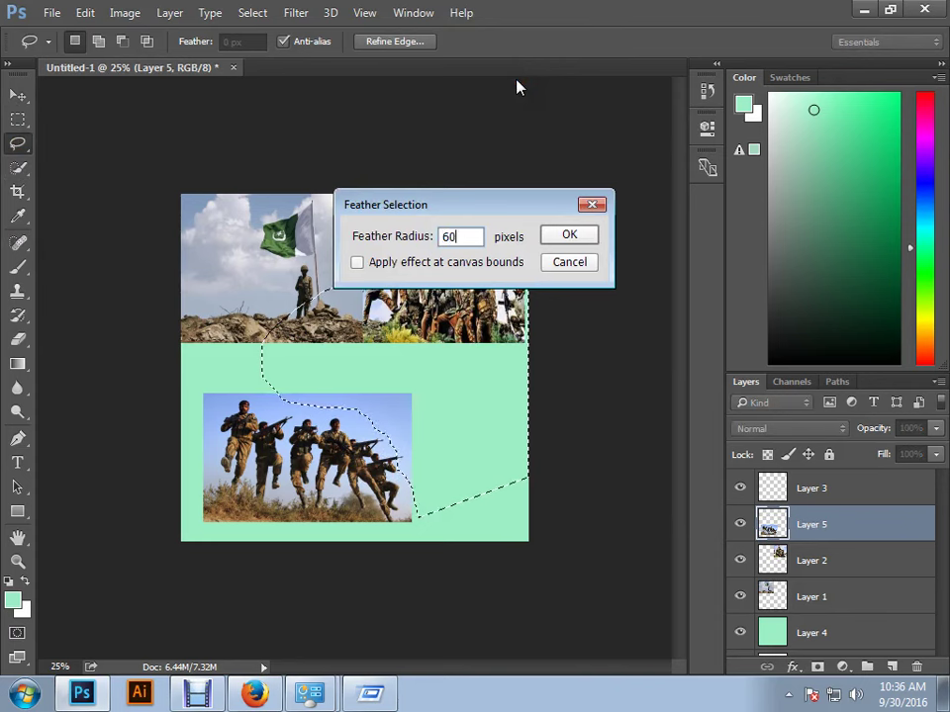
{"action": "key", "text": "Return"}
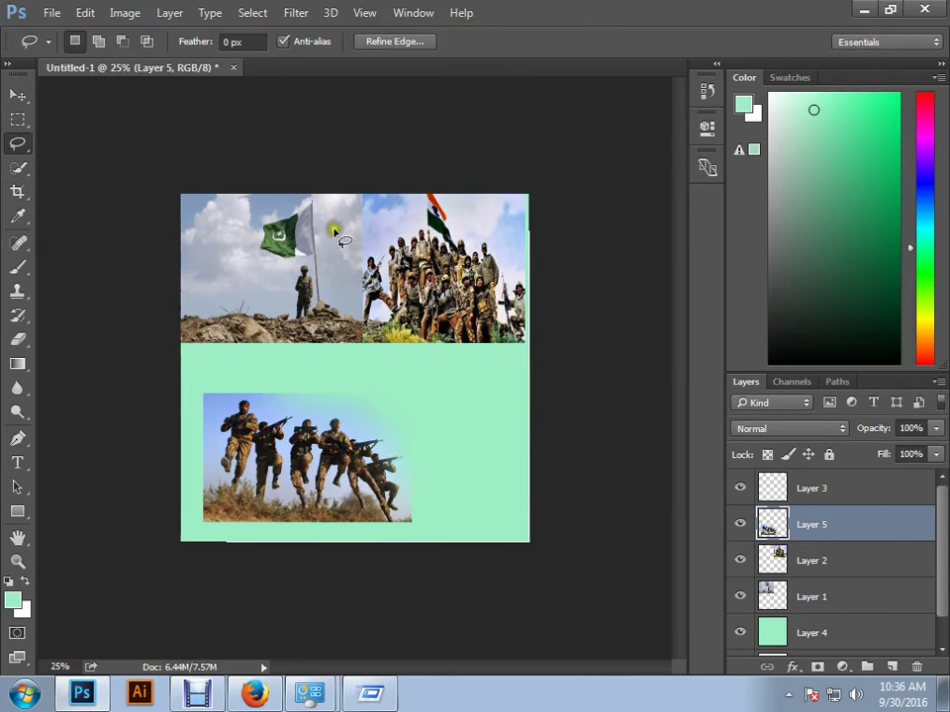
{"action": "left_click", "coordinate": [333, 228]}
- Erase the upper-left corner of the leaping soldiers picture with a soft round 200 px Eraser brush
{"action": "left_click", "coordinate": [18, 339]}
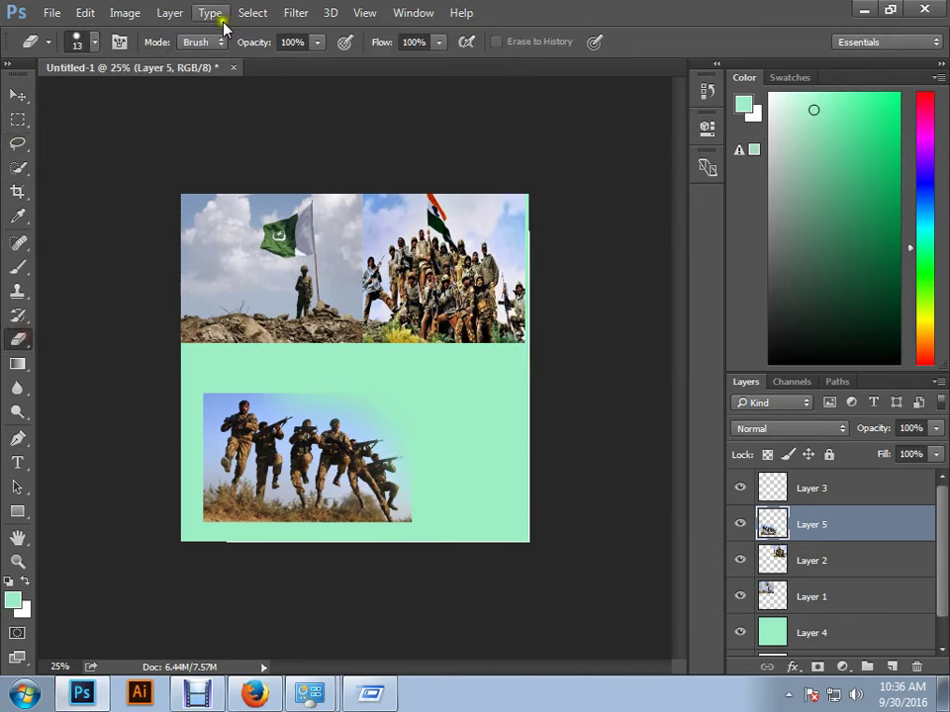
{"action": "left_click", "coordinate": [85, 42]}
{"action": "left_click", "coordinate": [100, 234]}
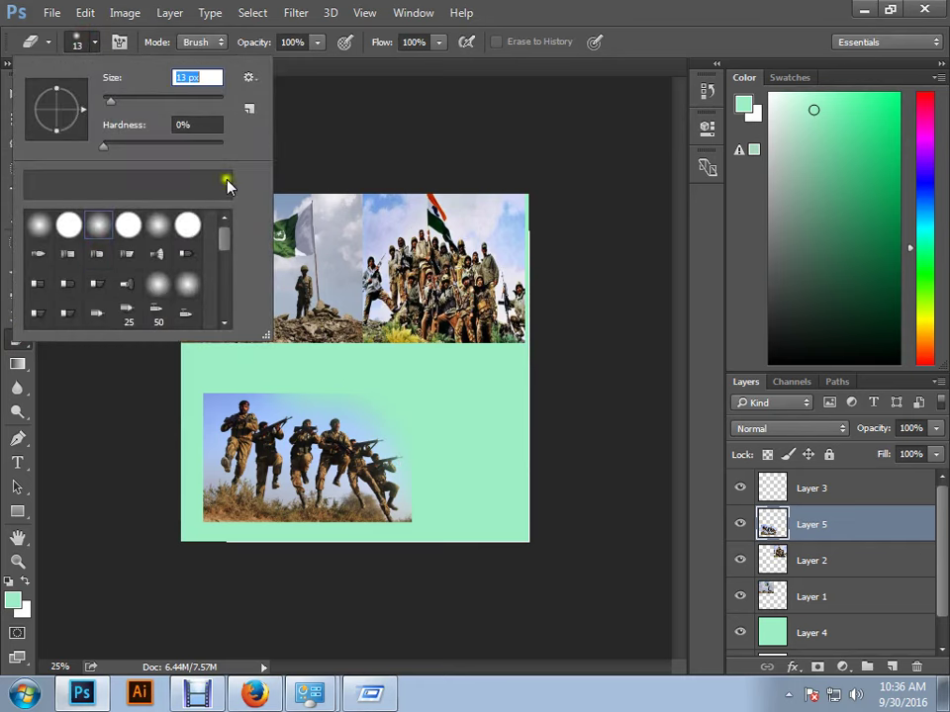
{"action": "left_click", "coordinate": [355, 206]}
{"action": "key", "text": "Tab"}
{"action": "key", "text": "ctrl+plus"}
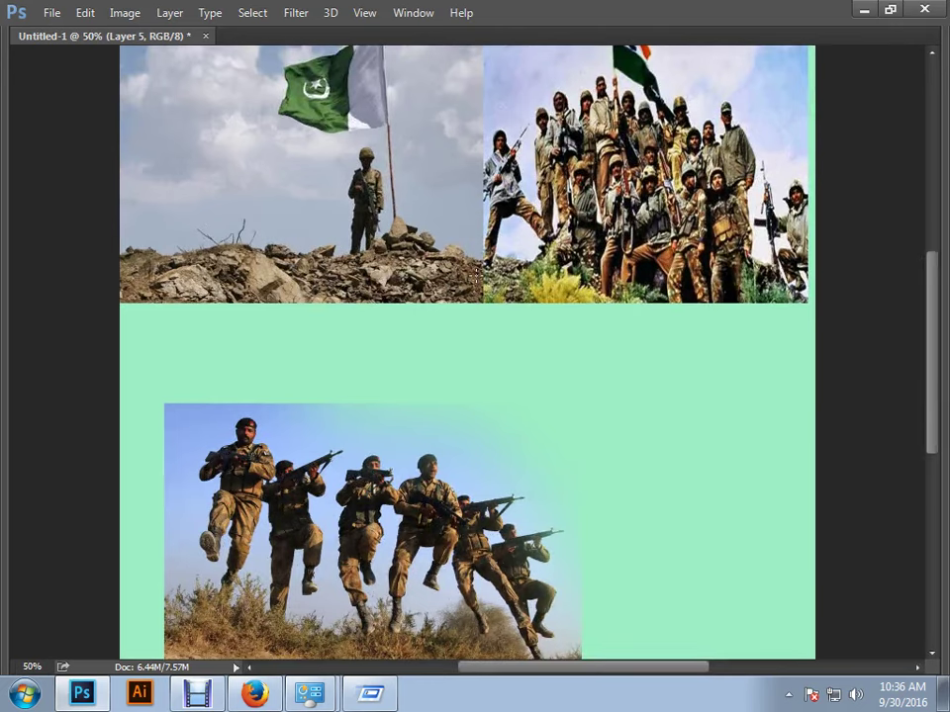
{"action": "left_click_drag", "start_coordinate": [516, 282], "coordinate": [467, 185]}
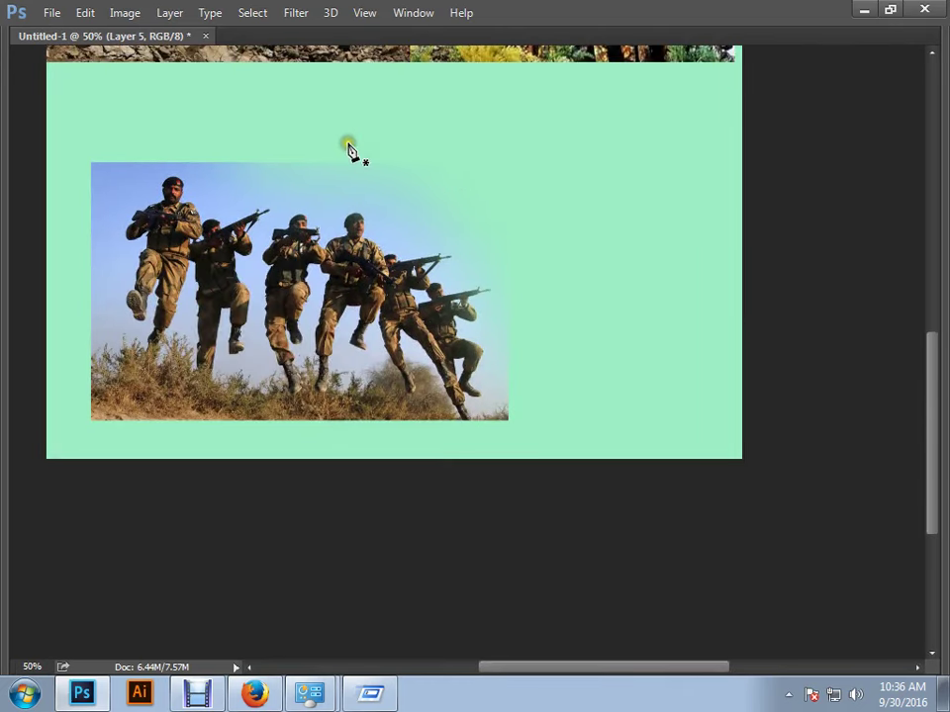
{"action": "key", "text": "Tab"}
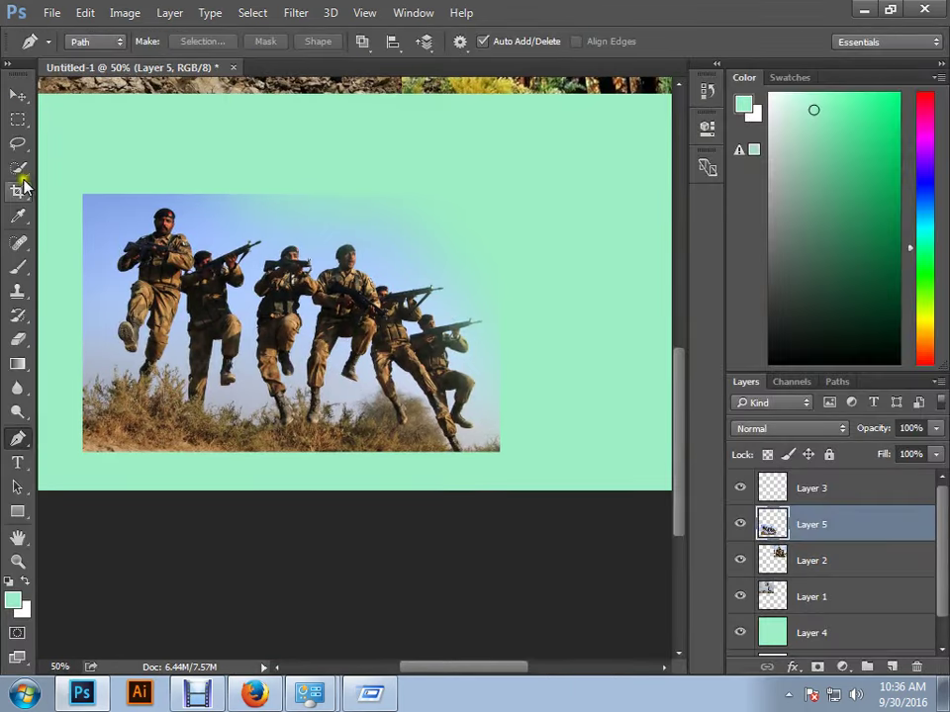
{"action": "left_click", "coordinate": [19, 339]}
{"action": "key", "text": "Tab"}
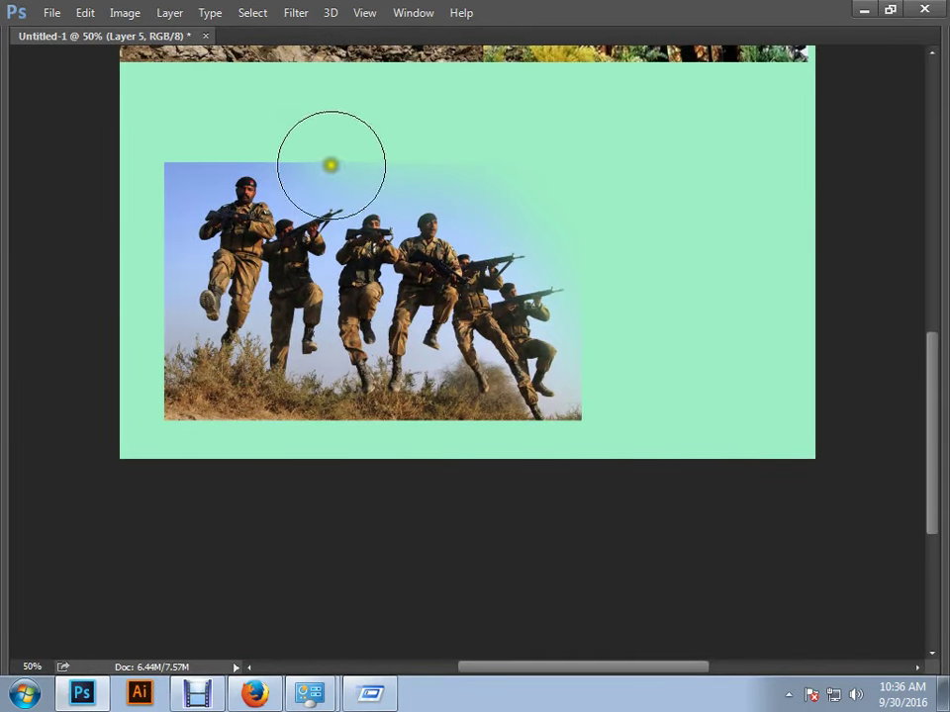
{"action": "left_click_drag", "start_coordinate": [158, 170], "coordinate": [156, 188]}
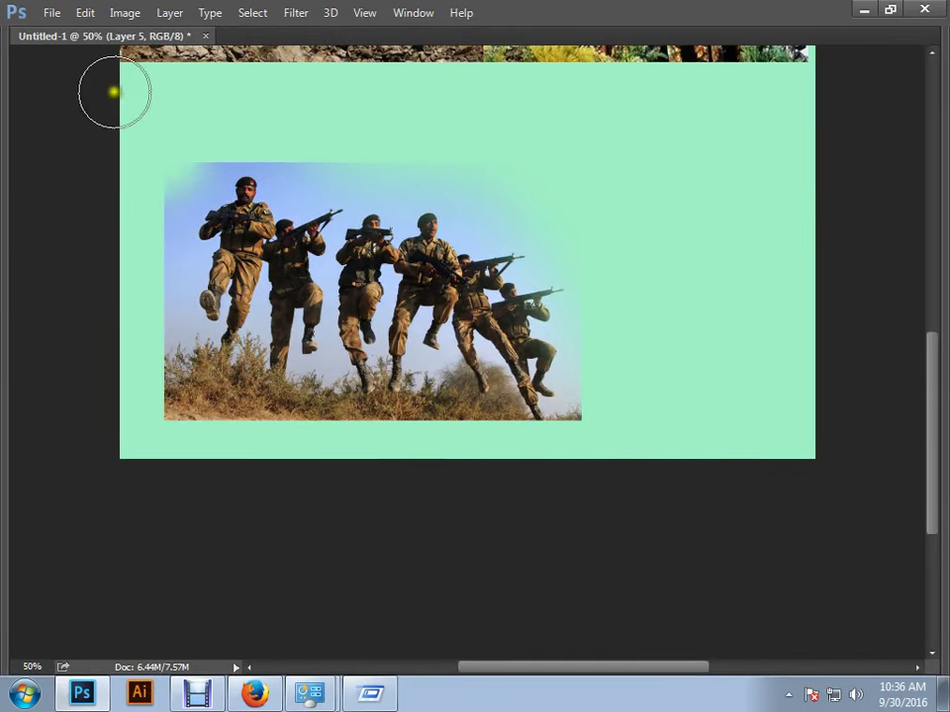
- Soften the left, upper and right edges of the leaping soldiers picture with the Eraser at 100% opacity
{"action": "key", "text": "Tab"}
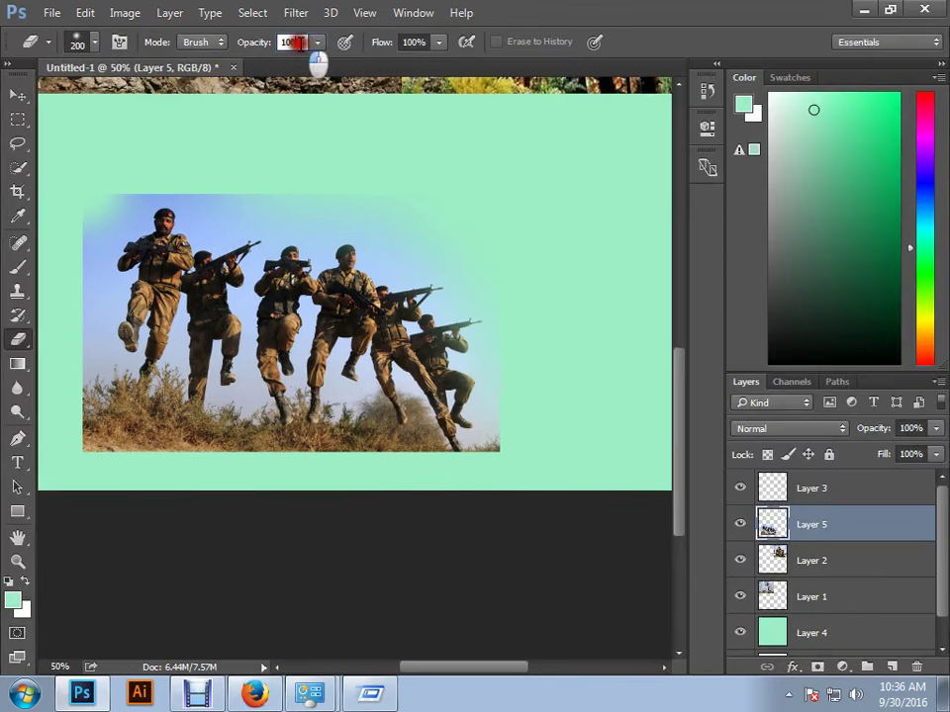
{"action": "key", "text": "Tab"}
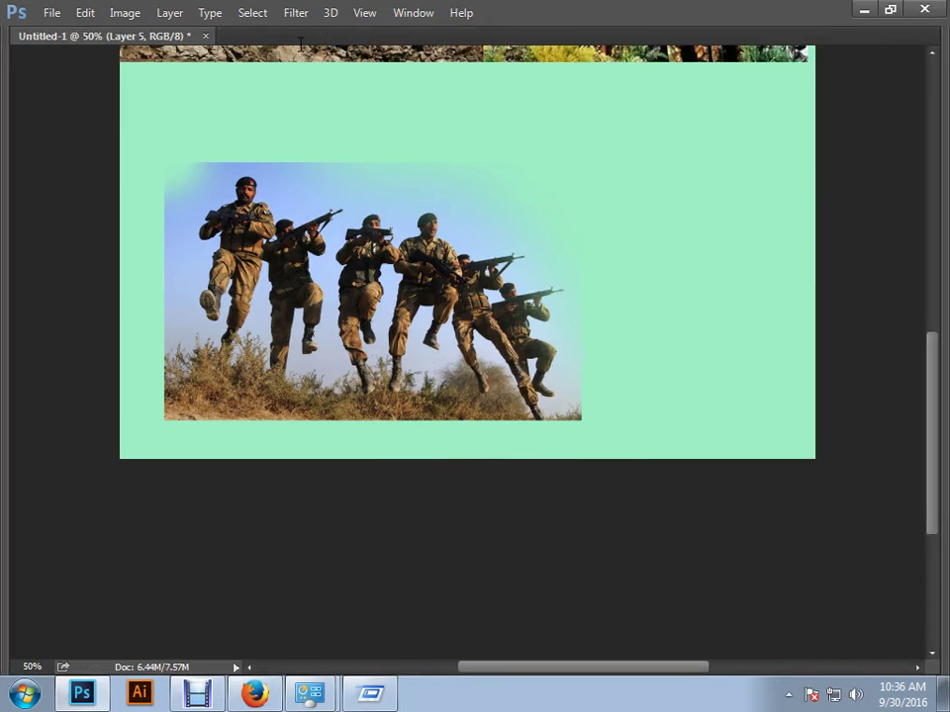
{"action": "mouse_move", "coordinate": [144, 173]}
{"action": "left_mouse_down"}
{"action": "mouse_move", "coordinate": [134, 317]}
{"action": "mouse_move", "coordinate": [142, 344]}
{"action": "mouse_move", "coordinate": [142, 282]}
{"action": "mouse_move", "coordinate": [164, 383]}
{"action": "left_mouse_up"}
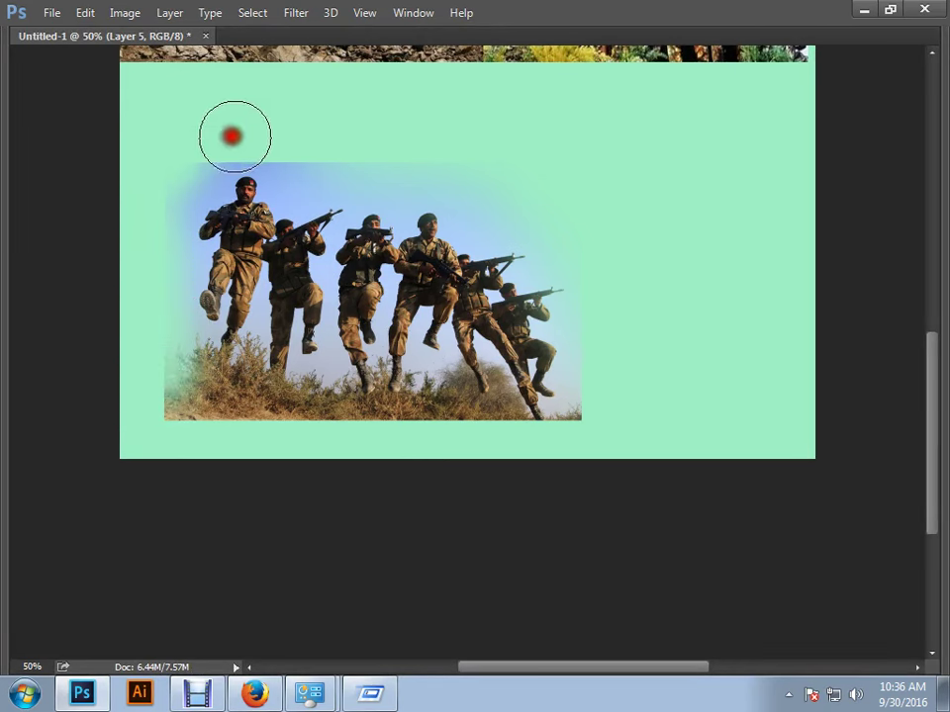
{"action": "mouse_move", "coordinate": [232, 135]}
{"action": "left_mouse_down"}
{"action": "mouse_move", "coordinate": [219, 143]}
{"action": "mouse_move", "coordinate": [653, 154]}
{"action": "mouse_move", "coordinate": [602, 389]}
{"action": "left_mouse_up"}
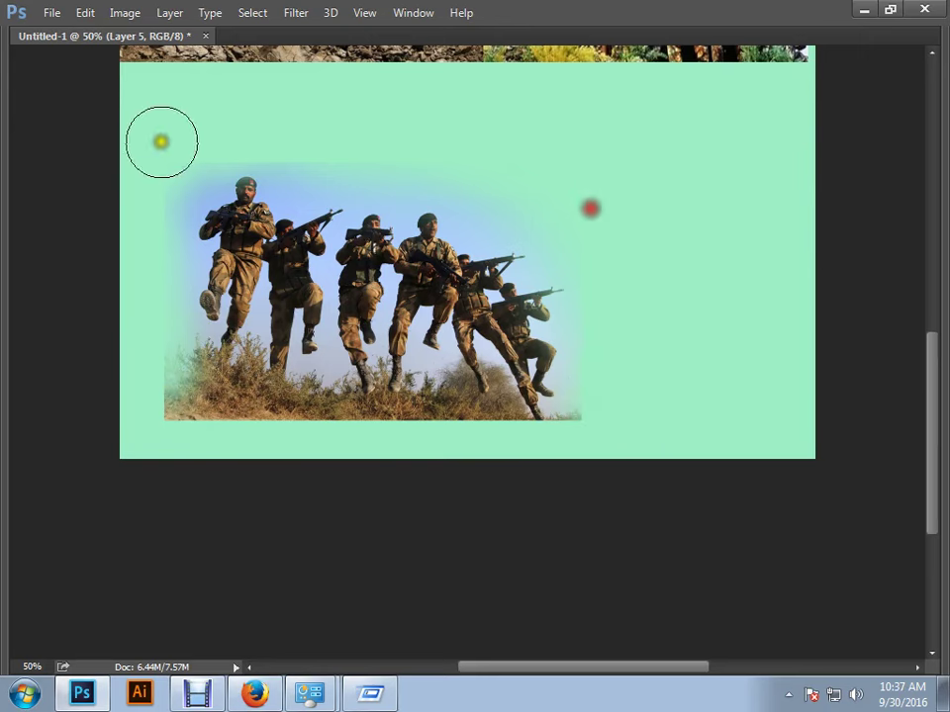
- Move the leaping soldiers picture to the canvas's lower-left corner and enlarge it to cover most of the green area
{"action": "key", "text": "Tab"}
{"action": "left_click", "coordinate": [18, 95]}
{"action": "key", "text": "Tab"}
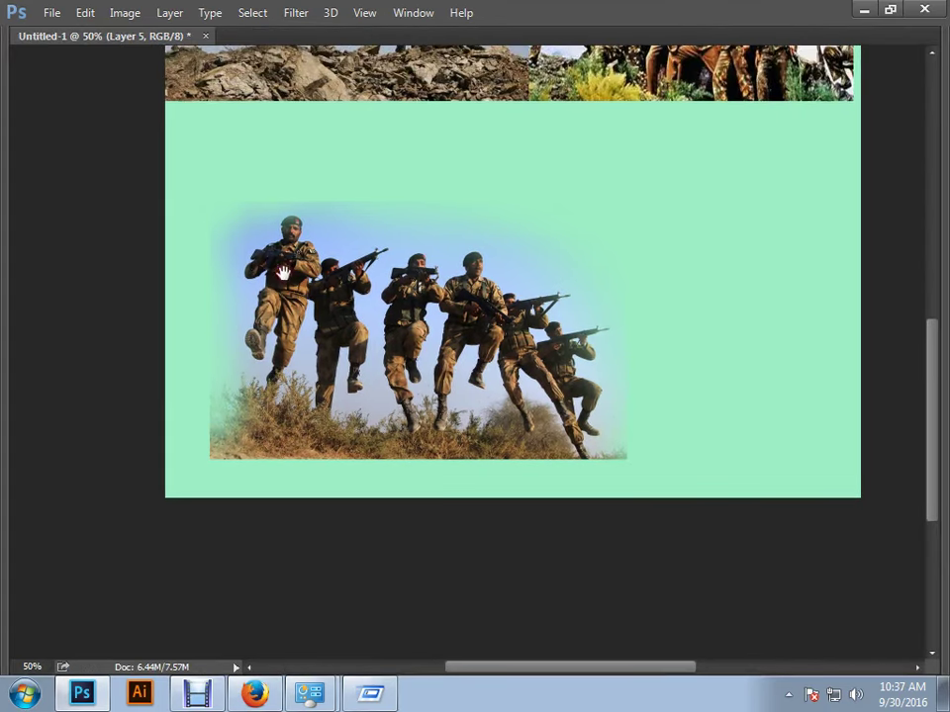
{"action": "left_click_drag", "start_coordinate": [276, 262], "coordinate": [233, 209]}
{"action": "key", "text": "ctrl+t"}
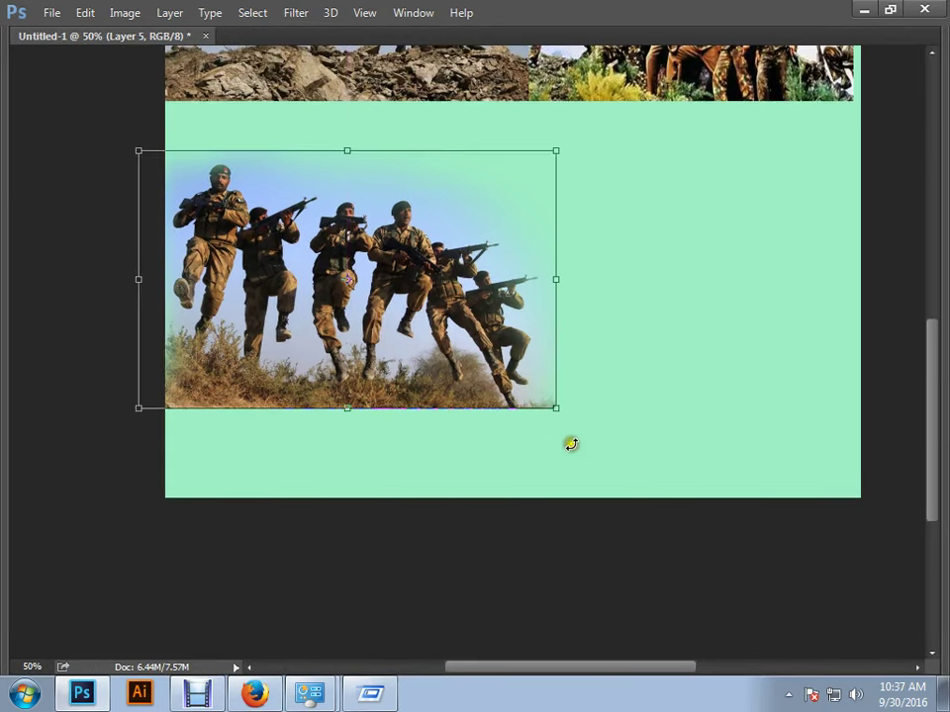
{"action": "left_click_drag", "start_coordinate": [552, 413], "coordinate": [711, 564]}
{"action": "left_click_drag", "start_coordinate": [589, 455], "coordinate": [514, 451]}
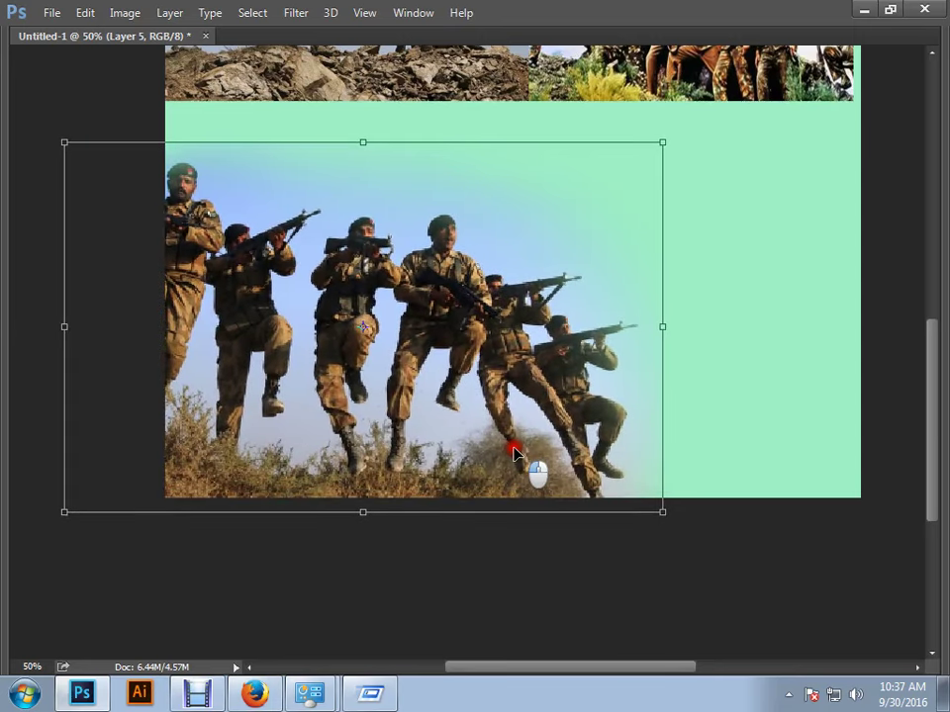
{"action": "left_click_drag", "start_coordinate": [367, 143], "coordinate": [369, 130]}
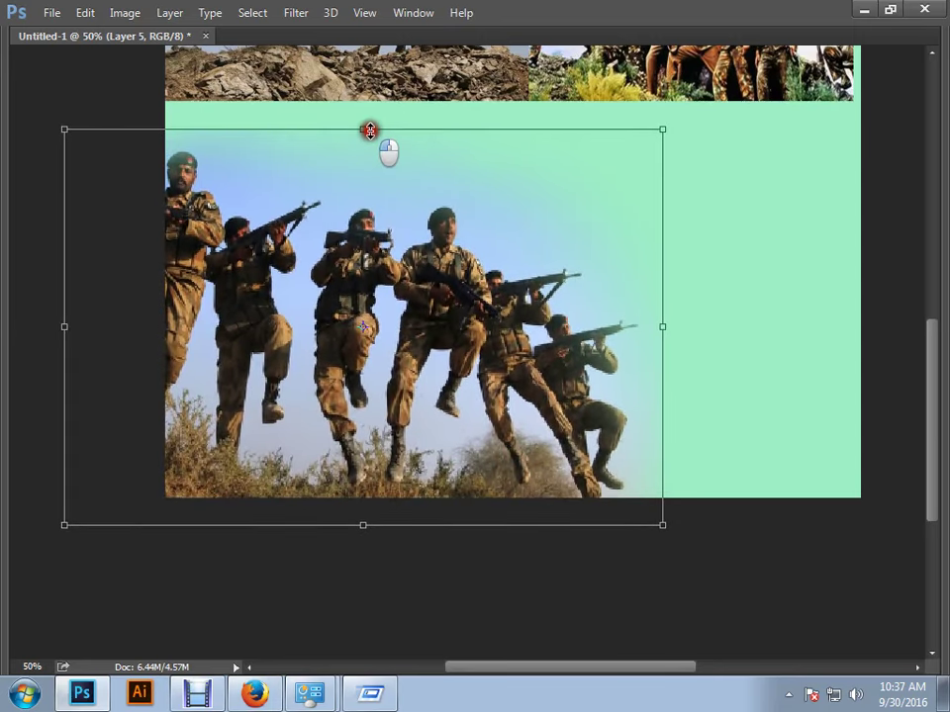
{"action": "double_click", "coordinate": [369, 201]}
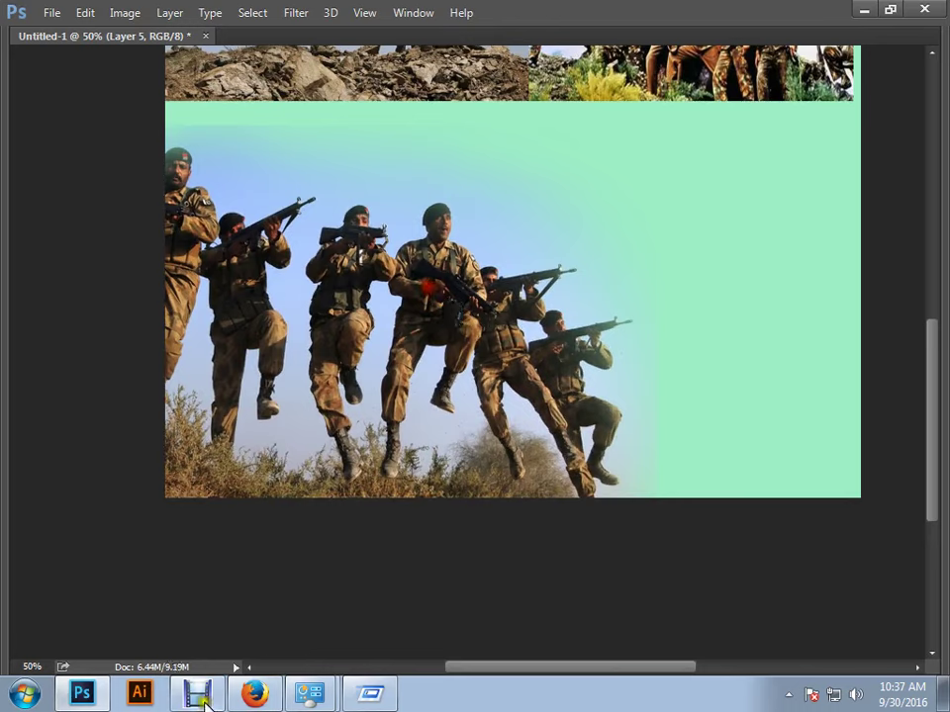
- Switch to Firefox, close the leaping soldiers tabs, and return to the indian armi image results
{"action": "left_click", "coordinate": [252, 695]}
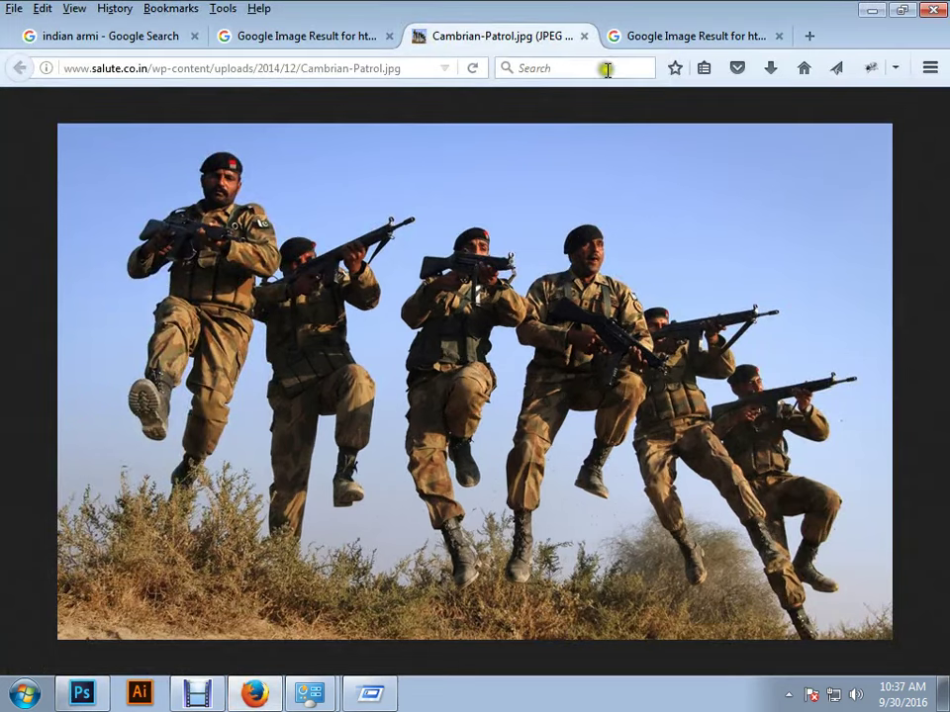
{"action": "left_click", "coordinate": [586, 35]}
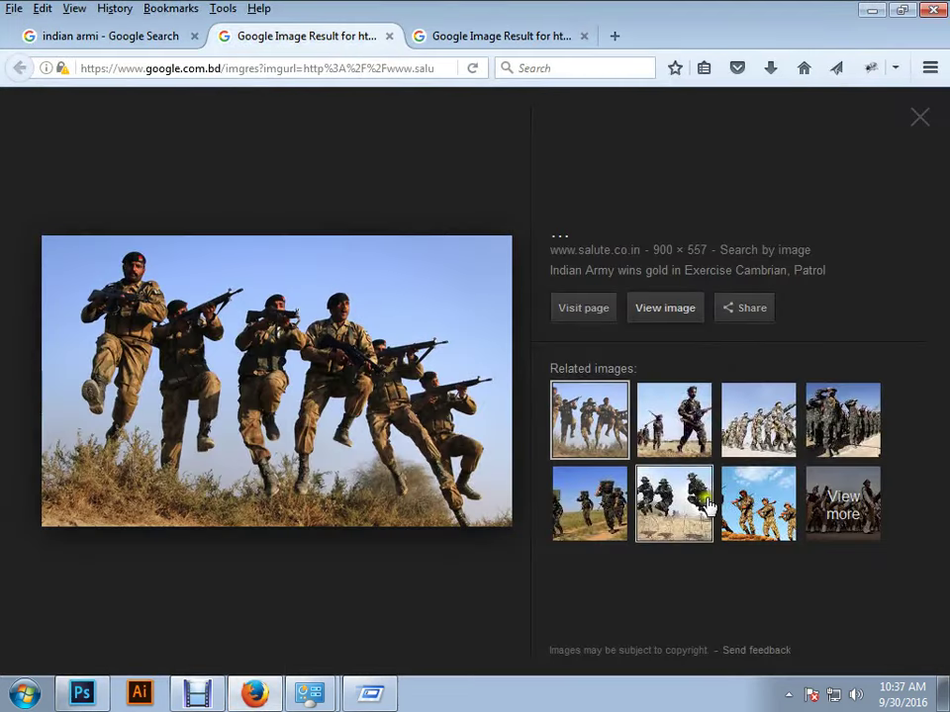
{"action": "left_click", "coordinate": [390, 36]}
{"action": "left_click", "coordinate": [159, 39]}
- Find the picture of helmeted soldiers running with rifles in the results and open it in a new tab
{"action": "scroll", "coordinate": [290, 262], "scroll_direction": "up", "scroll_amount": 10}
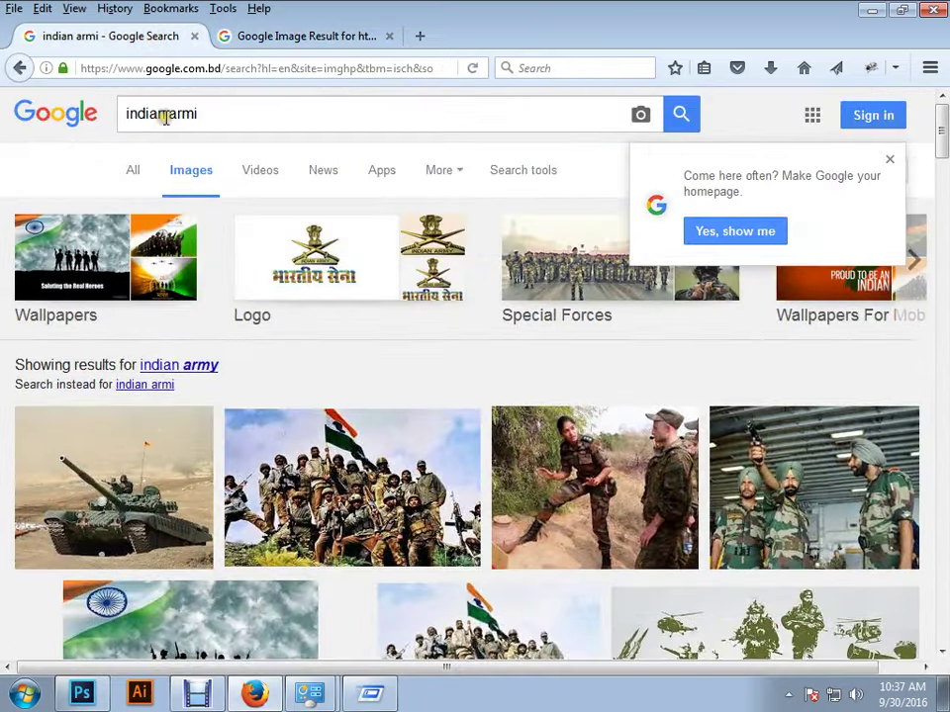
{"action": "scroll", "coordinate": [195, 218], "scroll_direction": "down", "scroll_amount": 15}
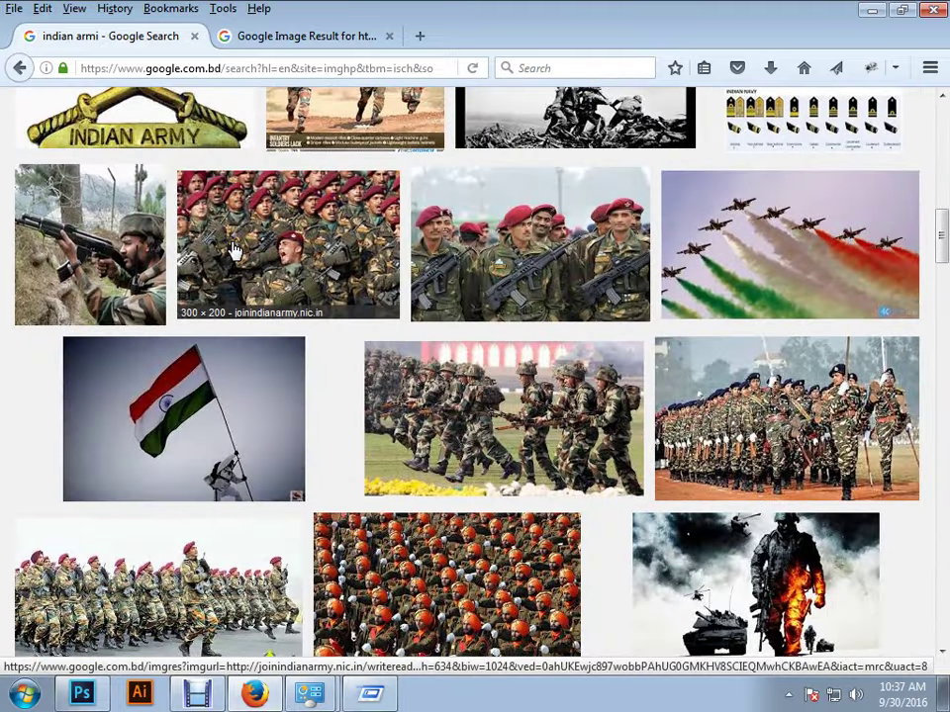
{"action": "right_click", "coordinate": [465, 400]}
{"action": "left_click", "coordinate": [547, 12]}
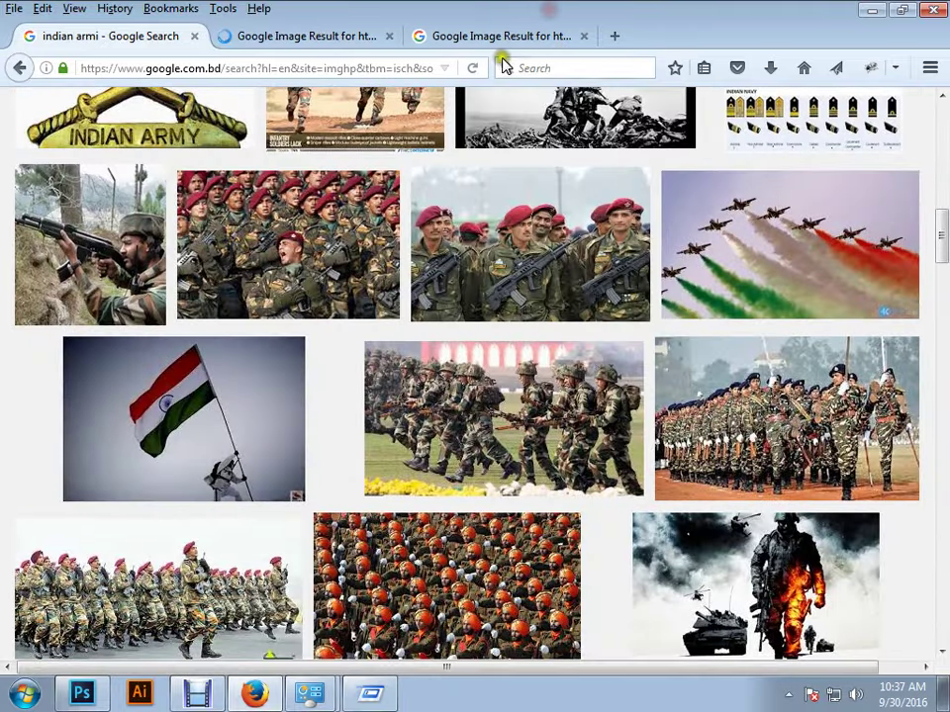
{"action": "left_click", "coordinate": [311, 36]}
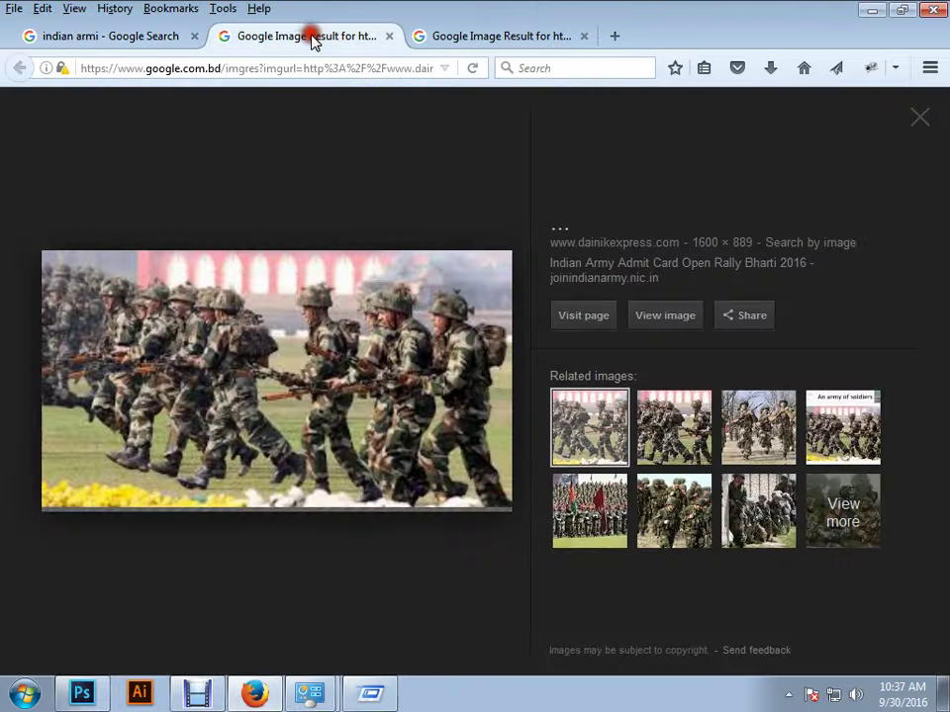
- View the running soldiers picture at full size and copy it
{"action": "left_click", "coordinate": [663, 316]}
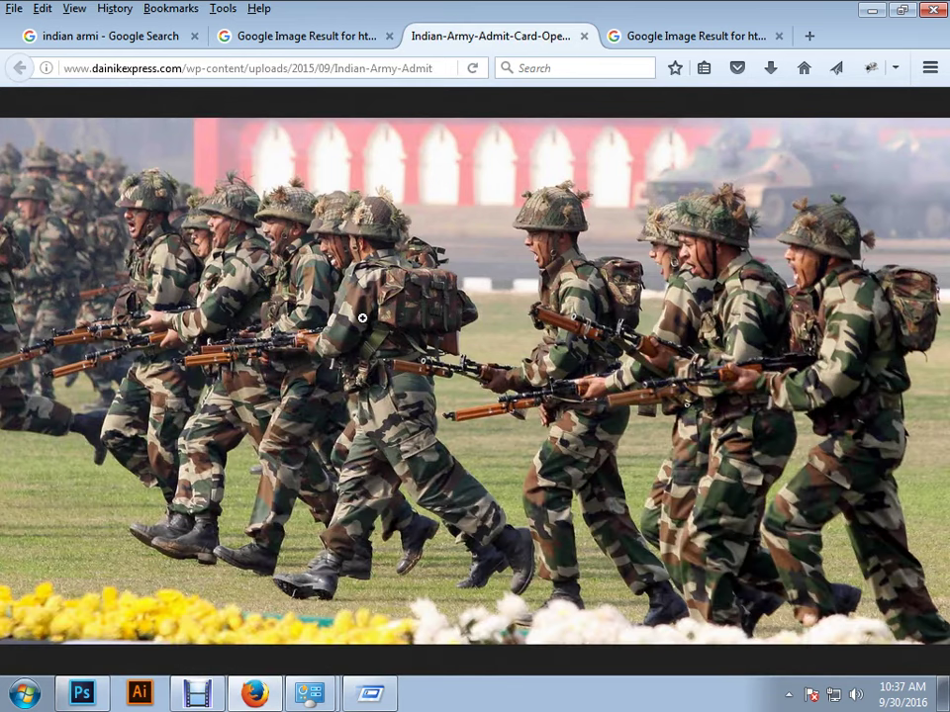
{"action": "right_click", "coordinate": [363, 320]}
{"action": "left_click", "coordinate": [423, 338]}
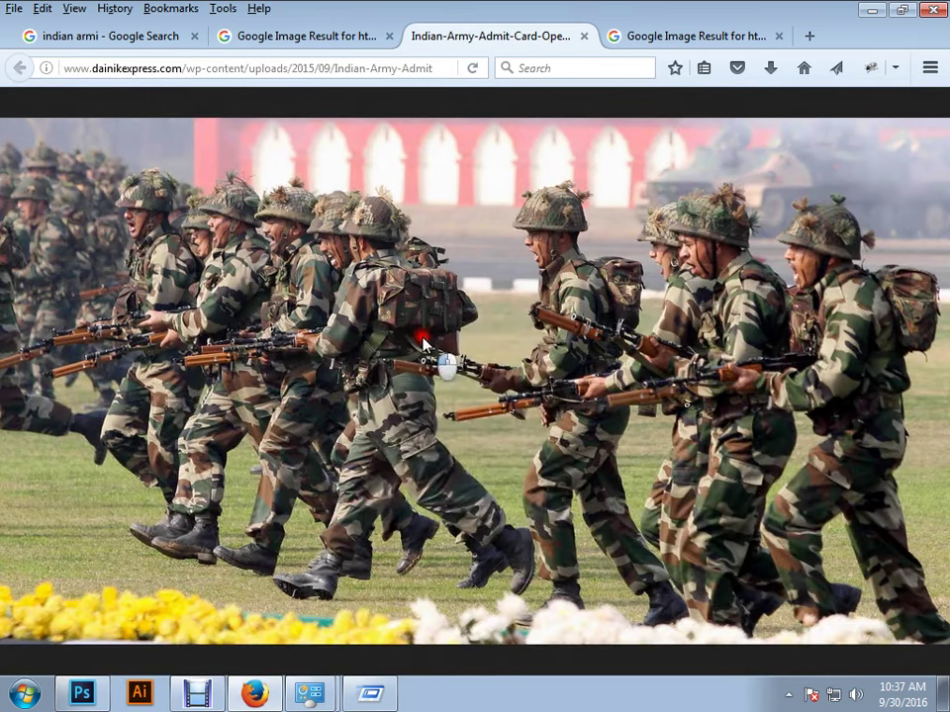
- Switch to Photoshop, paste the running soldiers picture, and scale it to 73.25% width and 84.93% height over the lower area
{"action": "left_click", "coordinate": [83, 693]}
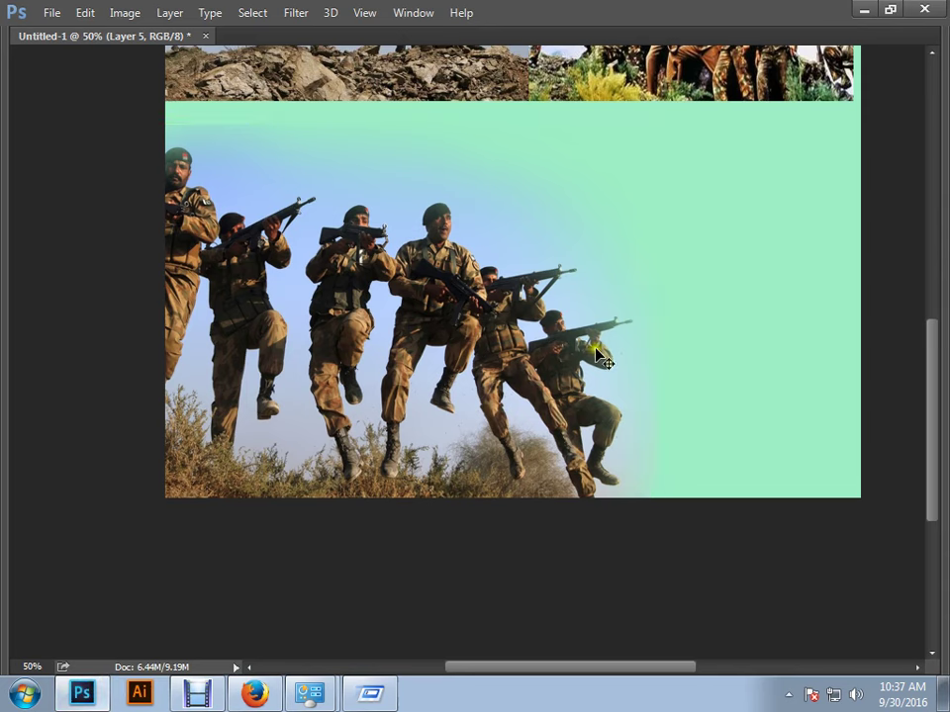
{"action": "key", "text": "ctrl+v"}
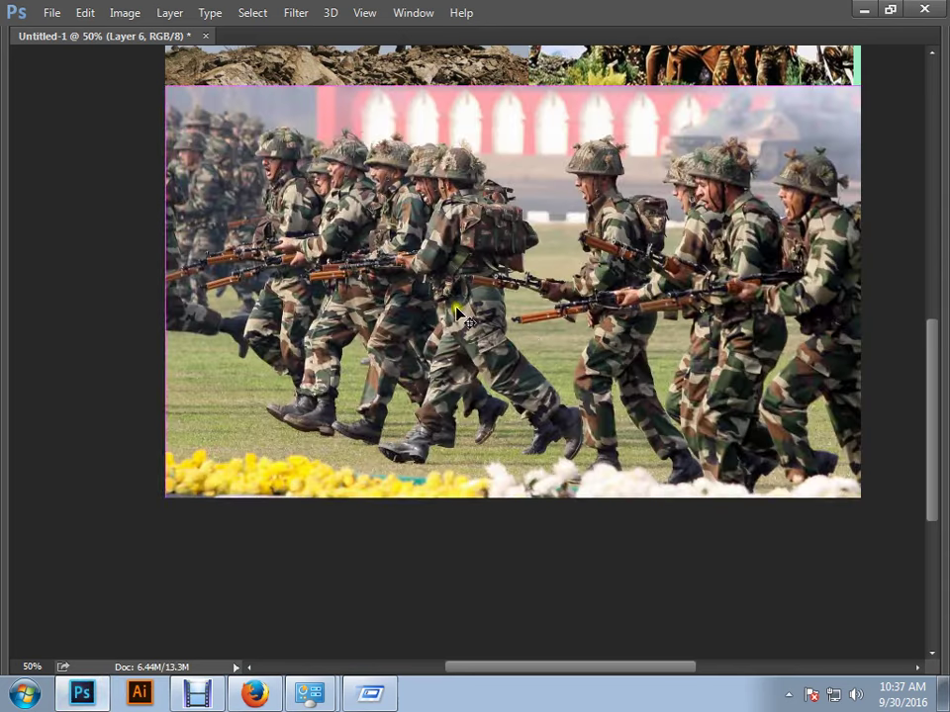
{"action": "key", "text": "ctrl+t"}
{"action": "left_click_drag", "start_coordinate": [164, 85], "coordinate": [264, 125]}
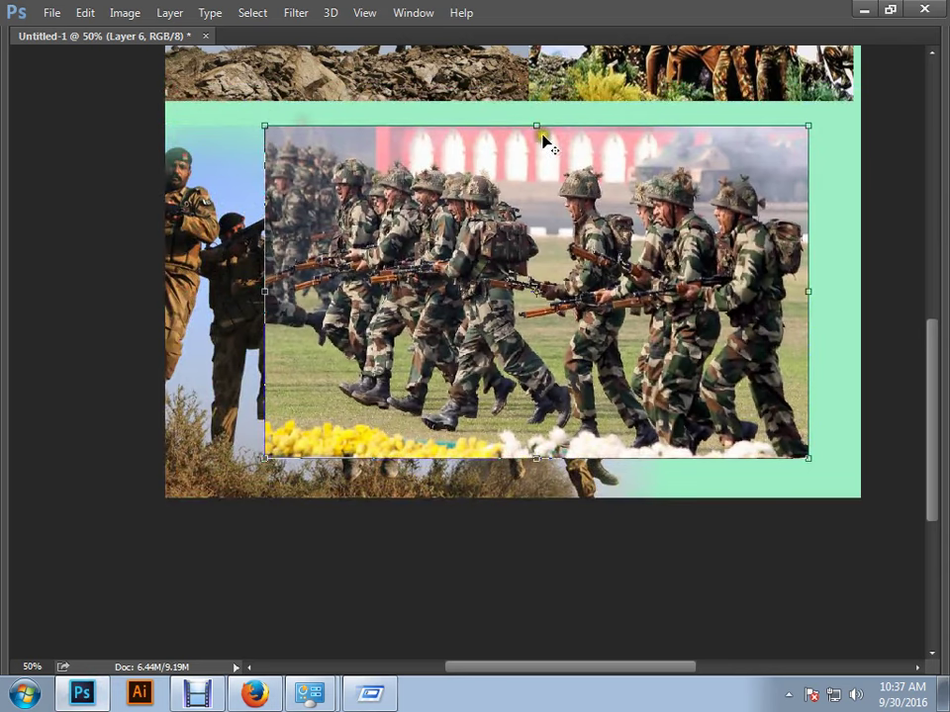
{"action": "left_click_drag", "start_coordinate": [540, 121], "coordinate": [540, 114]}
{"action": "key", "text": "Tab"}
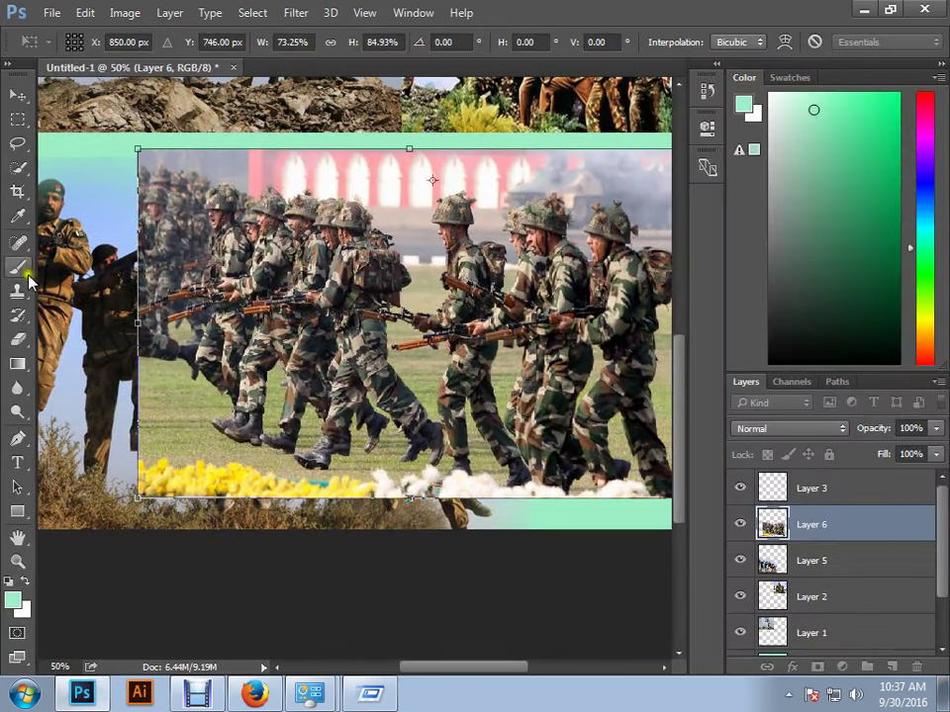
{"action": "double_click", "coordinate": [267, 294]}
- Fade out the left half and lower edge of the running soldiers picture with the Eraser, and shift it toward the canvas's lower-right corner
{"action": "key", "text": "Tab"}
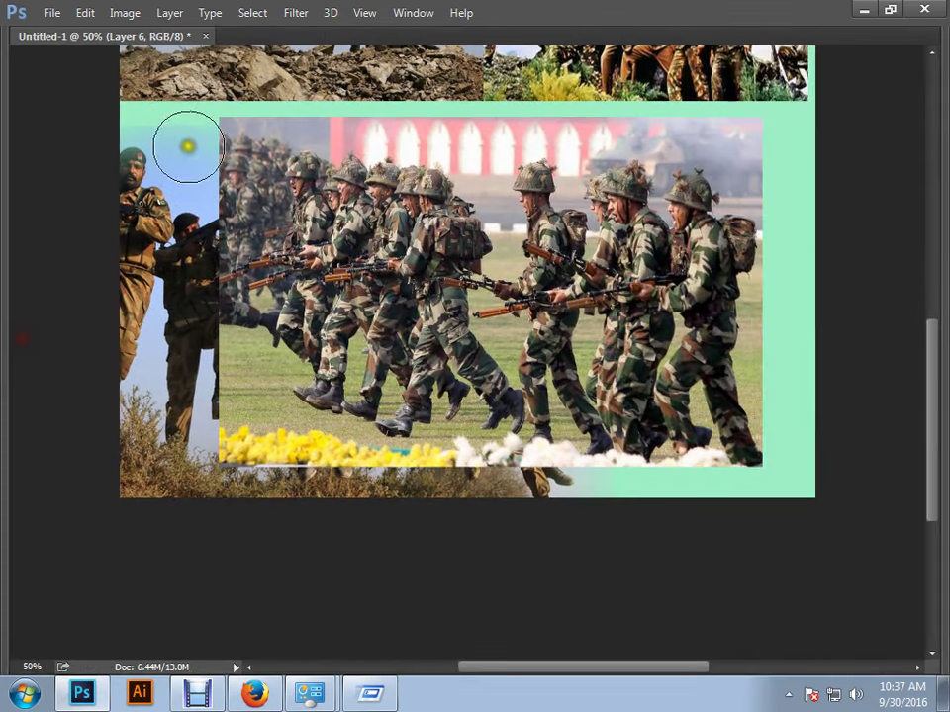
{"action": "mouse_move", "coordinate": [205, 368]}
{"action": "left_mouse_down"}
{"action": "mouse_move", "coordinate": [244, 446]}
{"action": "mouse_move", "coordinate": [245, 420]}
{"action": "mouse_move", "coordinate": [476, 493]}
{"action": "mouse_move", "coordinate": [385, 420]}
{"action": "mouse_move", "coordinate": [466, 198]}
{"action": "mouse_move", "coordinate": [423, 188]}
{"action": "mouse_move", "coordinate": [372, 147]}
{"action": "mouse_move", "coordinate": [398, 276]}
{"action": "left_mouse_up"}
{"action": "mouse_move", "coordinate": [445, 436]}
{"action": "left_mouse_down"}
{"action": "mouse_move", "coordinate": [390, 261]}
{"action": "mouse_move", "coordinate": [409, 121]}
{"action": "mouse_move", "coordinate": [237, 145]}
{"action": "mouse_move", "coordinate": [288, 128]}
{"action": "mouse_move", "coordinate": [199, 347]}
{"action": "mouse_move", "coordinate": [397, 159]}
{"action": "mouse_move", "coordinate": [495, 124]}
{"action": "mouse_move", "coordinate": [504, 101]}
{"action": "mouse_move", "coordinate": [582, 95]}
{"action": "mouse_move", "coordinate": [797, 143]}
{"action": "mouse_move", "coordinate": [799, 419]}
{"action": "mouse_move", "coordinate": [740, 479]}
{"action": "left_mouse_up"}
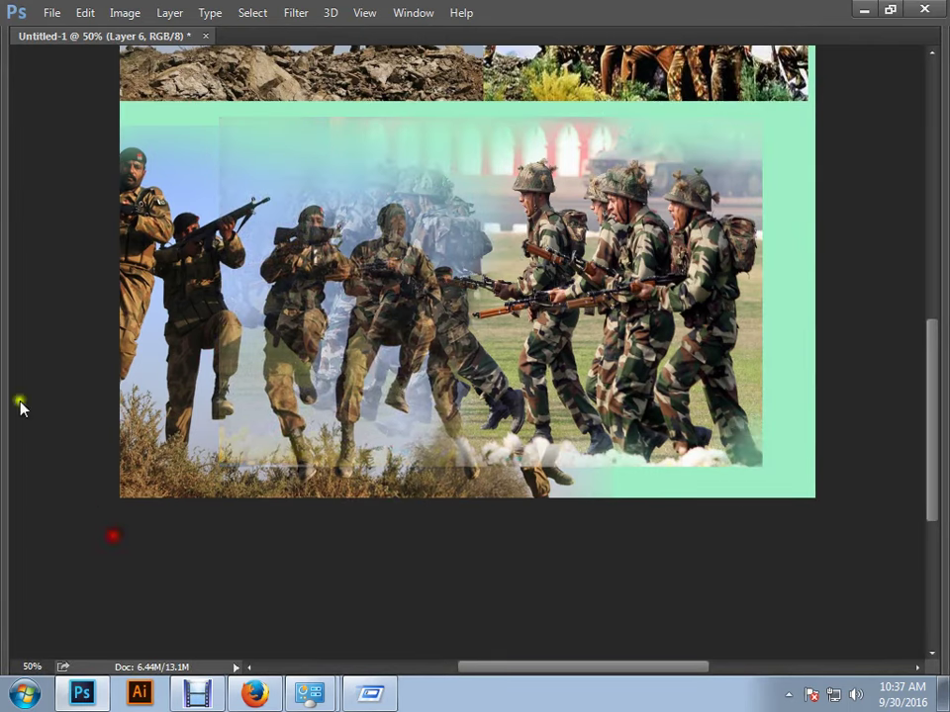
{"action": "key", "text": "Tab"}
{"action": "left_click", "coordinate": [14, 91]}
{"action": "key", "text": "Tab"}
{"action": "left_click_drag", "start_coordinate": [562, 298], "coordinate": [698, 339]}
{"action": "key", "text": "Tab"}
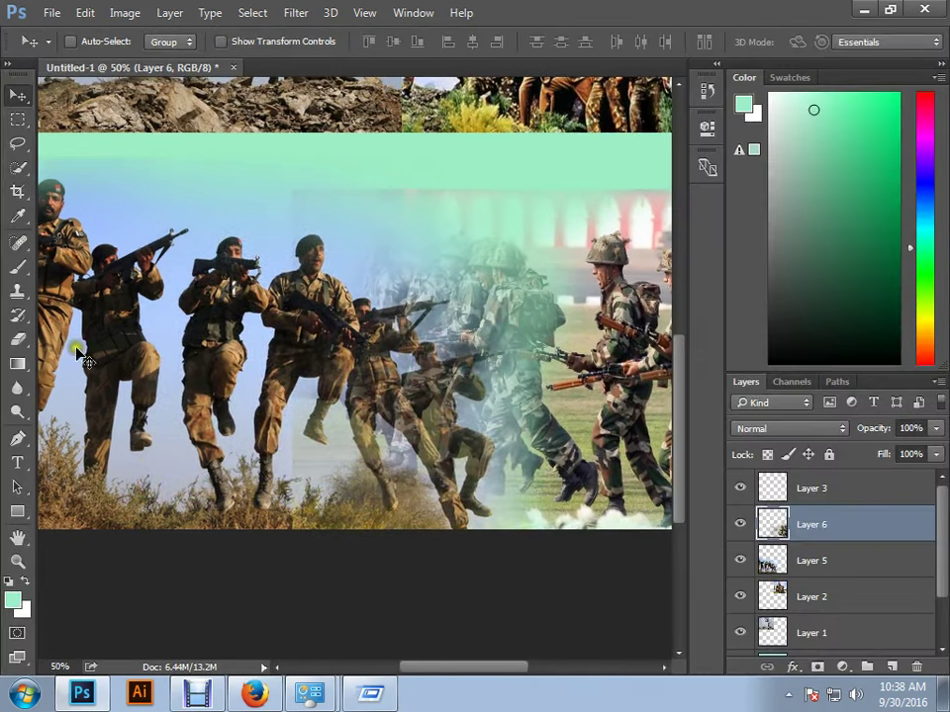
- Erase the overlapping left part and upper edge of the running soldiers picture with a soft Eraser, clearing the leaping soldiers
{"action": "left_click", "coordinate": [14, 339]}
{"action": "key", "text": "Tab"}
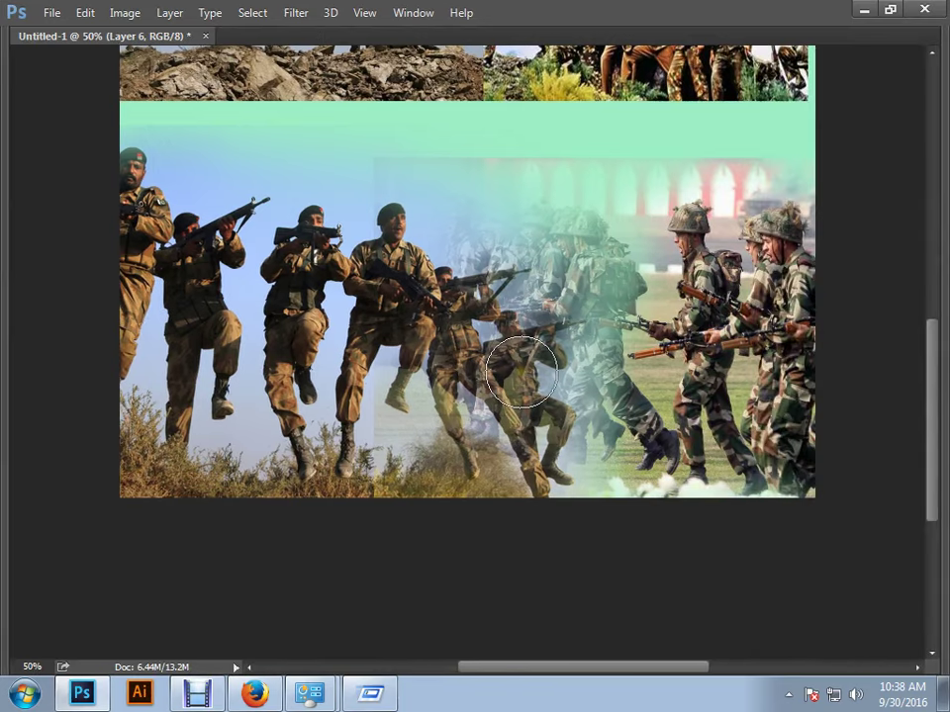
{"action": "mouse_move", "coordinate": [508, 219]}
{"action": "left_mouse_down"}
{"action": "mouse_move", "coordinate": [468, 194]}
{"action": "mouse_move", "coordinate": [516, 176]}
{"action": "mouse_move", "coordinate": [460, 216]}
{"action": "mouse_move", "coordinate": [368, 486]}
{"action": "mouse_move", "coordinate": [524, 500]}
{"action": "mouse_move", "coordinate": [506, 515]}
{"action": "mouse_move", "coordinate": [529, 523]}
{"action": "mouse_move", "coordinate": [494, 529]}
{"action": "mouse_move", "coordinate": [488, 447]}
{"action": "mouse_move", "coordinate": [395, 418]}
{"action": "left_mouse_up"}
{"action": "left_click", "coordinate": [514, 277]}
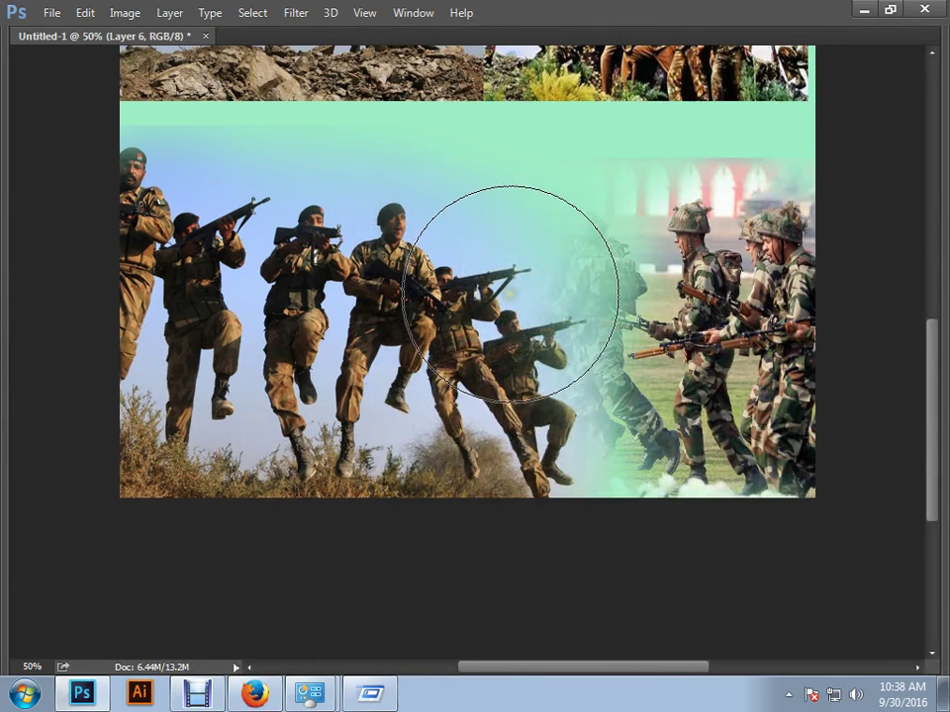
{"action": "left_click", "coordinate": [559, 346]}
{"action": "mouse_move", "coordinate": [566, 356]}
{"action": "left_mouse_down"}
{"action": "mouse_move", "coordinate": [615, 469]}
{"action": "mouse_move", "coordinate": [574, 419]}
{"action": "mouse_move", "coordinate": [518, 292]}
{"action": "mouse_move", "coordinate": [542, 208]}
{"action": "mouse_move", "coordinate": [579, 270]}
{"action": "mouse_move", "coordinate": [594, 343]}
{"action": "mouse_move", "coordinate": [589, 394]}
{"action": "mouse_move", "coordinate": [649, 460]}
{"action": "mouse_move", "coordinate": [619, 405]}
{"action": "mouse_move", "coordinate": [647, 454]}
{"action": "mouse_move", "coordinate": [624, 388]}
{"action": "mouse_move", "coordinate": [614, 182]}
{"action": "mouse_move", "coordinate": [688, 150]}
{"action": "mouse_move", "coordinate": [764, 155]}
{"action": "mouse_move", "coordinate": [555, 154]}
{"action": "mouse_move", "coordinate": [715, 145]}
{"action": "mouse_move", "coordinate": [519, 135]}
{"action": "mouse_move", "coordinate": [276, 145]}
{"action": "left_mouse_up"}
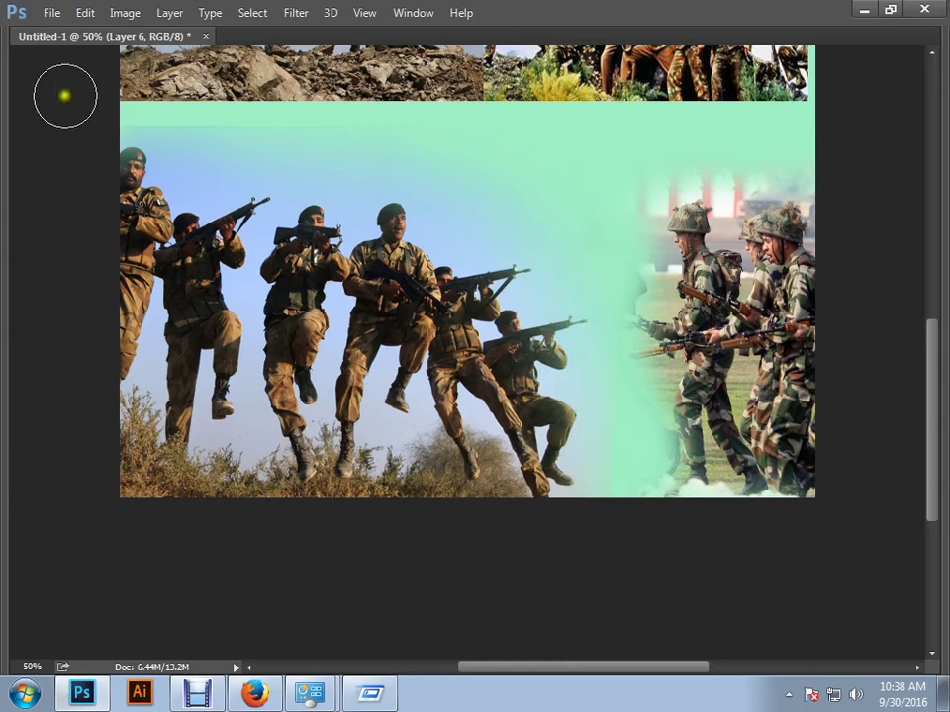
- Enlarge the running soldiers picture upward and to the left with Free Transform
{"action": "key", "text": "Tab"}
{"action": "left_click", "coordinate": [14, 99]}
{"action": "key", "text": "Tab"}
{"action": "key", "text": "ctrl+t"}
{"action": "left_click_drag", "start_coordinate": [646, 158], "coordinate": [652, 126]}
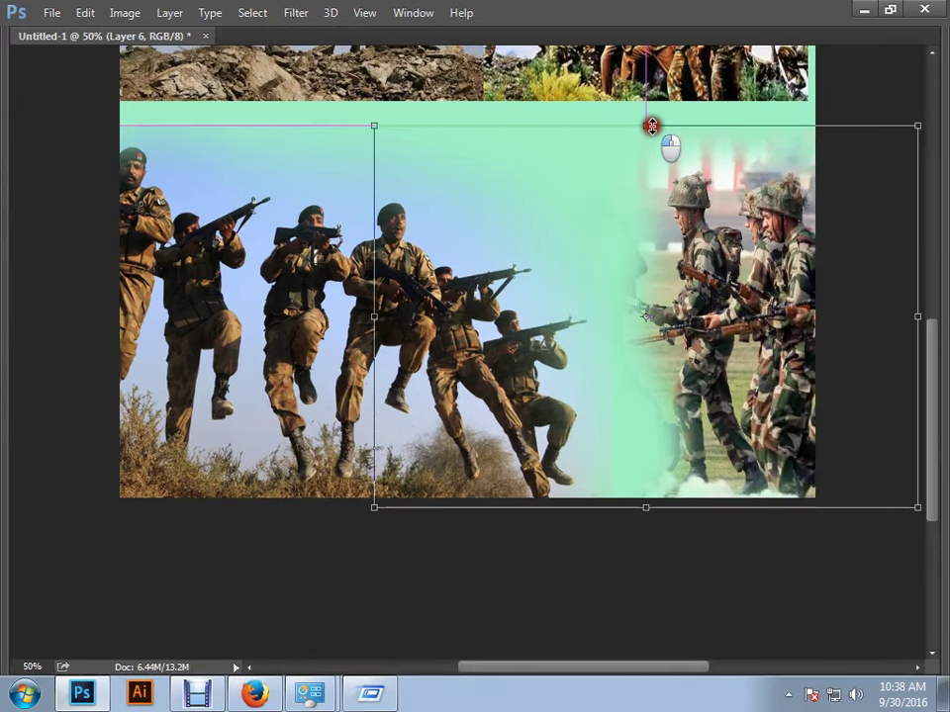
{"action": "left_click_drag", "start_coordinate": [368, 121], "coordinate": [274, 79]}
{"action": "double_click", "coordinate": [599, 297]}
- In the browser, close the full-size running soldiers picture and open the yellow-green tank picture from the results in a new tab
{"action": "left_click", "coordinate": [254, 693]}
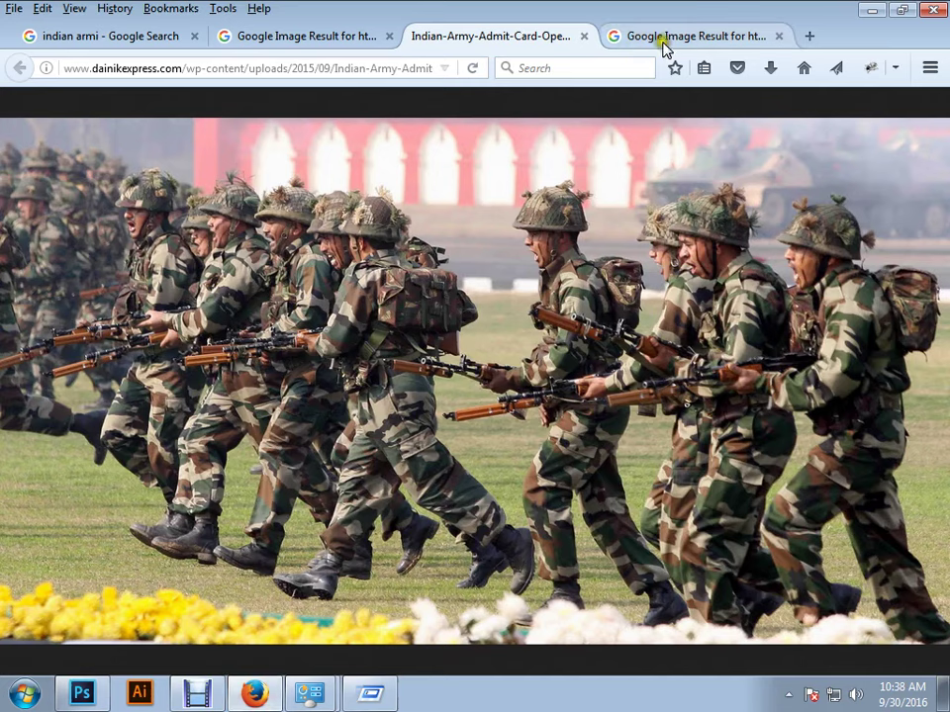
{"action": "left_click", "coordinate": [586, 37]}
{"action": "left_click", "coordinate": [166, 35]}
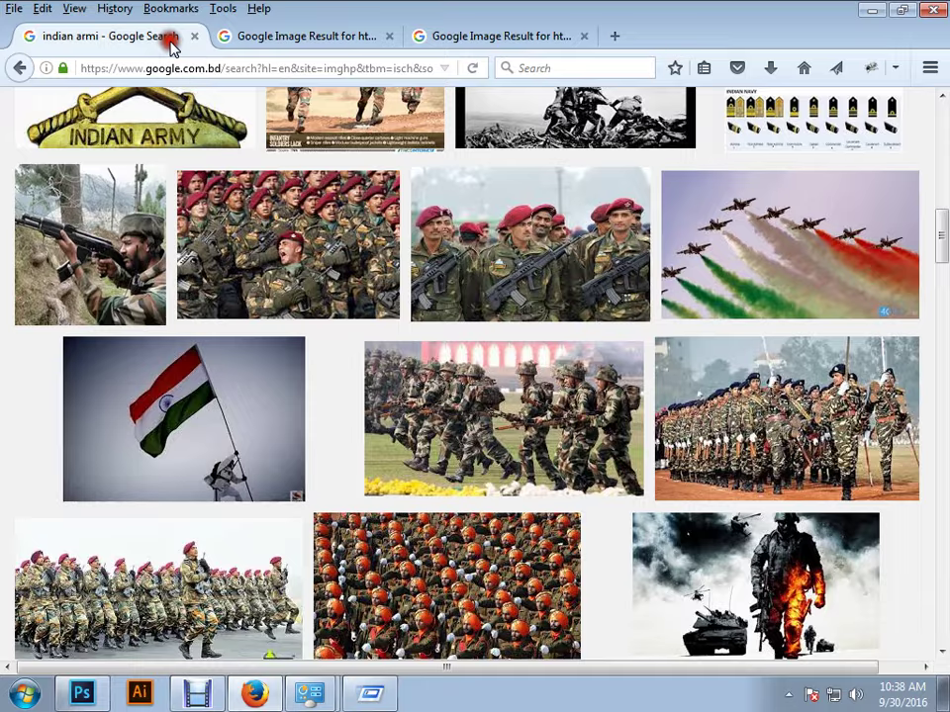
{"action": "scroll", "coordinate": [238, 119], "scroll_direction": "up", "scroll_amount": 5}
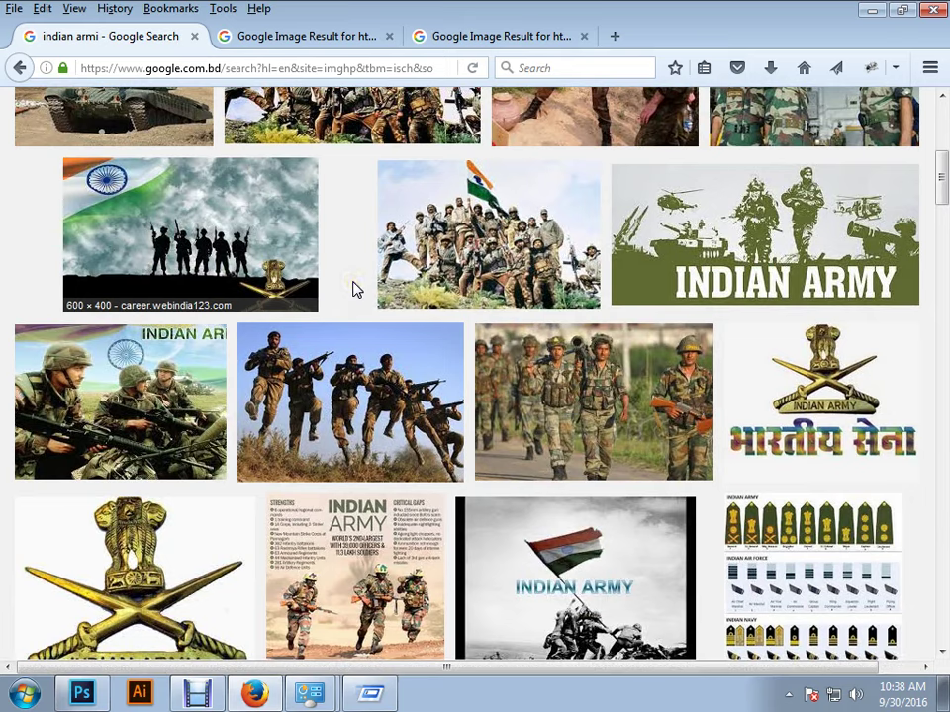
{"action": "scroll", "coordinate": [338, 308], "scroll_direction": "down", "scroll_amount": 10}
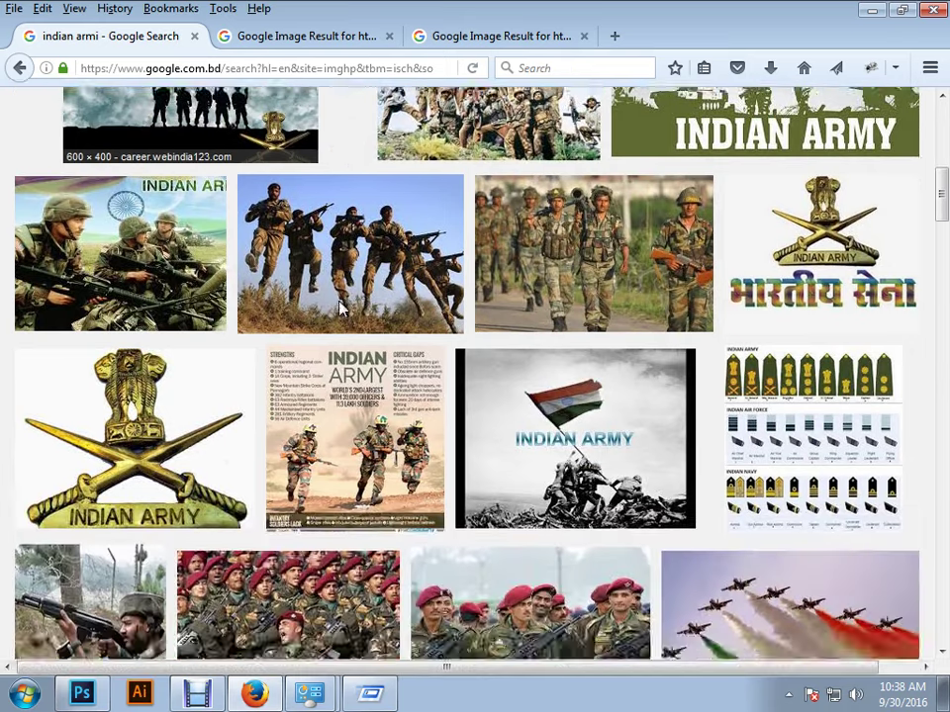
{"action": "scroll", "coordinate": [339, 309], "scroll_direction": "down", "scroll_amount": 5}
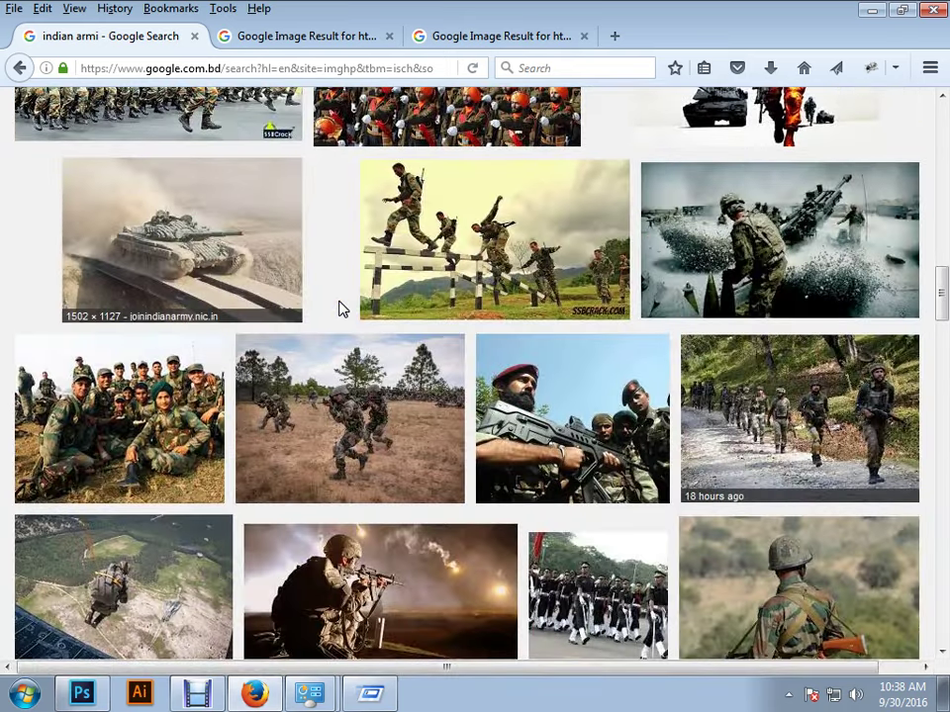
{"action": "scroll", "coordinate": [338, 309], "scroll_direction": "down", "scroll_amount": 4}
{"action": "scroll", "coordinate": [338, 308], "scroll_direction": "up", "scroll_amount": 1}
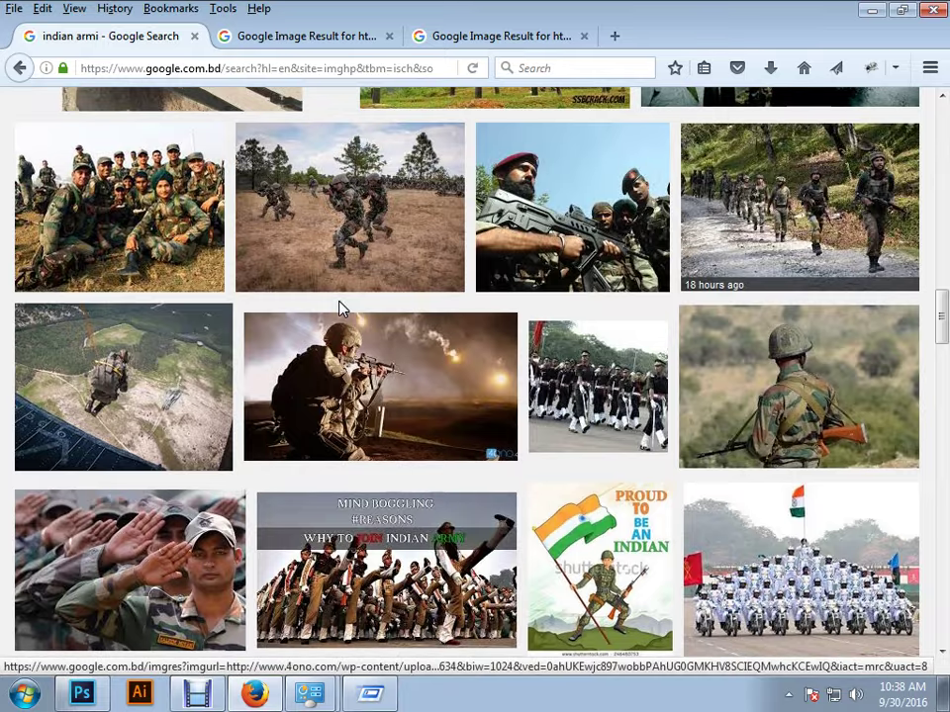
{"action": "scroll", "coordinate": [338, 309], "scroll_direction": "down", "scroll_amount": 6}
{"action": "right_click", "coordinate": [149, 373]}
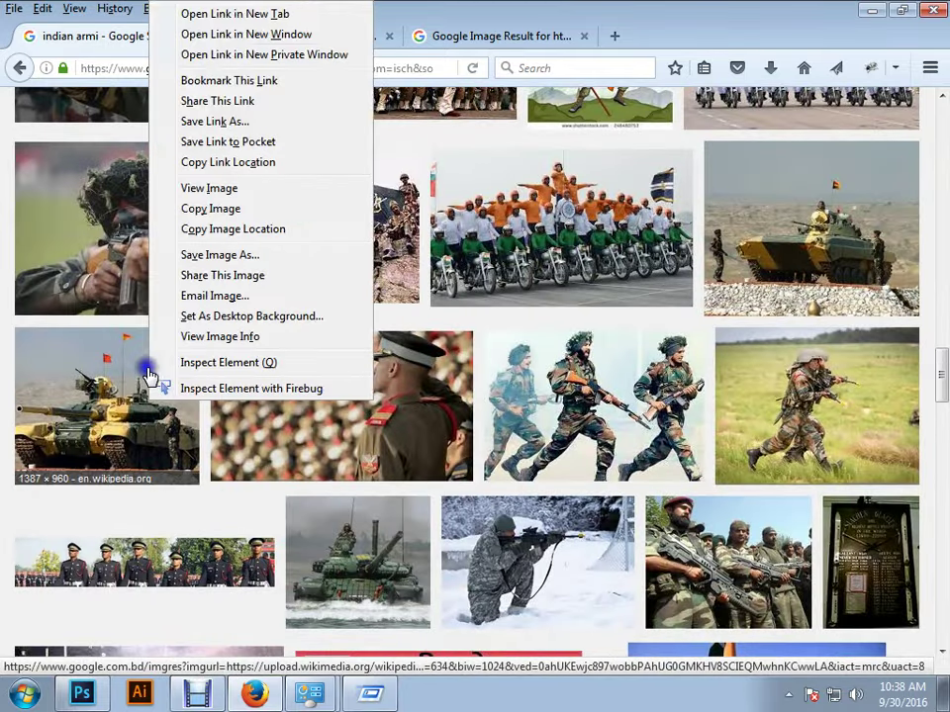
{"action": "left_click", "coordinate": [234, 14]}
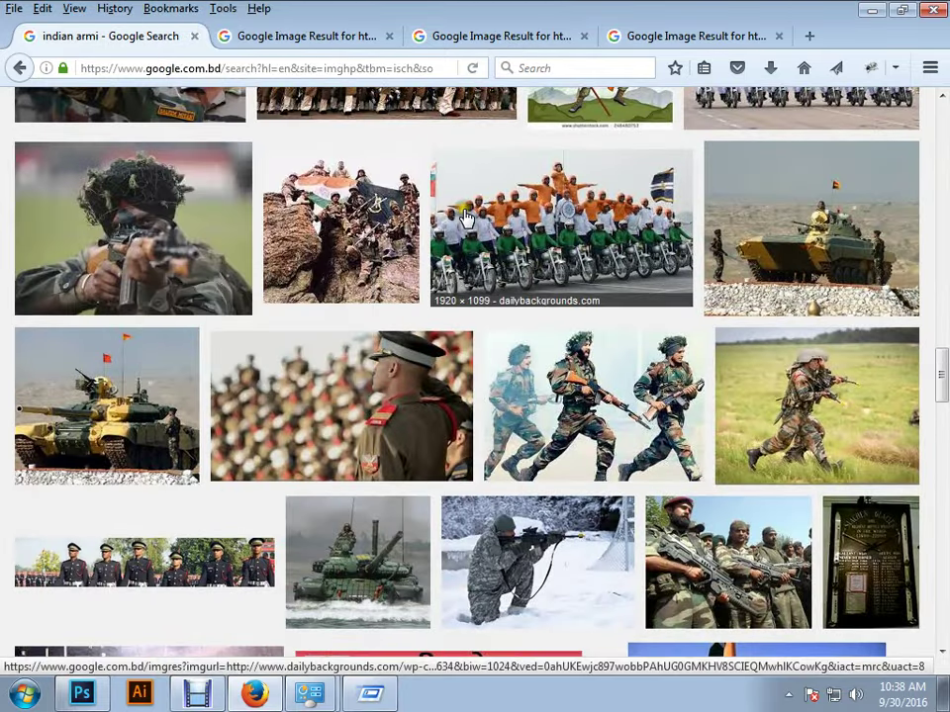
{"action": "left_click", "coordinate": [321, 43]}
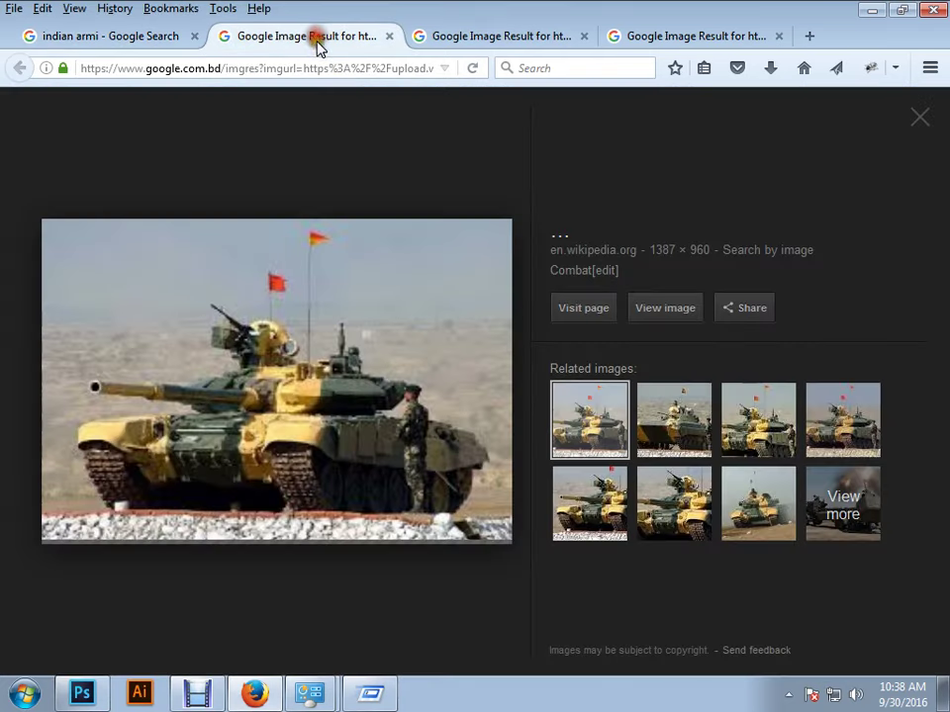
- Switch to Photoshop and widen the canvas to 15 inches, extending it on the right side
{"action": "left_click", "coordinate": [83, 693]}
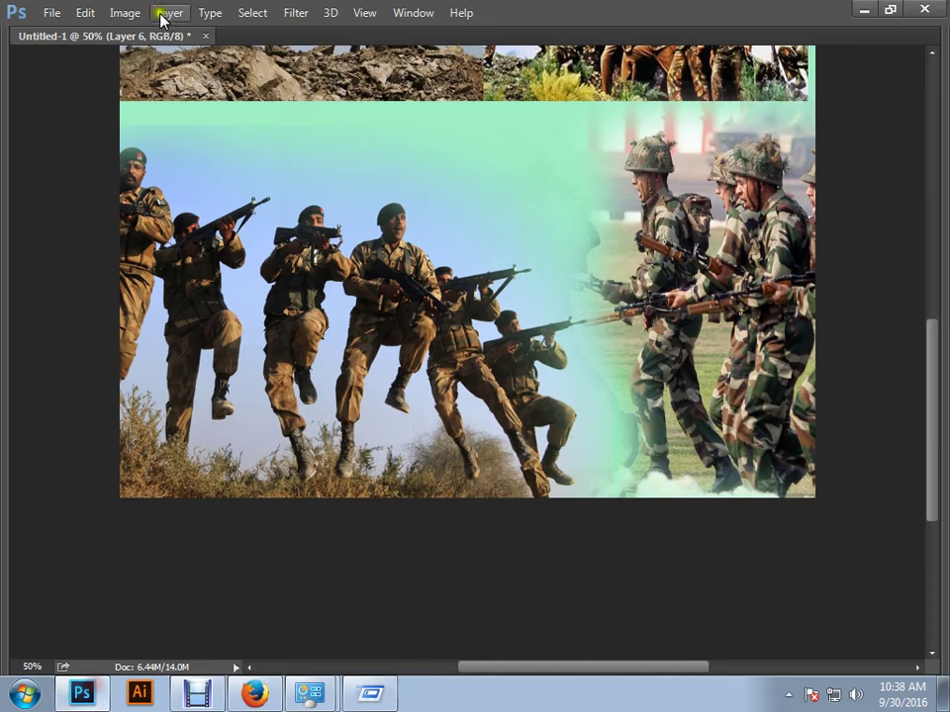
{"action": "left_click", "coordinate": [124, 14]}
{"action": "left_click", "coordinate": [148, 163]}
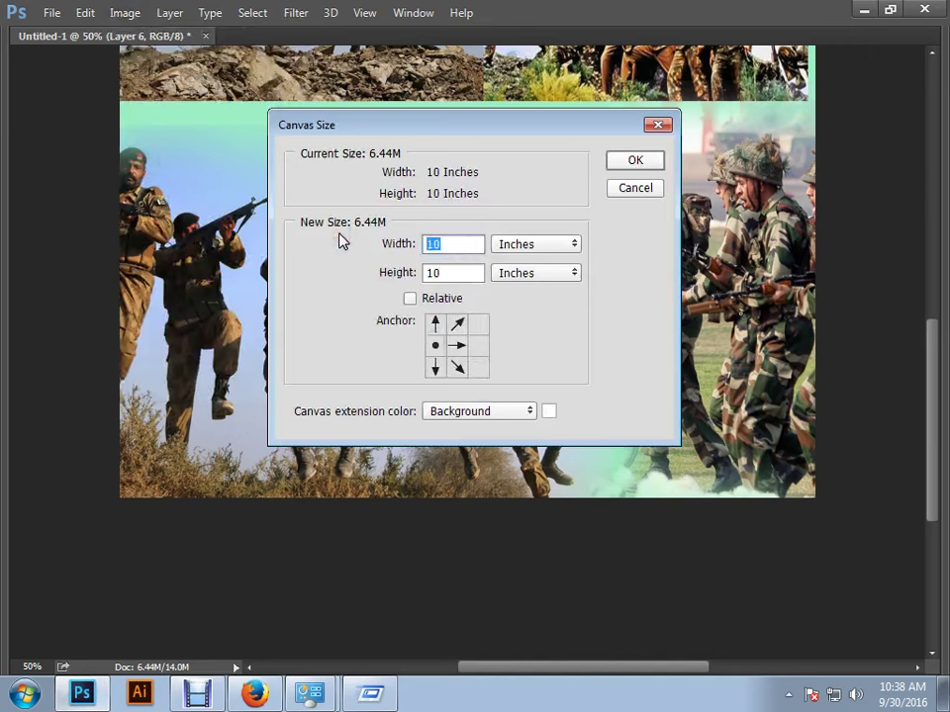
{"action": "type", "text": "2"}
{"action": "key", "text": "BackSpace"}
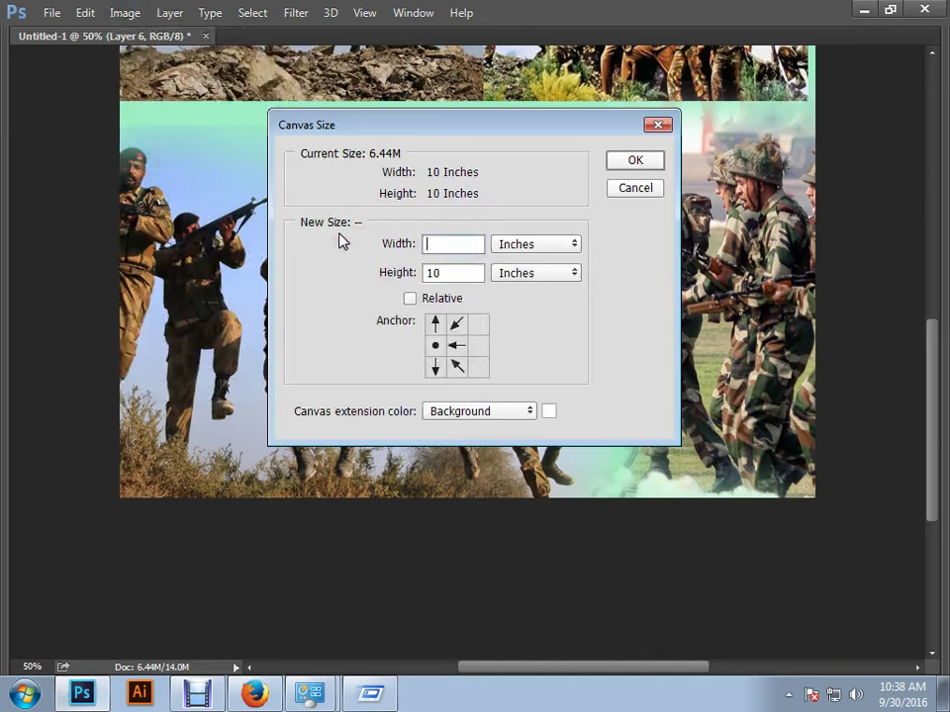
{"action": "type", "text": "15"}
{"action": "key", "text": "Return"}
{"action": "key", "text": "ctrl+minus"}
{"action": "key", "text": "Tab"}
{"action": "key", "text": "Tab"}
- Move the running soldiers picture to the right edge of the widened canvas
{"action": "right_click", "coordinate": [651, 482]}
{"action": "left_click", "coordinate": [663, 489]}
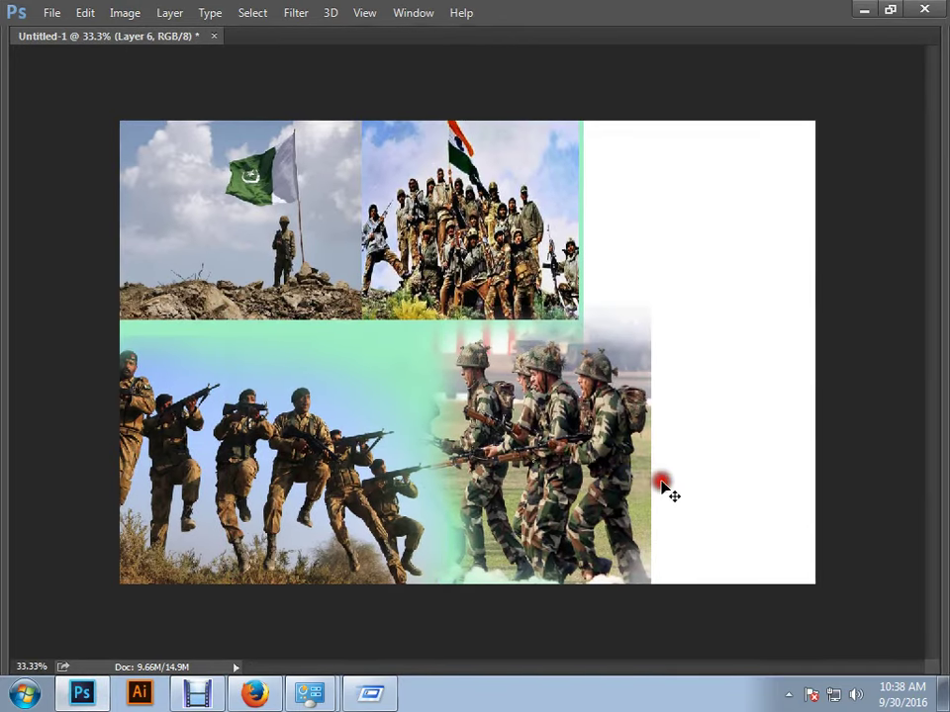
{"action": "left_click_drag", "start_coordinate": [669, 485], "coordinate": [779, 488]}
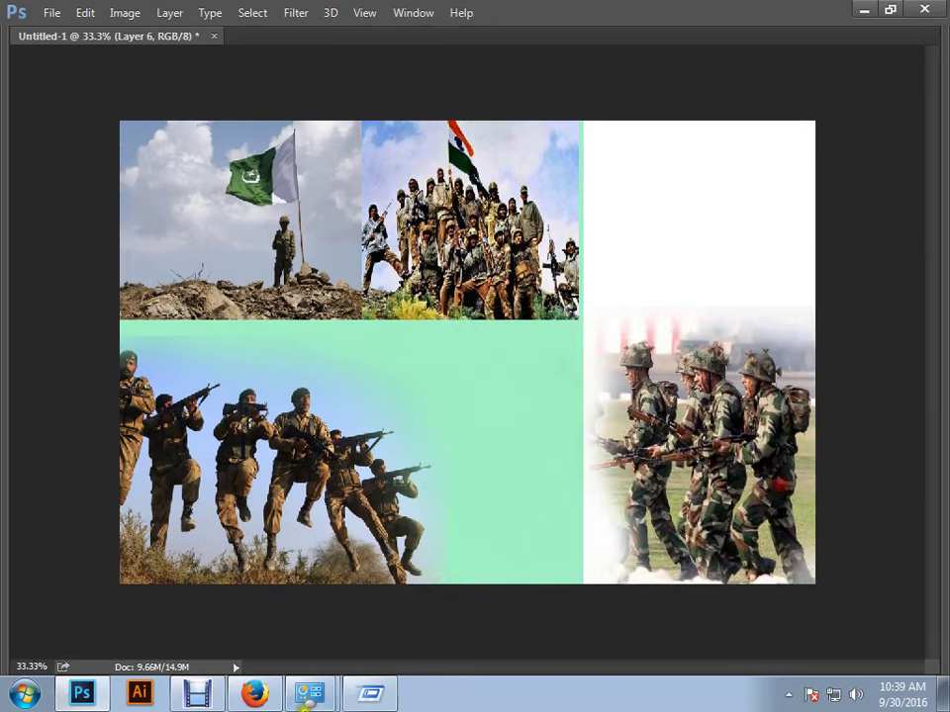
- View the tank picture at full size in the browser and copy it
{"action": "left_click", "coordinate": [104, 694]}
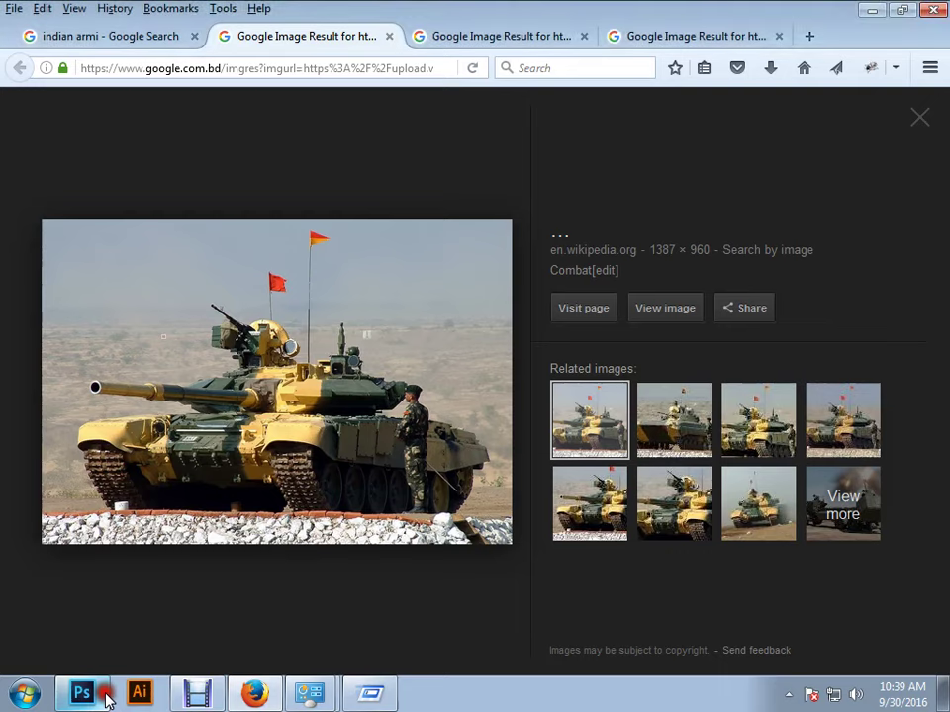
{"action": "left_click", "coordinate": [684, 315]}
{"action": "right_click", "coordinate": [230, 262]}
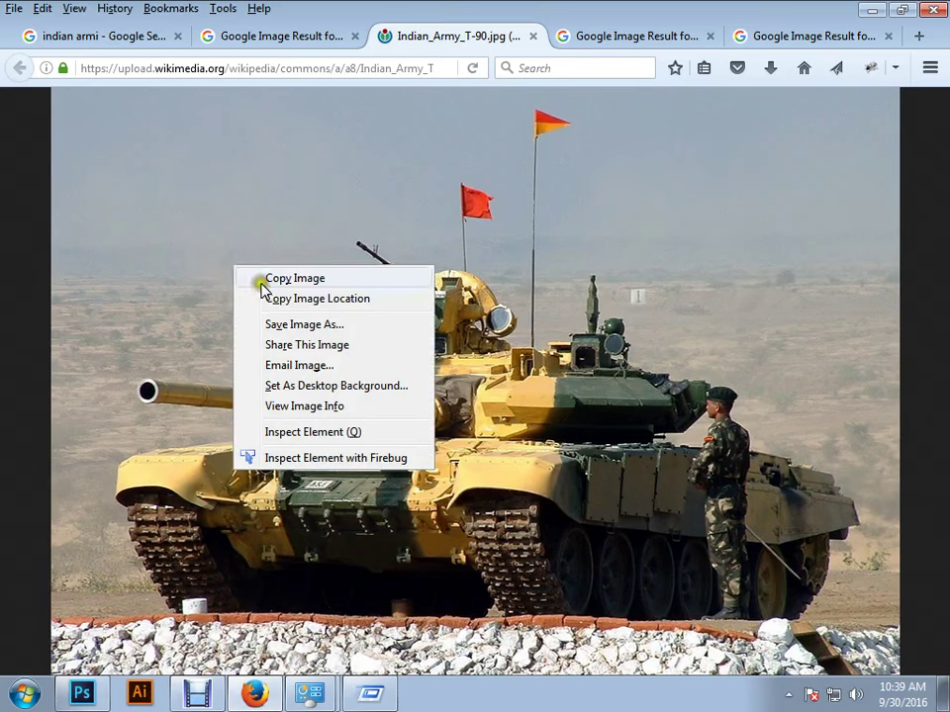
{"action": "left_click", "coordinate": [263, 281]}
{"action": "left_click", "coordinate": [103, 697]}
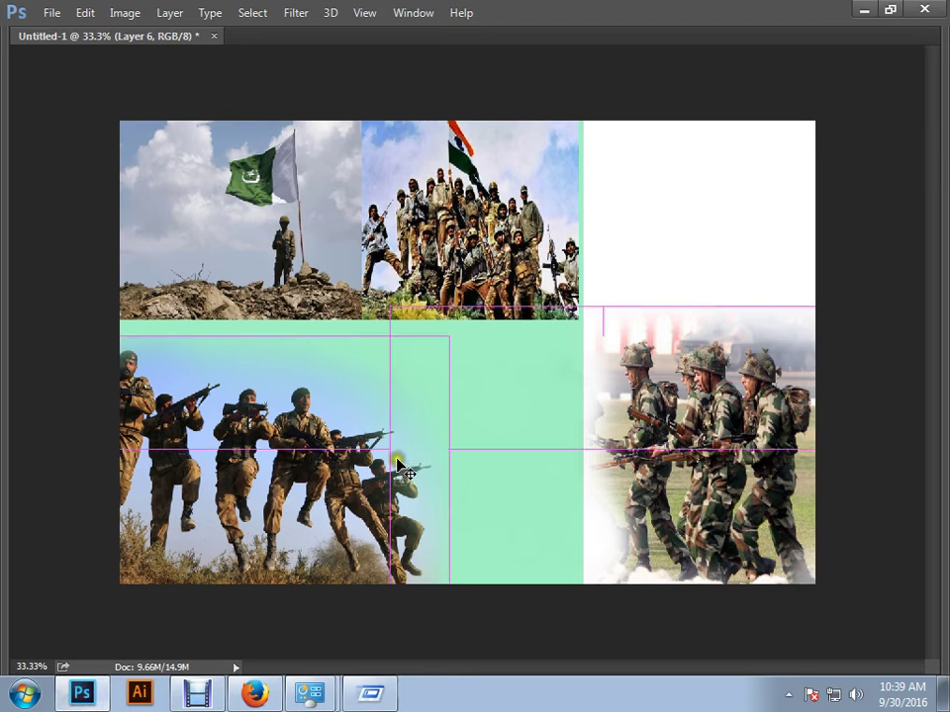
{"action": "key", "text": "ctrl+v"}
{"action": "key", "text": "ctrl+z"}
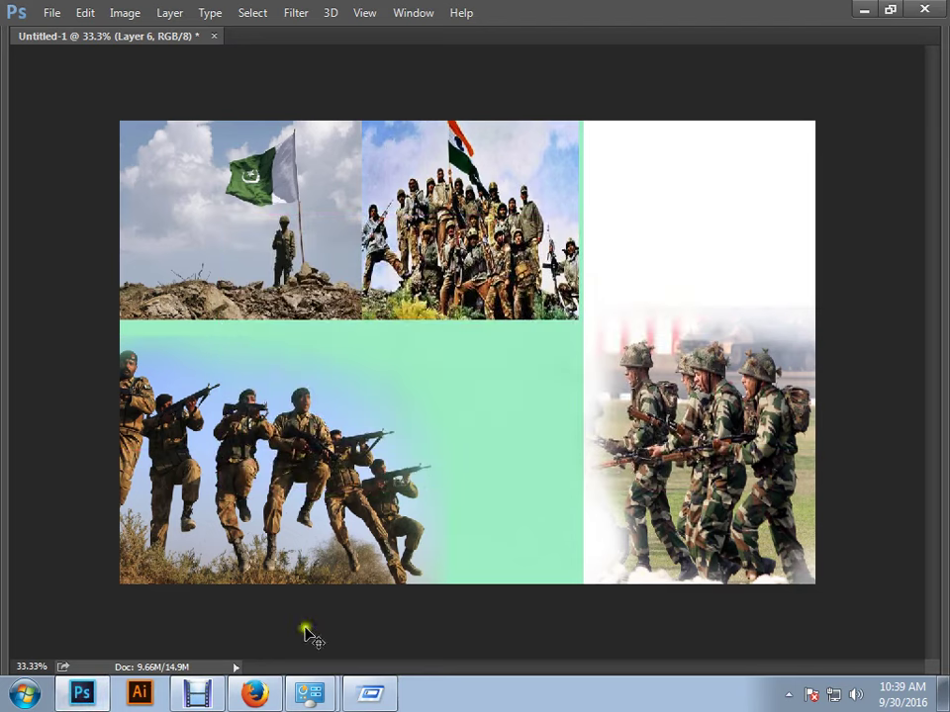
- Copy the full-size tank picture again in the browser and paste it into the Photoshop collage
{"action": "left_click", "coordinate": [235, 698]}
{"action": "right_click", "coordinate": [364, 371]}
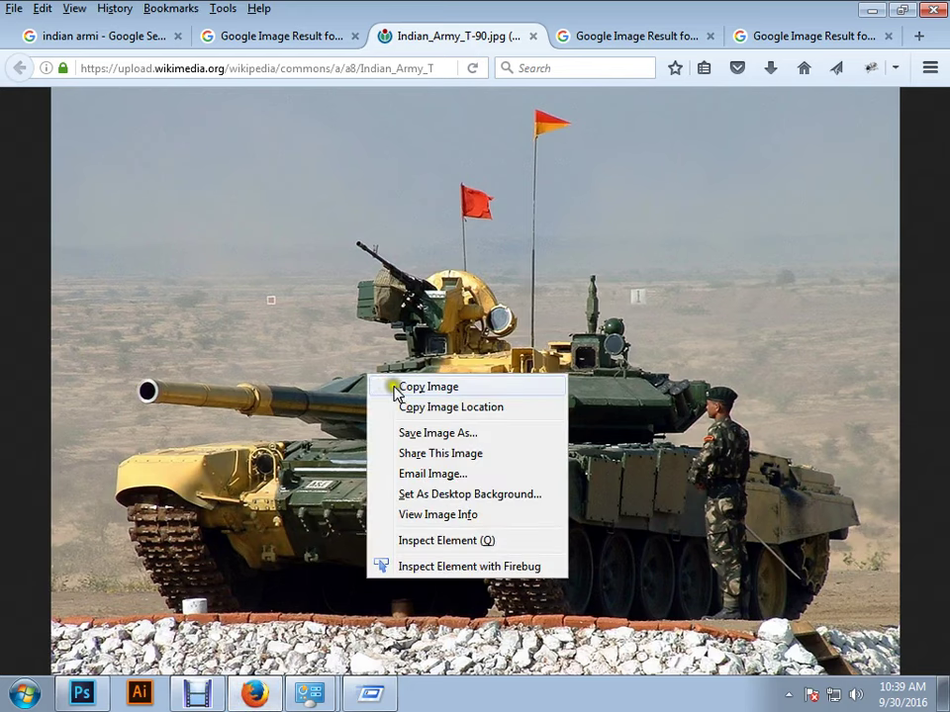
{"action": "left_click", "coordinate": [395, 388]}
{"action": "left_click", "coordinate": [84, 693]}
{"action": "key", "text": "ctrl+v"}
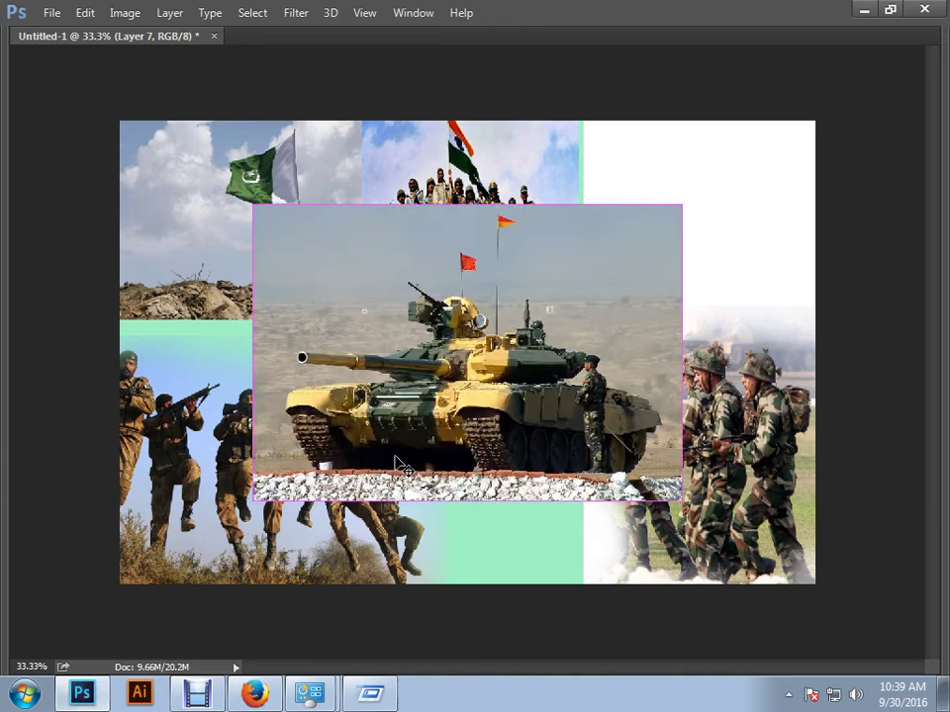
- Fade the outer edges of the tank picture with a large soft Eraser, keeping the tank itself solid
{"action": "key", "text": "Tab"}
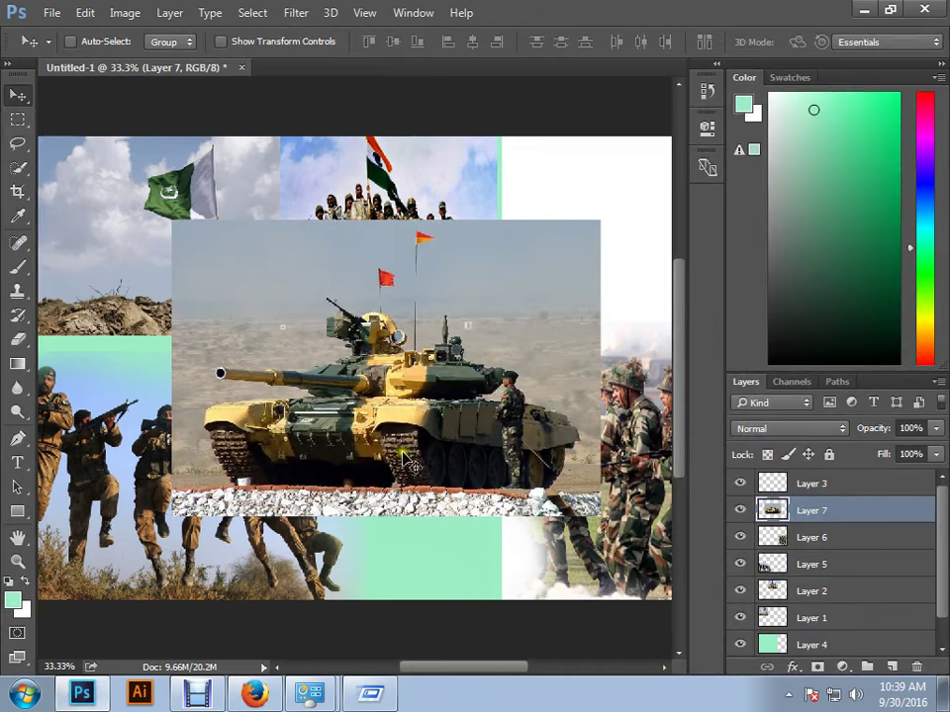
{"action": "left_click", "coordinate": [17, 340]}
{"action": "key", "text": "Tab"}
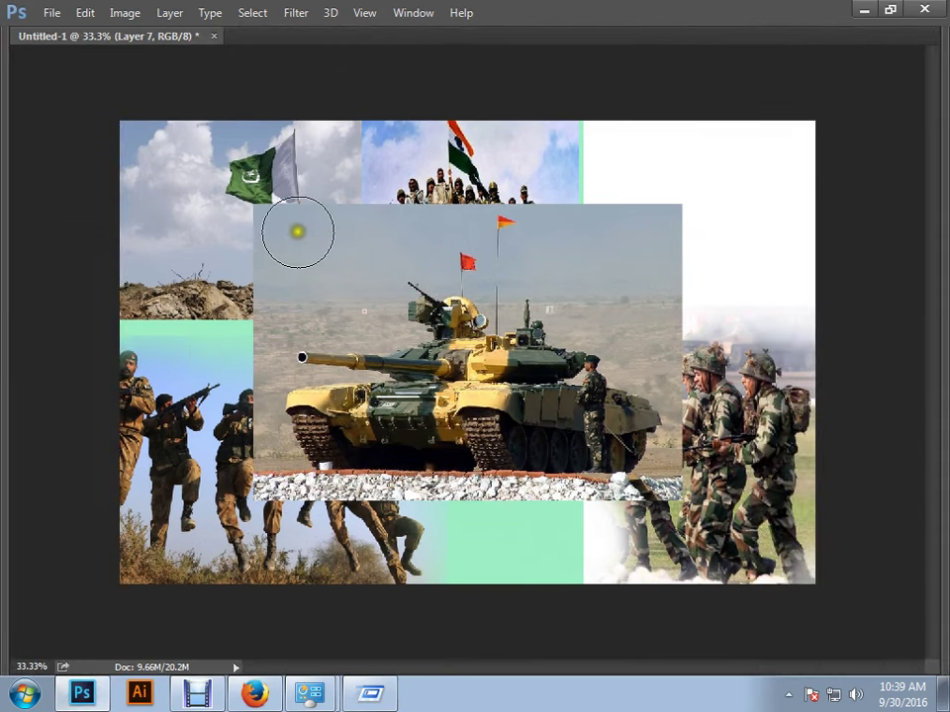
{"action": "mouse_move", "coordinate": [297, 230]}
{"action": "left_mouse_down"}
{"action": "mouse_move", "coordinate": [221, 262]}
{"action": "mouse_move", "coordinate": [210, 363]}
{"action": "mouse_move", "coordinate": [216, 471]}
{"action": "mouse_move", "coordinate": [239, 503]}
{"action": "mouse_move", "coordinate": [290, 529]}
{"action": "left_mouse_up"}
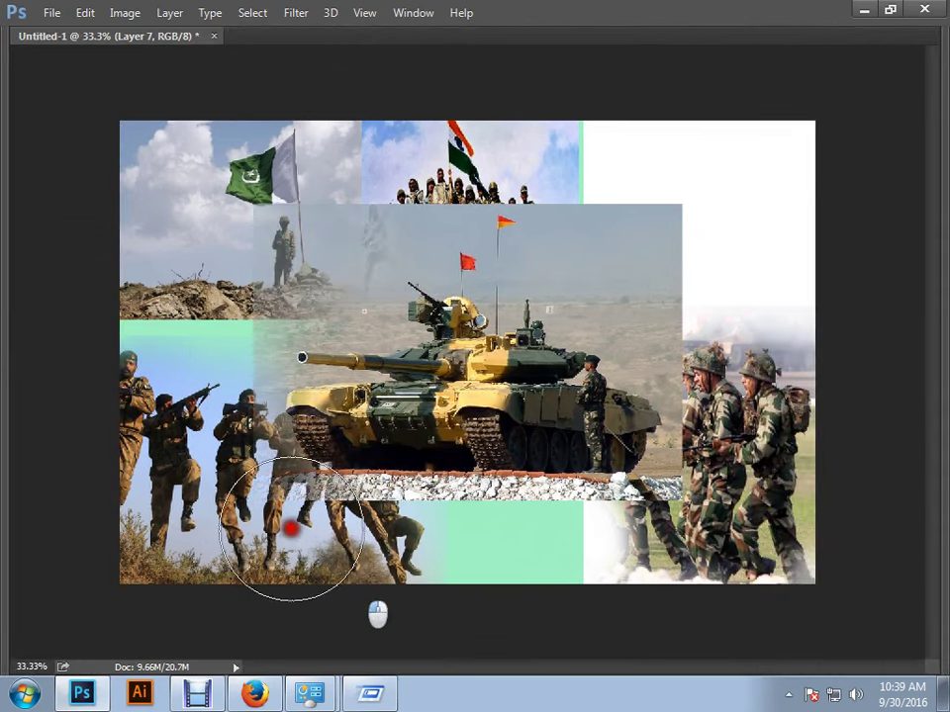
{"action": "mouse_move", "coordinate": [651, 165]}
{"action": "left_mouse_down"}
{"action": "mouse_move", "coordinate": [612, 229]}
{"action": "mouse_move", "coordinate": [721, 356]}
{"action": "mouse_move", "coordinate": [736, 479]}
{"action": "mouse_move", "coordinate": [619, 198]}
{"action": "mouse_move", "coordinate": [386, 182]}
{"action": "mouse_move", "coordinate": [178, 301]}
{"action": "mouse_move", "coordinate": [286, 520]}
{"action": "left_mouse_up"}
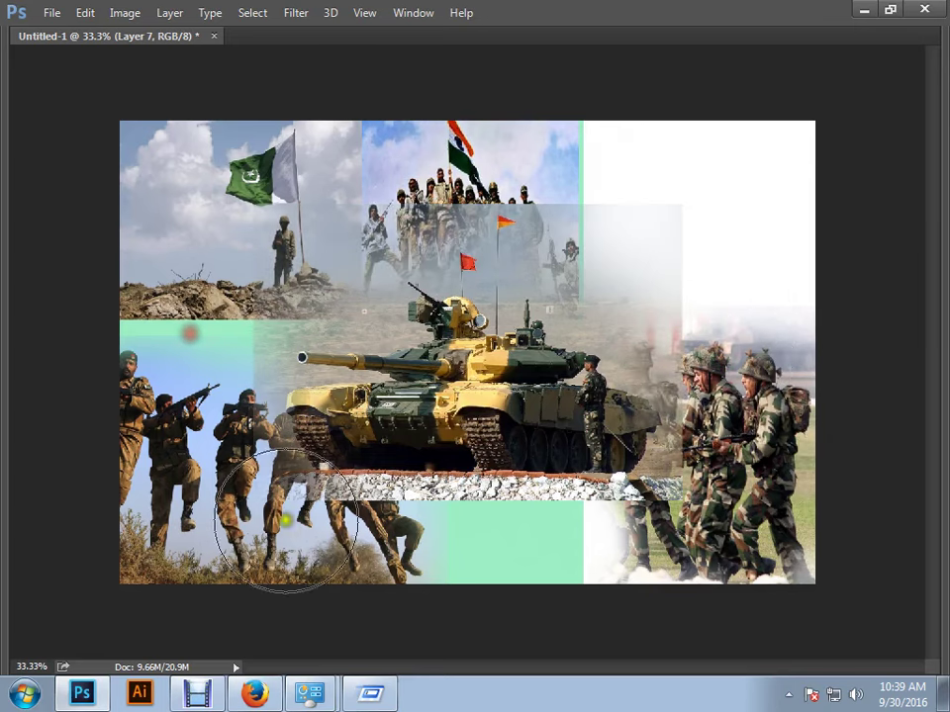
- Move the tank picture's layer below Layer 5 and position the tank between the two groups of soldiers at the canvas's lower edge
{"action": "key", "text": "Tab"}
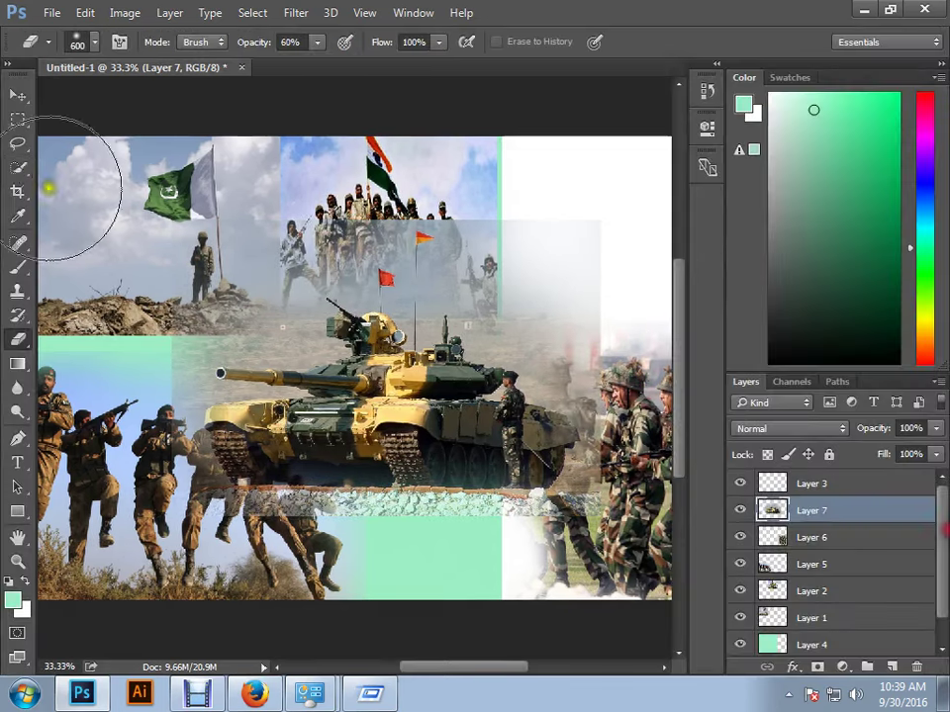
{"action": "left_click", "coordinate": [17, 117]}
{"action": "left_click", "coordinate": [17, 95]}
{"action": "key", "text": "Tab"}
{"action": "left_click_drag", "start_coordinate": [493, 410], "coordinate": [671, 378]}
{"action": "key", "text": "Tab"}
{"action": "left_click_drag", "start_coordinate": [806, 510], "coordinate": [799, 562]}
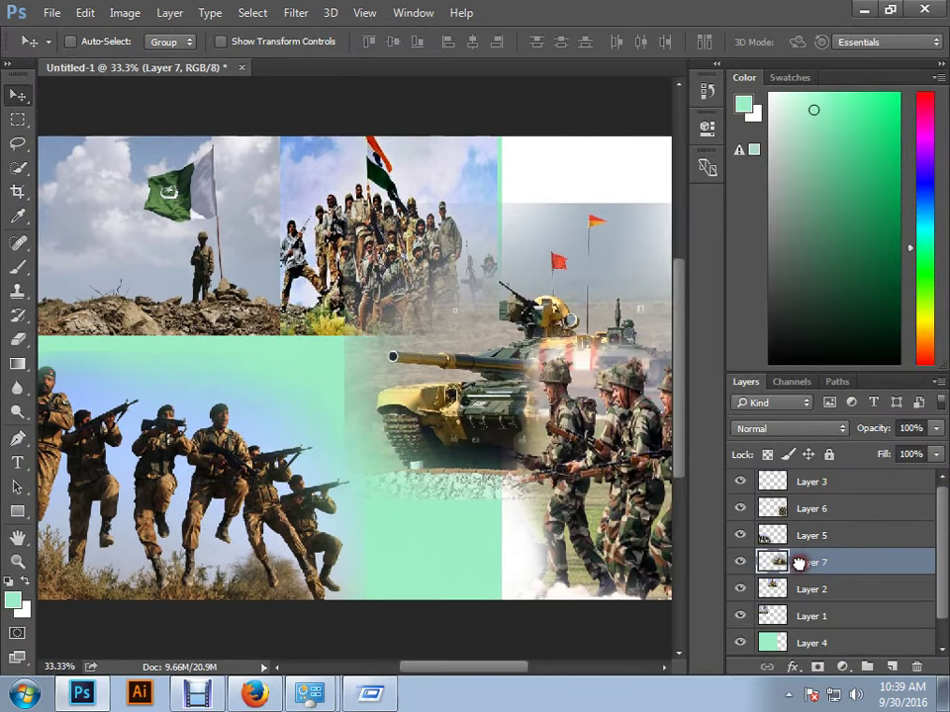
{"action": "key", "text": "Tab"}
{"action": "left_click_drag", "start_coordinate": [517, 408], "coordinate": [484, 542]}
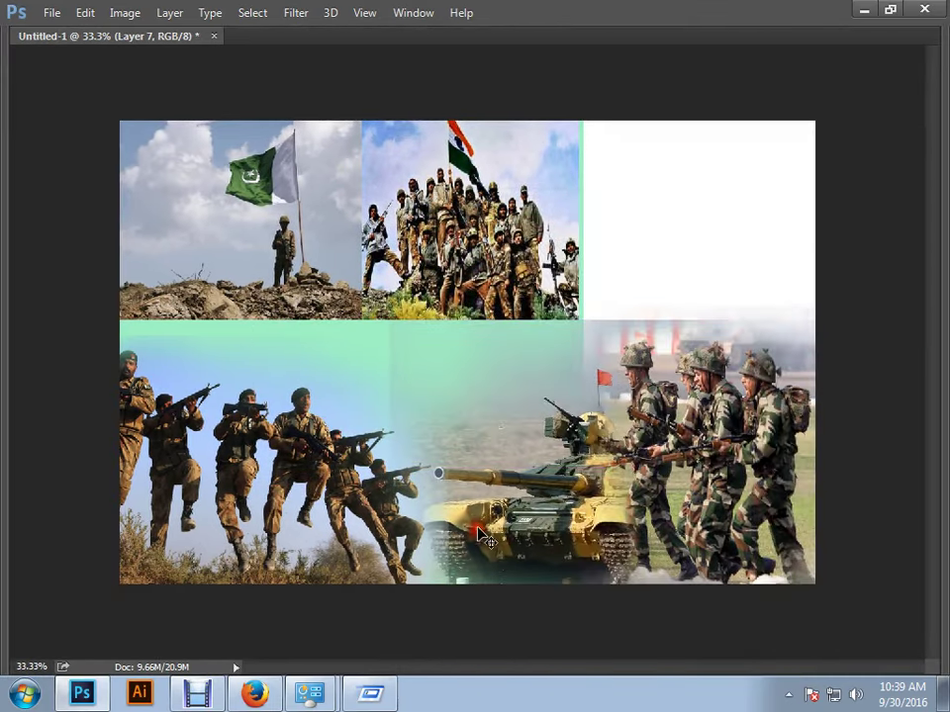
{"action": "left_click_drag", "start_coordinate": [653, 470], "coordinate": [454, 350]}
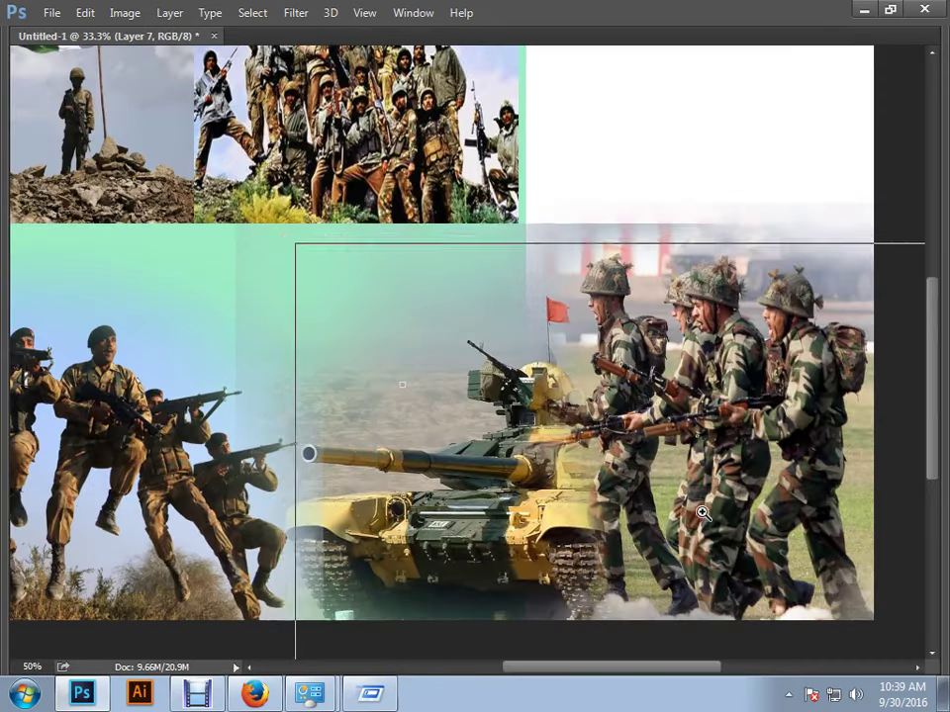
{"action": "key", "text": "Tab"}
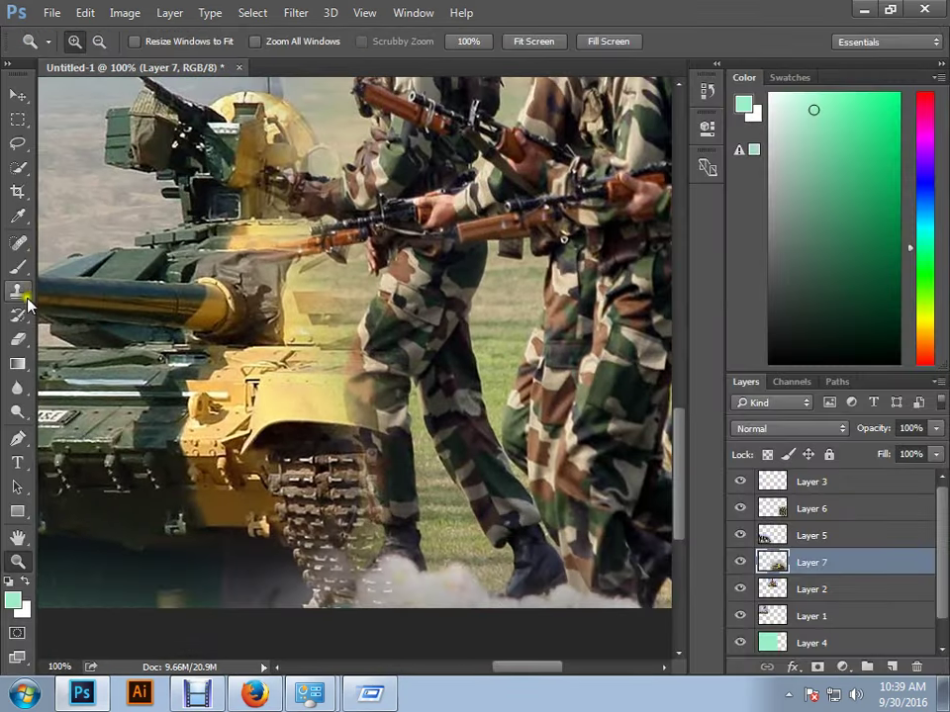
{"action": "left_click", "coordinate": [18, 146]}
{"action": "key", "text": "Tab"}
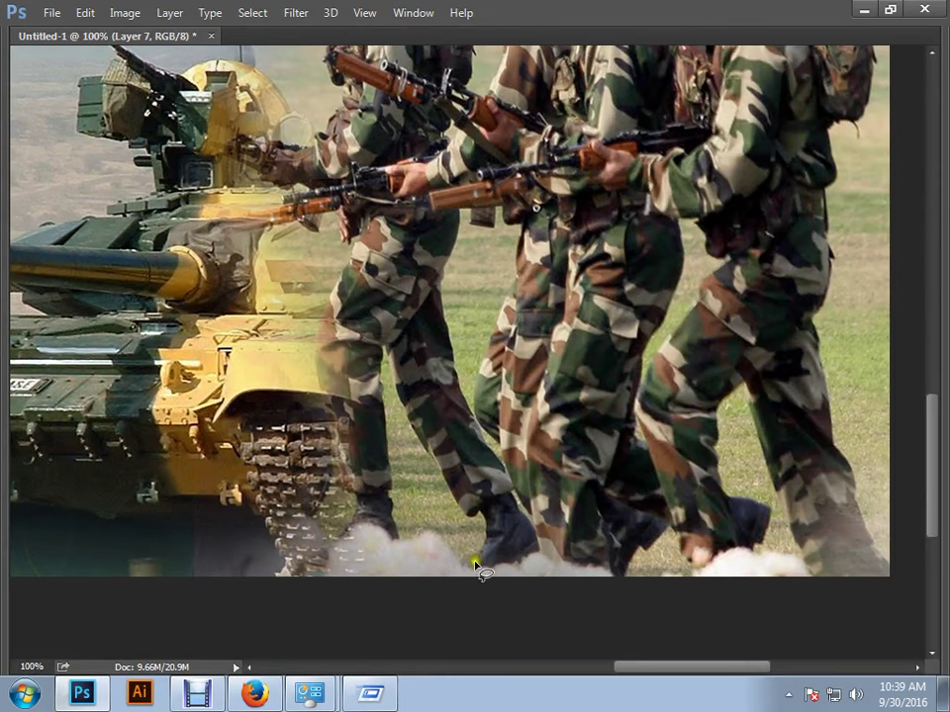
{"action": "left_click", "coordinate": [487, 529]}
{"action": "left_click_drag", "start_coordinate": [456, 519], "coordinate": [390, 373]}
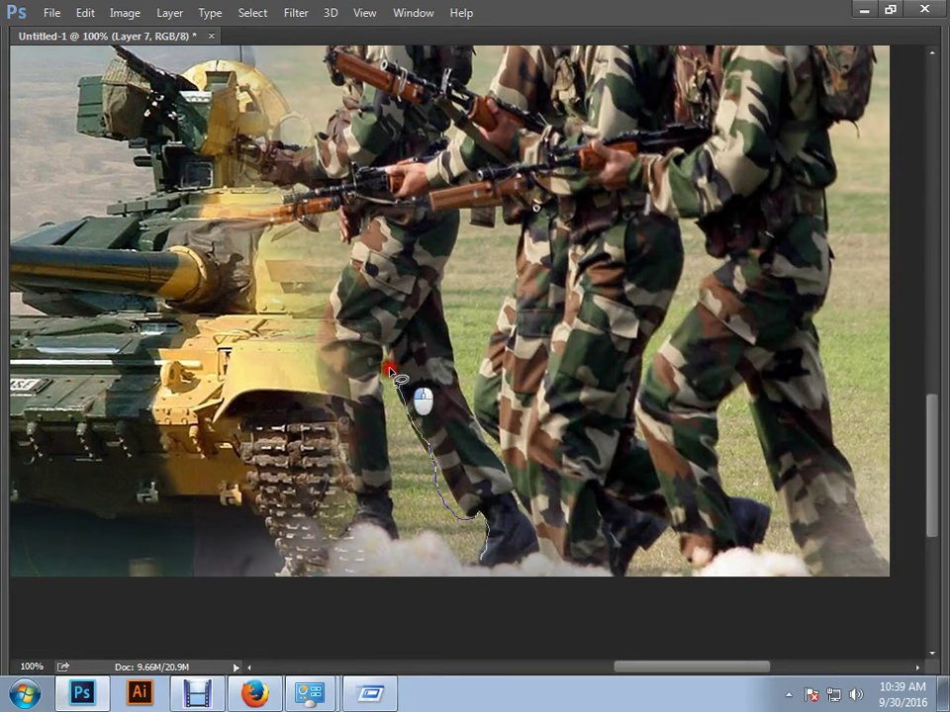
{"action": "left_click_drag", "start_coordinate": [401, 489], "coordinate": [438, 557]}
{"action": "right_click", "coordinate": [456, 508]}
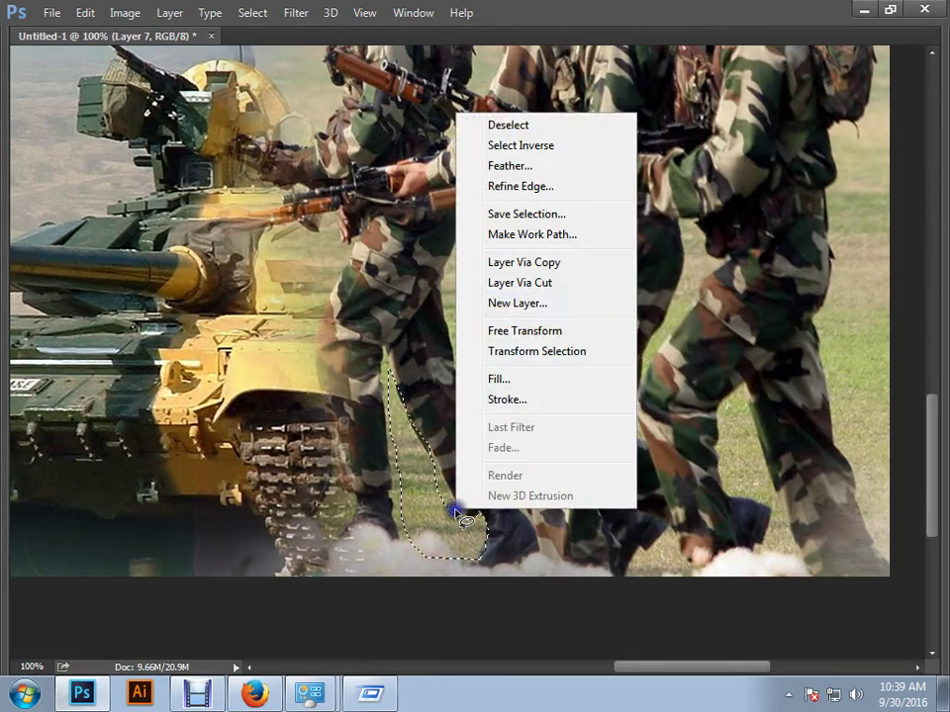
{"action": "left_click", "coordinate": [498, 165]}
{"action": "key", "text": "Return"}
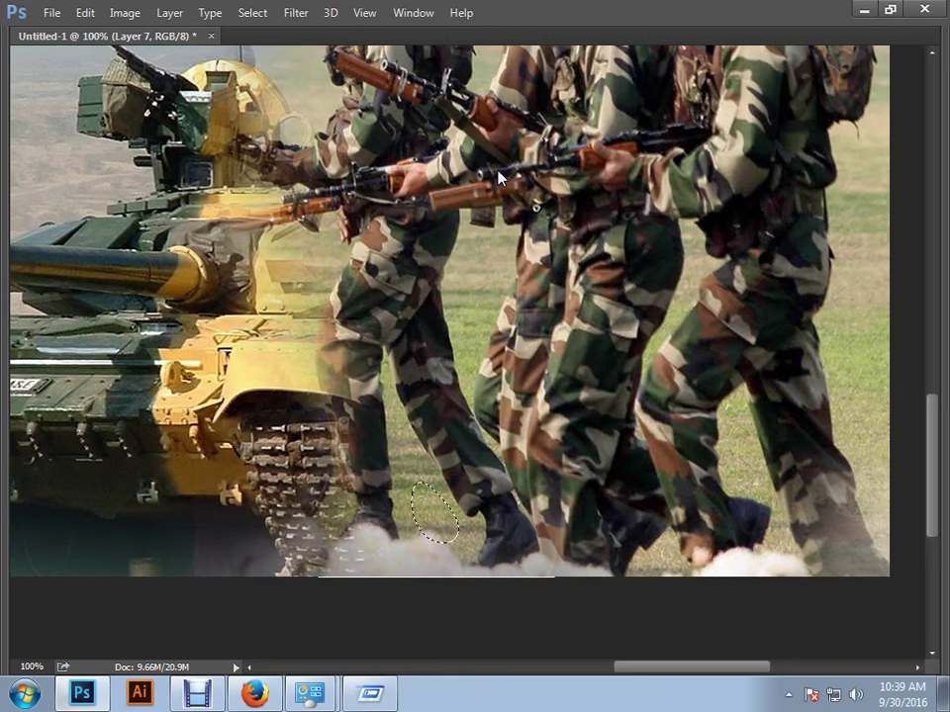
{"action": "key", "text": "ctrl+d"}
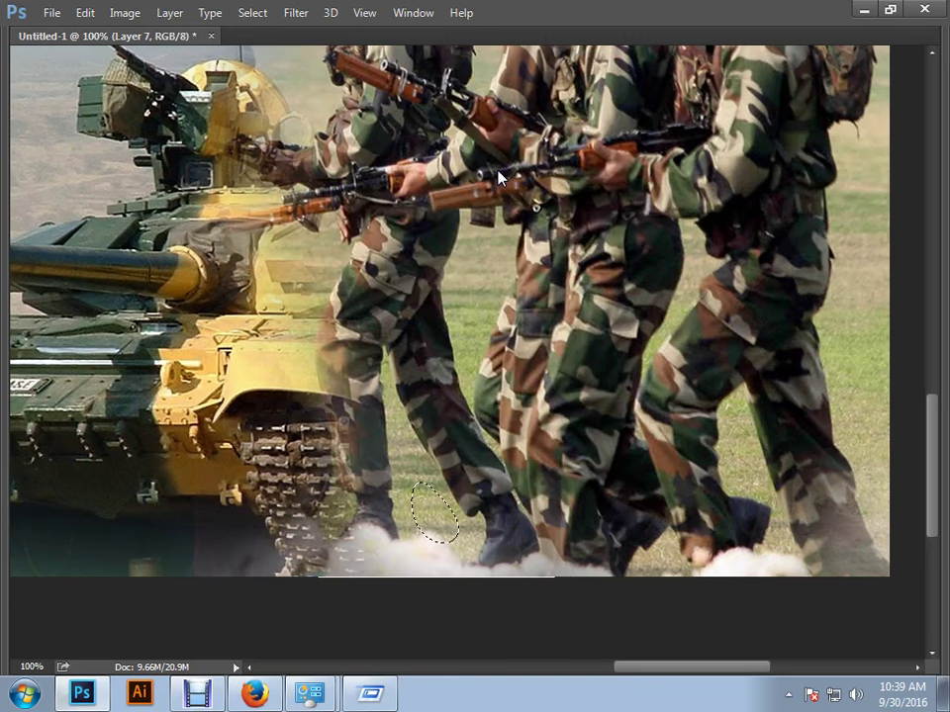
- Set up a small Eraser at 60% opacity, find the Indian soldiers' layer by toggling layer visibility, and make Layer 6 active
{"action": "key", "text": "Tab"}
{"action": "key", "text": "e"}
{"action": "key", "text": "Tab"}
{"action": "key", "text": "ctrl+plus"}
{"action": "key", "text": "ctrl+plus"}
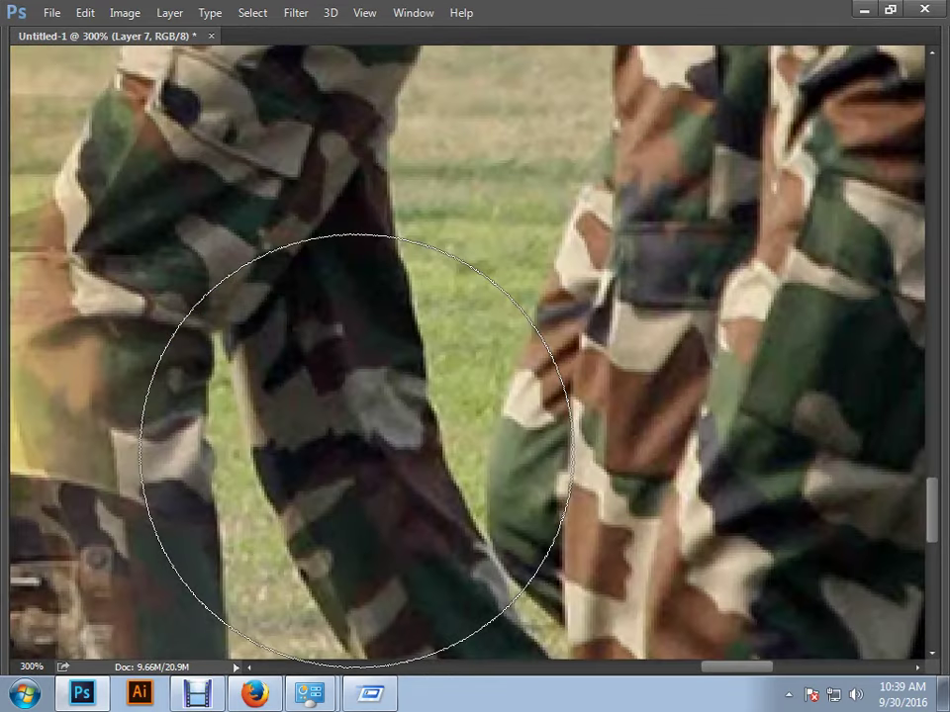
{"action": "left_click_drag", "start_coordinate": [258, 458], "coordinate": [353, 211]}
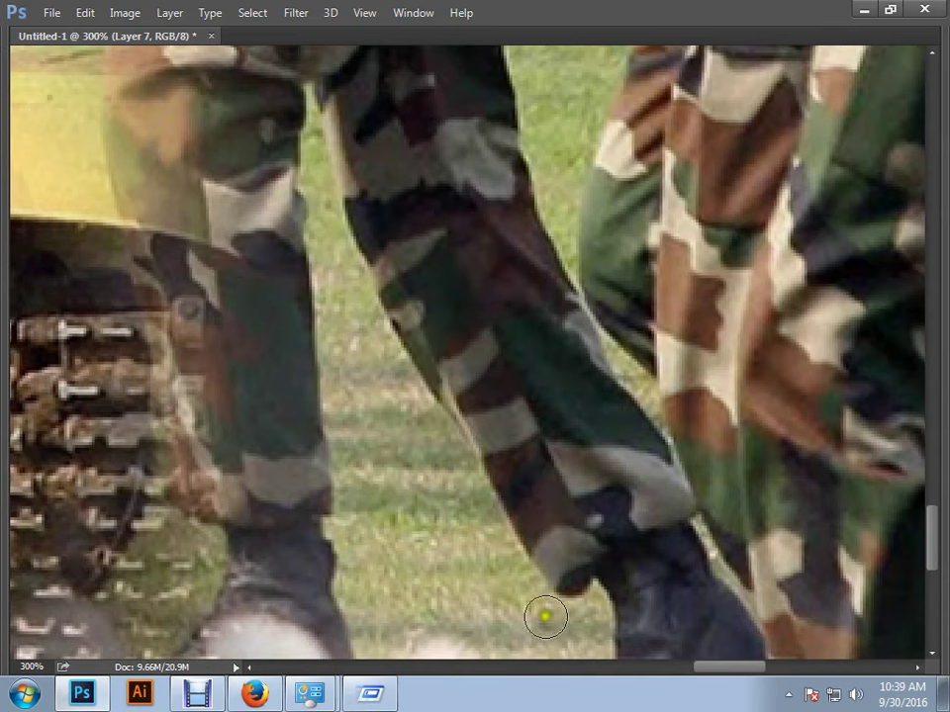
{"action": "left_click", "coordinate": [584, 625]}
{"action": "key", "text": "Tab"}
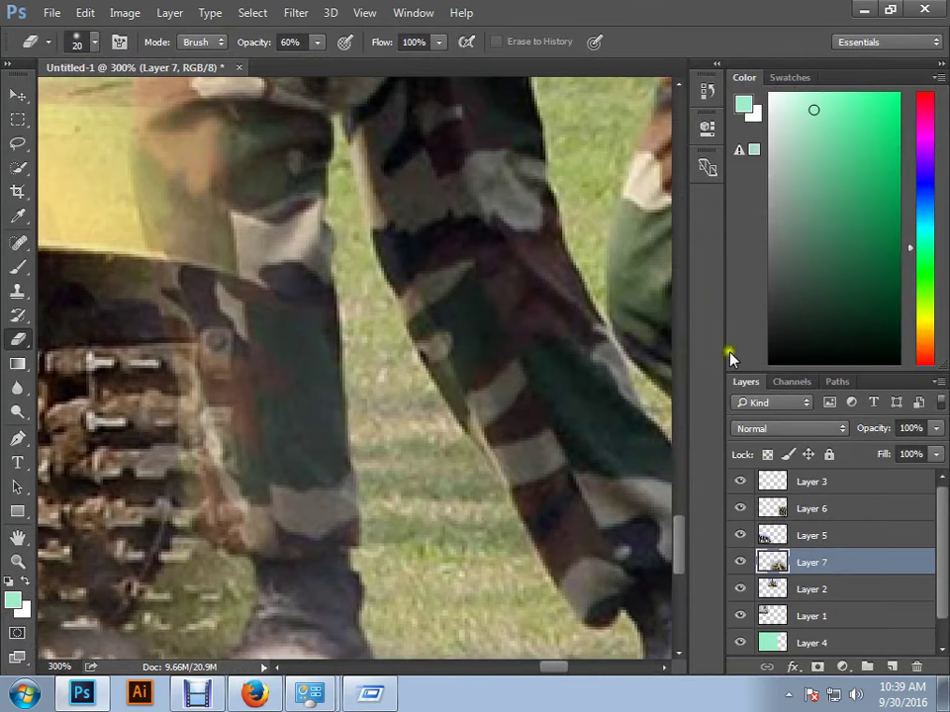
{"action": "left_click", "coordinate": [739, 565]}
{"action": "left_click", "coordinate": [740, 563]}
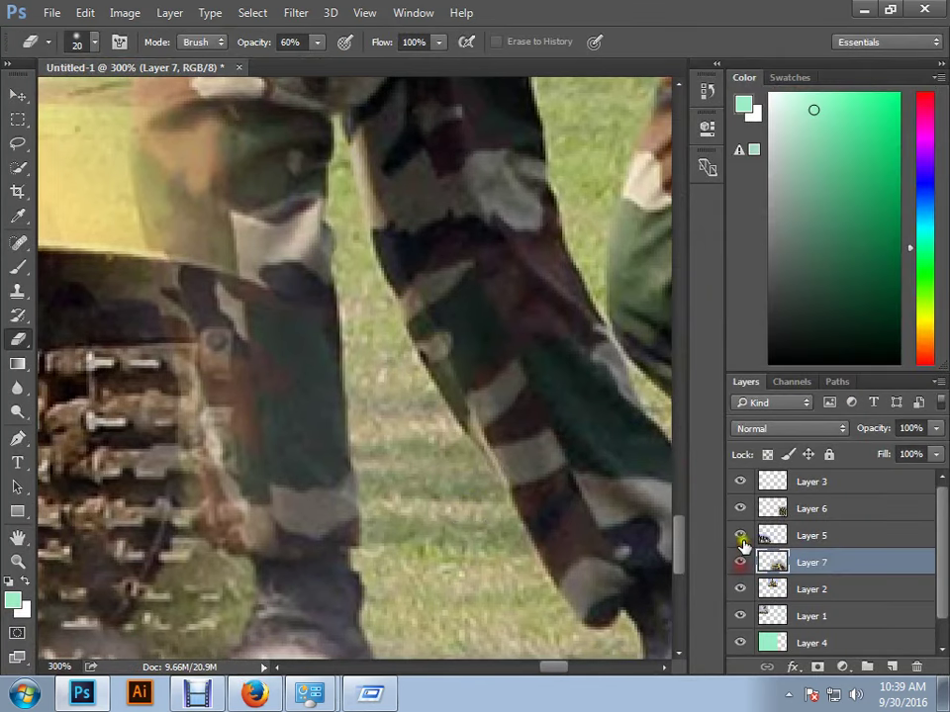
{"action": "left_click", "coordinate": [740, 511]}
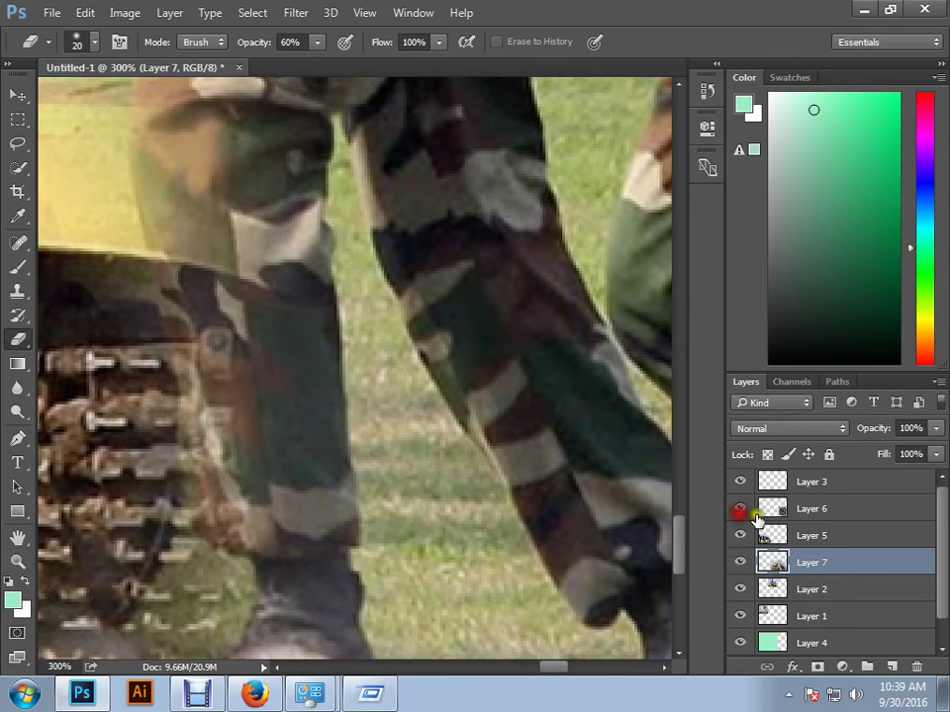
{"action": "key", "text": "Tab"}
- Erase the grass between the front Indian soldier's legs and between the front and second soldiers on Layer 6
{"action": "mouse_move", "coordinate": [584, 649]}
{"action": "left_mouse_down"}
{"action": "mouse_move", "coordinate": [592, 617]}
{"action": "mouse_move", "coordinate": [406, 460]}
{"action": "mouse_move", "coordinate": [328, 226]}
{"action": "mouse_move", "coordinate": [475, 483]}
{"action": "mouse_move", "coordinate": [540, 629]}
{"action": "mouse_move", "coordinate": [345, 365]}
{"action": "mouse_move", "coordinate": [367, 501]}
{"action": "mouse_move", "coordinate": [350, 594]}
{"action": "mouse_move", "coordinate": [382, 449]}
{"action": "mouse_move", "coordinate": [329, 282]}
{"action": "mouse_move", "coordinate": [311, 161]}
{"action": "mouse_move", "coordinate": [277, 257]}
{"action": "left_mouse_up"}
{"action": "mouse_move", "coordinate": [662, 620]}
{"action": "left_mouse_down"}
{"action": "mouse_move", "coordinate": [573, 551]}
{"action": "mouse_move", "coordinate": [417, 282]}
{"action": "left_mouse_up"}
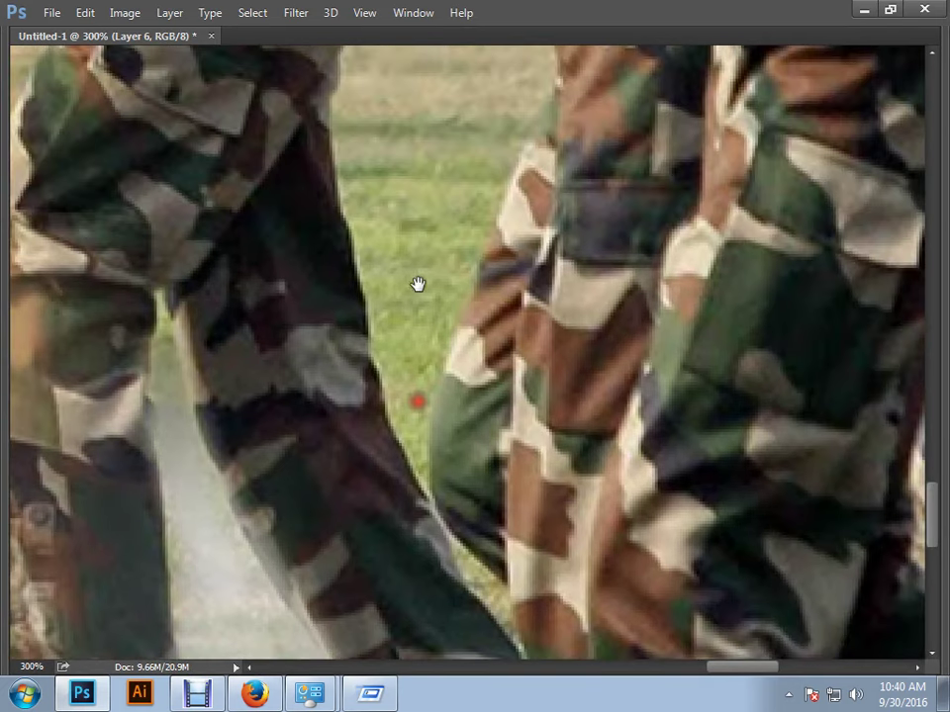
{"action": "mouse_move", "coordinate": [408, 352]}
{"action": "left_mouse_down"}
{"action": "mouse_move", "coordinate": [346, 142]}
{"action": "mouse_move", "coordinate": [375, 78]}
{"action": "mouse_move", "coordinate": [377, 314]}
{"action": "mouse_move", "coordinate": [348, 195]}
{"action": "mouse_move", "coordinate": [369, 94]}
{"action": "mouse_move", "coordinate": [399, 172]}
{"action": "mouse_move", "coordinate": [403, 110]}
{"action": "mouse_move", "coordinate": [489, 100]}
{"action": "mouse_move", "coordinate": [452, 255]}
{"action": "mouse_move", "coordinate": [390, 286]}
{"action": "mouse_move", "coordinate": [371, 271]}
{"action": "mouse_move", "coordinate": [318, 310]}
{"action": "mouse_move", "coordinate": [404, 396]}
{"action": "mouse_move", "coordinate": [365, 316]}
{"action": "mouse_move", "coordinate": [505, 218]}
{"action": "mouse_move", "coordinate": [399, 419]}
{"action": "mouse_move", "coordinate": [363, 555]}
{"action": "mouse_move", "coordinate": [451, 388]}
{"action": "mouse_move", "coordinate": [491, 271]}
{"action": "mouse_move", "coordinate": [373, 486]}
{"action": "mouse_move", "coordinate": [381, 537]}
{"action": "left_mouse_up"}
{"action": "left_click_drag", "start_coordinate": [379, 623], "coordinate": [353, 443]}
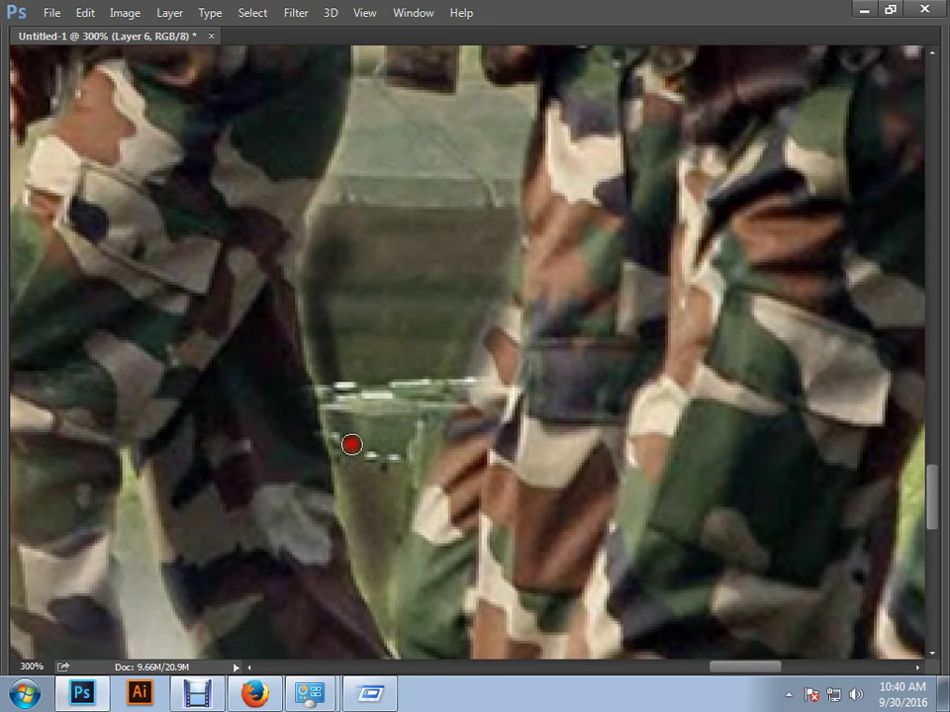
{"action": "left_click_drag", "start_coordinate": [643, 336], "coordinate": [300, 353]}
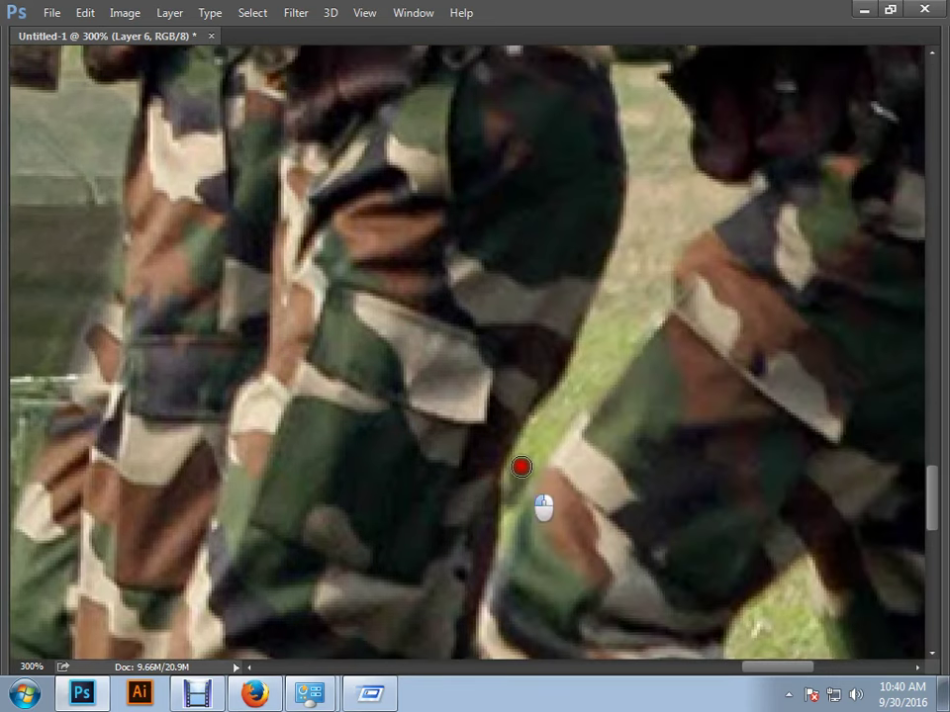
- Erase the grass between the second and rear Indian soldiers and between the rear soldier's legs on Layer 6
{"action": "left_click_drag", "start_coordinate": [653, 197], "coordinate": [601, 262]}
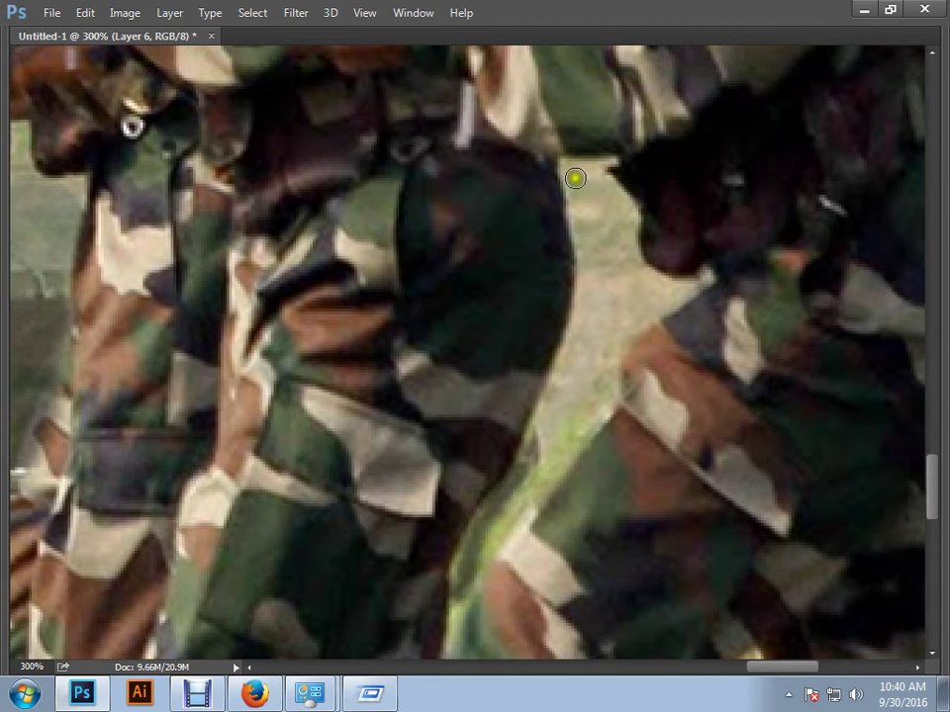
{"action": "mouse_move", "coordinate": [575, 179]}
{"action": "left_mouse_down"}
{"action": "mouse_move", "coordinate": [568, 166]}
{"action": "mouse_move", "coordinate": [684, 297]}
{"action": "mouse_move", "coordinate": [594, 390]}
{"action": "mouse_move", "coordinate": [536, 409]}
{"action": "mouse_move", "coordinate": [462, 572]}
{"action": "mouse_move", "coordinate": [614, 417]}
{"action": "left_mouse_up"}
{"action": "mouse_move", "coordinate": [555, 506]}
{"action": "left_mouse_down"}
{"action": "mouse_move", "coordinate": [547, 525]}
{"action": "mouse_move", "coordinate": [453, 435]}
{"action": "mouse_move", "coordinate": [557, 379]}
{"action": "mouse_move", "coordinate": [501, 472]}
{"action": "mouse_move", "coordinate": [551, 610]}
{"action": "left_mouse_up"}
{"action": "mouse_move", "coordinate": [560, 437]}
{"action": "left_mouse_down"}
{"action": "mouse_move", "coordinate": [596, 631]}
{"action": "mouse_move", "coordinate": [567, 582]}
{"action": "mouse_move", "coordinate": [535, 357]}
{"action": "mouse_move", "coordinate": [546, 346]}
{"action": "mouse_move", "coordinate": [629, 619]}
{"action": "left_mouse_up"}
{"action": "left_click_drag", "start_coordinate": [699, 414], "coordinate": [403, 484]}
{"action": "left_click_drag", "start_coordinate": [636, 208], "coordinate": [642, 435]}
{"action": "left_click_drag", "start_coordinate": [496, 131], "coordinate": [516, 328]}
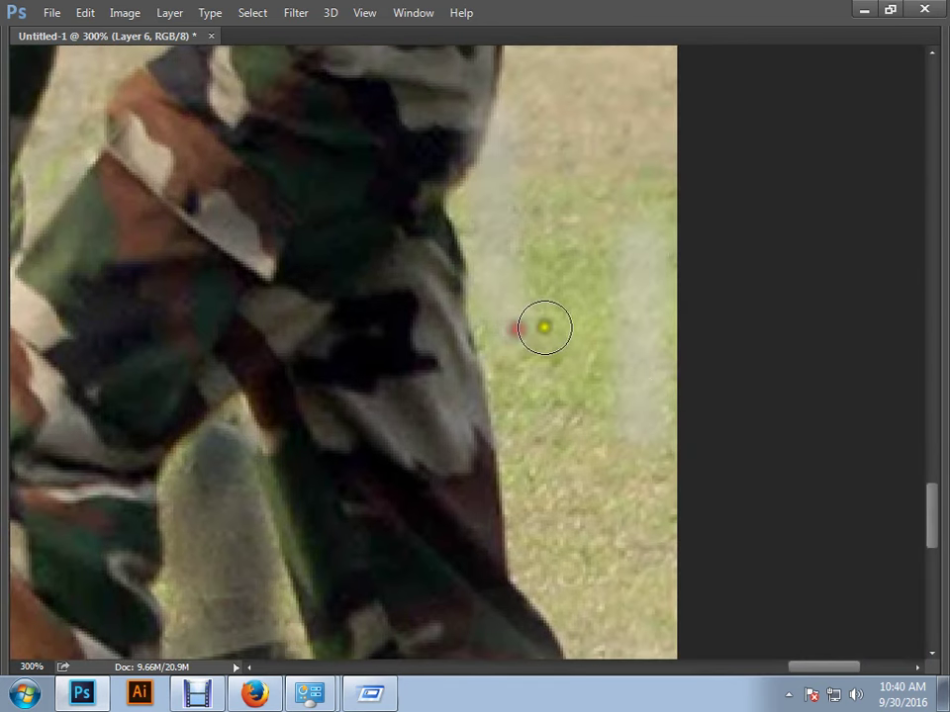
{"action": "scroll", "coordinate": [544, 327], "scroll_direction": "down", "scroll_amount": 5}
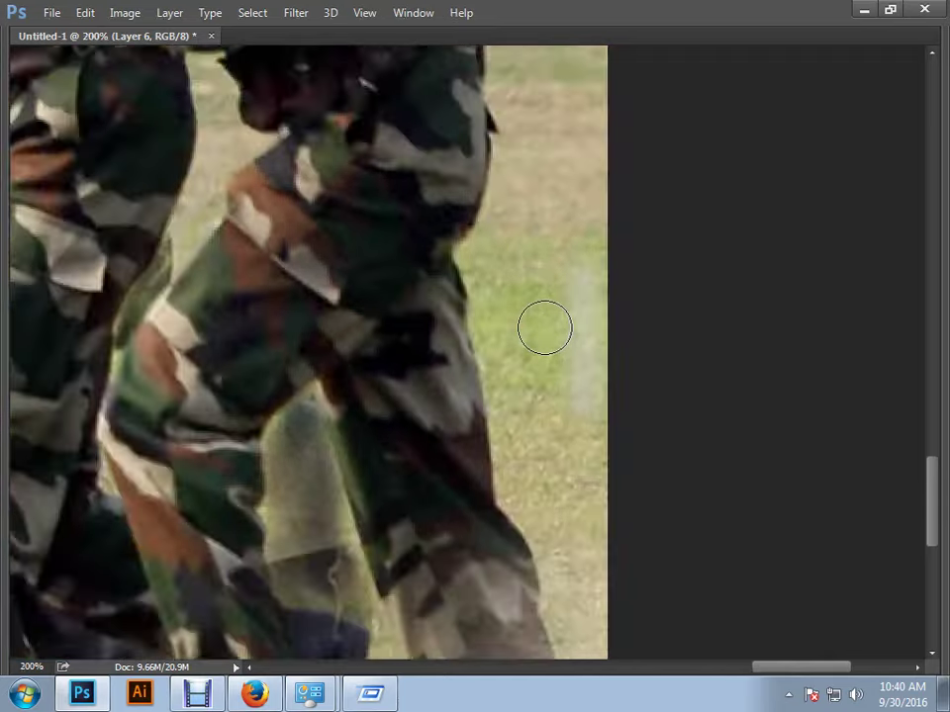
{"action": "key", "text": "Tab"}
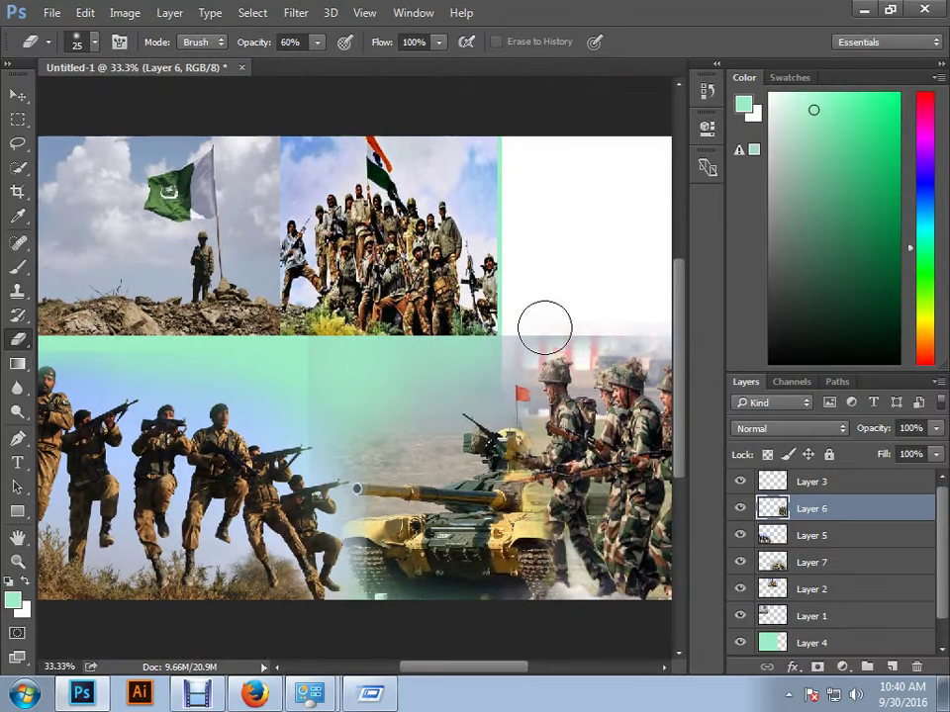
- Lock and unlock Layer 6, and add a new empty layer above Layer 3
{"action": "left_click", "coordinate": [827, 456]}
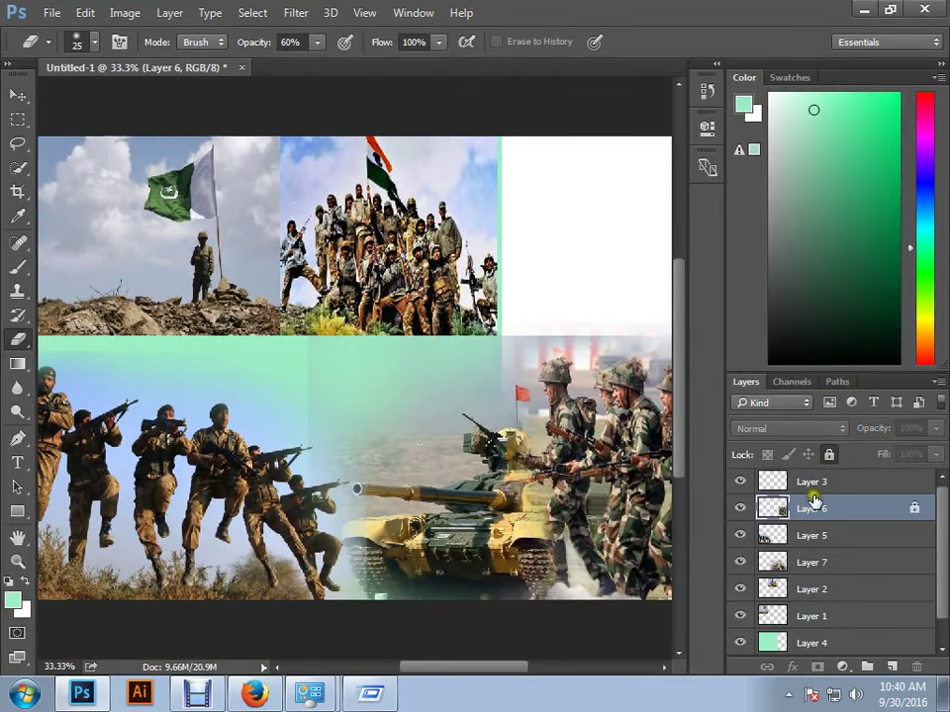
{"action": "left_click", "coordinate": [827, 456]}
{"action": "left_click", "coordinate": [829, 484]}
{"action": "left_click", "coordinate": [891, 666]}
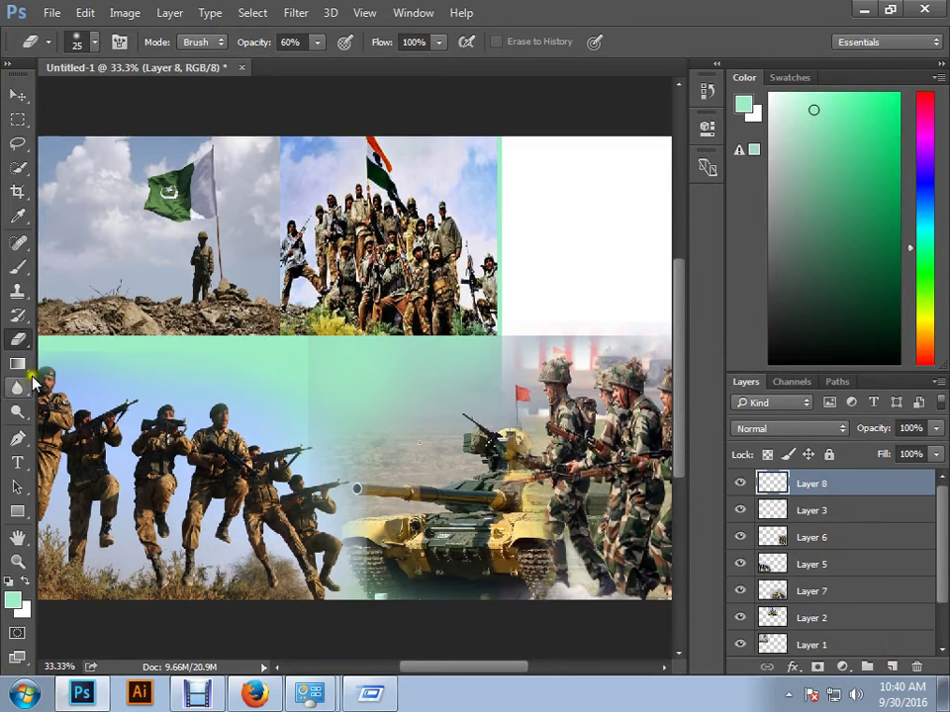
- Start a custom gradient from the Black, White preset and change its starting colour stop to medium grey
{"action": "left_click", "coordinate": [18, 363]}
{"action": "left_click", "coordinate": [97, 40]}
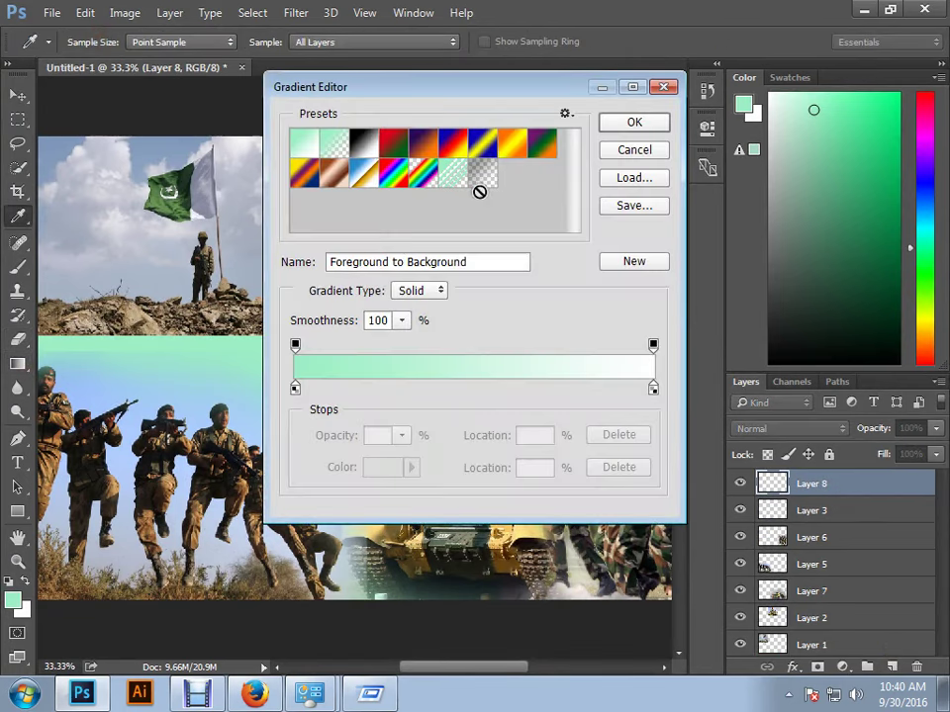
{"action": "left_click", "coordinate": [363, 146]}
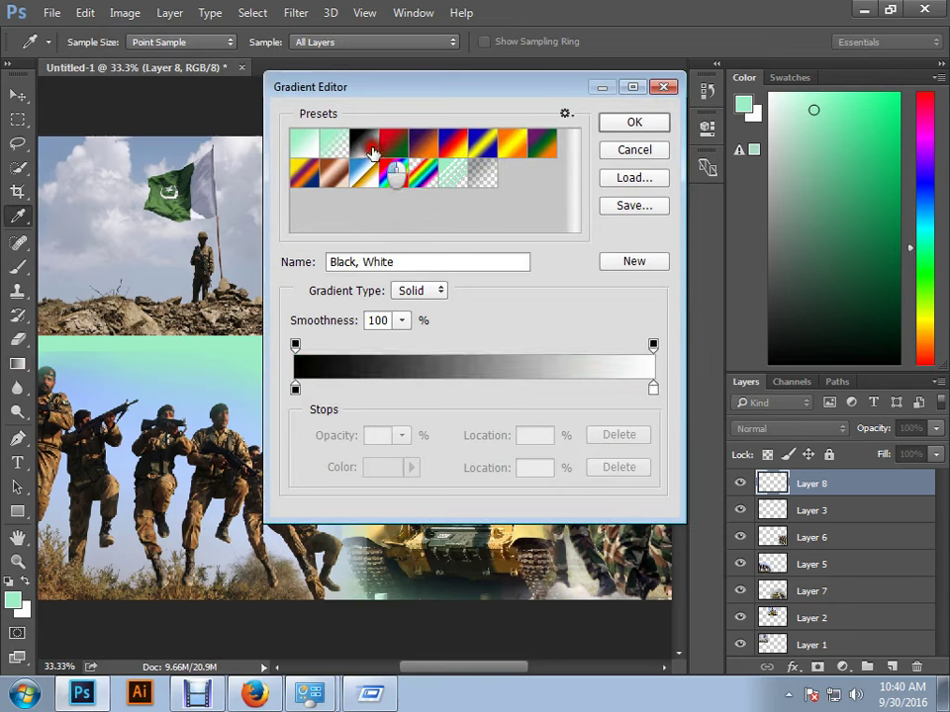
{"action": "double_click", "coordinate": [296, 388]}
{"action": "left_click", "coordinate": [240, 352]}
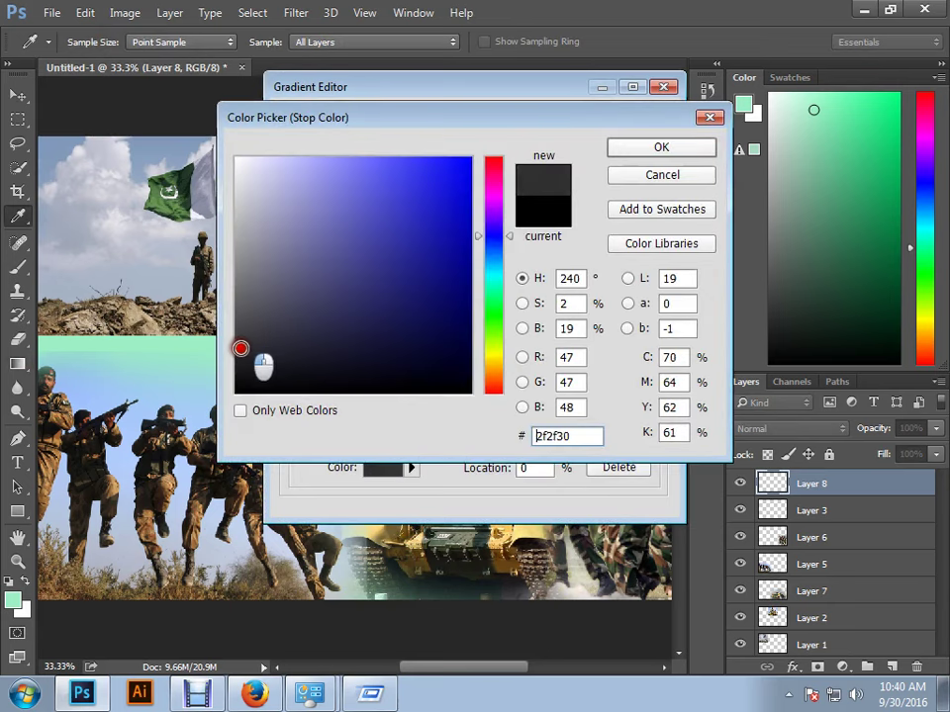
{"action": "left_click_drag", "start_coordinate": [230, 309], "coordinate": [234, 289]}
{"action": "left_click", "coordinate": [693, 149]}
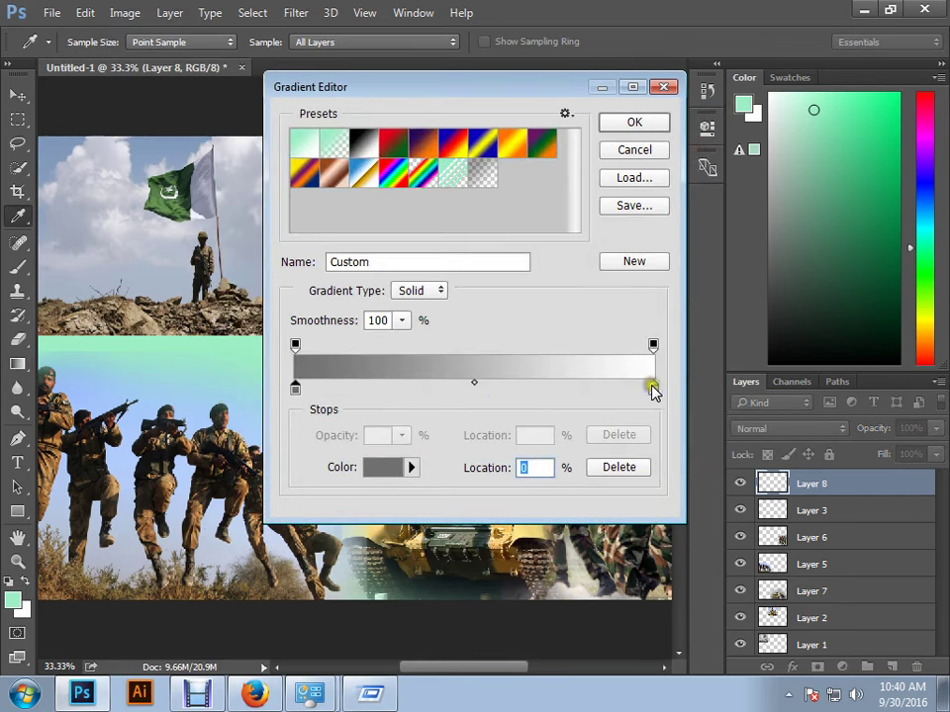
- Set the gradient's end stop to medium grey, add a white stop in the middle, and apply the gradient settings
{"action": "left_click", "coordinate": [391, 466]}
{"action": "left_click_drag", "start_coordinate": [263, 250], "coordinate": [248, 287]}
{"action": "left_click", "coordinate": [662, 147]}
{"action": "left_click", "coordinate": [469, 385]}
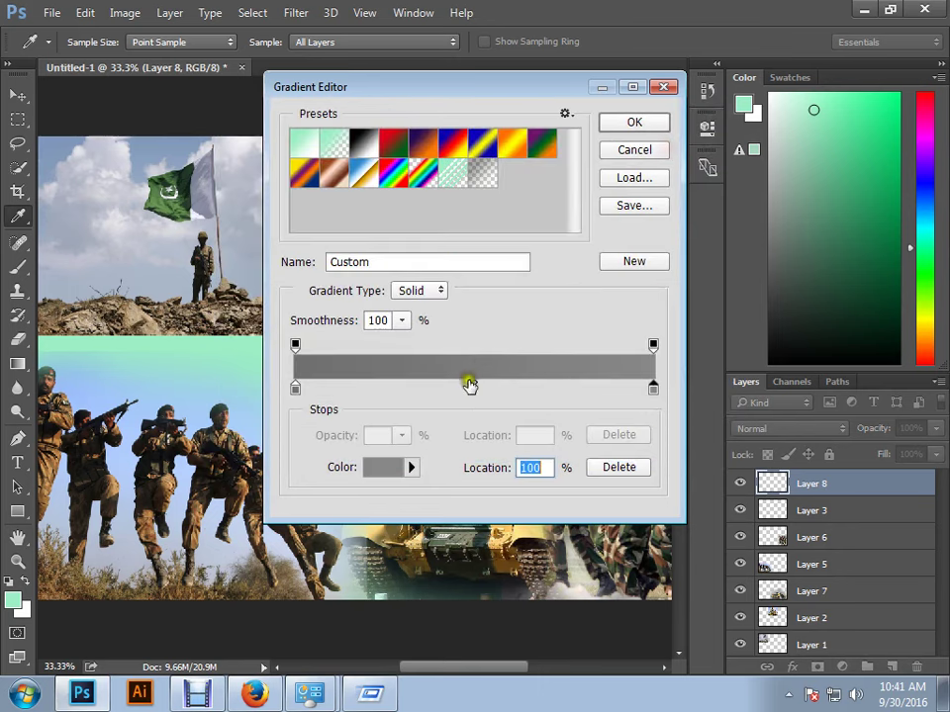
{"action": "left_click", "coordinate": [391, 466]}
{"action": "left_click_drag", "start_coordinate": [257, 203], "coordinate": [184, 128]}
{"action": "left_click", "coordinate": [669, 148]}
{"action": "left_click", "coordinate": [663, 122]}
- Select the entire collage canvas on the new empty layer
{"action": "key", "text": "ctrl+minus"}
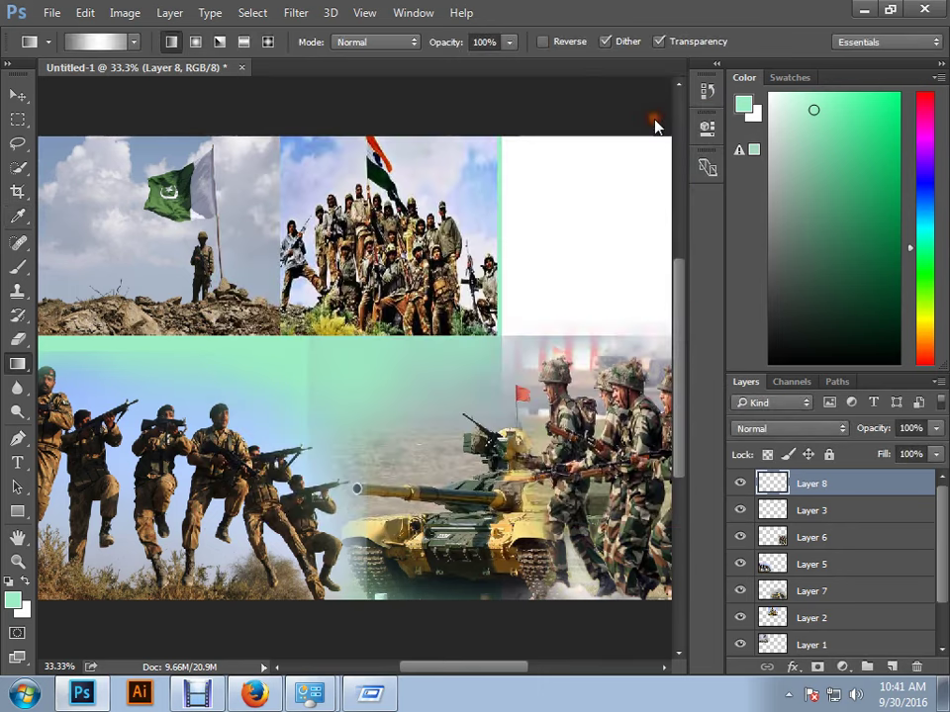
{"action": "left_click", "coordinate": [18, 97]}
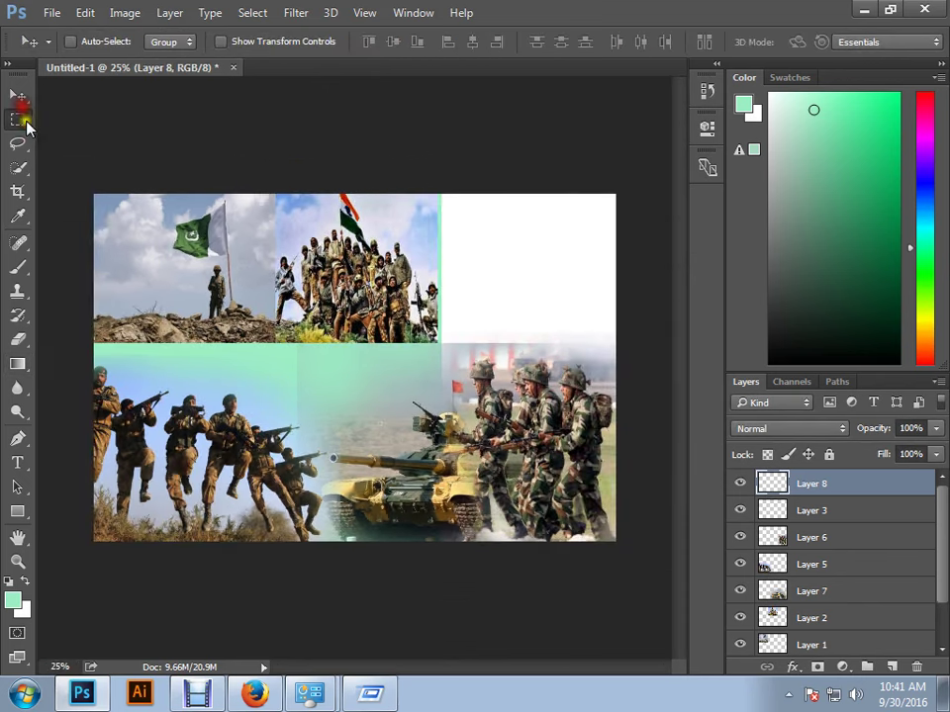
{"action": "left_click", "coordinate": [20, 119]}
{"action": "key", "text": "ctrl+a"}
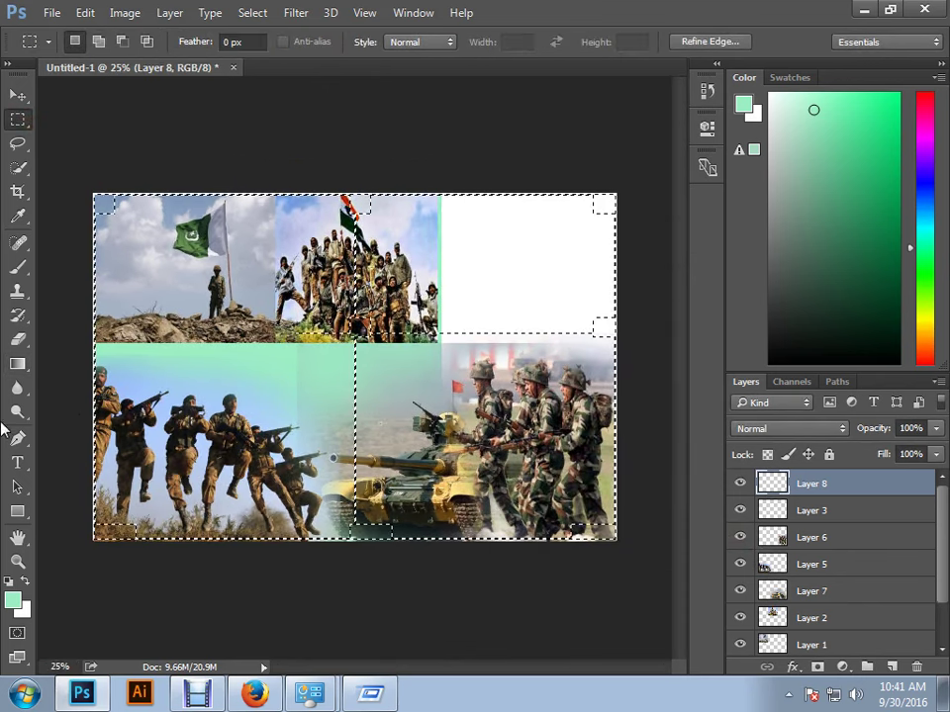
- Fill the selected canvas on Layer 8 with the grey-white-grey gradient in radial style, centred near the soldier below the Pakistani flag
{"action": "left_click", "coordinate": [18, 364]}
{"action": "left_click_drag", "start_coordinate": [102, 358], "coordinate": [893, 334]}
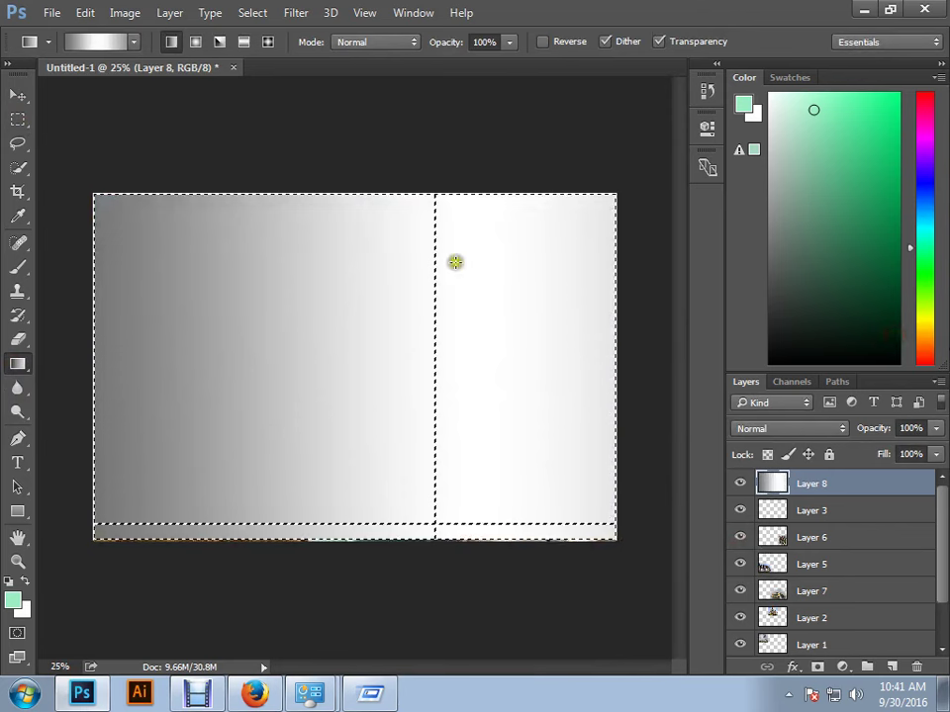
{"action": "key", "text": "ctrl+z"}
{"action": "left_click", "coordinate": [195, 41]}
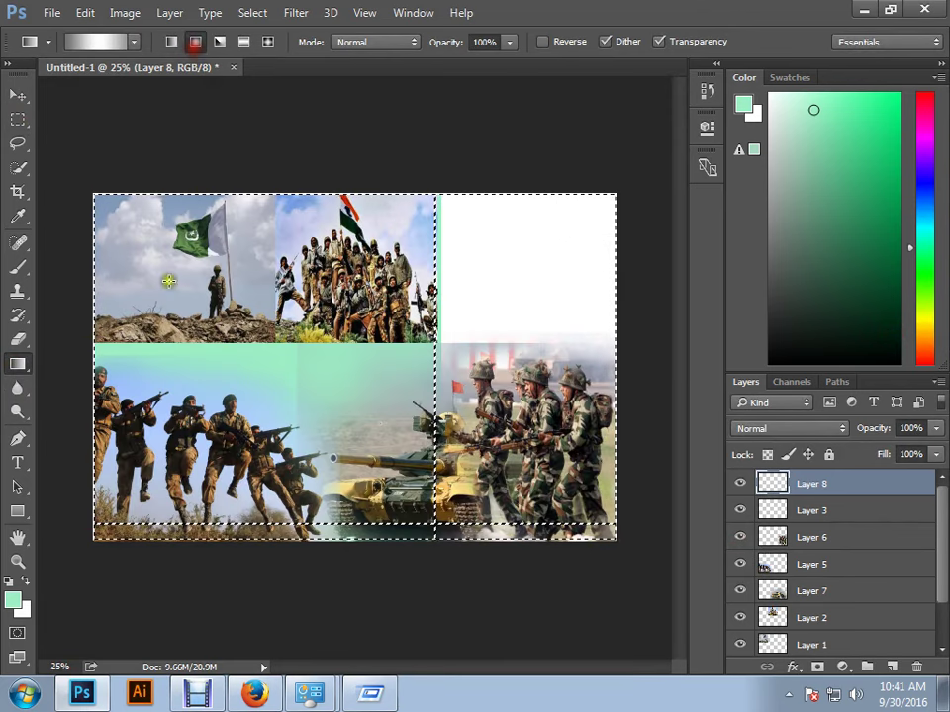
{"action": "left_click_drag", "start_coordinate": [80, 325], "coordinate": [867, 356]}
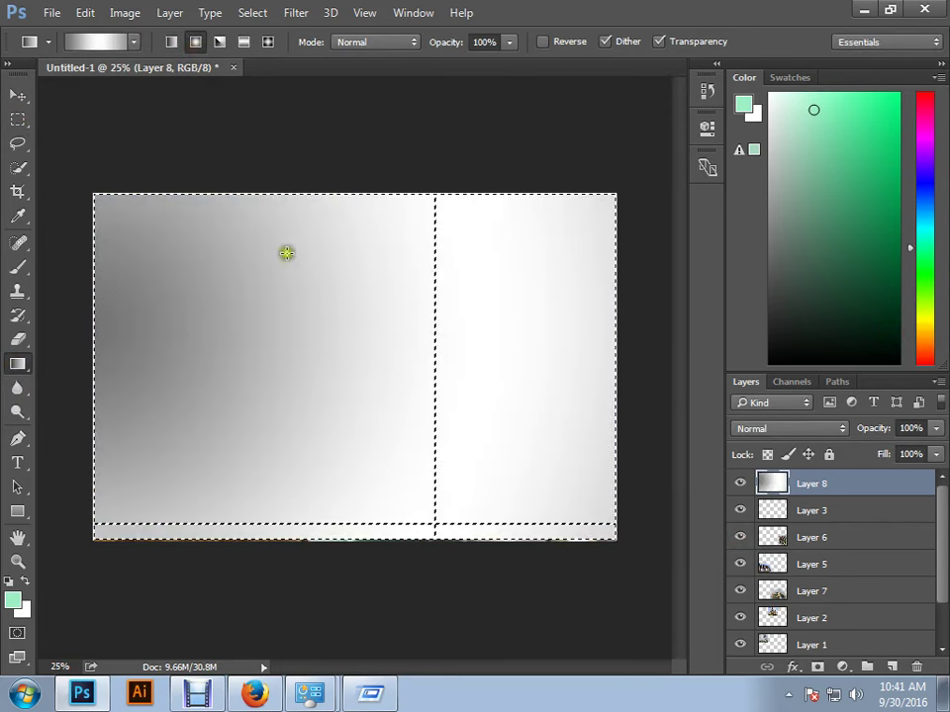
{"action": "left_click_drag", "start_coordinate": [216, 301], "coordinate": [555, 343]}
- Deselect the canvas and set the gradient layer's blending mode to Multiply
{"action": "left_click", "coordinate": [17, 94]}
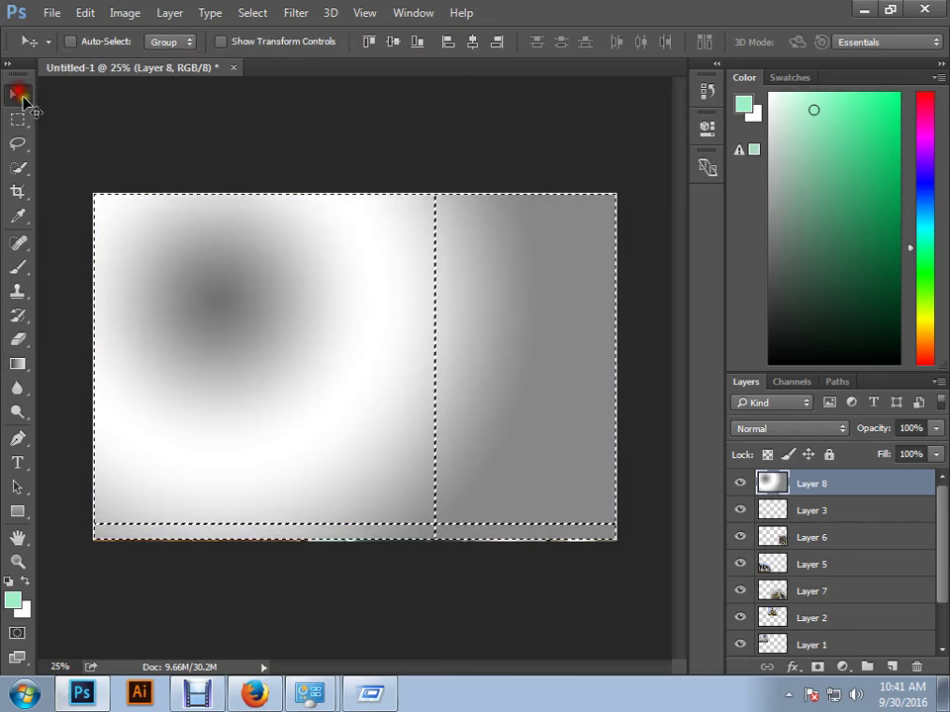
{"action": "left_click", "coordinate": [18, 120]}
{"action": "left_click", "coordinate": [64, 129]}
{"action": "left_click", "coordinate": [18, 95]}
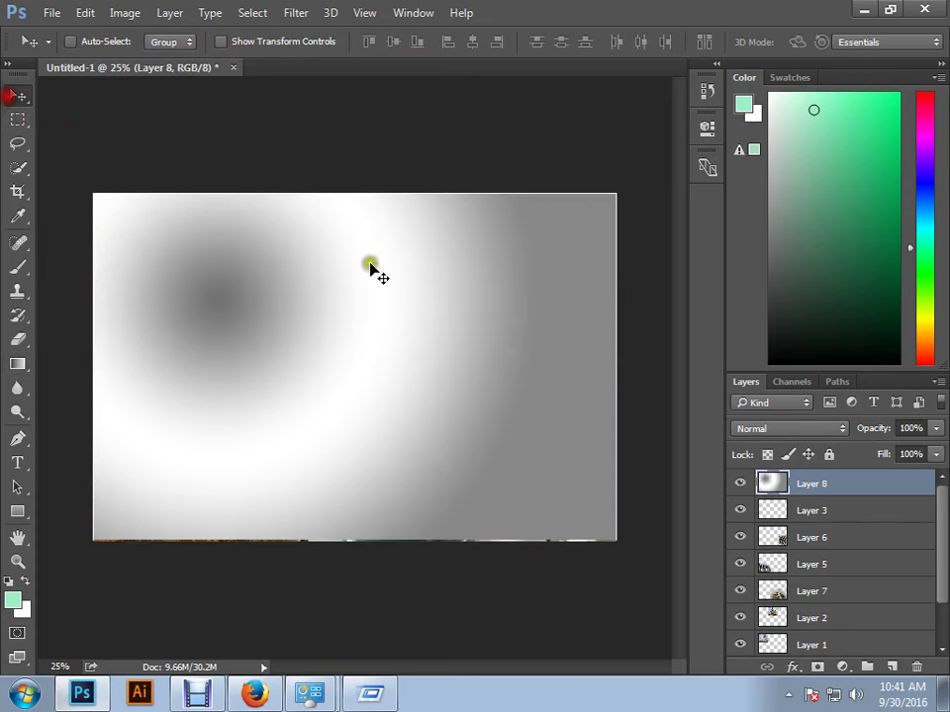
{"action": "left_click", "coordinate": [795, 433]}
{"action": "left_click", "coordinate": [768, 116]}
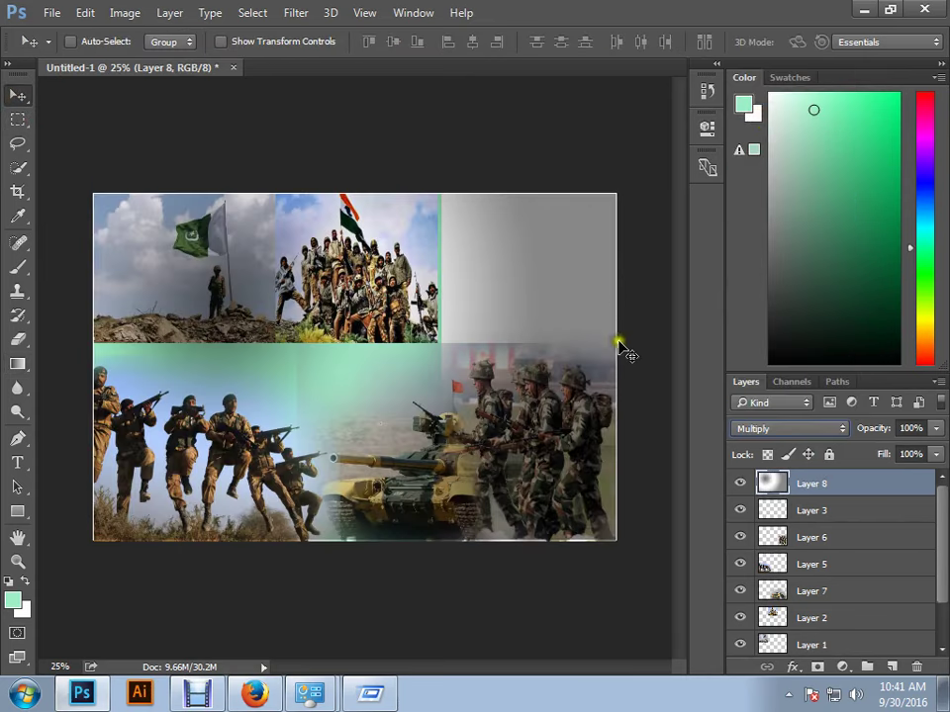
{"action": "key", "text": "ctrl"}
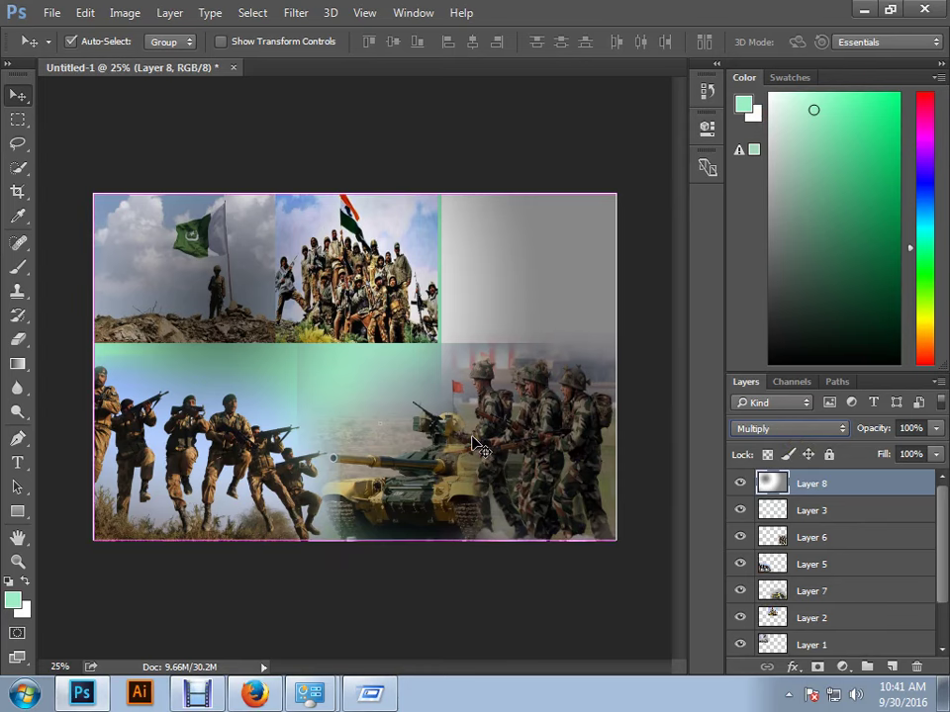
{"action": "key", "text": "ctrl+u"}
{"action": "left_click_drag", "start_coordinate": [489, 126], "coordinate": [721, 112]}
{"action": "left_click_drag", "start_coordinate": [663, 235], "coordinate": [601, 238]}
{"action": "left_click", "coordinate": [881, 144]}
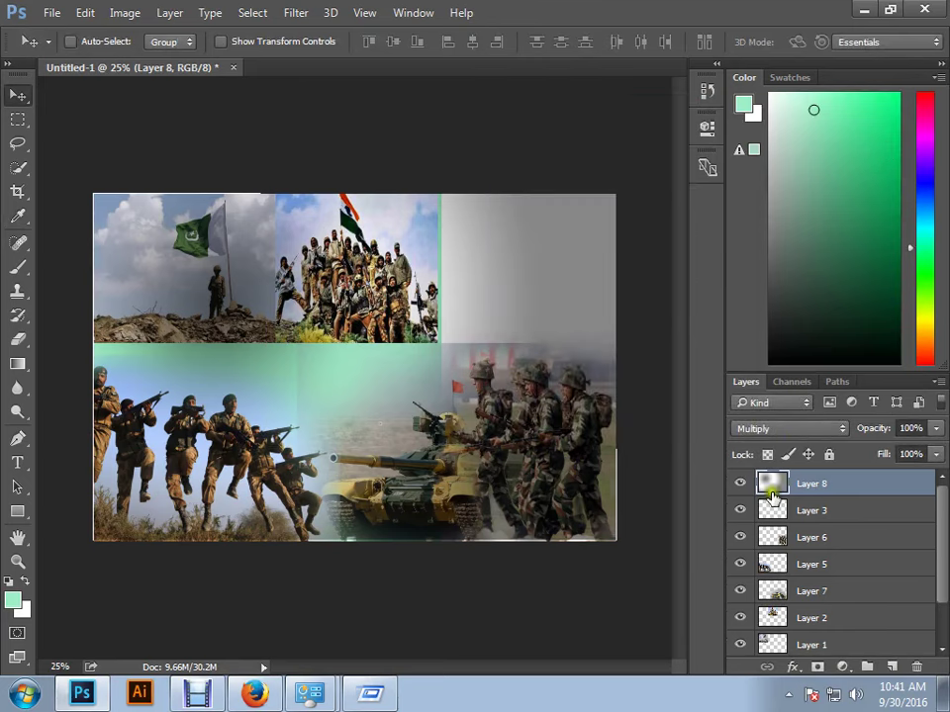
- Set Layer 8's blending mode to Hard Light
{"action": "left_click", "coordinate": [787, 429]}
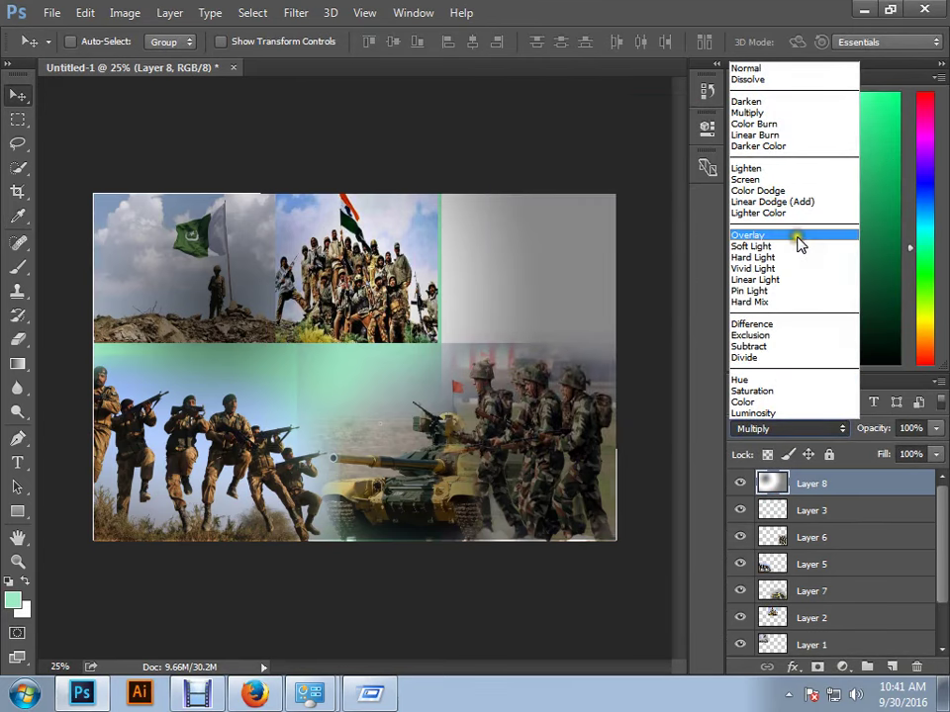
{"action": "left_click", "coordinate": [800, 242]}
{"action": "left_click", "coordinate": [794, 437]}
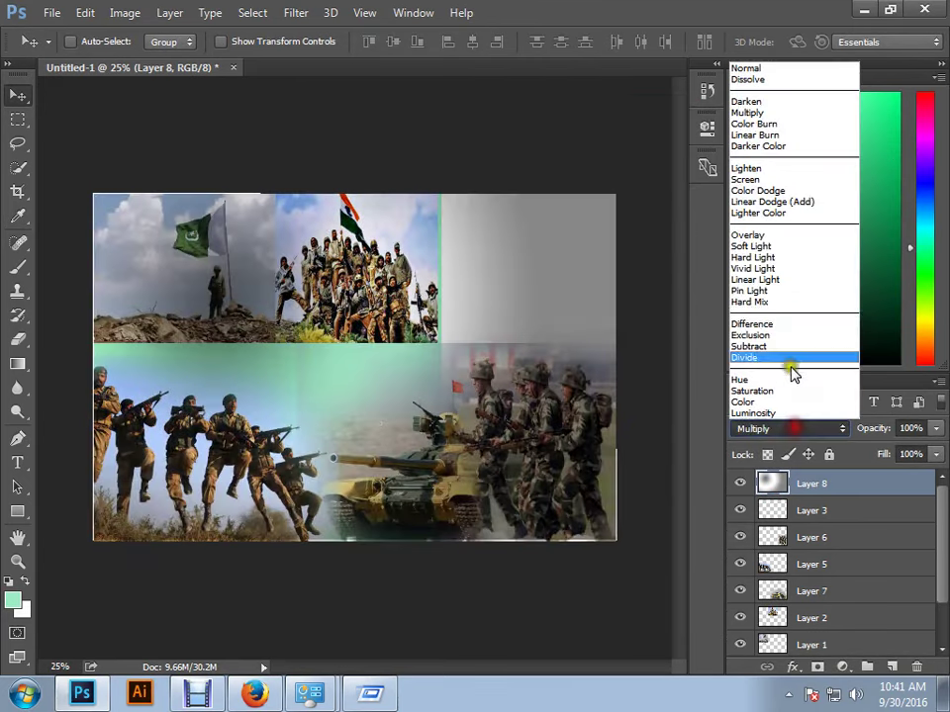
{"action": "left_click", "coordinate": [790, 258]}
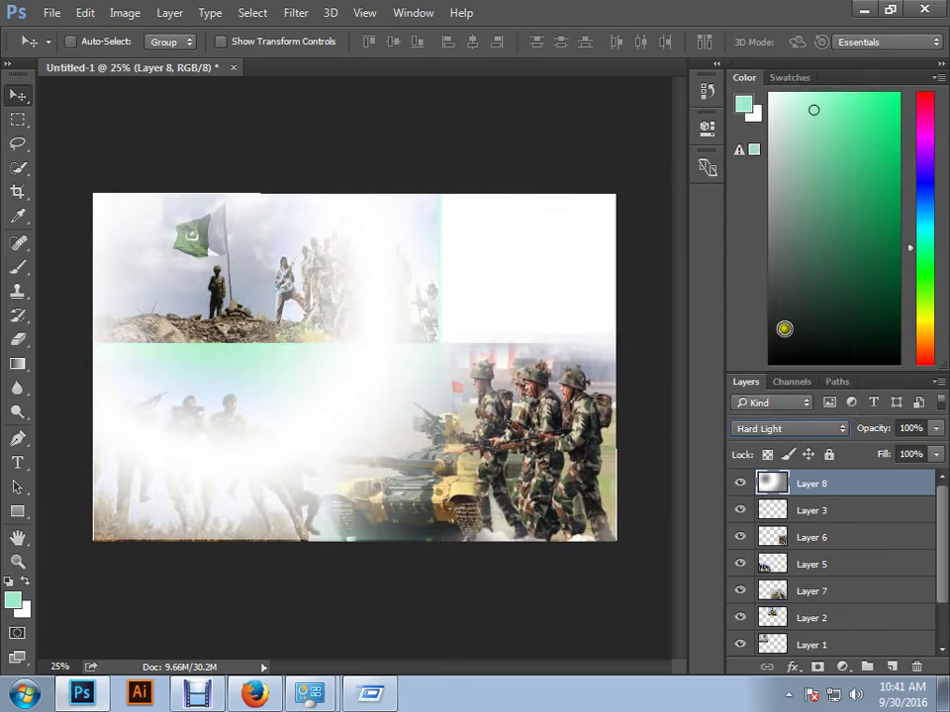
- Duplicate the Layer 8 gradient and set the copy's blending mode to Multiply
{"action": "left_click_drag", "start_coordinate": [797, 486], "coordinate": [892, 666]}
{"action": "left_click", "coordinate": [801, 431]}
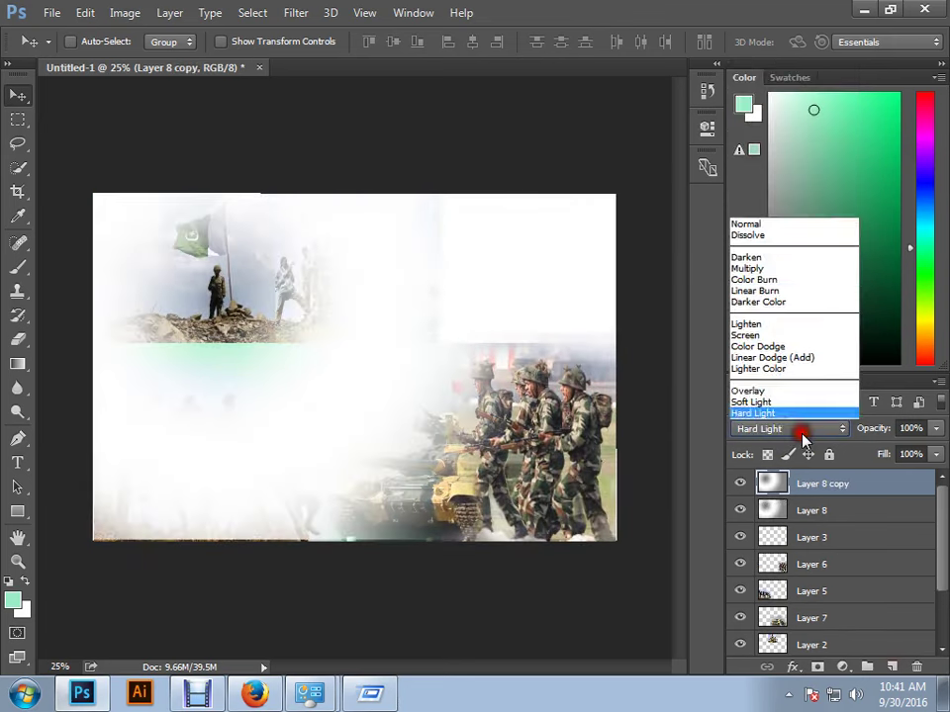
{"action": "left_click", "coordinate": [781, 110]}
{"action": "left_click", "coordinate": [766, 428]}
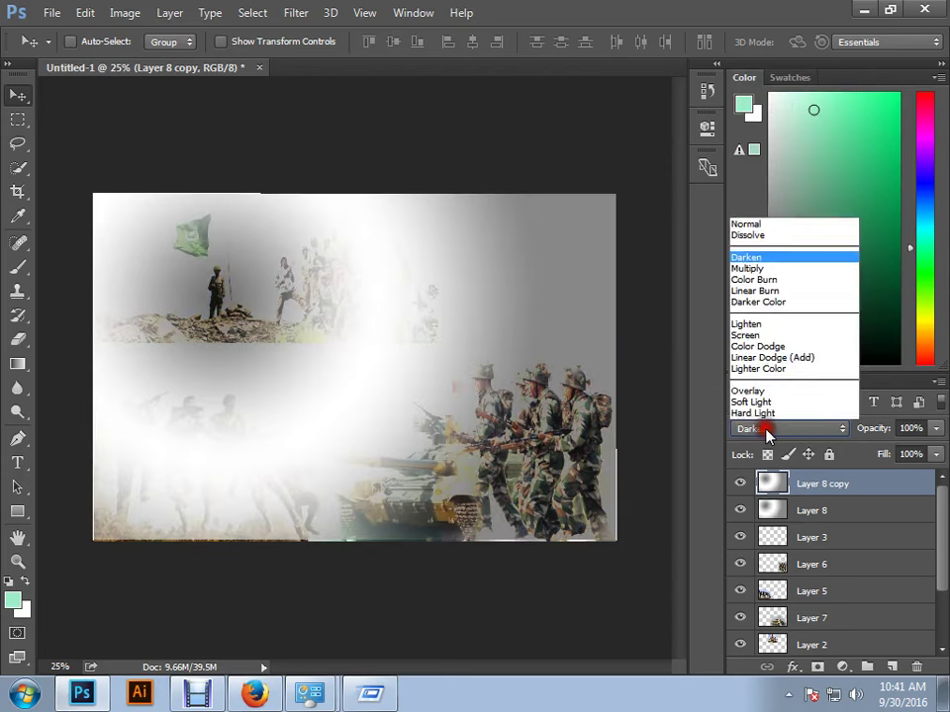
{"action": "left_click", "coordinate": [804, 115]}
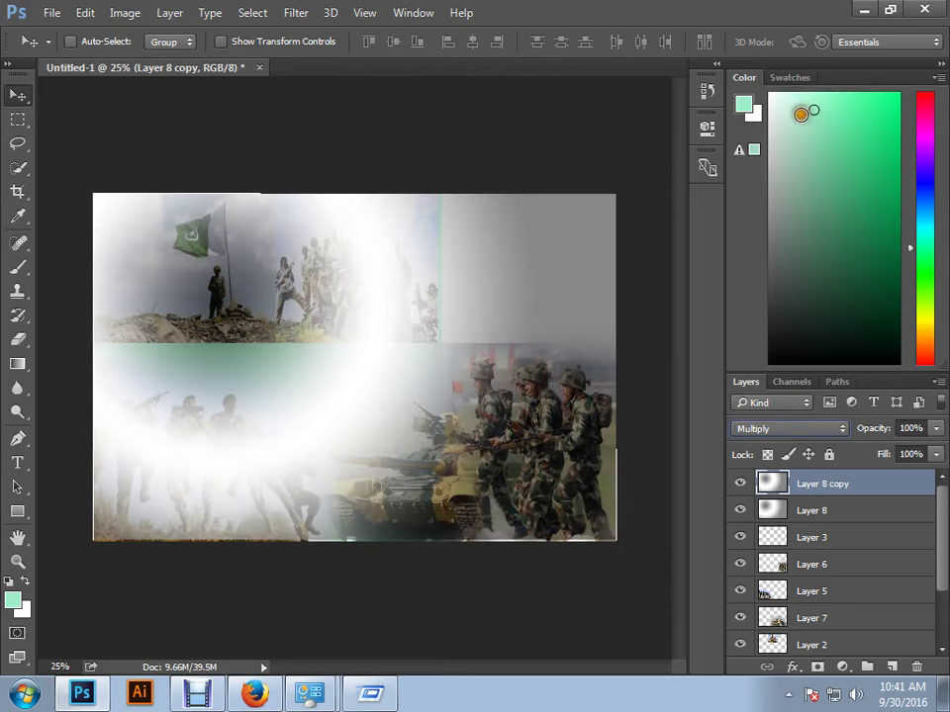
{"action": "key", "text": "ctrl+plus"}
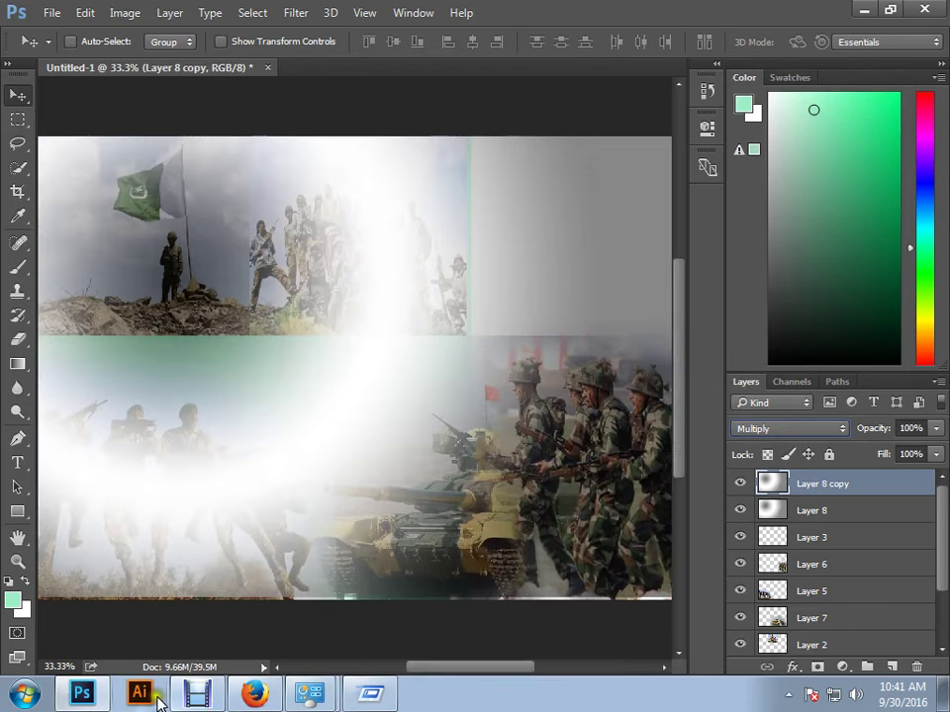
- Switch to Firefox, close the tank image and look through the Indian army image results for another collage picture
{"action": "left_click", "coordinate": [96, 696]}
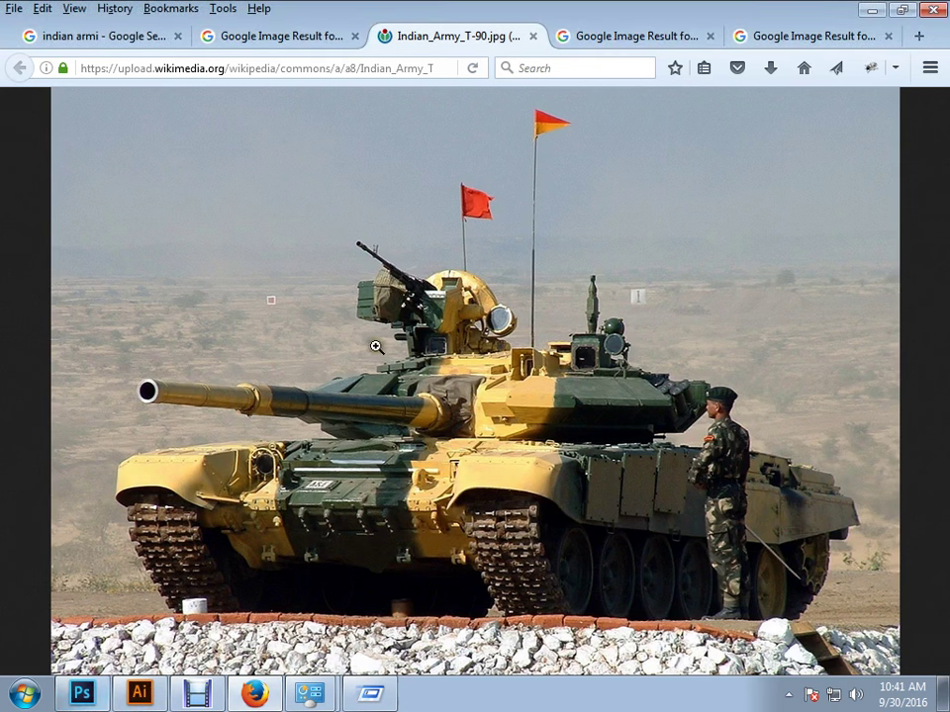
{"action": "left_click", "coordinate": [533, 36]}
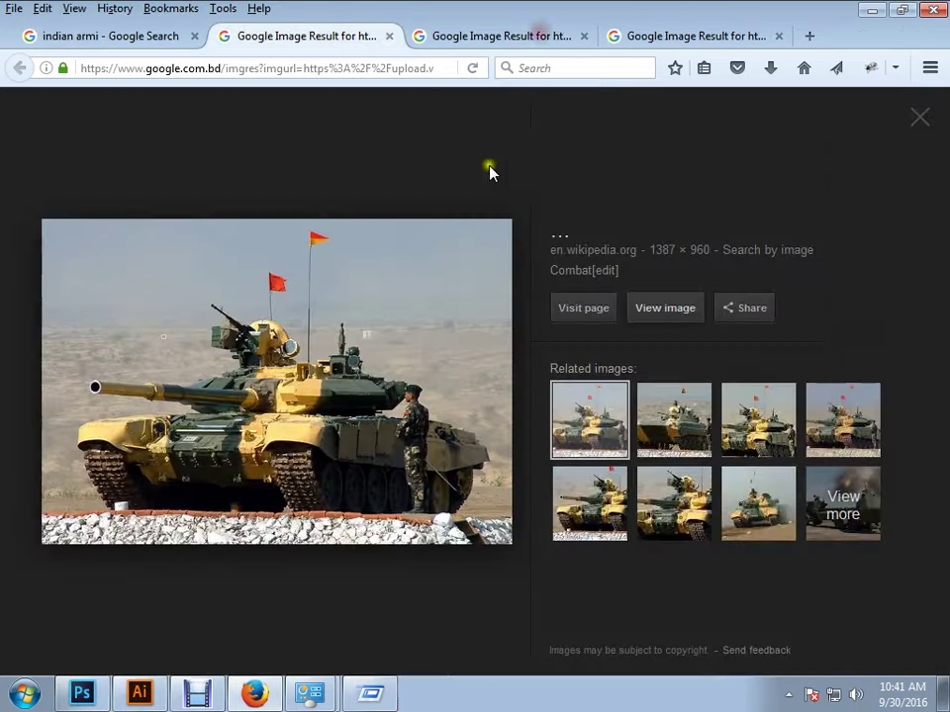
{"action": "left_click", "coordinate": [481, 39]}
{"action": "left_click", "coordinate": [170, 36]}
{"action": "scroll", "coordinate": [501, 296], "scroll_direction": "down", "scroll_amount": 5}
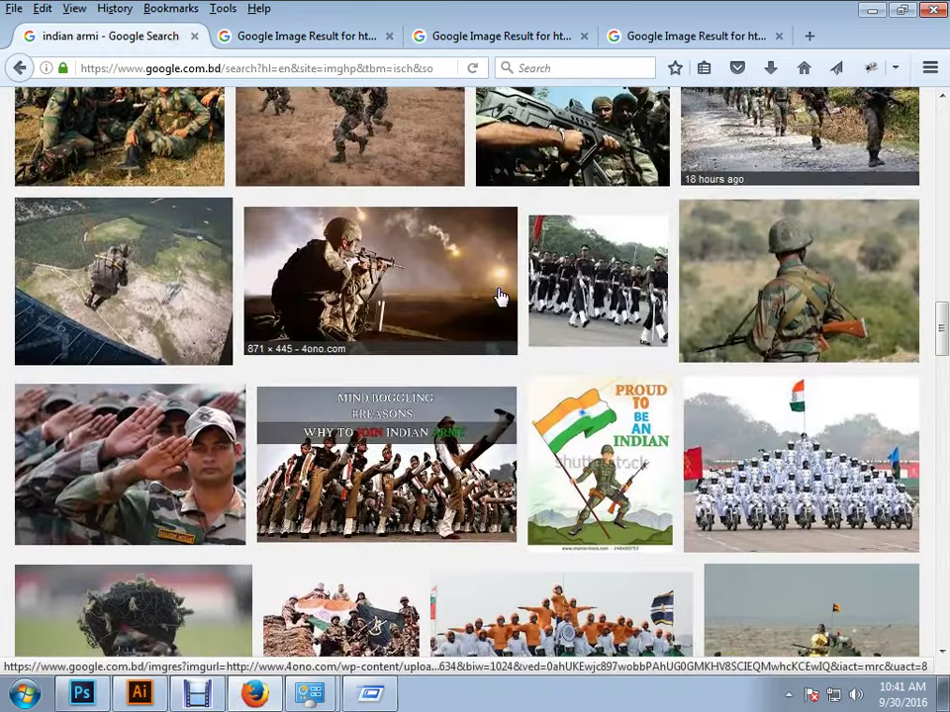
{"action": "scroll", "coordinate": [501, 297], "scroll_direction": "down", "scroll_amount": 10}
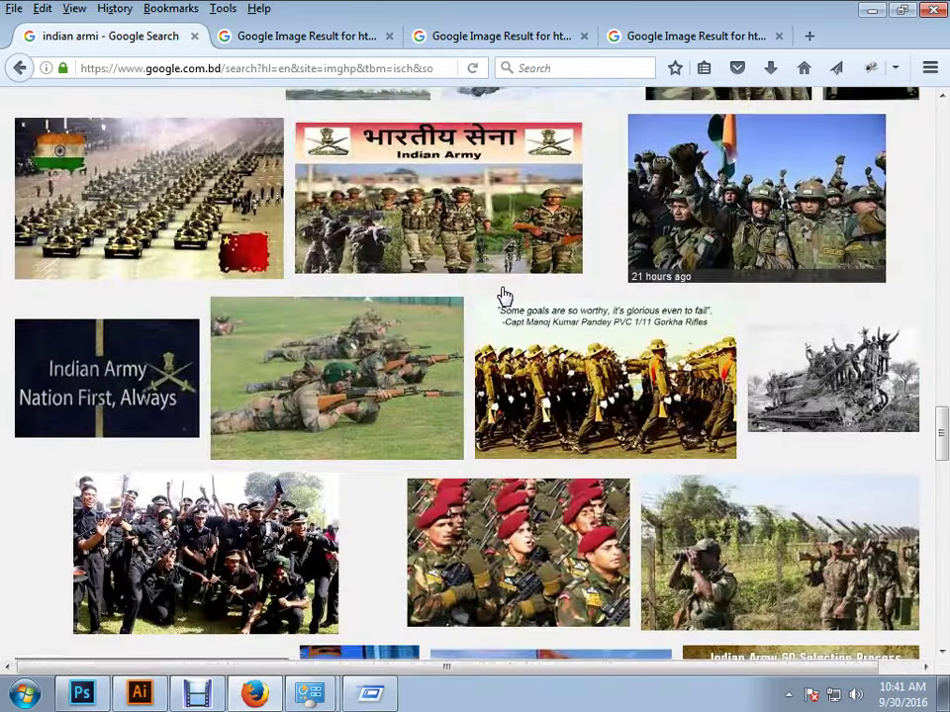
{"action": "scroll", "coordinate": [502, 297], "scroll_direction": "up", "scroll_amount": 2}
{"action": "scroll", "coordinate": [502, 297], "scroll_direction": "down", "scroll_amount": 5}
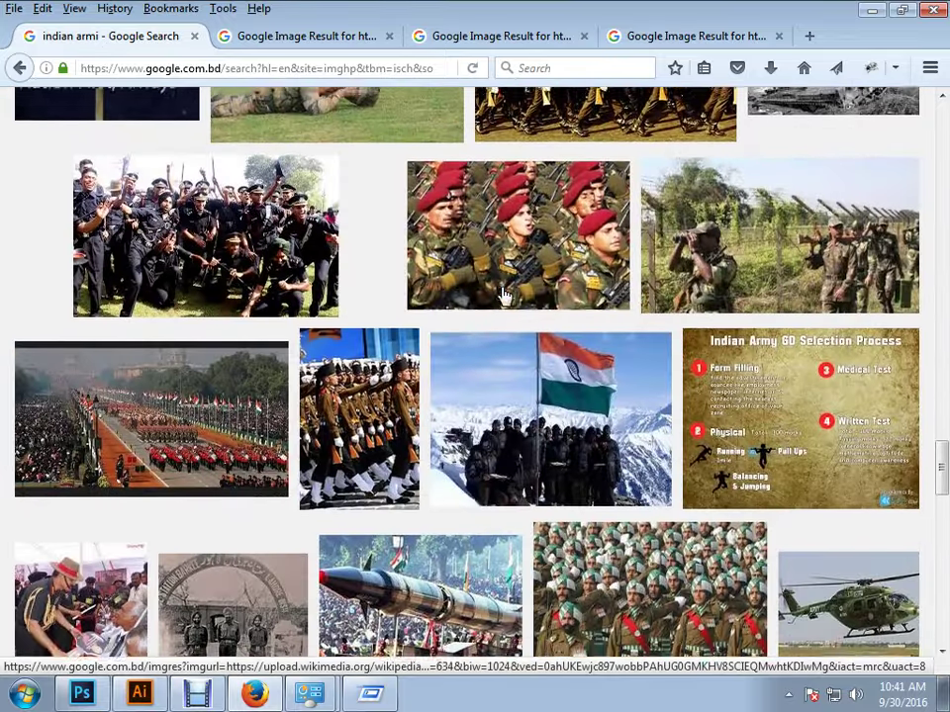
{"action": "scroll", "coordinate": [502, 297], "scroll_direction": "down", "scroll_amount": 8}
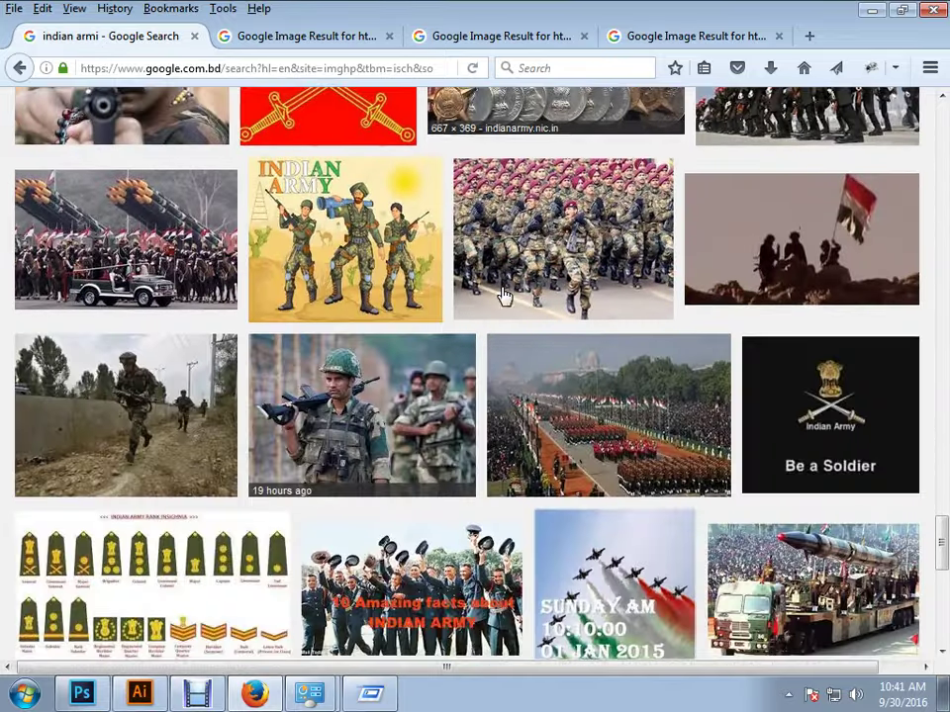
{"action": "scroll", "coordinate": [502, 294], "scroll_direction": "down", "scroll_amount": 5}
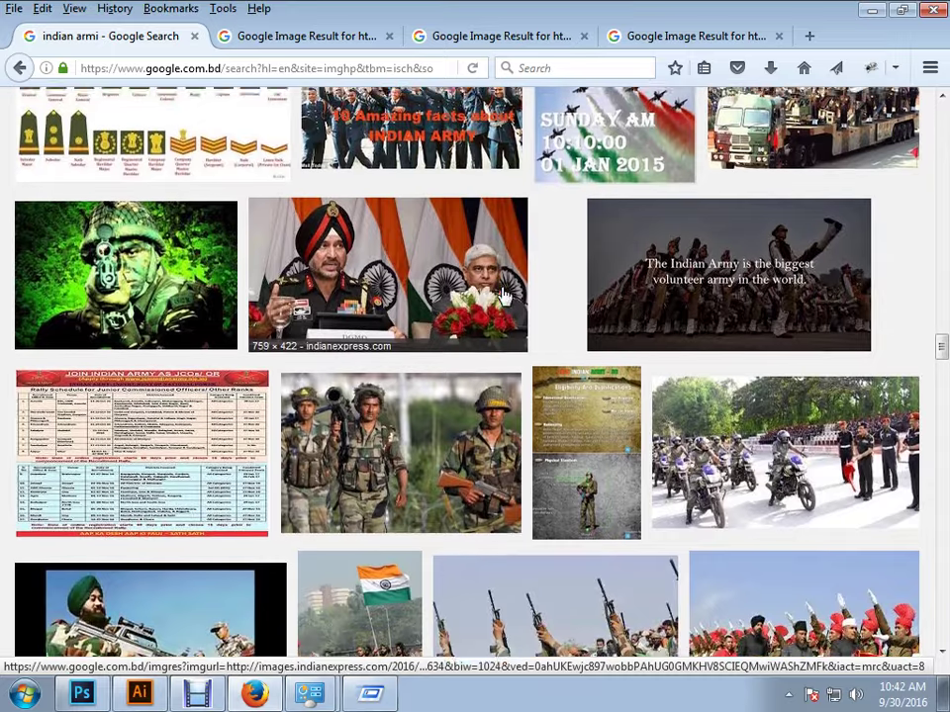
{"action": "scroll", "coordinate": [504, 294], "scroll_direction": "up", "scroll_amount": 1}
- Open the picture of fighter jets trailing coloured smoke from the search results and view it at full size
{"action": "right_click", "coordinate": [594, 138]}
{"action": "left_click", "coordinate": [657, 134]}
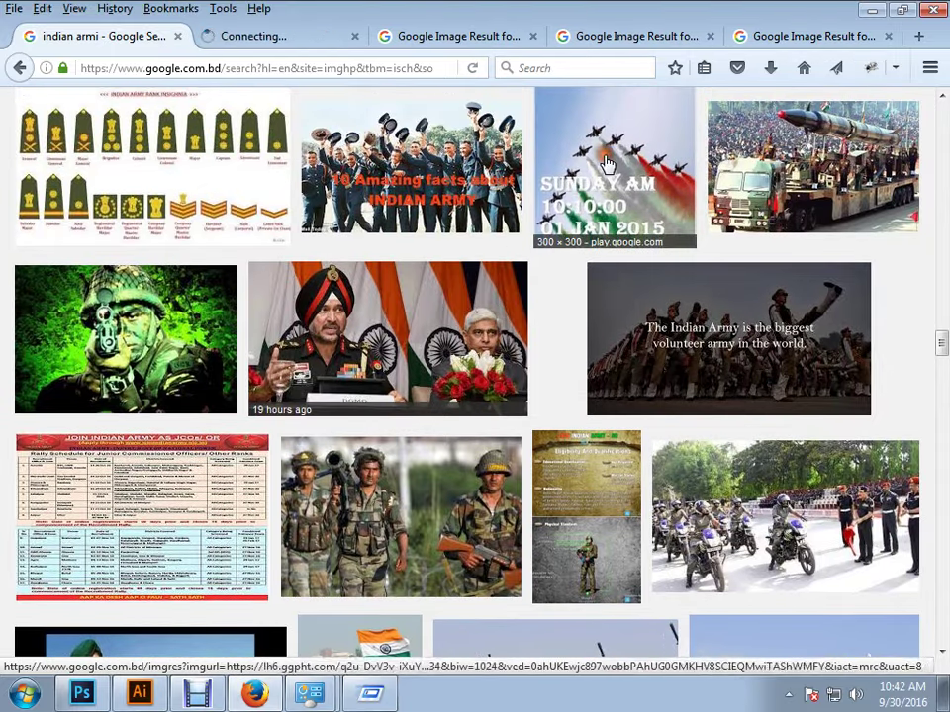
{"action": "left_click", "coordinate": [287, 36]}
{"action": "left_click", "coordinate": [661, 308]}
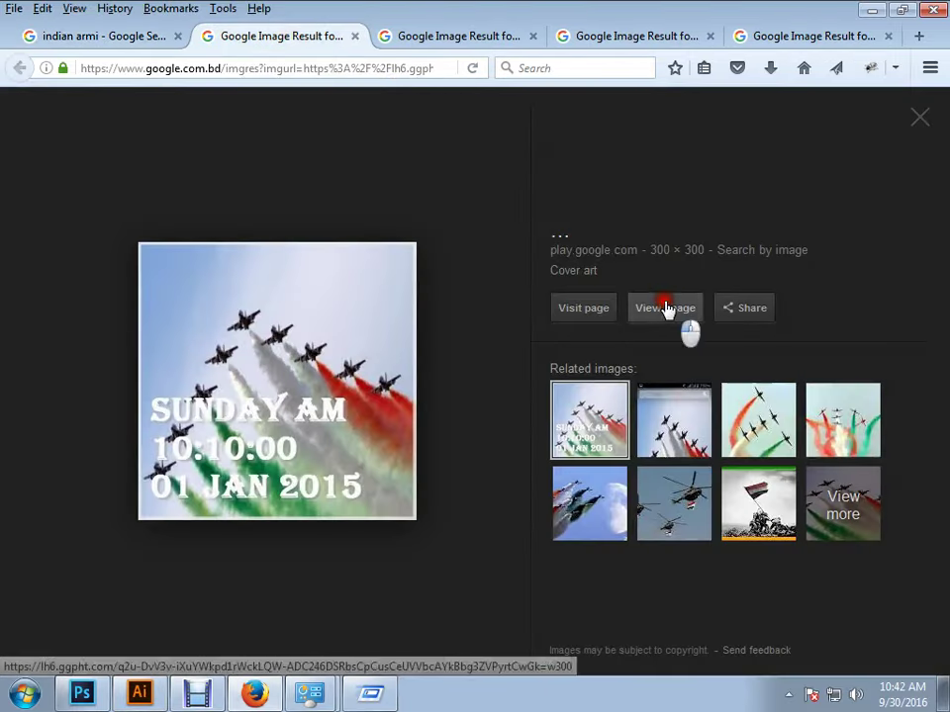
- Try to copy the fighter jets picture into the Photoshop collage, and undo the paste
{"action": "right_click", "coordinate": [451, 290]}
{"action": "left_click", "coordinate": [514, 303]}
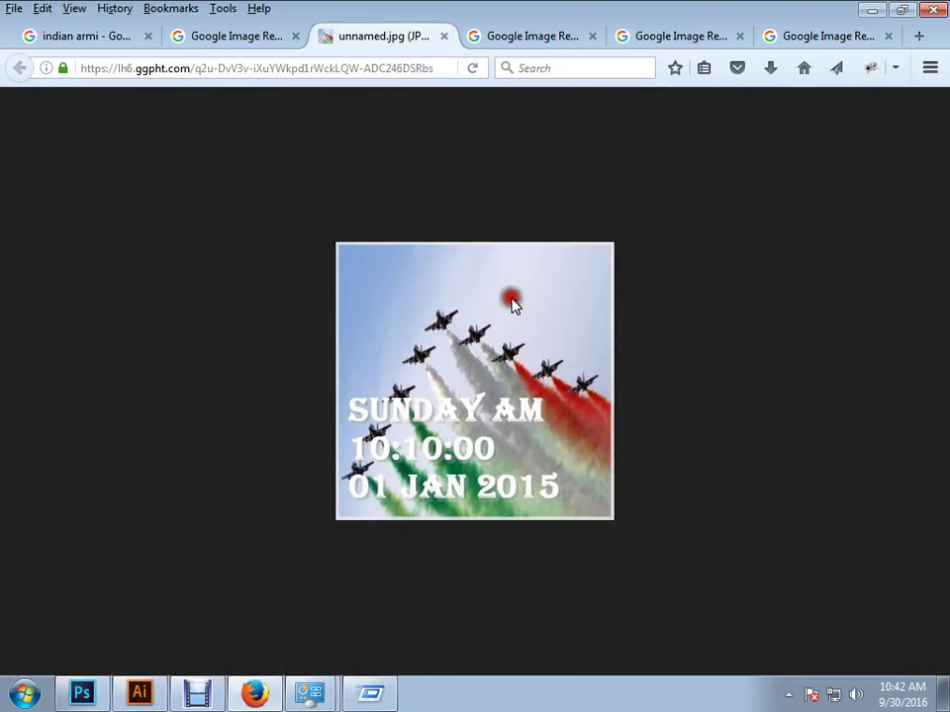
{"action": "left_click", "coordinate": [94, 702]}
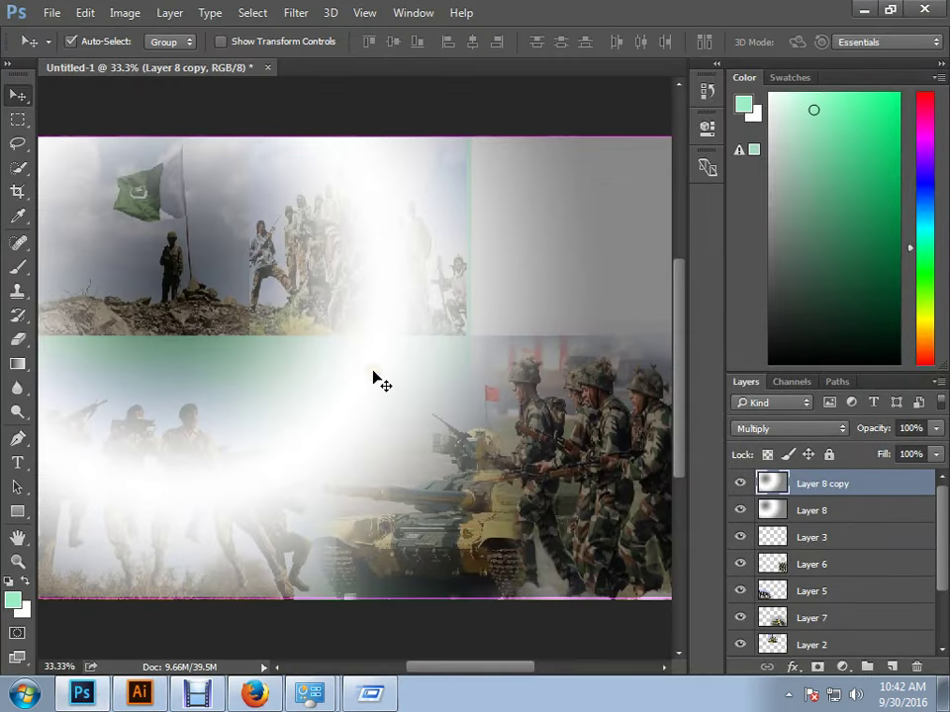
{"action": "key", "text": "ctrl+v"}
{"action": "key", "text": "ctrl+z"}
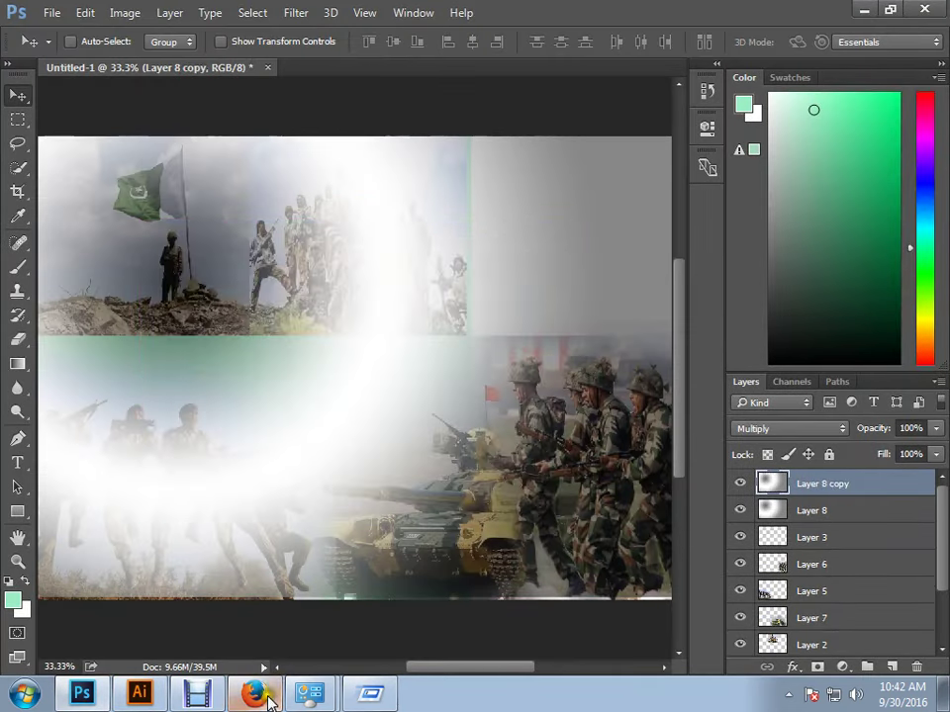
- Copy the fighter jets picture from Firefox again and paste it into the Photoshop collage
{"action": "left_click", "coordinate": [254, 694]}
{"action": "right_click", "coordinate": [394, 313]}
{"action": "left_click", "coordinate": [432, 328]}
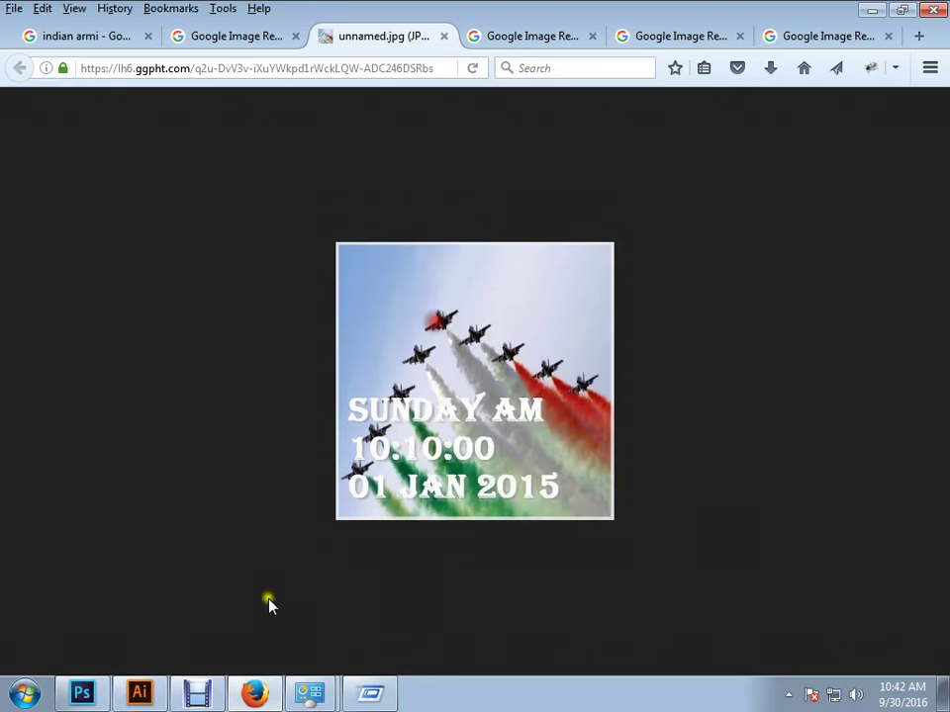
{"action": "left_click", "coordinate": [104, 695]}
{"action": "key", "text": "ctrl+v"}
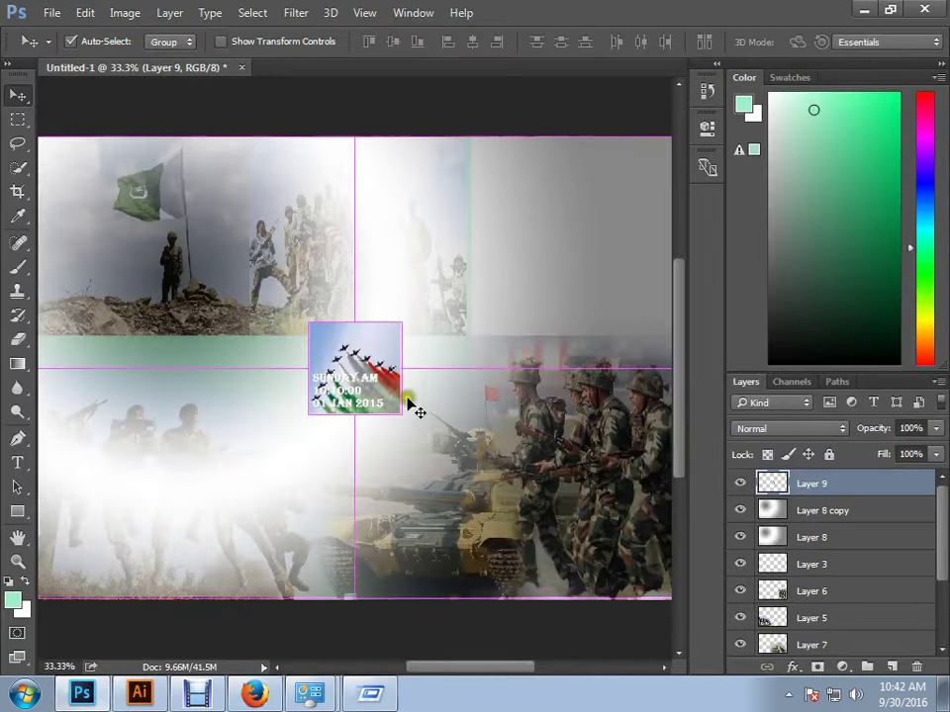
- Scale the pasted fighter jets picture up proportionally around its centre to more than twice its size
{"action": "key", "text": "ctrl+t"}
{"action": "left_click_drag", "start_coordinate": [400, 325], "coordinate": [467, 256]}
{"action": "key", "text": "Return"}
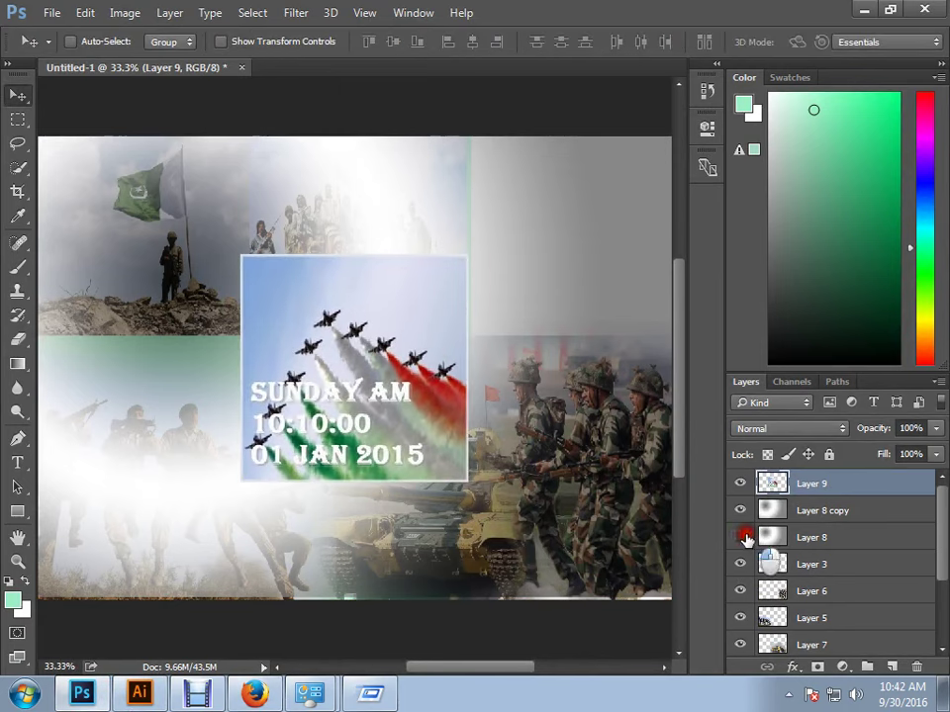
- Hide Layer 8, move the jets picture into the empty area beside the Indian flag group and fit it to the canvas edge
{"action": "left_click", "coordinate": [740, 537]}
{"action": "key", "text": "Tab"}
{"action": "left_click_drag", "start_coordinate": [455, 424], "coordinate": [683, 285]}
{"action": "key", "text": "ctrl+t"}
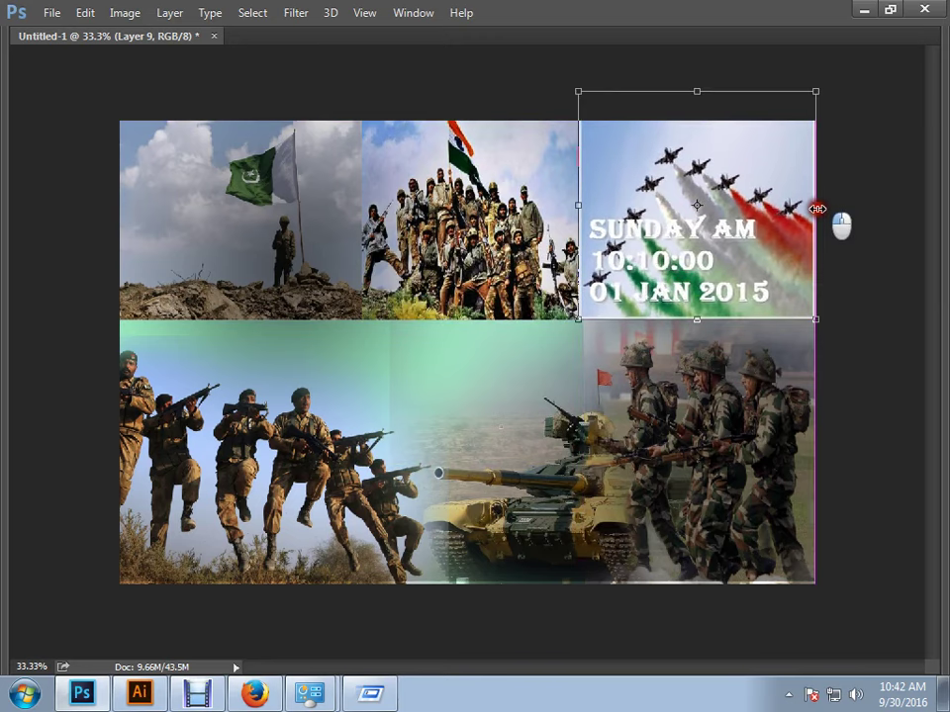
{"action": "double_click", "coordinate": [788, 239]}
{"action": "key", "text": "Tab"}
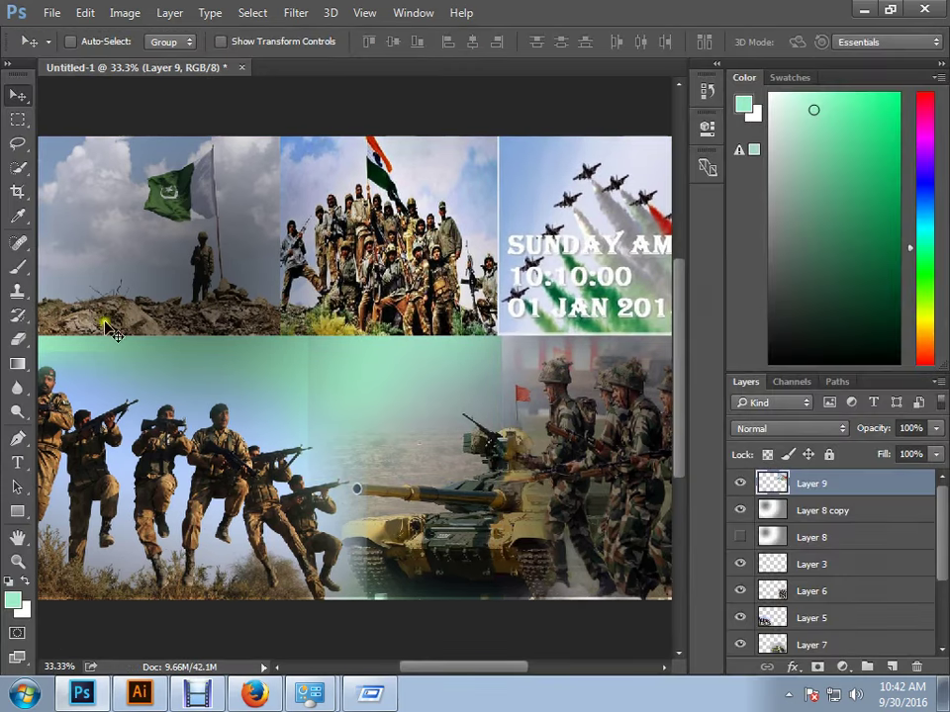
- Set up the Eraser with a soft 150 px brush at 0% hardness for the jets layer
{"action": "left_click", "coordinate": [18, 340]}
{"action": "key", "text": "Tab"}
{"action": "key", "text": "Tab"}
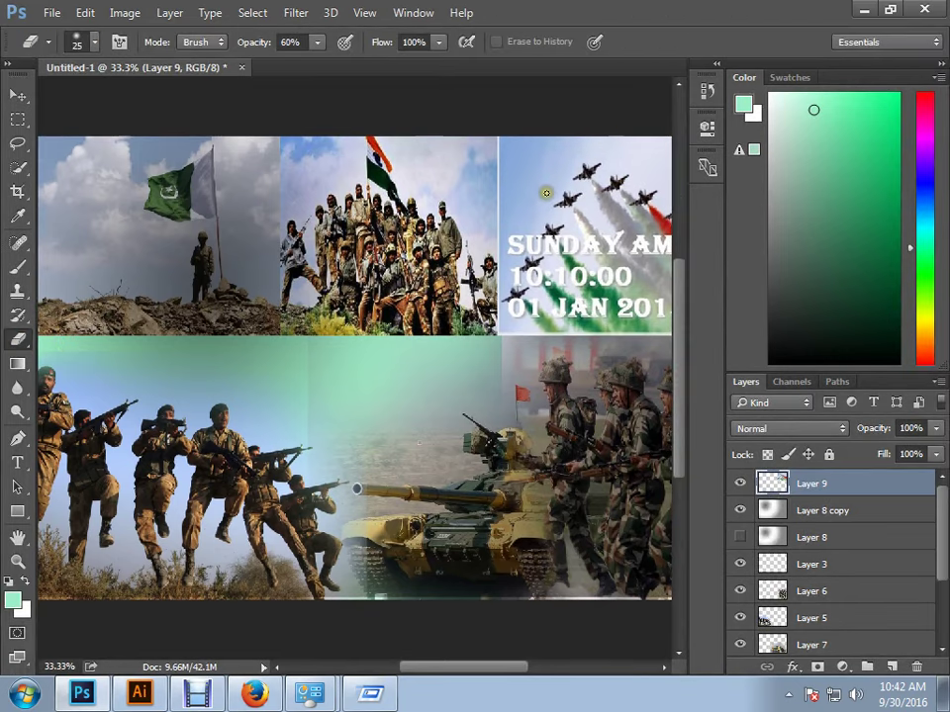
{"action": "key", "text": "bracketright"}
{"action": "key", "text": "bracketright"}
{"action": "key", "text": "bracketright"}
{"action": "key", "text": "bracketright"}
{"action": "key", "text": "bracketright"}
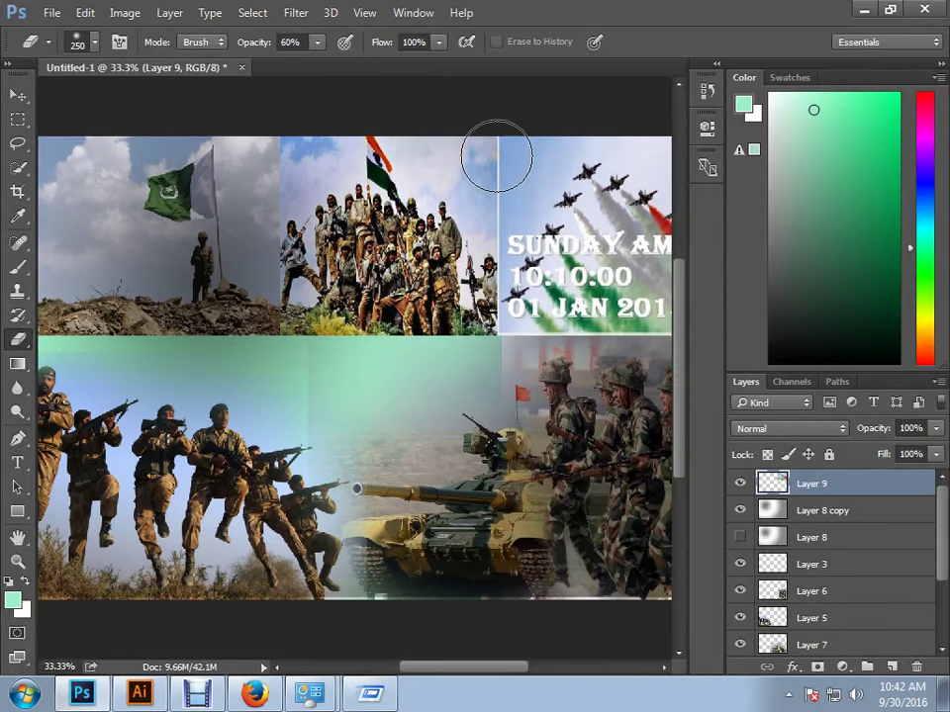
{"action": "left_click", "coordinate": [90, 50]}
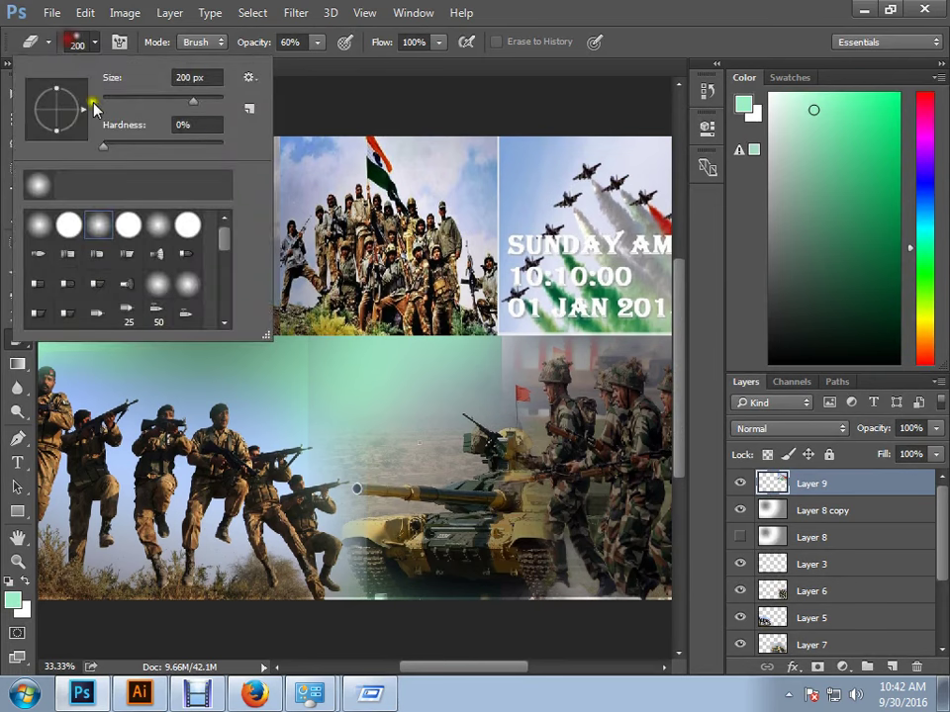
{"action": "left_click_drag", "start_coordinate": [207, 104], "coordinate": [161, 103]}
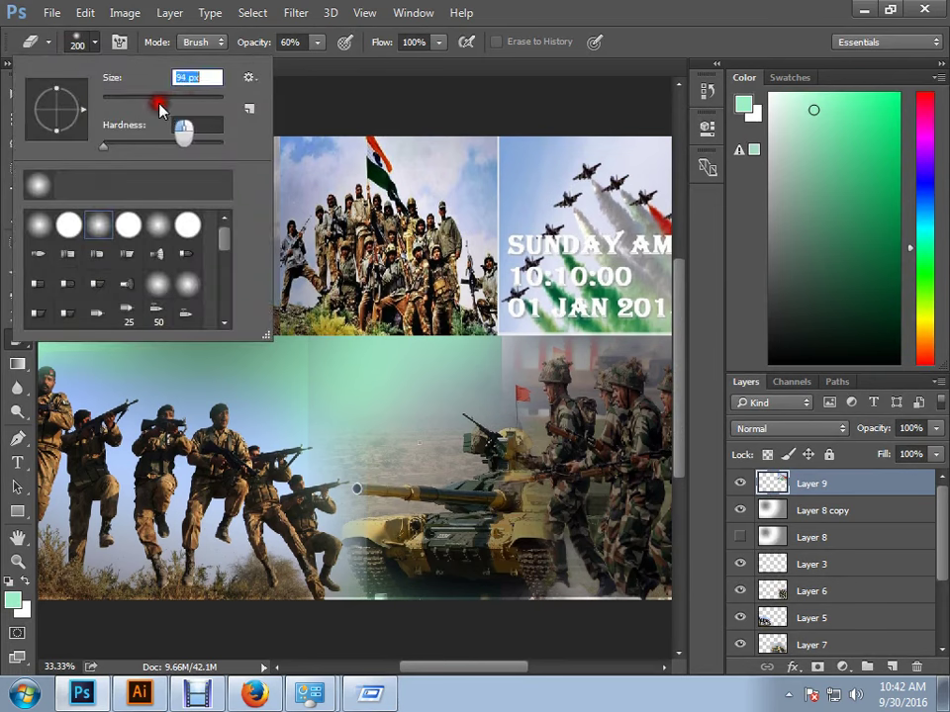
{"action": "left_click", "coordinate": [105, 149]}
{"action": "left_click", "coordinate": [389, 98]}
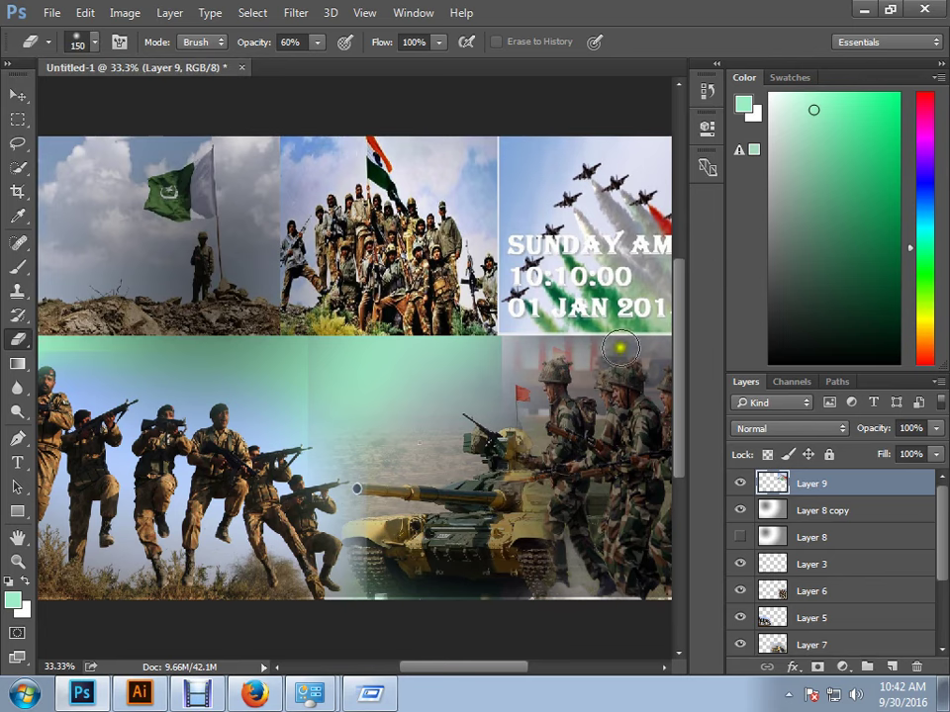
- Erase the hard borders of the jets picture along its lower, upper and side edges, enlarging the eraser to 250 px
{"action": "left_click_drag", "start_coordinate": [618, 336], "coordinate": [509, 353]}
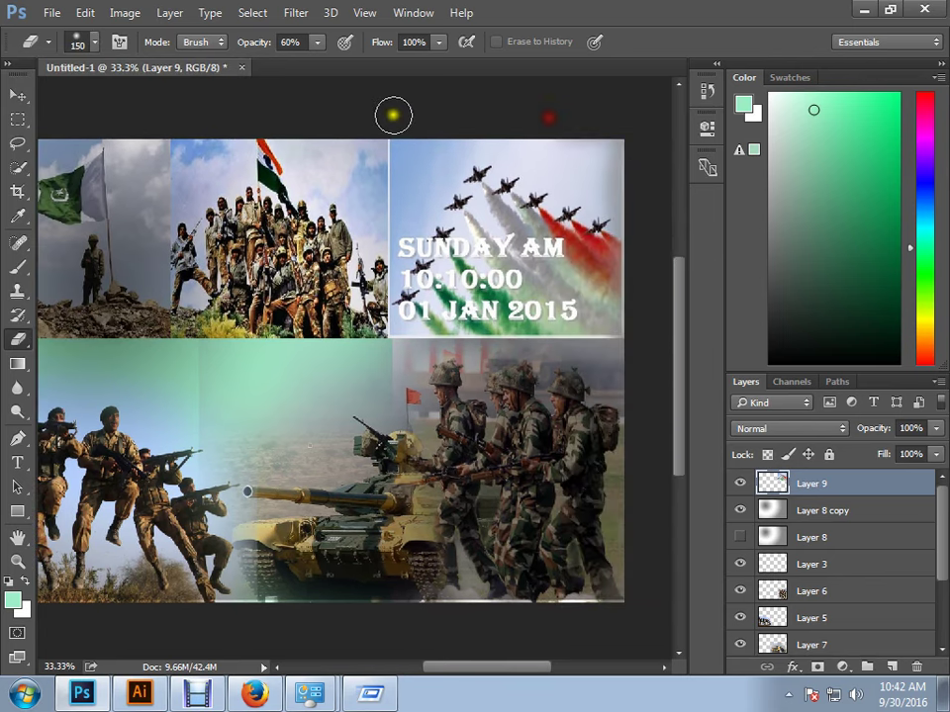
{"action": "key", "text": "bracketright"}
{"action": "key", "text": "bracketright"}
{"action": "key", "text": "bracketright"}
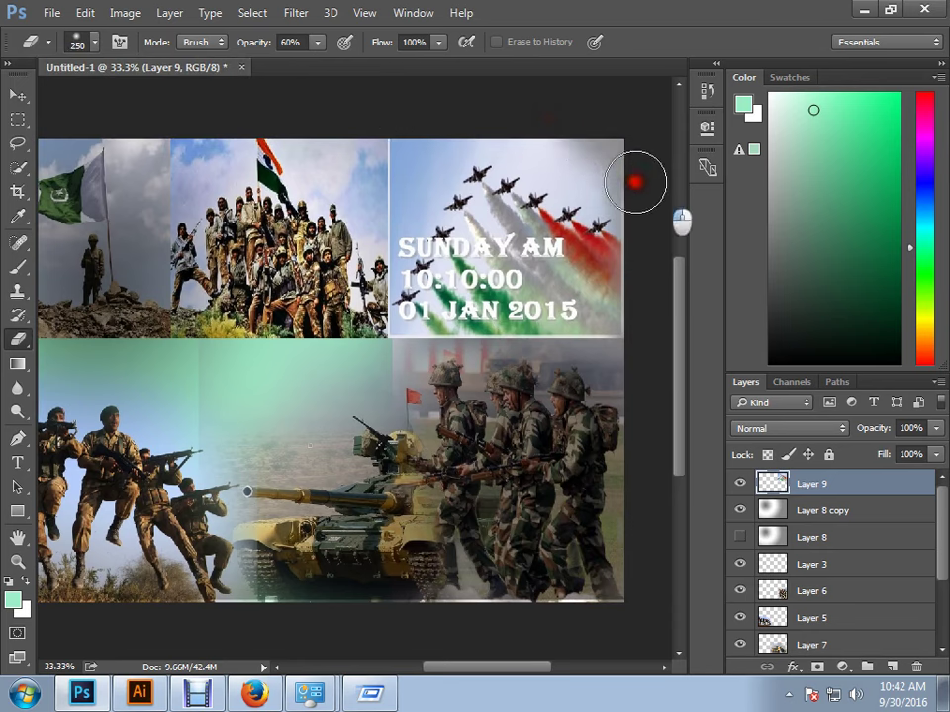
{"action": "mouse_move", "coordinate": [633, 288]}
{"action": "left_mouse_down"}
{"action": "mouse_move", "coordinate": [450, 265]}
{"action": "mouse_move", "coordinate": [360, 148]}
{"action": "left_mouse_up"}
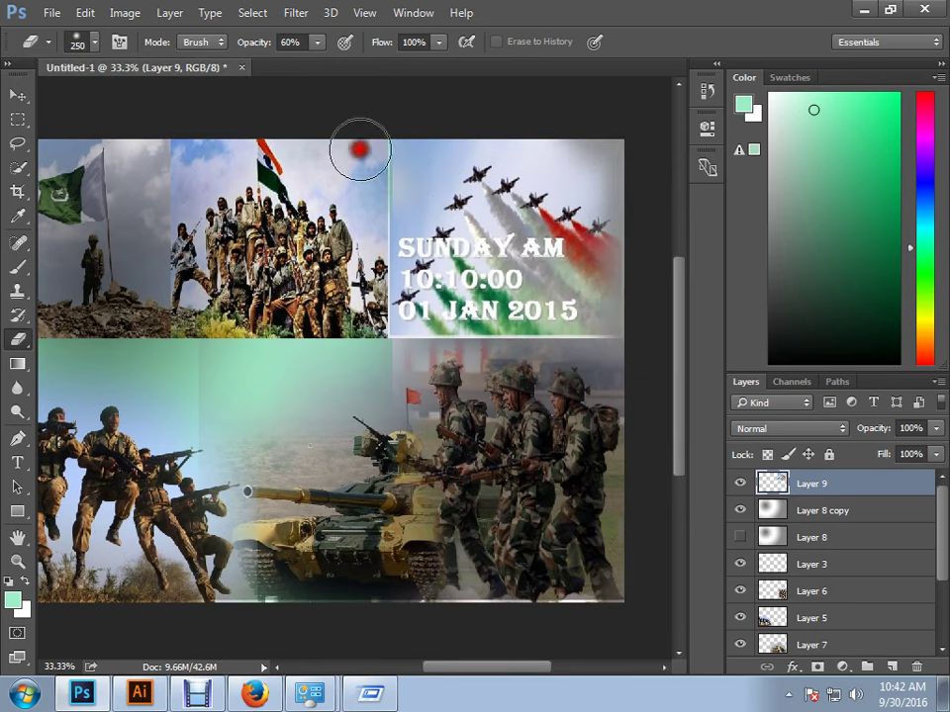
{"action": "left_click_drag", "start_coordinate": [364, 414], "coordinate": [450, 371]}
{"action": "left_click", "coordinate": [20, 96]}
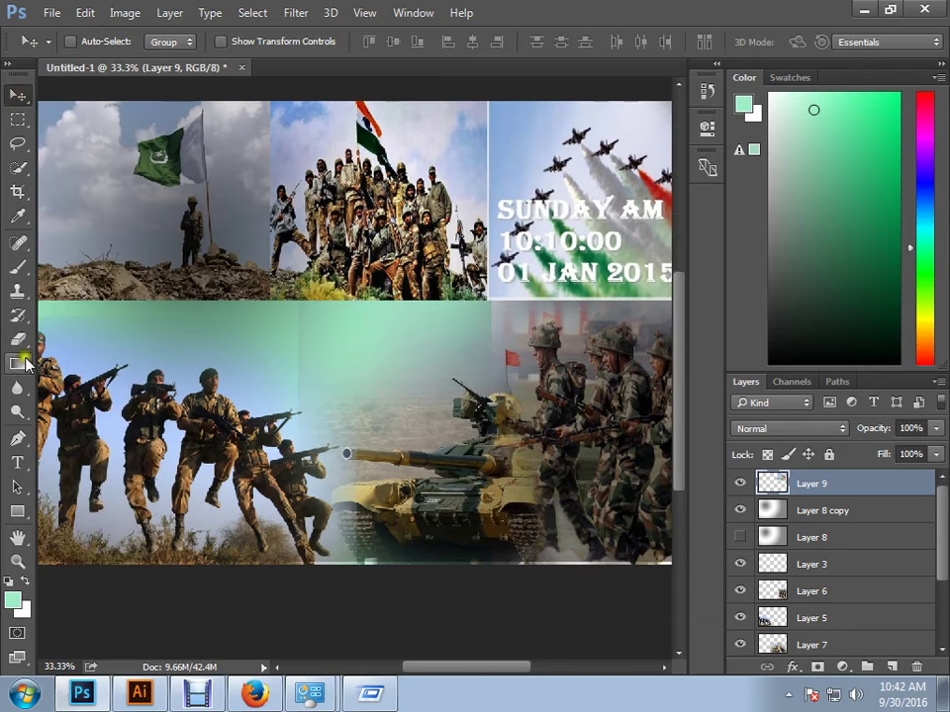
- Add a PAK VS IND text line in the pale green area above the jumping soldiers
{"action": "left_click", "coordinate": [20, 461]}
{"action": "left_click", "coordinate": [167, 358]}
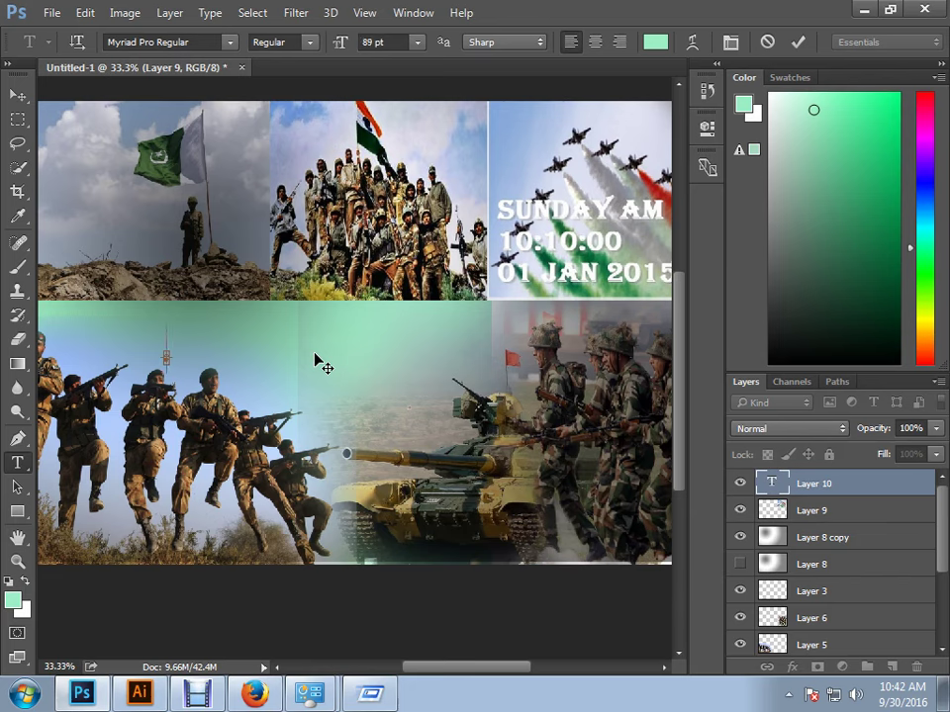
{"action": "type", "text": "PAK"}
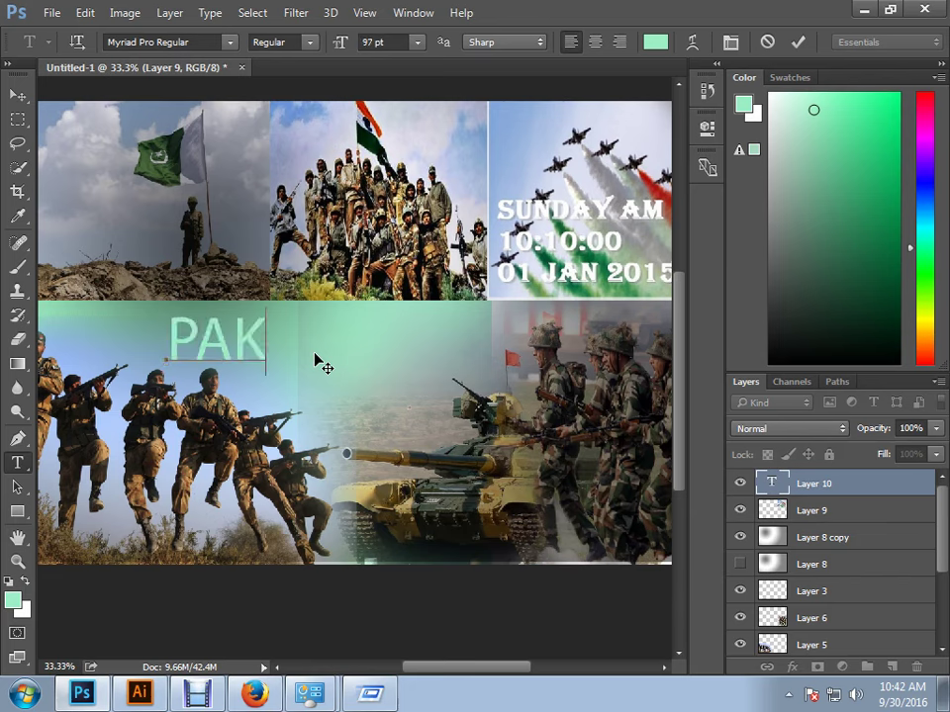
{"action": "type", "text": " VS IN"}
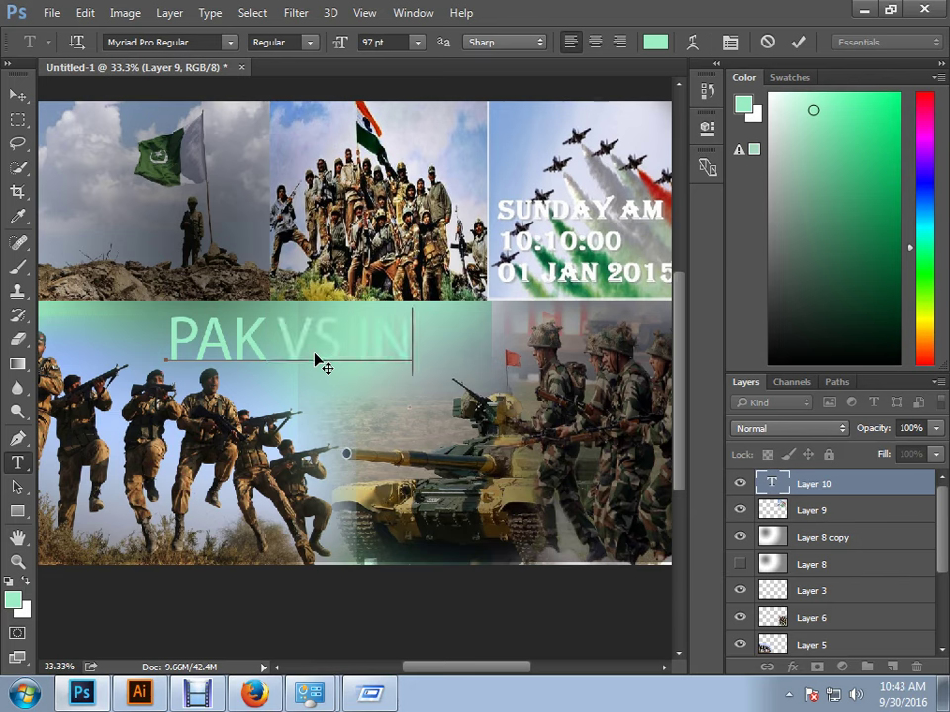
{"action": "type", "text": "D"}
{"action": "left_click", "coordinate": [17, 92]}
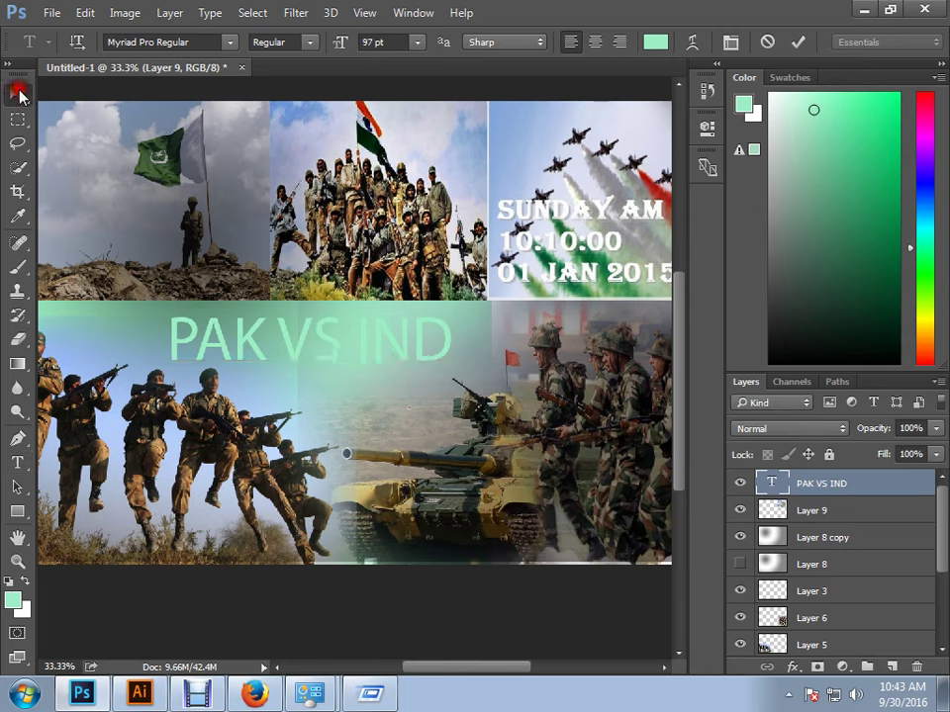
- Enlarge the PAK VS IND text to 139.71 pt and place a duplicate of it directly underneath
{"action": "left_click_drag", "start_coordinate": [455, 327], "coordinate": [549, 254]}
{"action": "key", "text": "ctrl+t"}
{"action": "key", "text": "Return"}
{"action": "left_click_drag", "start_coordinate": [70, 328], "coordinate": [40, 451]}
- Replace the lower duplicate's wording with LIVE WAR MATCH
{"action": "left_click", "coordinate": [17, 462]}
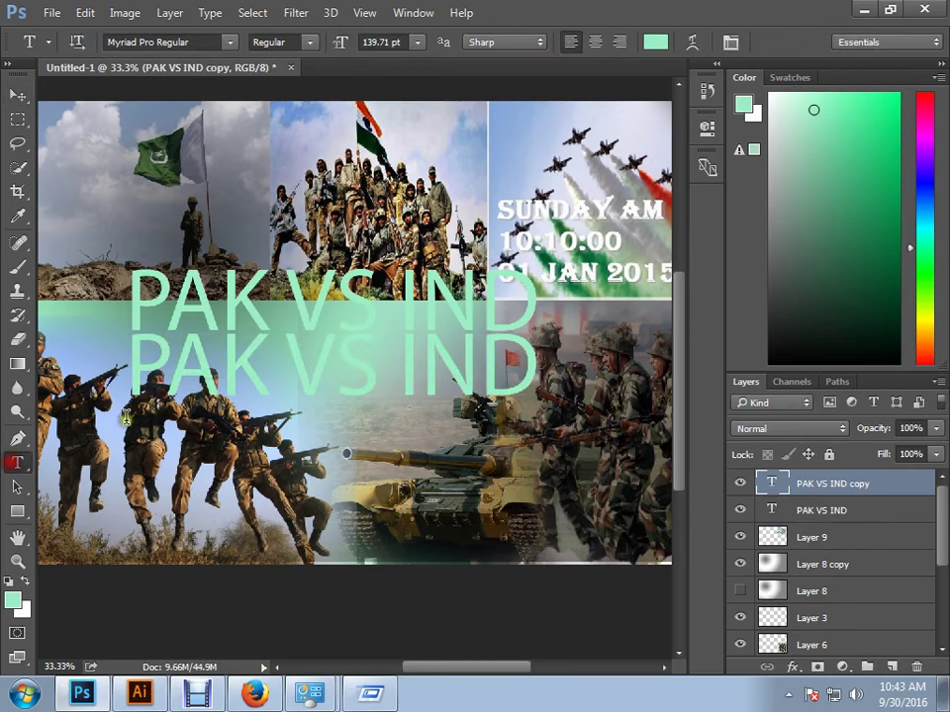
{"action": "left_click", "coordinate": [158, 381]}
{"action": "key", "text": "ctrl+a"}
{"action": "type", "text": "LIVD"}
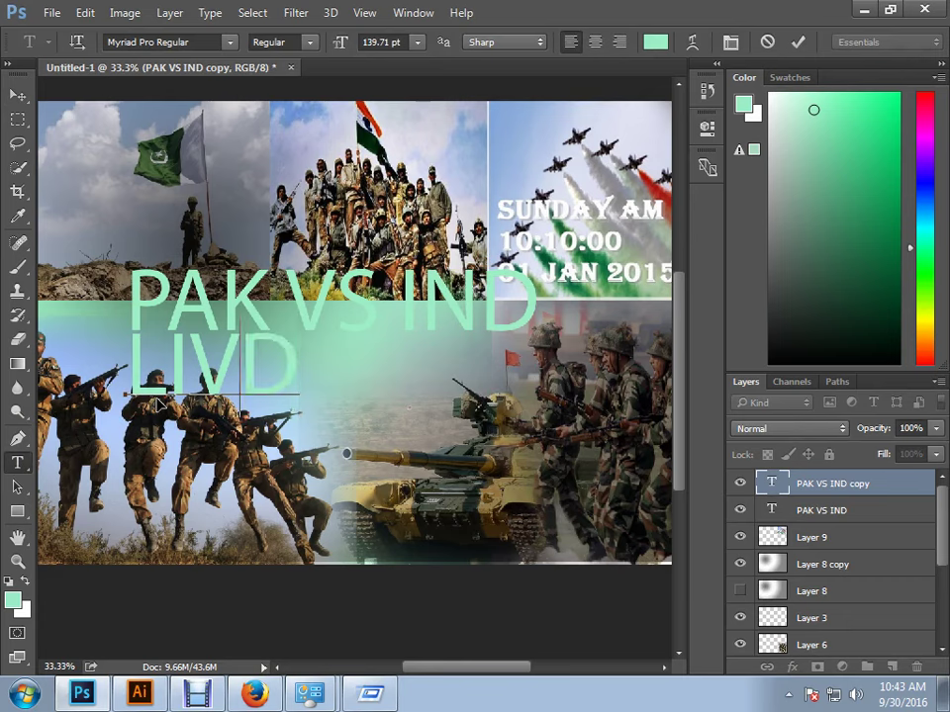
{"action": "key", "text": "BackSpace"}
{"action": "type", "text": "E"}
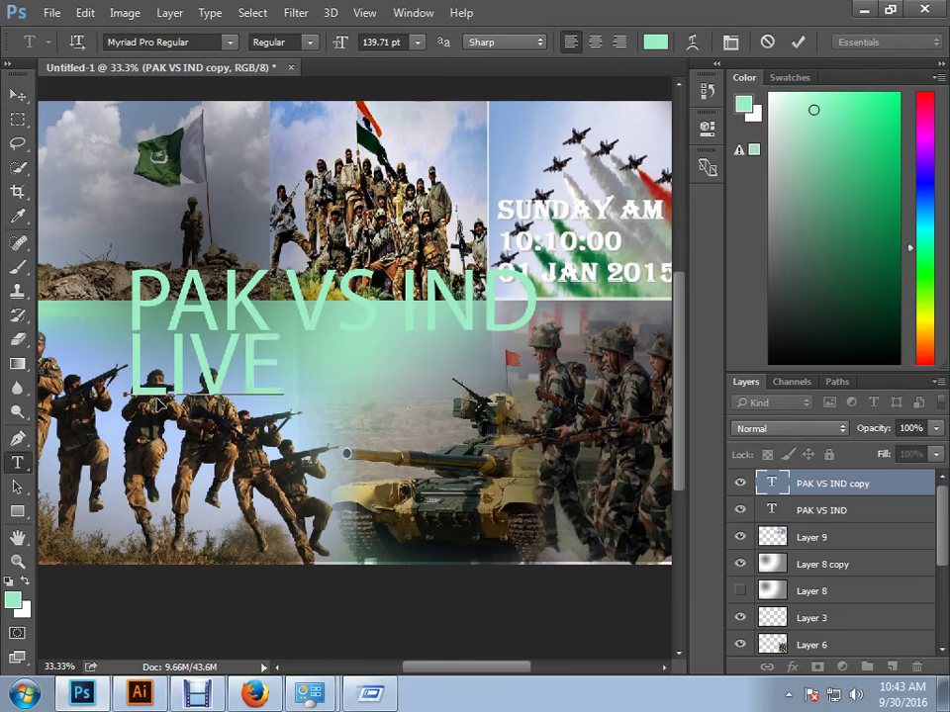
{"action": "type", "text": " WAR MATC"}
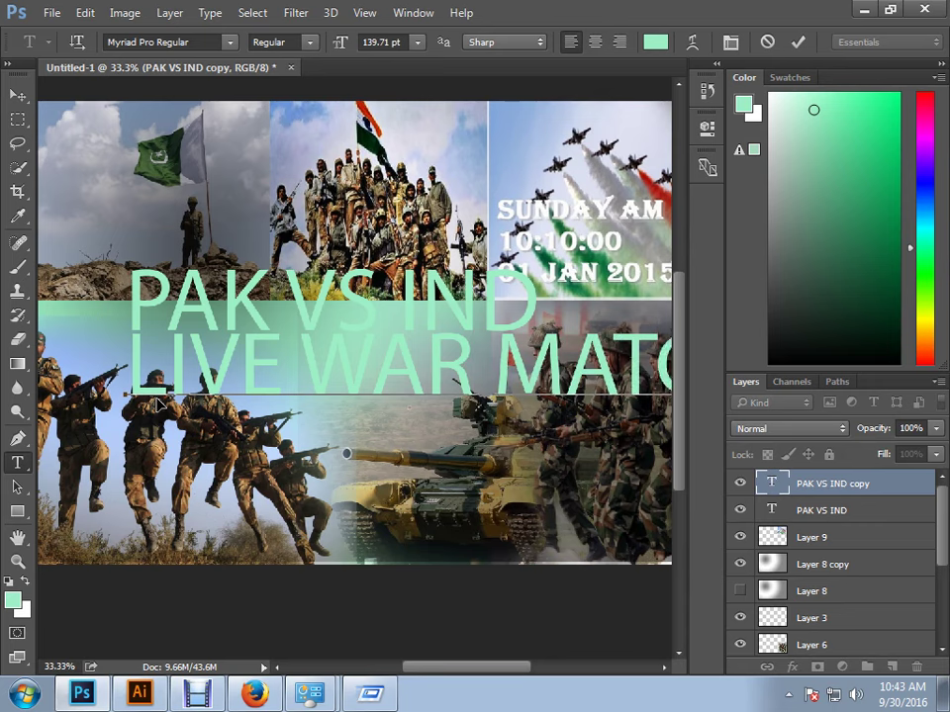
- Reduce the LIVE WAR MATCH line to 113.79 pt
{"action": "key", "text": "shift+Home"}
{"action": "key", "text": "ctrl+shift+comma"}
{"action": "key", "text": "ctrl+shift+comma"}
{"action": "key", "text": "ctrl+shift+comma"}
{"action": "key", "text": "ctrl+shift+comma"}
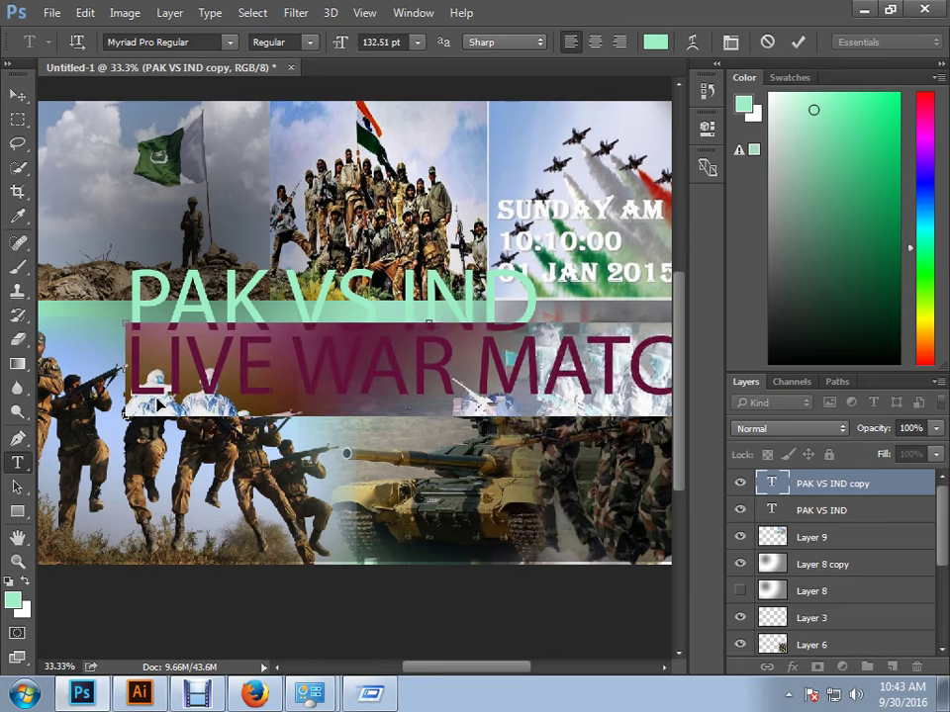
{"action": "key", "text": "ctrl+shift+comma"}
{"action": "key", "text": "ctrl+shift+comma"}
{"action": "key", "text": "ctrl+shift+comma"}
{"action": "key", "text": "ctrl+shift+comma"}
{"action": "key", "text": "ctrl+shift+comma"}
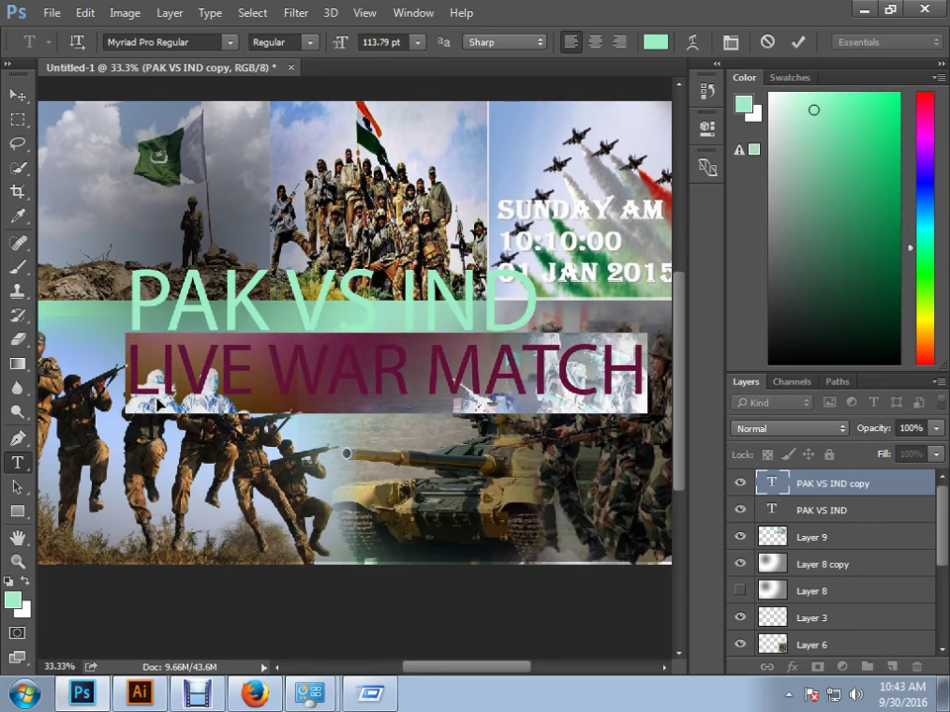
{"action": "left_click", "coordinate": [18, 94]}
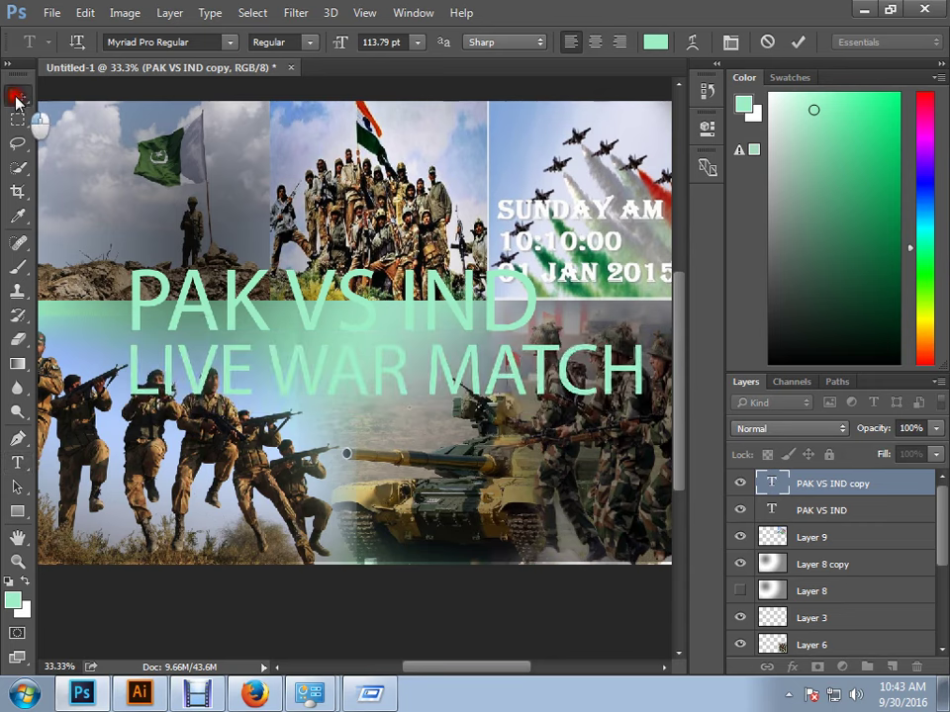
- Recolour the PAK VS IND text pink and move it slightly up from the line below
{"action": "right_click", "coordinate": [335, 309]}
{"action": "left_click", "coordinate": [345, 313]}
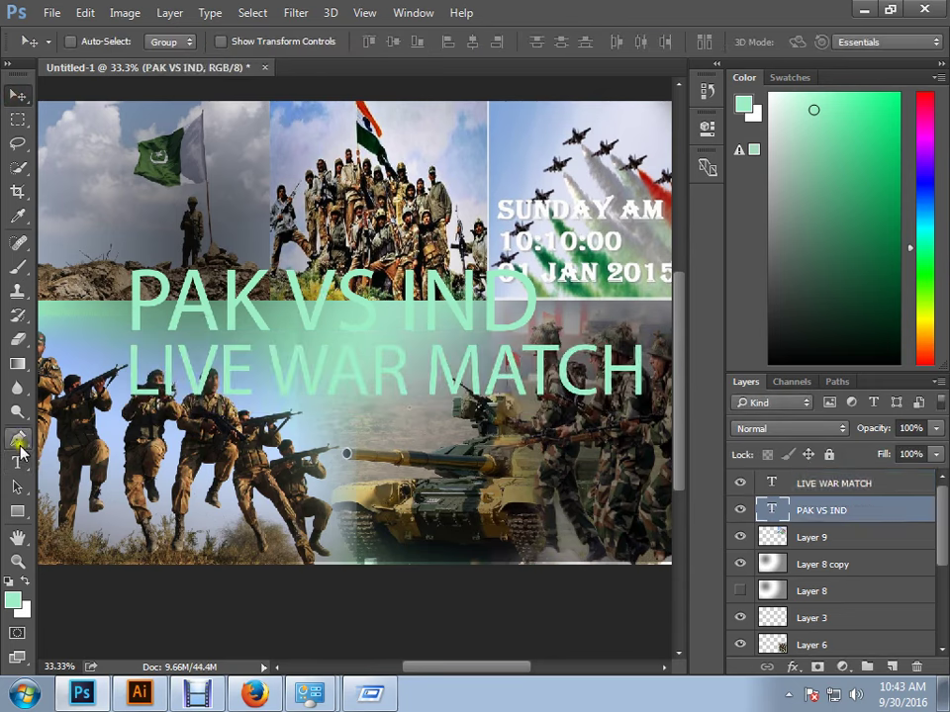
{"action": "left_click", "coordinate": [18, 462]}
{"action": "left_click", "coordinate": [230, 315]}
{"action": "key", "text": "ctrl+a"}
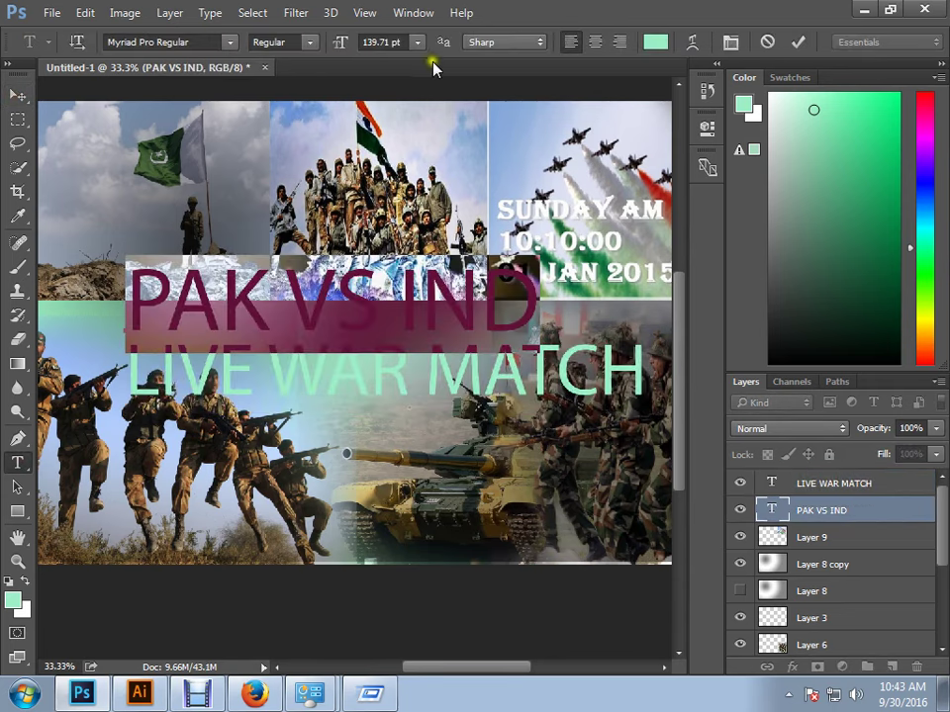
{"action": "left_click", "coordinate": [653, 41]}
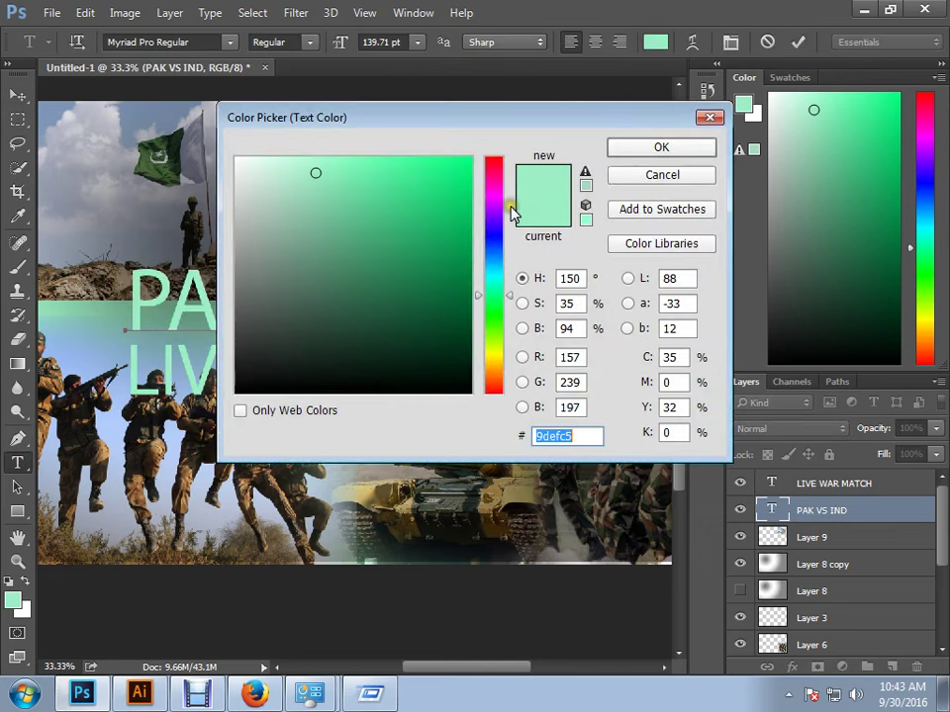
{"action": "left_click_drag", "start_coordinate": [499, 229], "coordinate": [496, 248]}
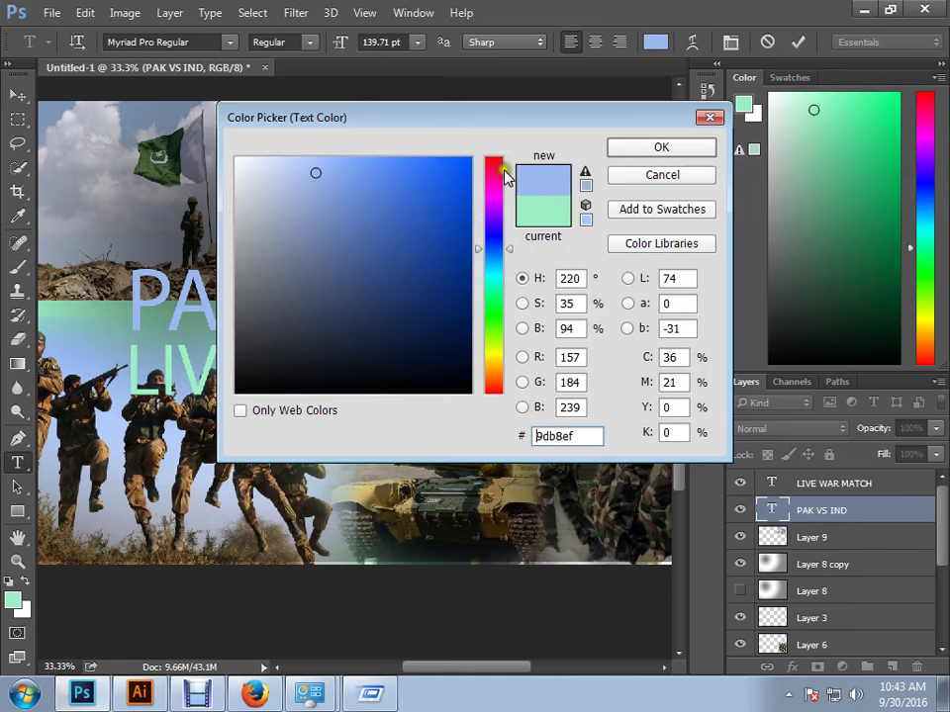
{"action": "left_click_drag", "start_coordinate": [505, 170], "coordinate": [481, 168]}
{"action": "left_click", "coordinate": [648, 147]}
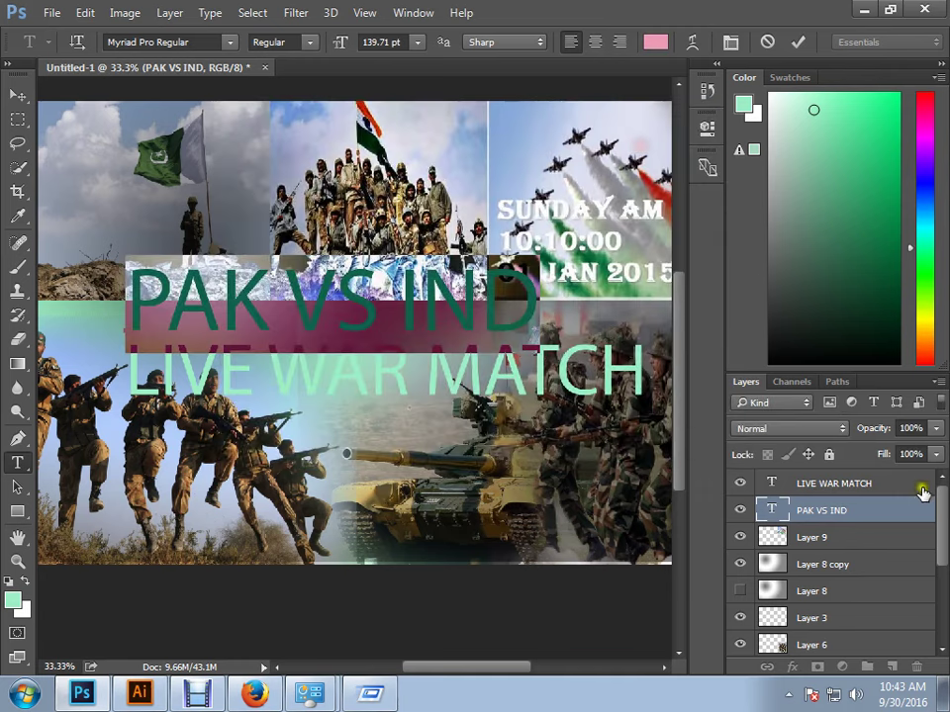
{"action": "left_click", "coordinate": [18, 95]}
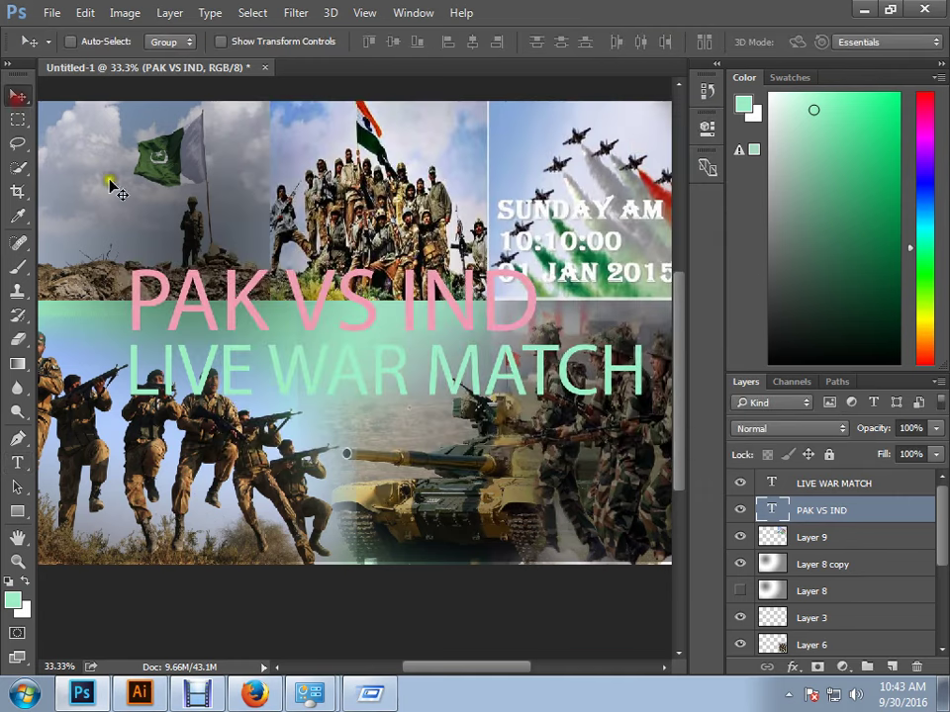
{"action": "left_click_drag", "start_coordinate": [434, 323], "coordinate": [430, 297]}
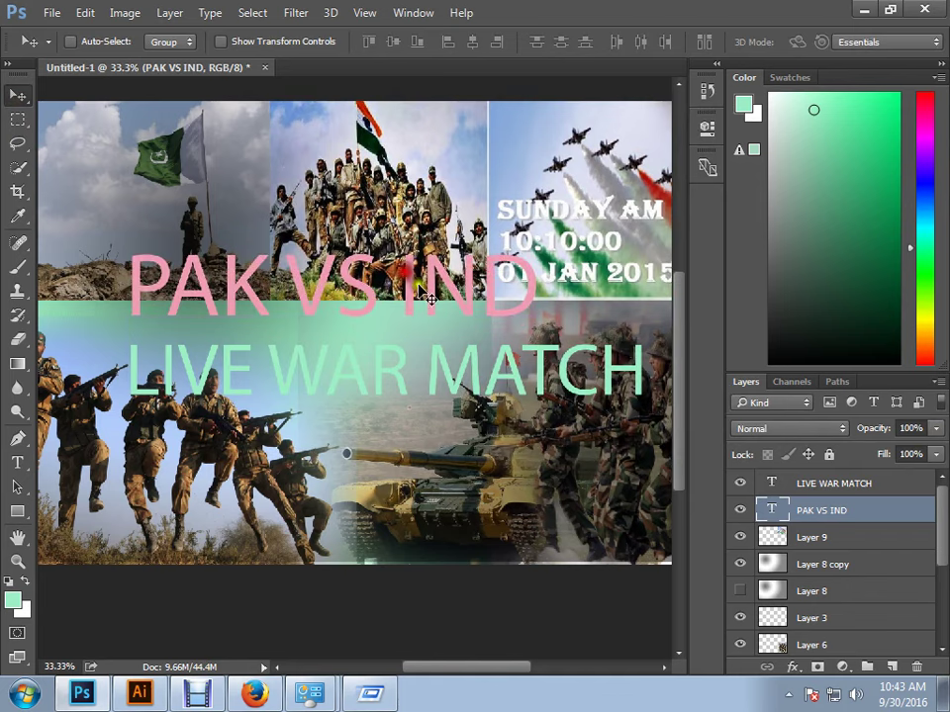
- Give the PAK VS IND text a Multiply drop shadow with 41 px distance and a larger size
{"action": "left_click", "coordinate": [902, 514]}
{"action": "double_click", "coordinate": [903, 515]}
{"action": "left_click", "coordinate": [162, 430]}
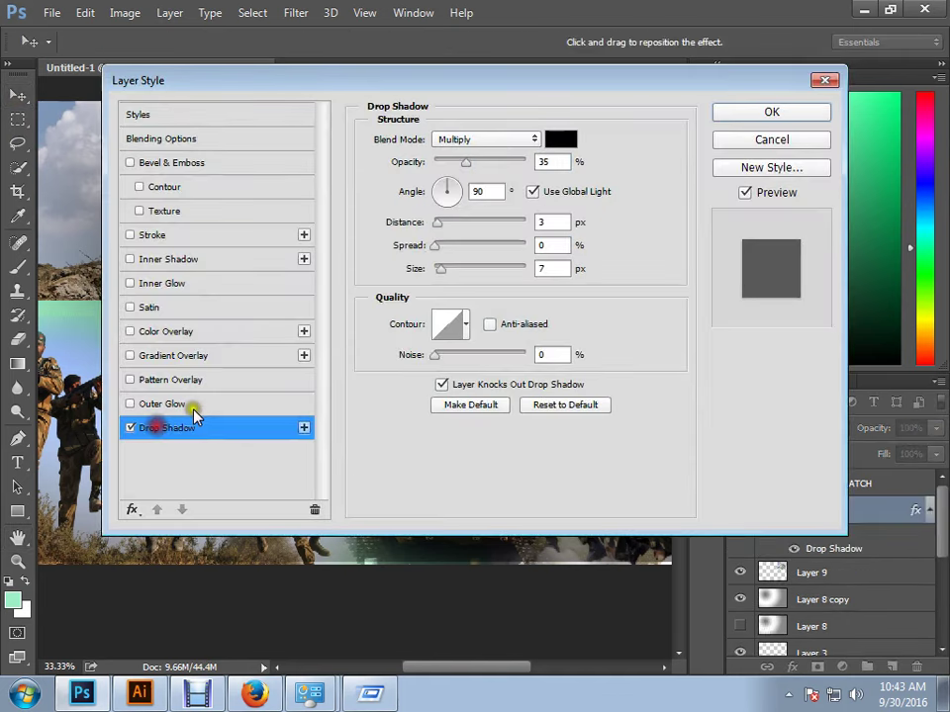
{"action": "left_click_drag", "start_coordinate": [352, 85], "coordinate": [545, 119]}
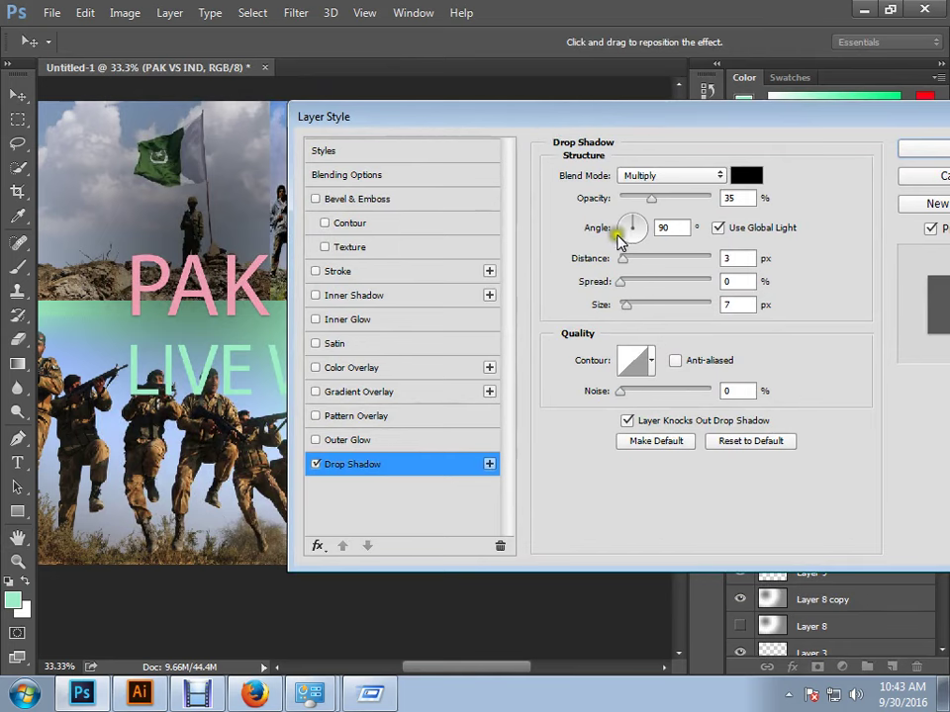
{"action": "left_click_drag", "start_coordinate": [629, 262], "coordinate": [638, 265]}
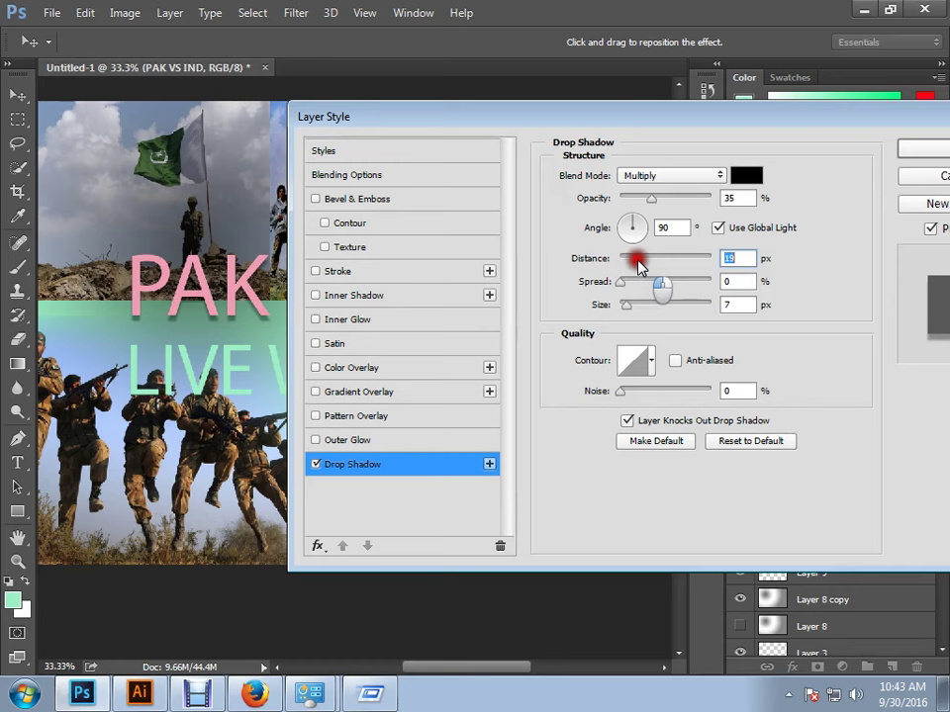
{"action": "left_click_drag", "start_coordinate": [639, 265], "coordinate": [660, 265]}
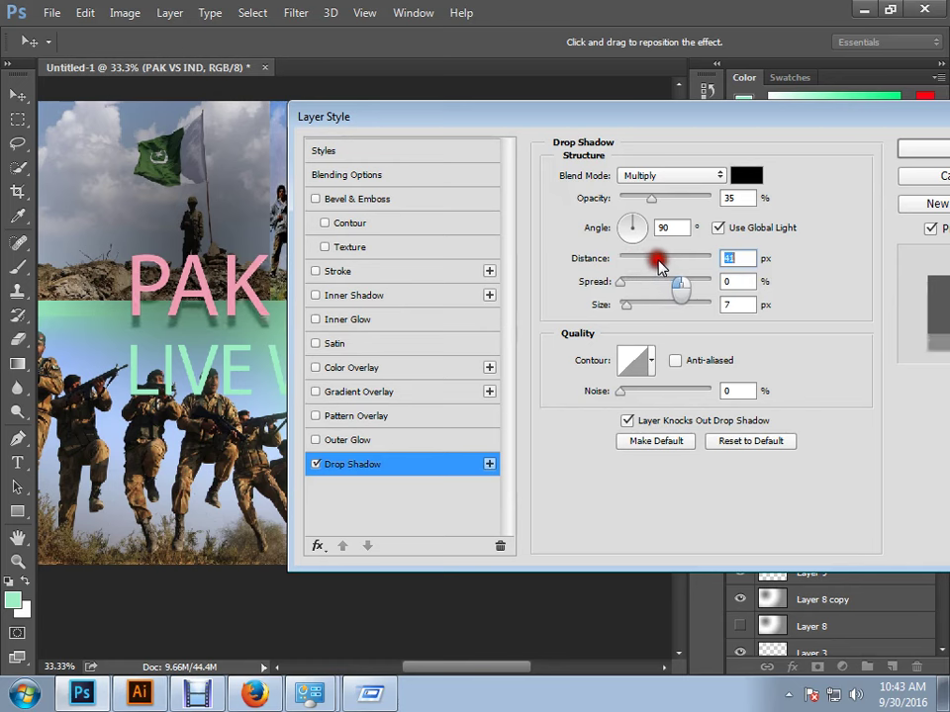
{"action": "left_click_drag", "start_coordinate": [625, 308], "coordinate": [634, 313]}
{"action": "left_click", "coordinate": [918, 148]}
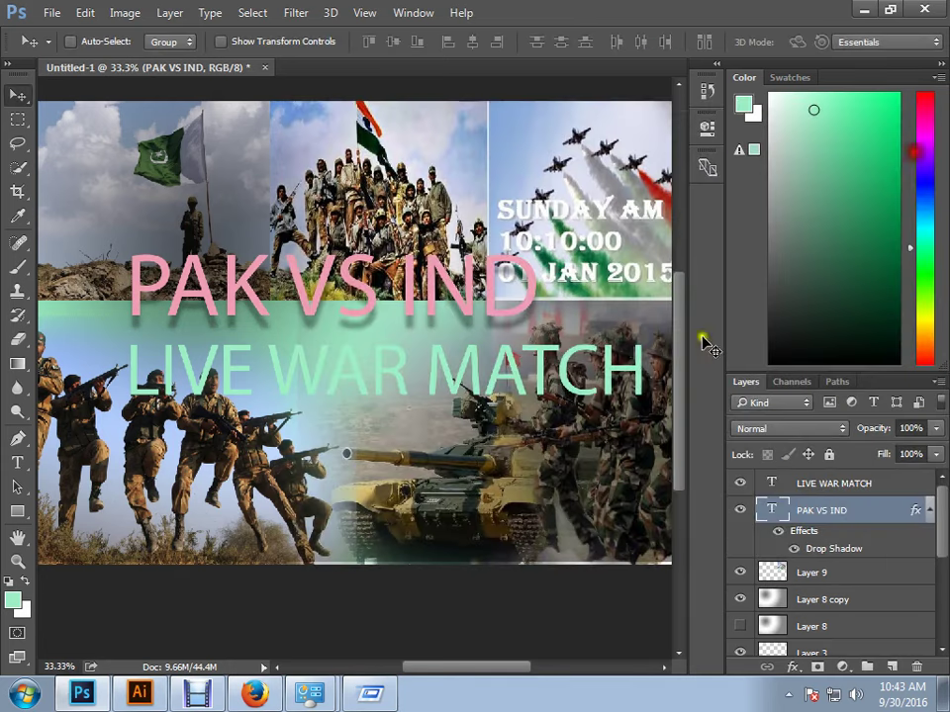
{"action": "right_click", "coordinate": [474, 358]}
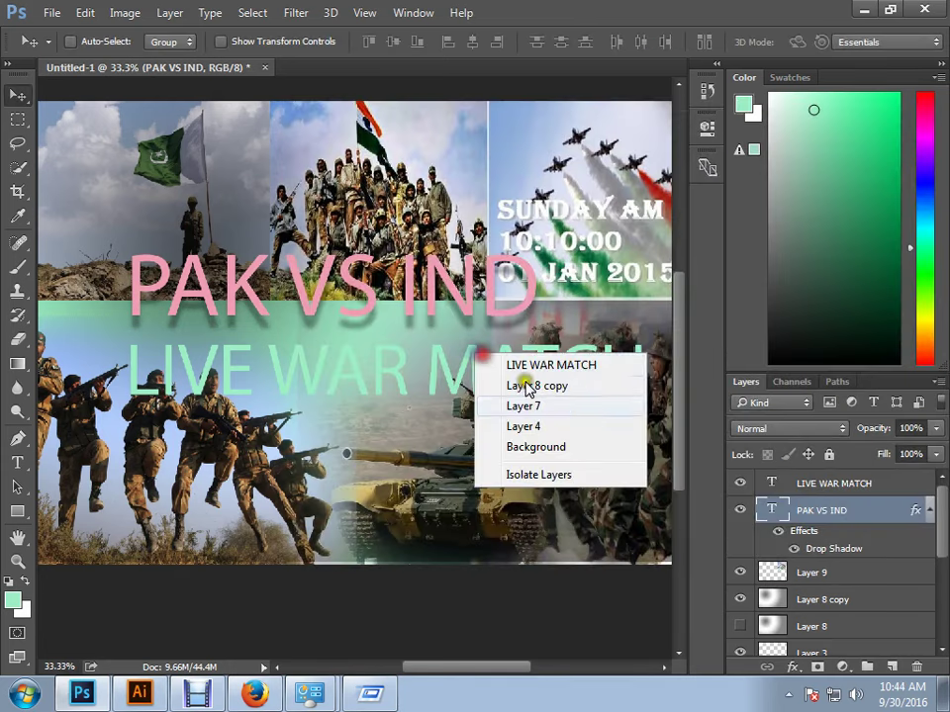
{"action": "left_click", "coordinate": [878, 511]}
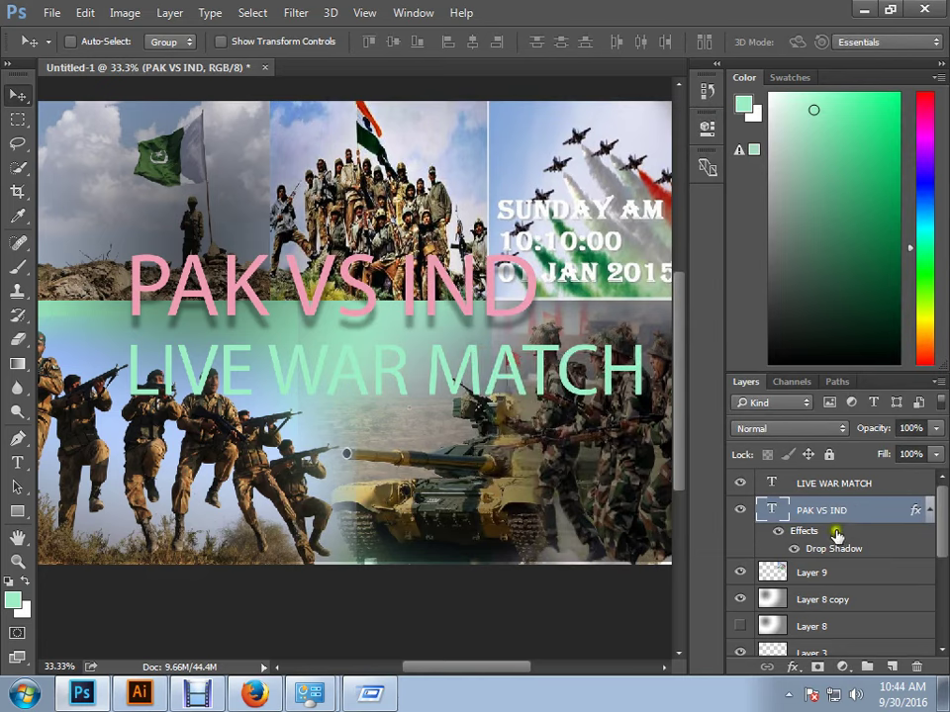
{"action": "double_click", "coordinate": [885, 511]}
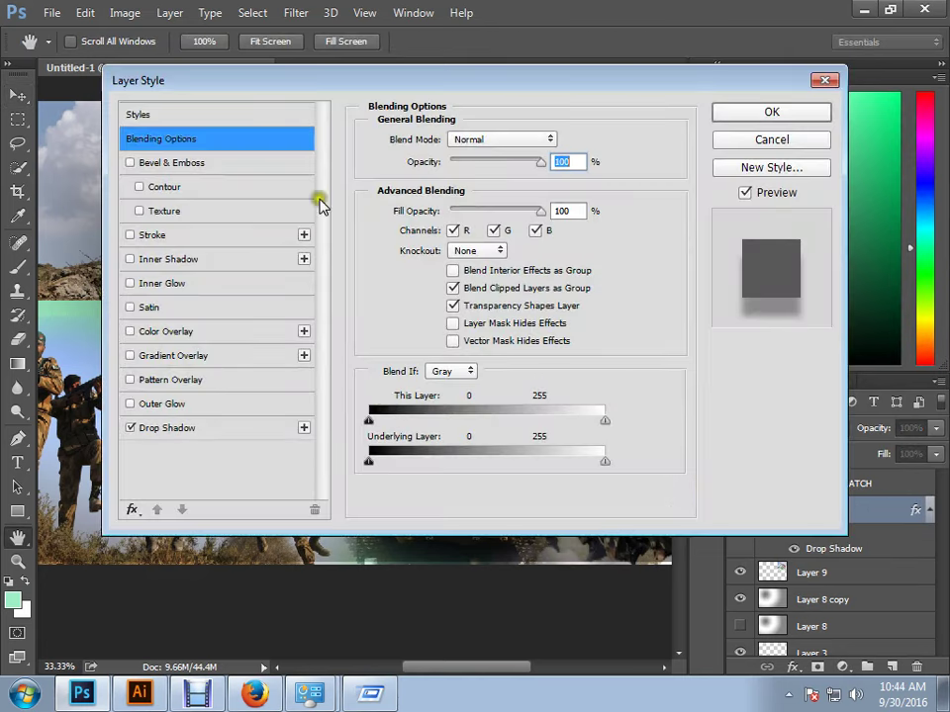
{"action": "left_click", "coordinate": [791, 146]}
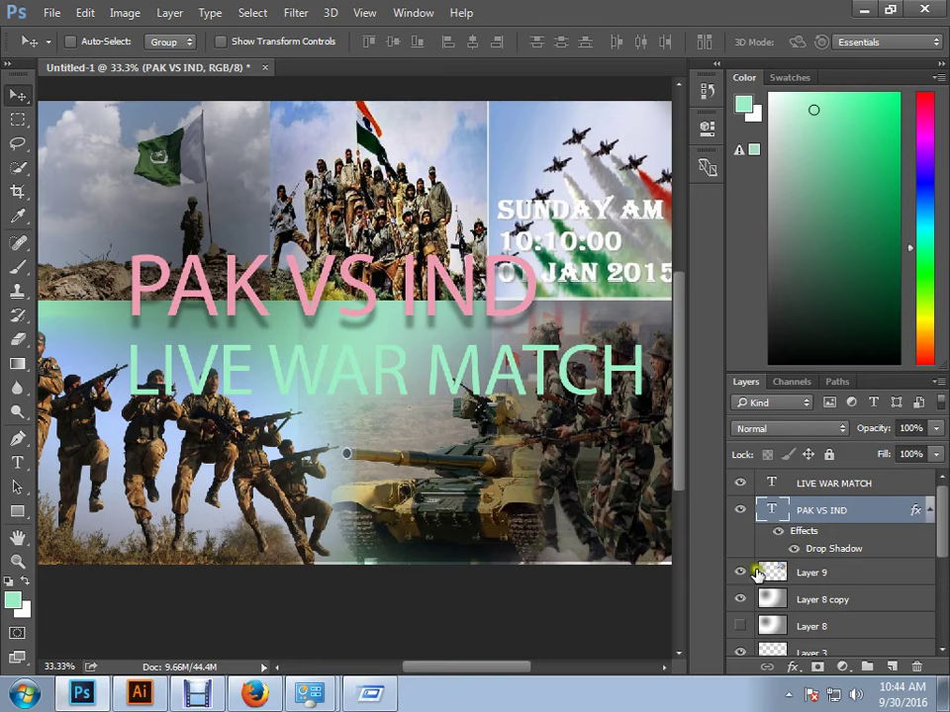
{"action": "left_click", "coordinate": [735, 484]}
{"action": "left_click", "coordinate": [735, 483]}
- Give LIVE WAR MATCH a drop shadow with 63% opacity, 14% spread and 43 px size, and shift the line sideways to centre it under PAK VS IND
{"action": "double_click", "coordinate": [869, 482]}
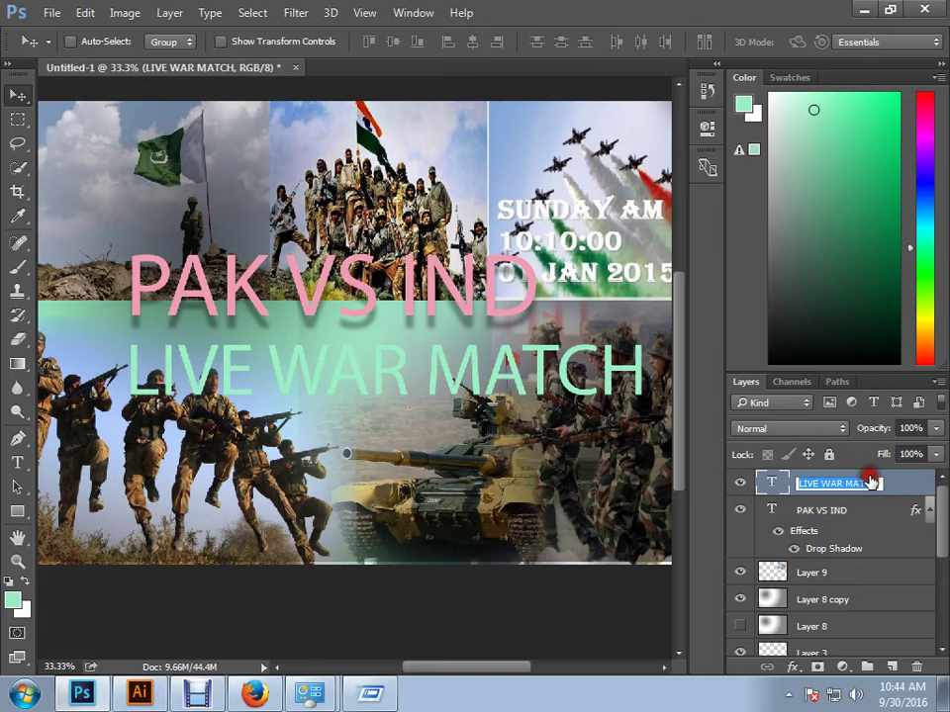
{"action": "double_click", "coordinate": [907, 484]}
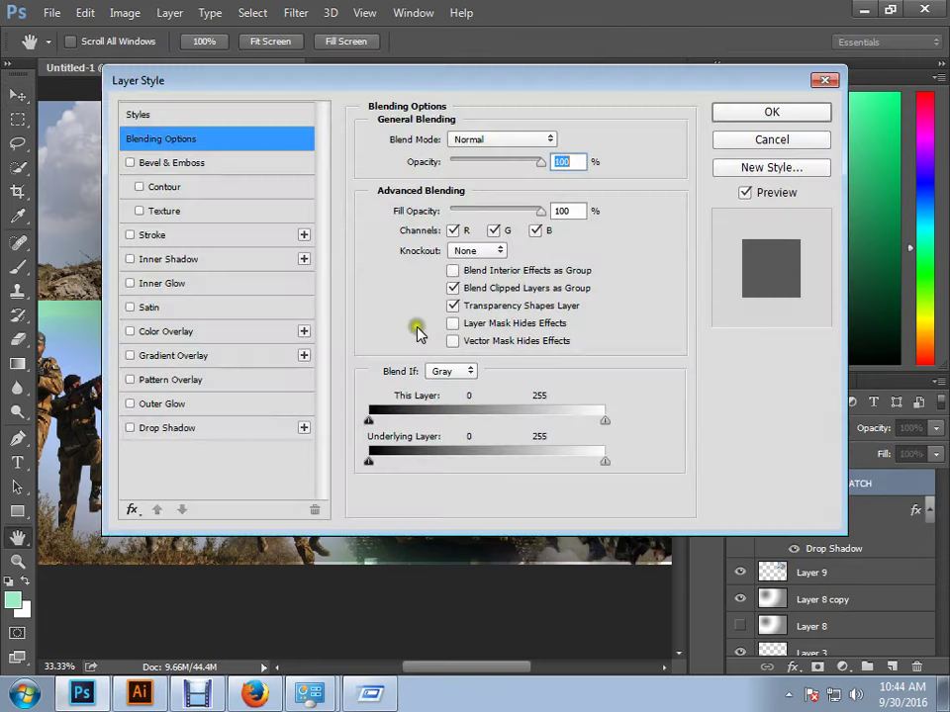
{"action": "left_click", "coordinate": [165, 429]}
{"action": "left_click_drag", "start_coordinate": [280, 79], "coordinate": [409, 78]}
{"action": "left_click_drag", "start_coordinate": [580, 164], "coordinate": [606, 161]}
{"action": "mouse_move", "coordinate": [557, 271]}
{"action": "left_mouse_down"}
{"action": "mouse_move", "coordinate": [564, 270]}
{"action": "mouse_move", "coordinate": [547, 248]}
{"action": "mouse_move", "coordinate": [561, 251]}
{"action": "left_mouse_up"}
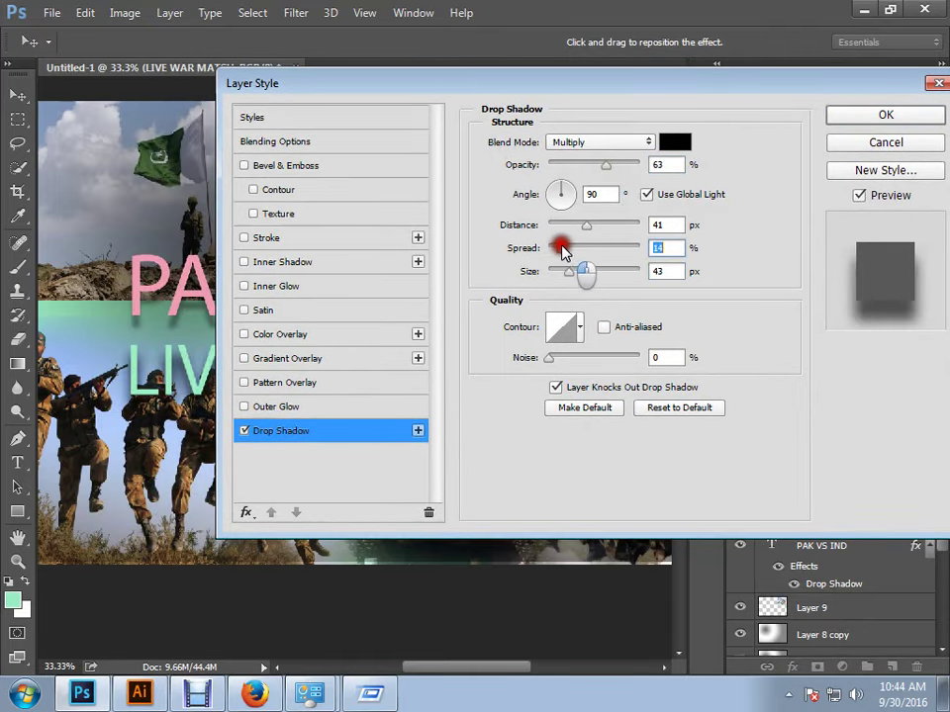
{"action": "left_click", "coordinate": [859, 116]}
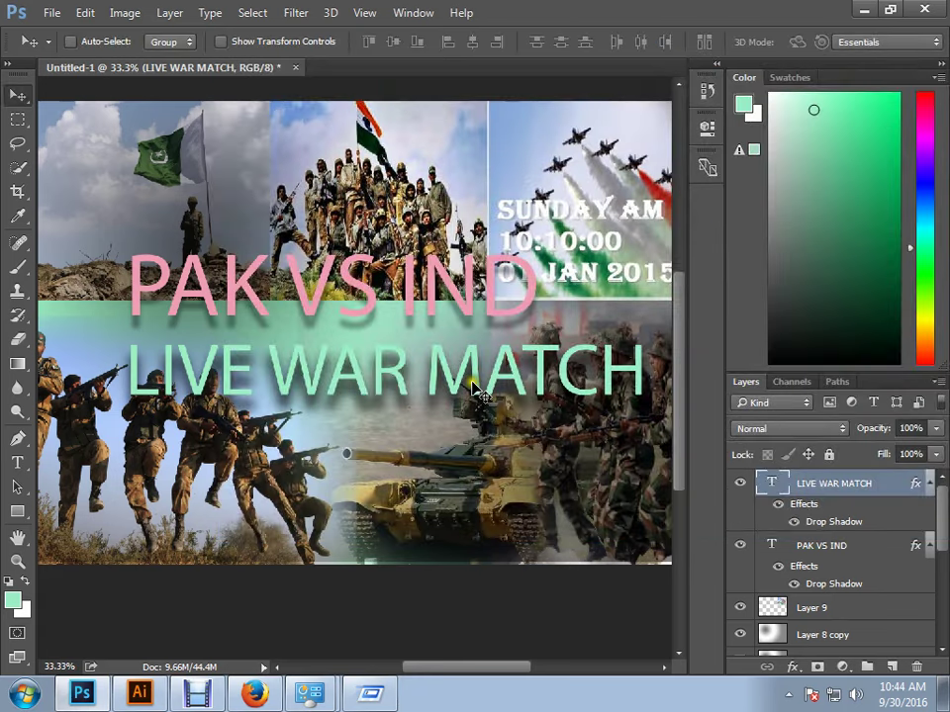
{"action": "left_click_drag", "start_coordinate": [473, 388], "coordinate": [410, 383]}
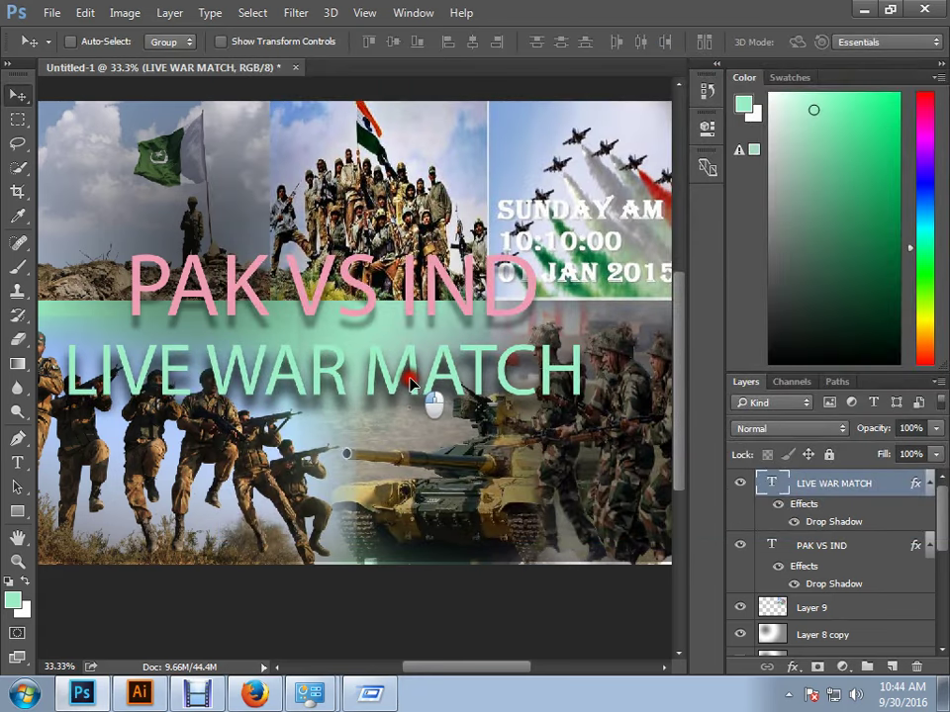
{"action": "left_click", "coordinate": [774, 482], "text": "ctrl"}
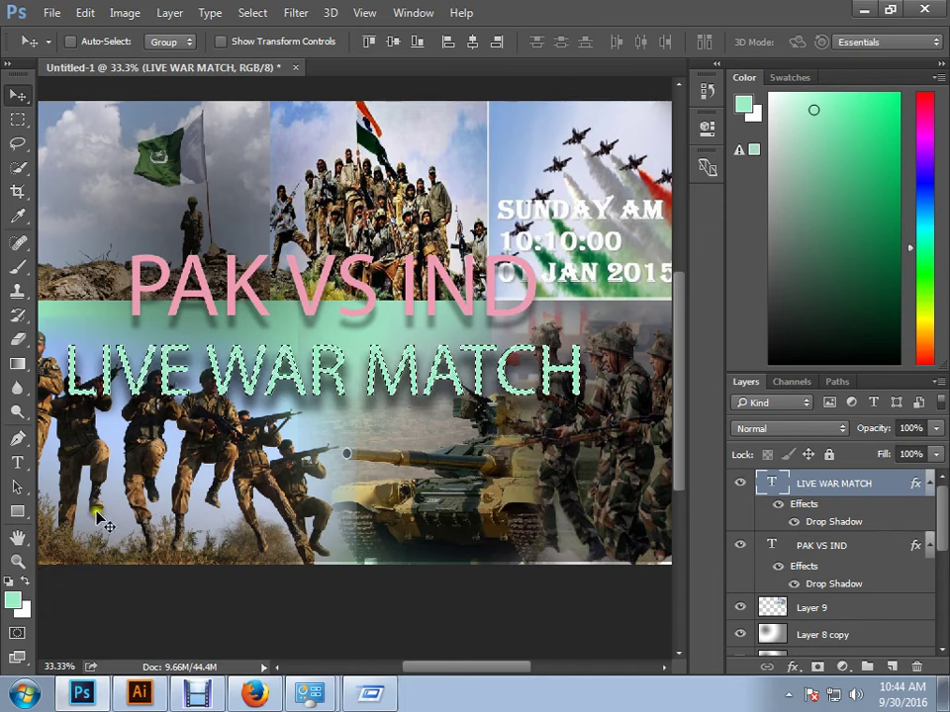
{"action": "left_click", "coordinate": [17, 143]}
{"action": "left_click", "coordinate": [76, 148]}
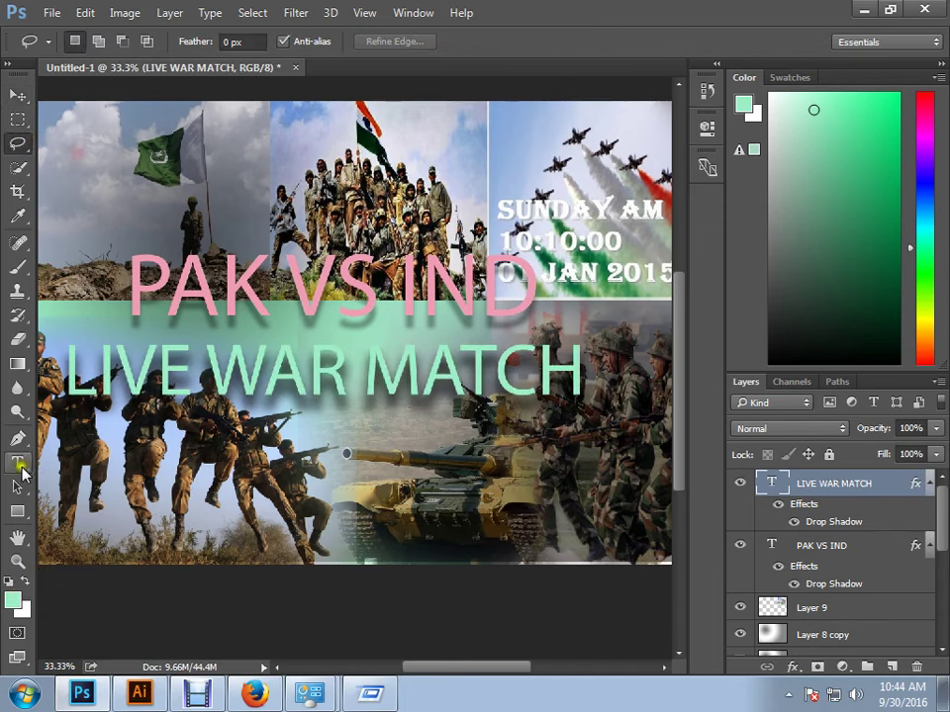
- Recolour the LIVE WAR MATCH text red (ff0101) and shift the line slightly right to centre it under PAK VS IND
{"action": "left_click", "coordinate": [19, 464]}
{"action": "triple_click", "coordinate": [203, 384]}
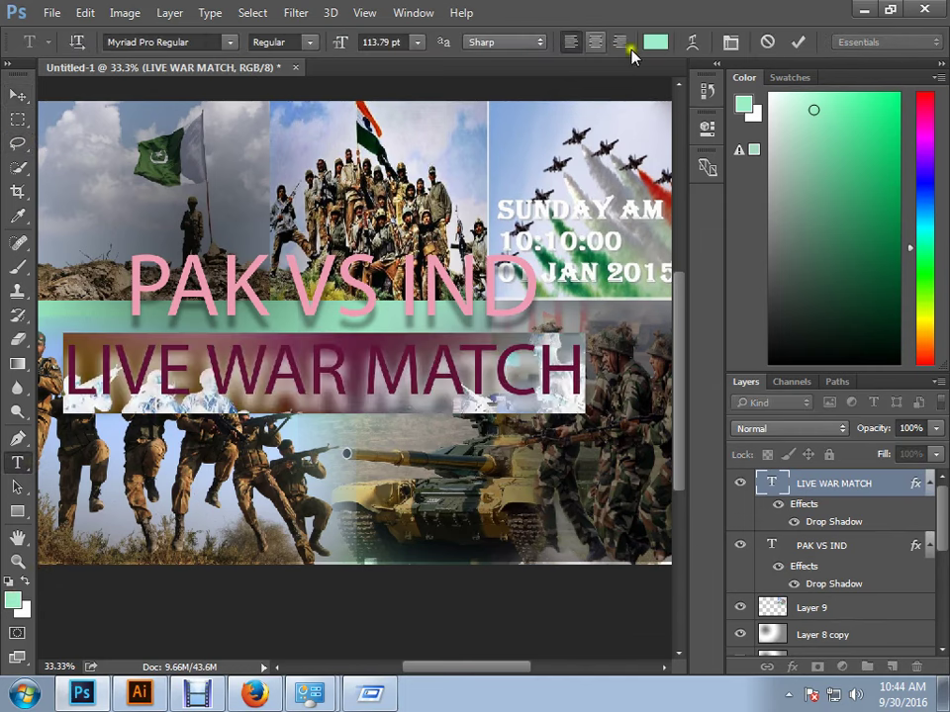
{"action": "left_click", "coordinate": [655, 42]}
{"action": "mouse_move", "coordinate": [495, 166]}
{"action": "left_mouse_down"}
{"action": "mouse_move", "coordinate": [499, 158]}
{"action": "mouse_move", "coordinate": [471, 152]}
{"action": "left_mouse_up"}
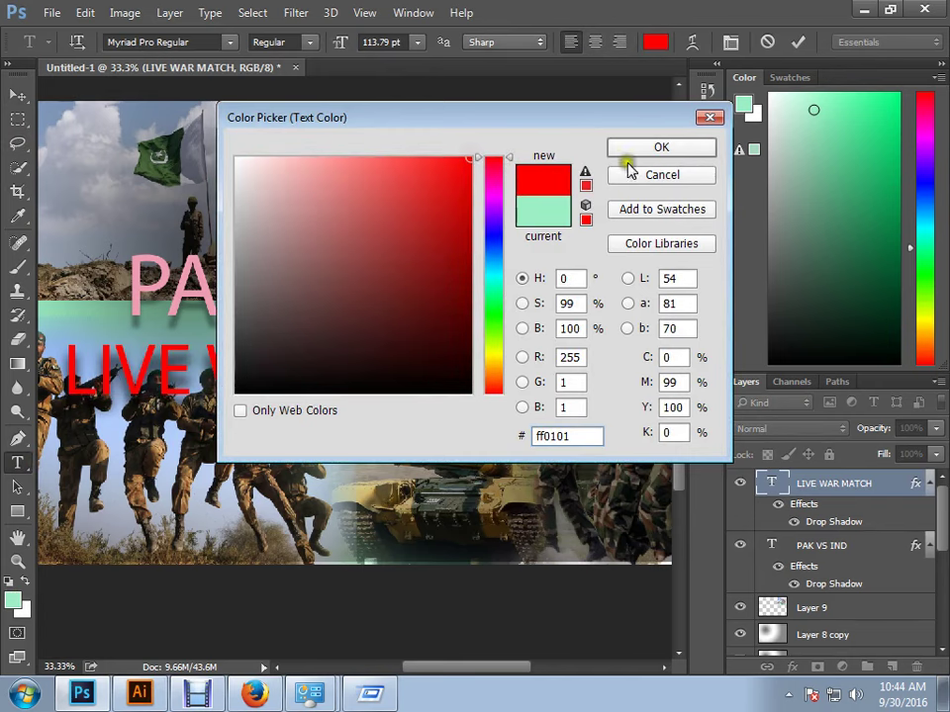
{"action": "left_click", "coordinate": [625, 149]}
{"action": "left_click", "coordinate": [18, 94]}
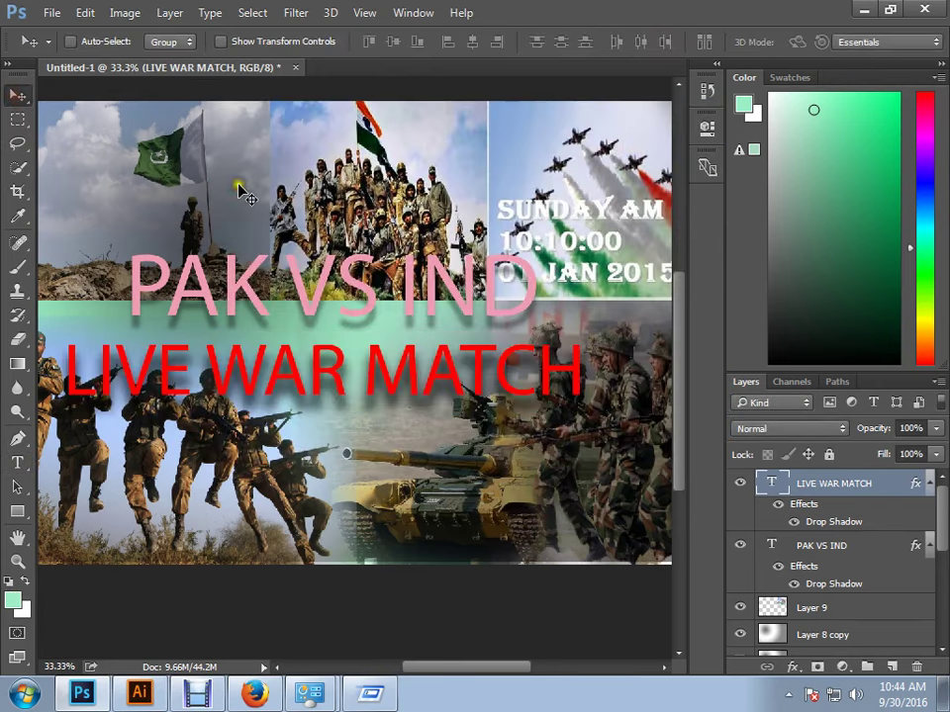
{"action": "left_click_drag", "start_coordinate": [423, 362], "coordinate": [433, 362]}
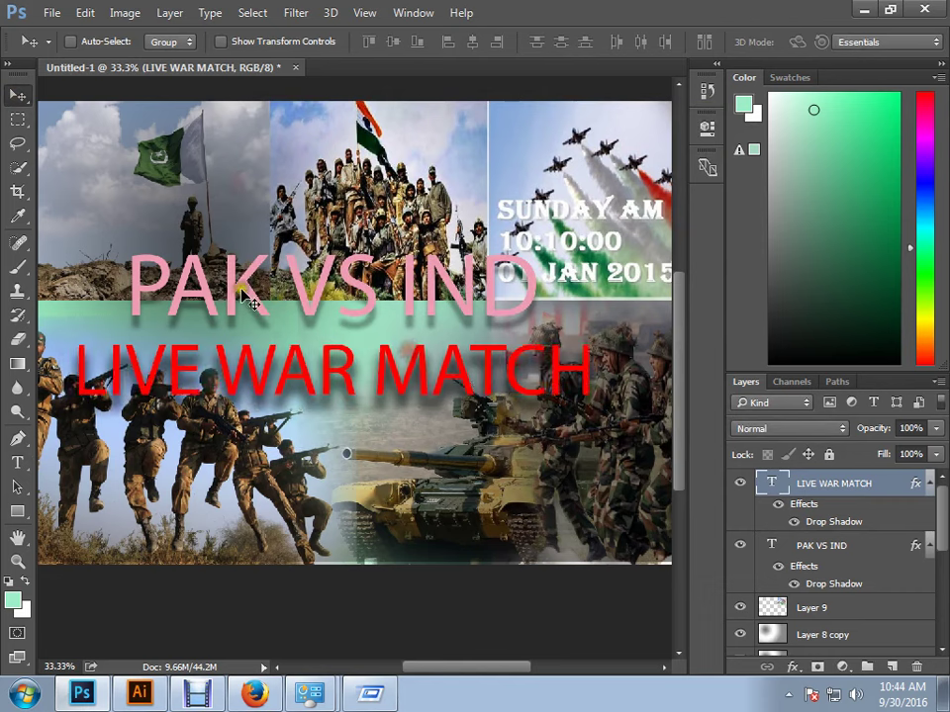
- Recolour only the word PAK in the PAK VS IND text dark green (0e6c09)
{"action": "right_click", "coordinate": [272, 299]}
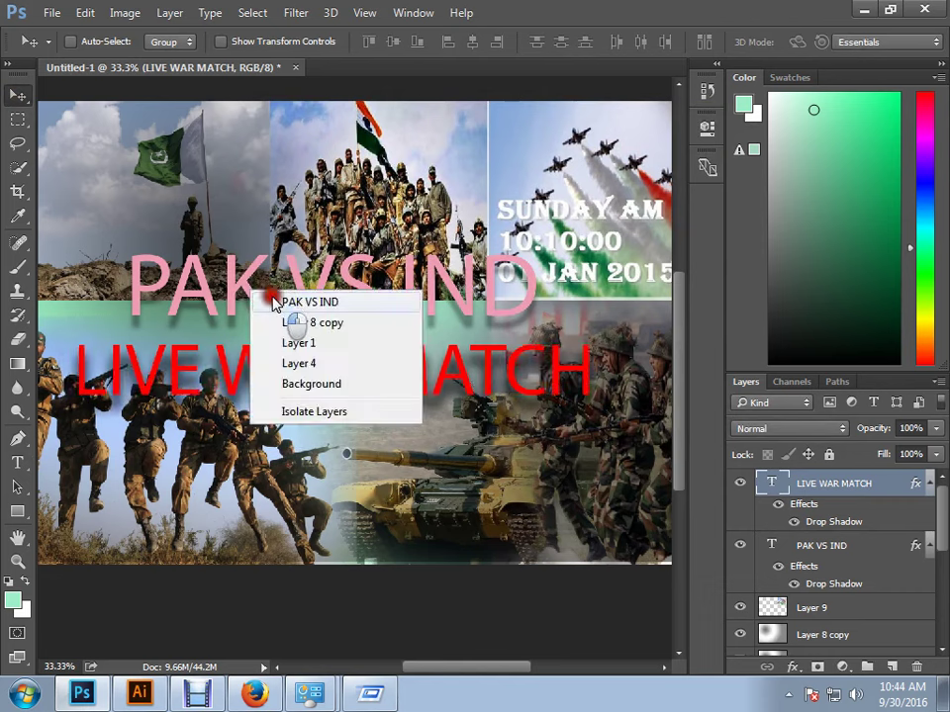
{"action": "left_click", "coordinate": [274, 303]}
{"action": "left_click", "coordinate": [17, 462]}
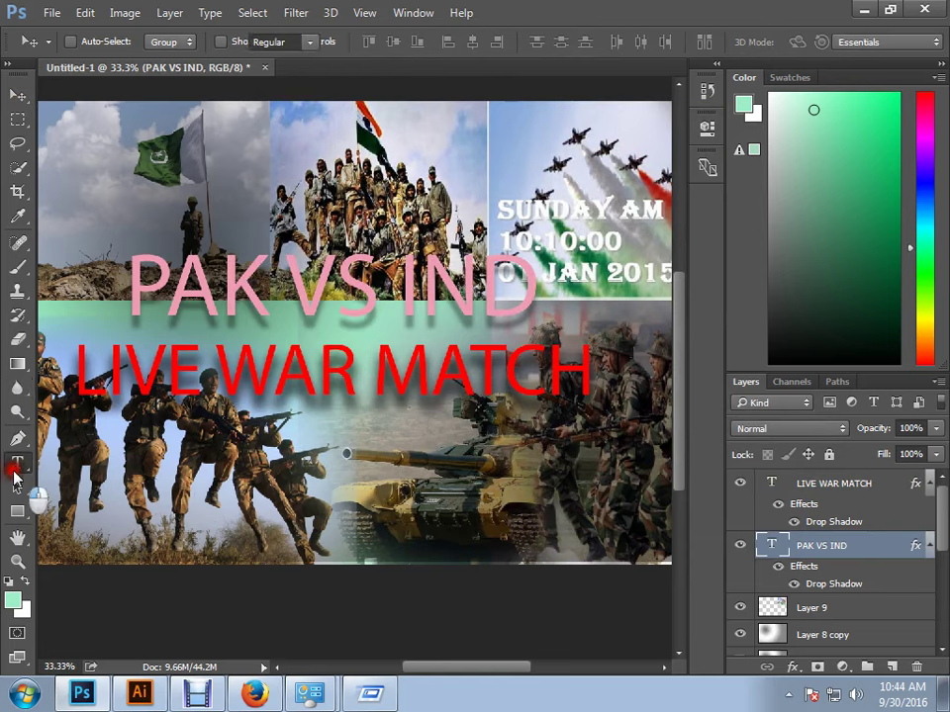
{"action": "left_click_drag", "start_coordinate": [241, 294], "coordinate": [125, 294]}
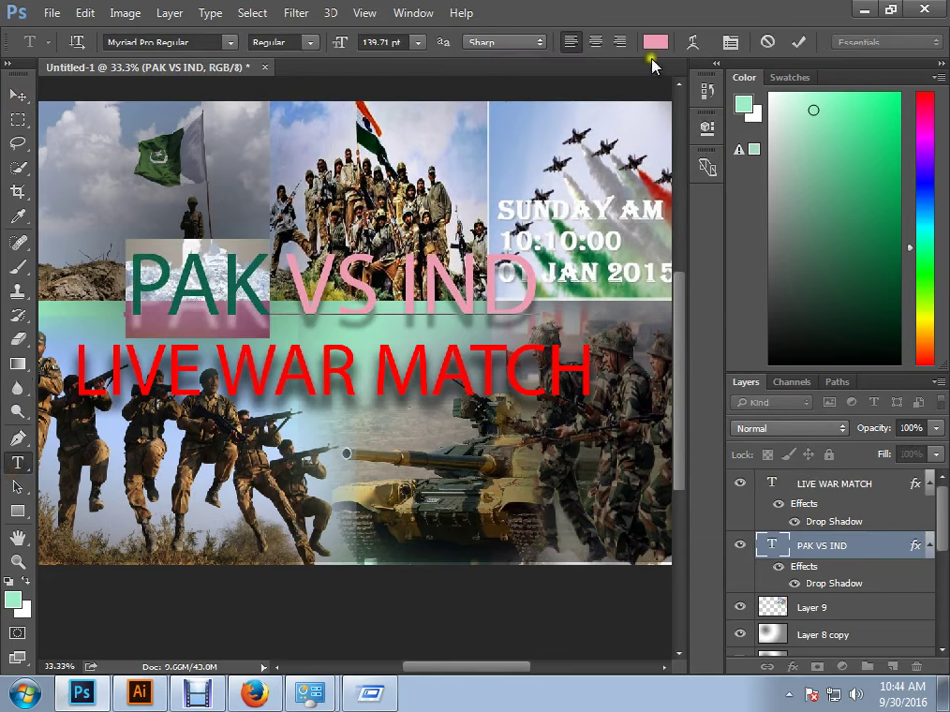
{"action": "left_click", "coordinate": [655, 42]}
{"action": "left_click", "coordinate": [498, 242]}
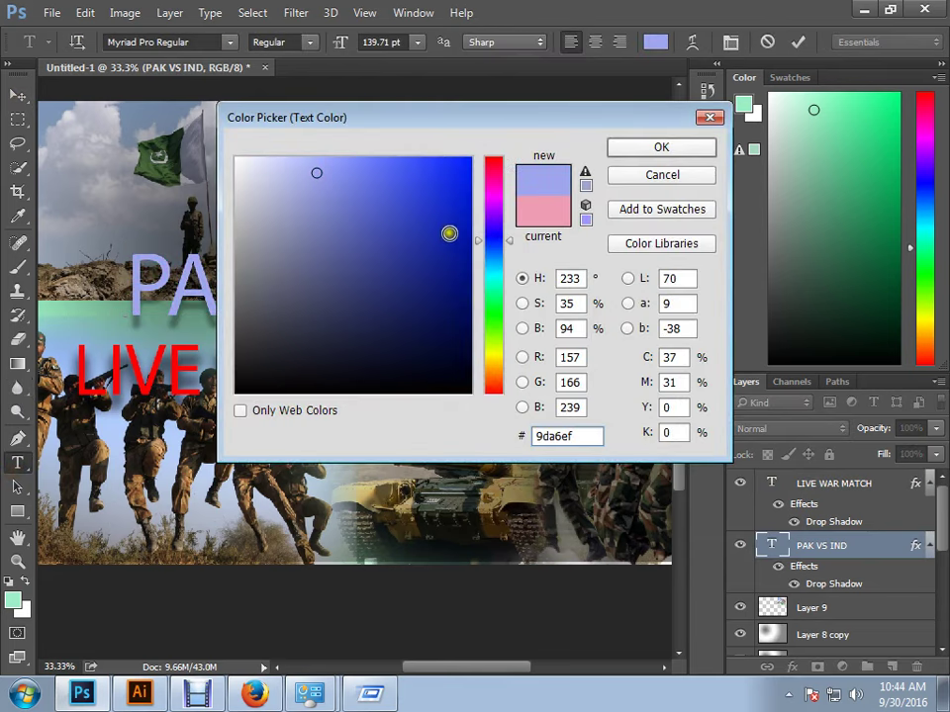
{"action": "left_click_drag", "start_coordinate": [494, 262], "coordinate": [495, 316]}
{"action": "left_click_drag", "start_coordinate": [455, 282], "coordinate": [448, 294]}
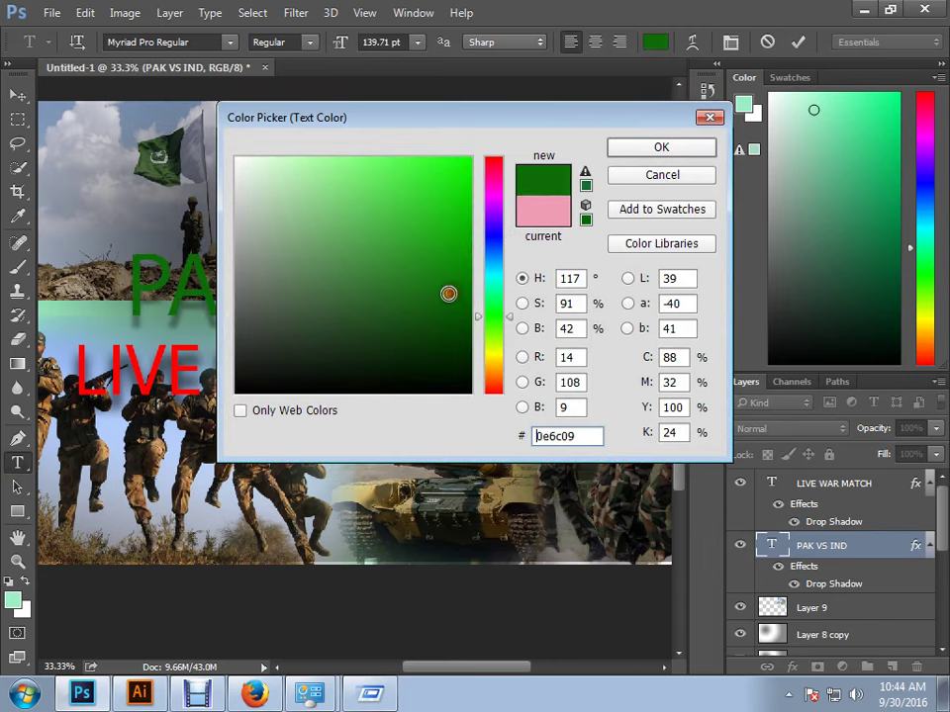
{"action": "left_click", "coordinate": [644, 158]}
- Recolour only the word IND in the PAK VS IND text blue (1620e7) and finish the text edit
{"action": "left_click", "coordinate": [405, 291]}
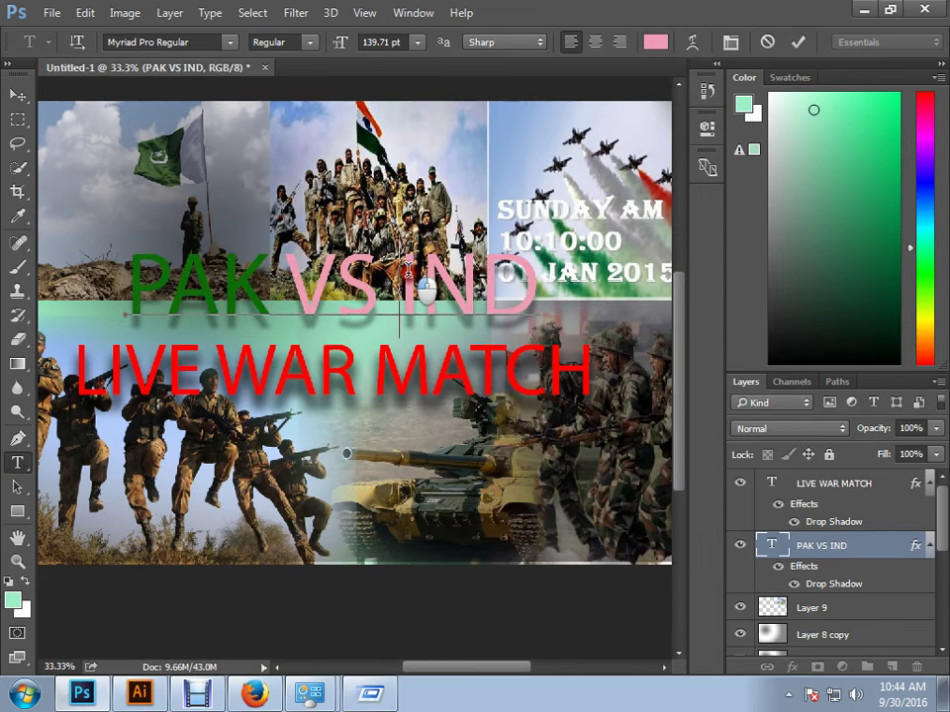
{"action": "double_click", "coordinate": [426, 287]}
{"action": "left_click", "coordinate": [654, 41]}
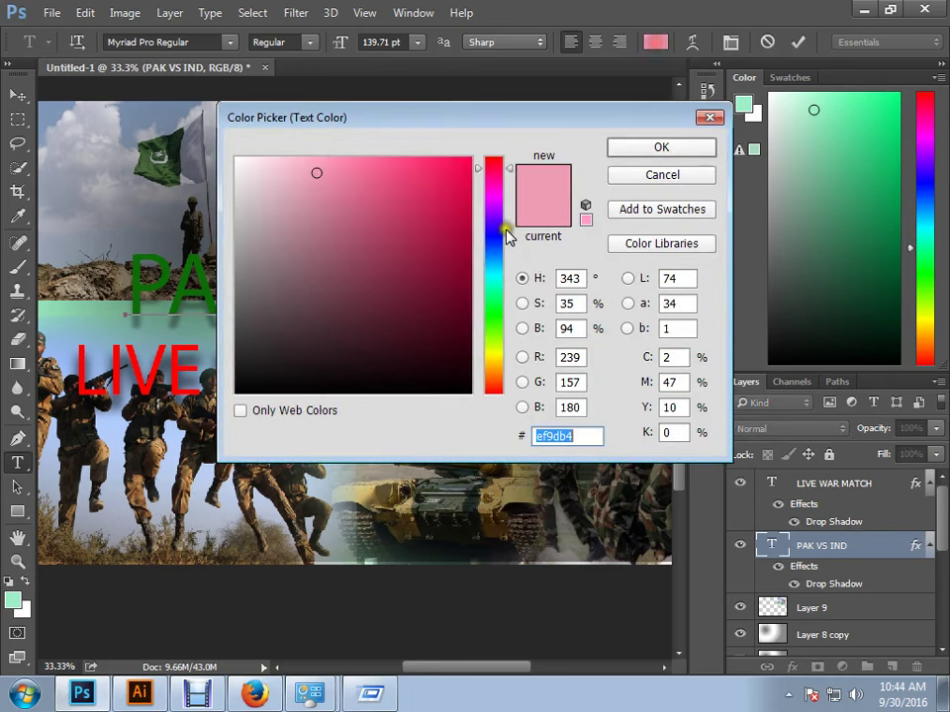
{"action": "left_click", "coordinate": [505, 233]}
{"action": "mouse_move", "coordinate": [471, 231]}
{"action": "left_mouse_down"}
{"action": "mouse_move", "coordinate": [469, 201]}
{"action": "mouse_move", "coordinate": [390, 174]}
{"action": "left_mouse_up"}
{"action": "left_click", "coordinate": [449, 180]}
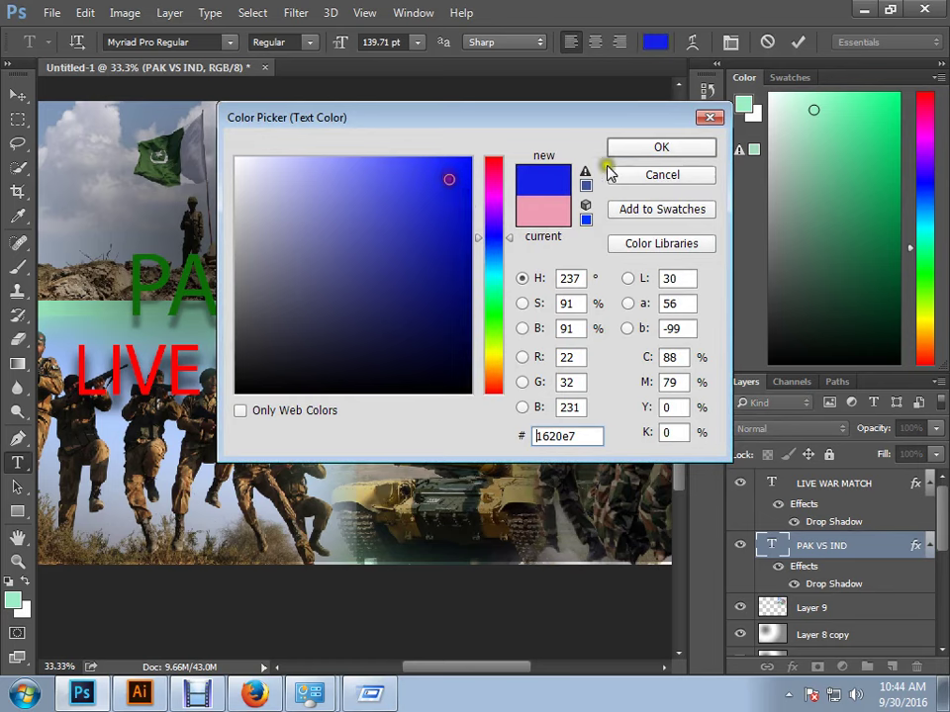
{"action": "left_click", "coordinate": [633, 149]}
{"action": "left_click", "coordinate": [17, 95]}
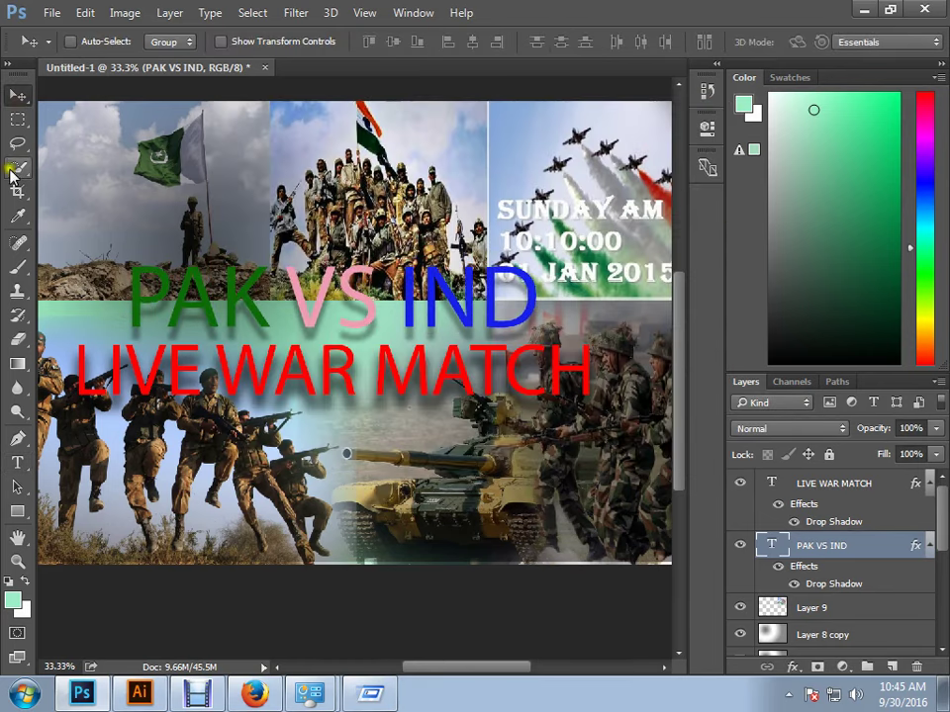
- Make a rectangular selection around both title lines, PAK VS IND and LIVE WAR MATCH, and feather its edges
{"action": "left_click", "coordinate": [18, 120]}
{"action": "left_click_drag", "start_coordinate": [86, 256], "coordinate": [609, 421]}
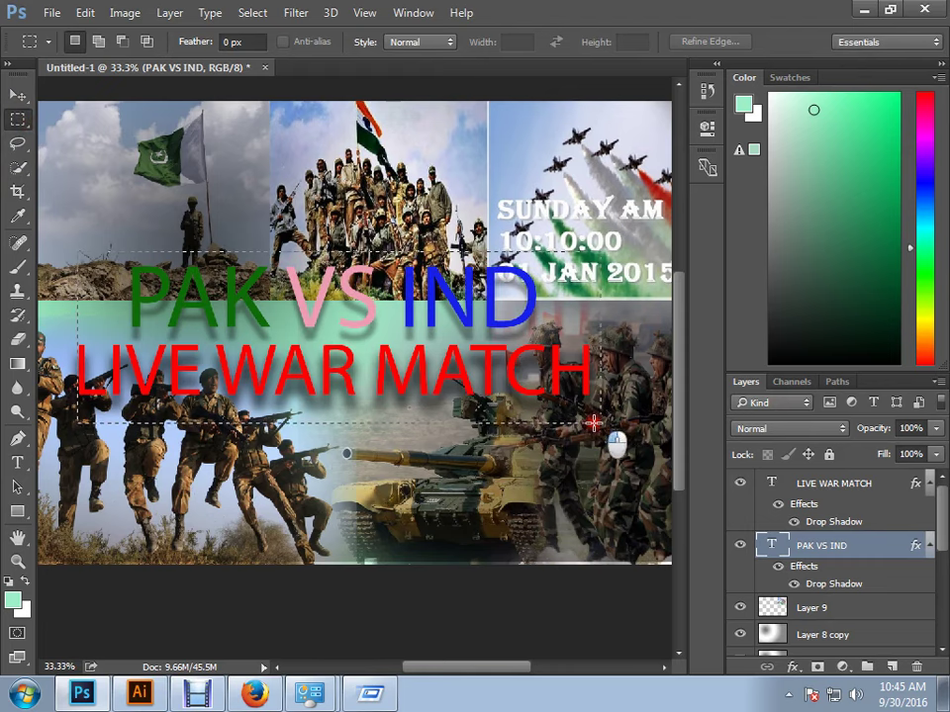
{"action": "right_click", "coordinate": [454, 369]}
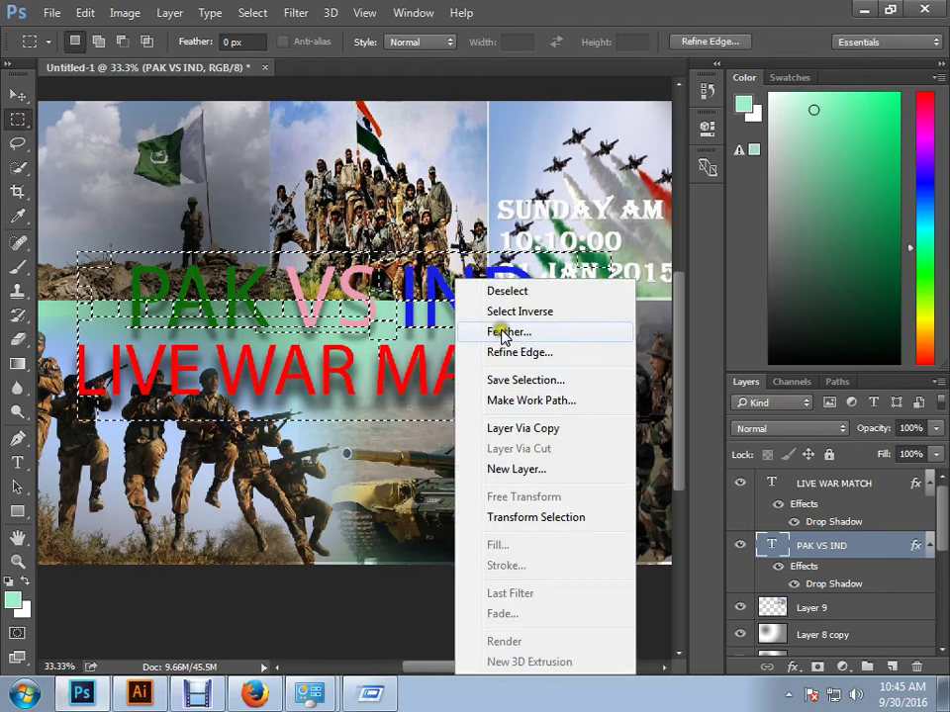
{"action": "left_click", "coordinate": [501, 328]}
{"action": "left_click", "coordinate": [571, 237]}
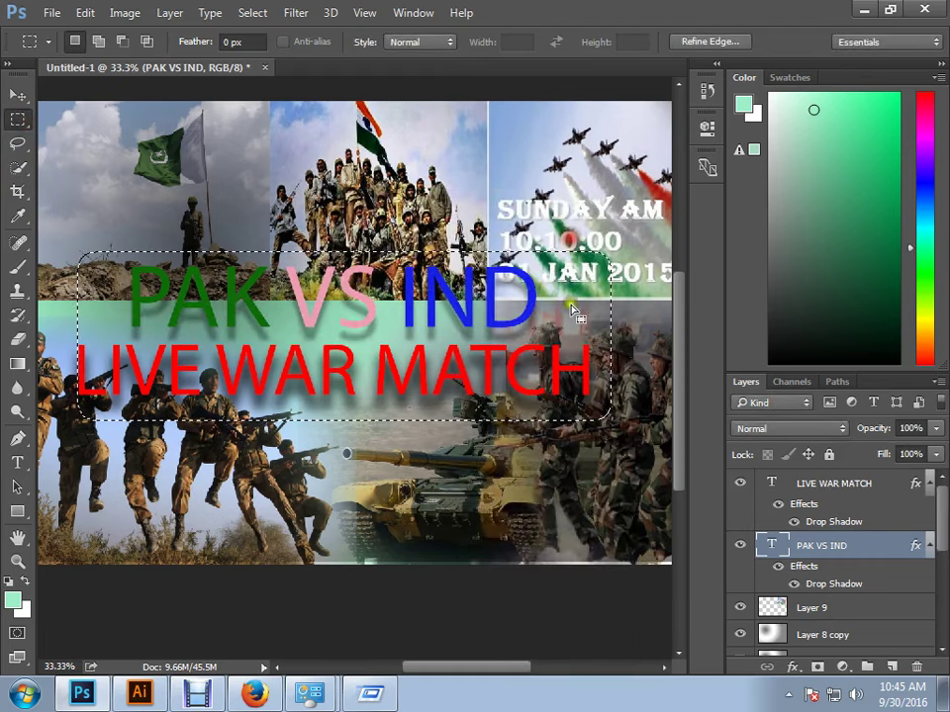
- Create a new layer above Layer 9 and fill the feathered selection on it with a pale mint green foreground colour
{"action": "left_click", "coordinate": [811, 608]}
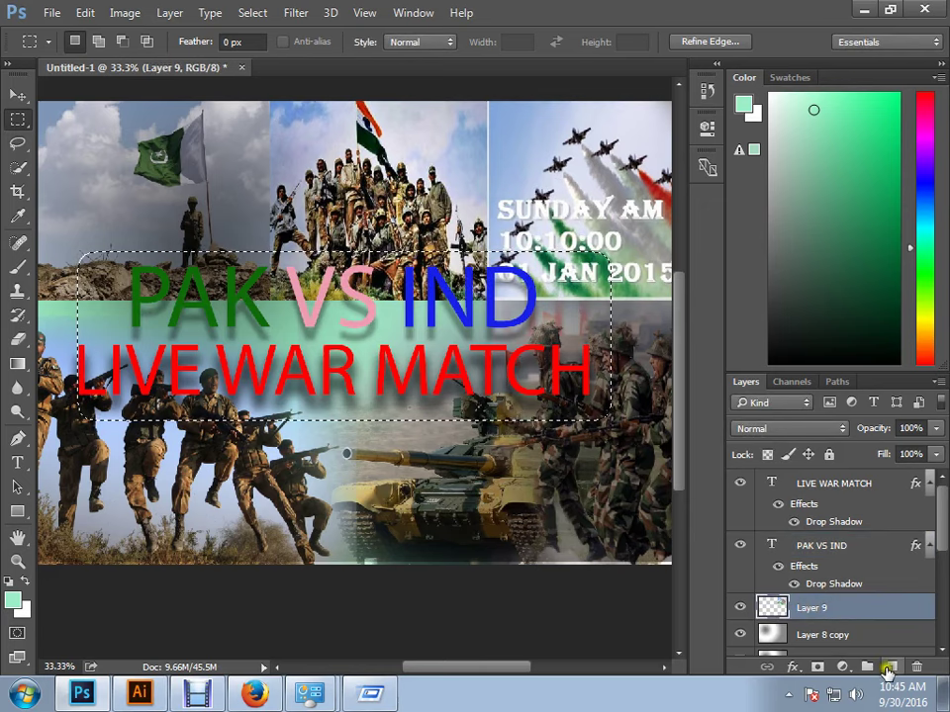
{"action": "left_click", "coordinate": [887, 669]}
{"action": "left_click", "coordinate": [13, 599]}
{"action": "left_click", "coordinate": [250, 159]}
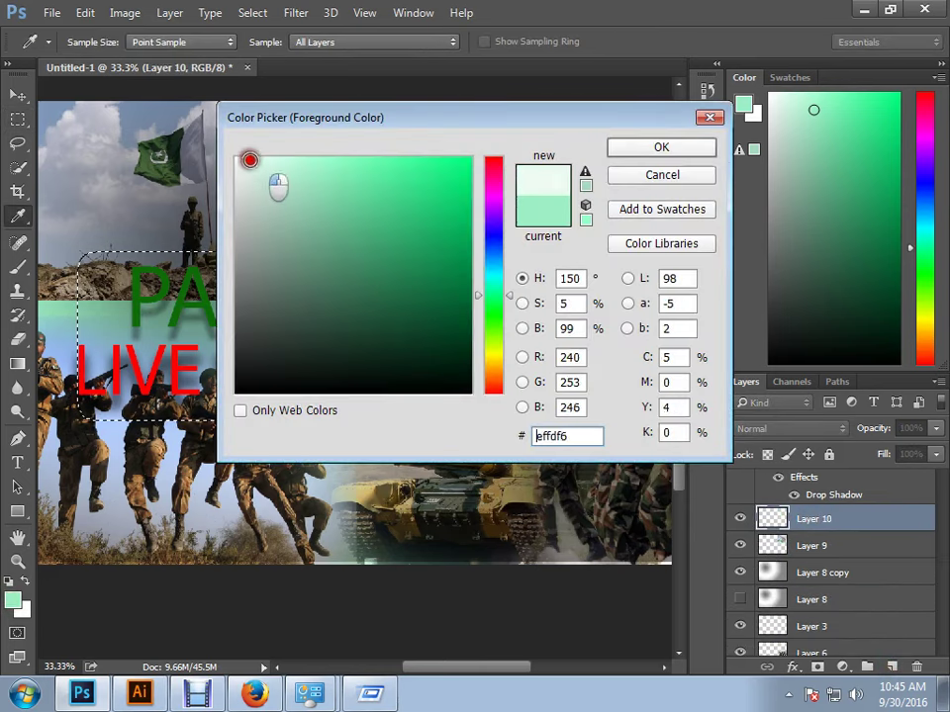
{"action": "left_click", "coordinate": [269, 164]}
{"action": "left_click", "coordinate": [673, 152]}
{"action": "key", "text": "alt+BackSpace"}
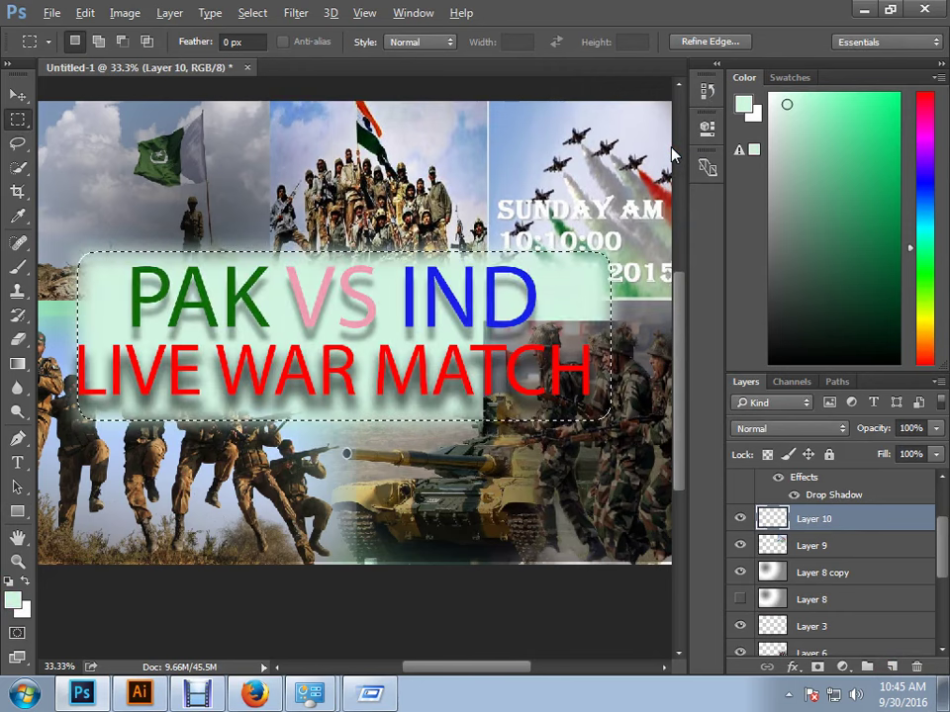
- Deselect the filled area and set the opacity of Layer 10 to 53%
{"action": "left_click", "coordinate": [491, 152]}
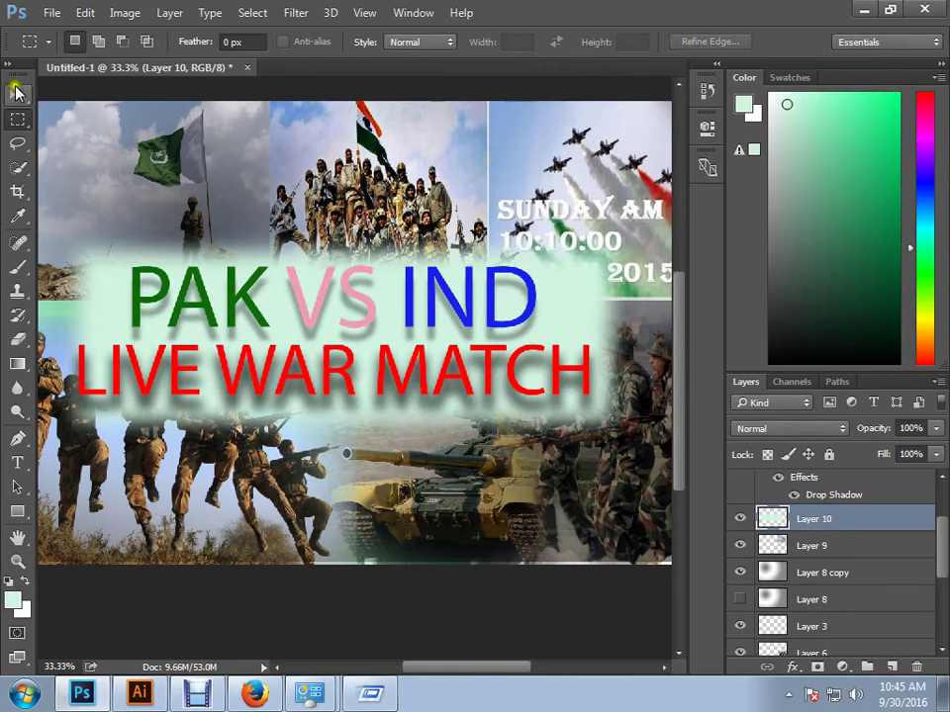
{"action": "left_click", "coordinate": [17, 93]}
{"action": "left_click_drag", "start_coordinate": [930, 435], "coordinate": [892, 451]}
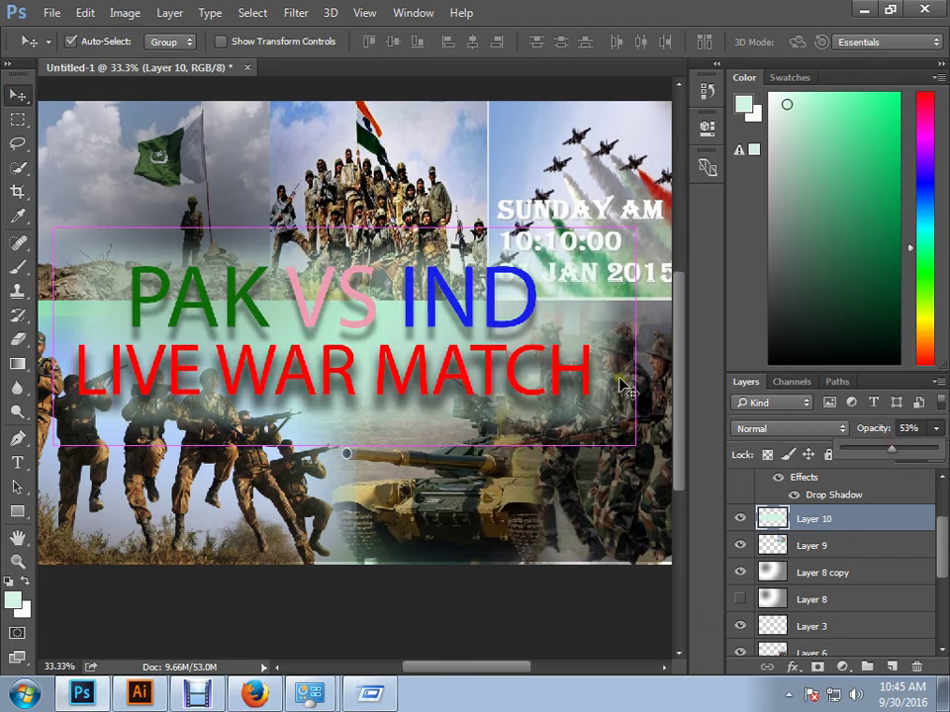
- Select the PAK VS IND and LIVE WAR MATCH text layers together and move them slightly right, nearer the banner's centre
{"action": "key", "text": "ctrl+minus"}
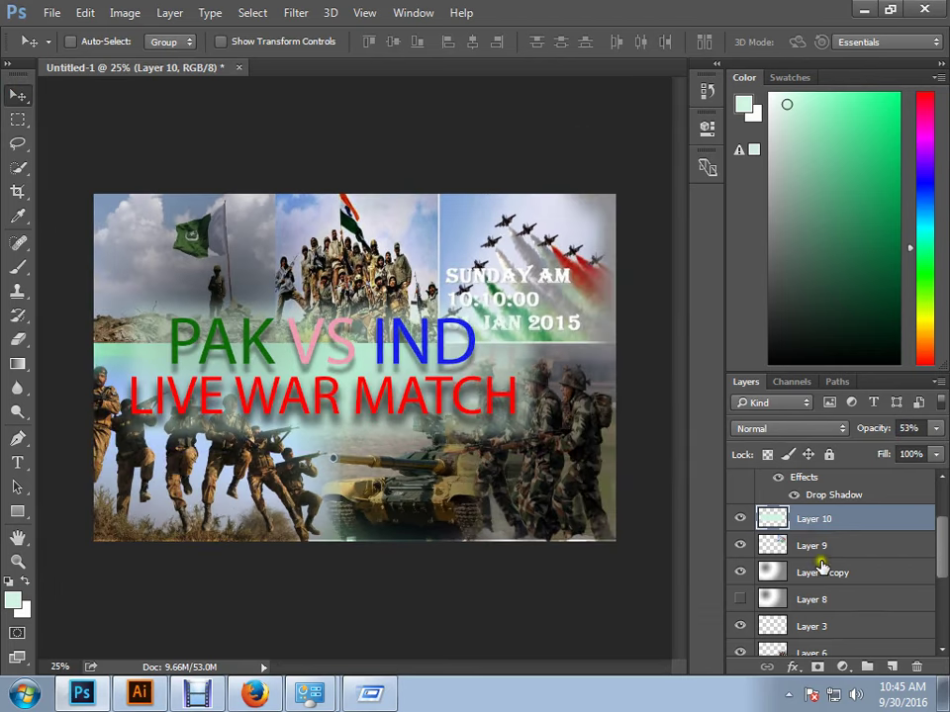
{"action": "scroll", "coordinate": [811, 529], "scroll_direction": "up", "scroll_amount": 3}
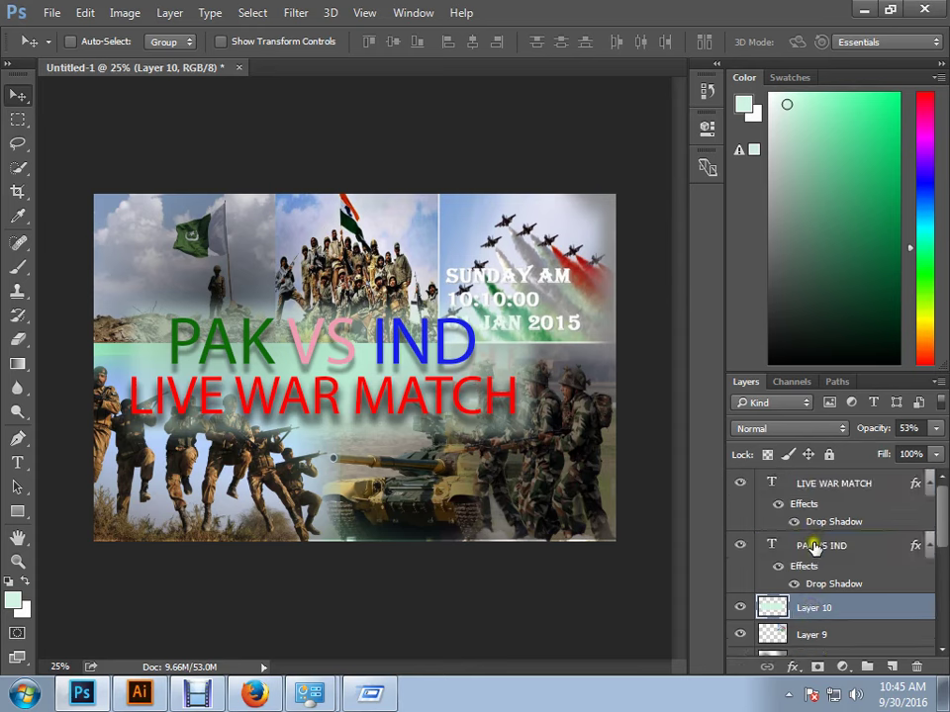
{"action": "left_click", "coordinate": [813, 547]}
{"action": "left_click", "coordinate": [831, 483], "text": "shift"}
{"action": "left_click_drag", "start_coordinate": [456, 430], "coordinate": [479, 419]}
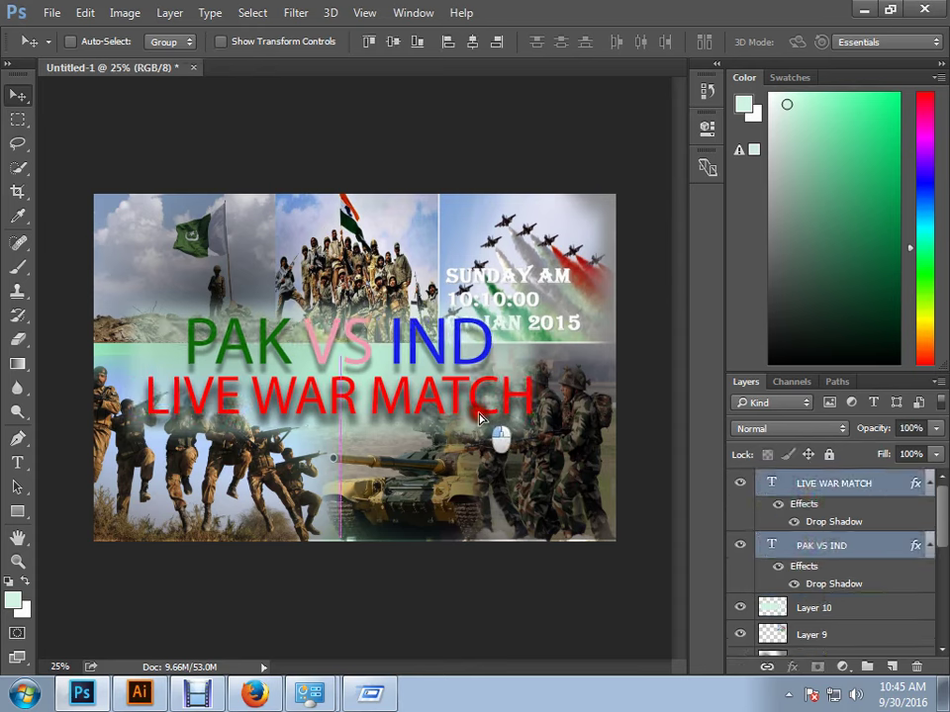
{"action": "right_click", "coordinate": [284, 358]}
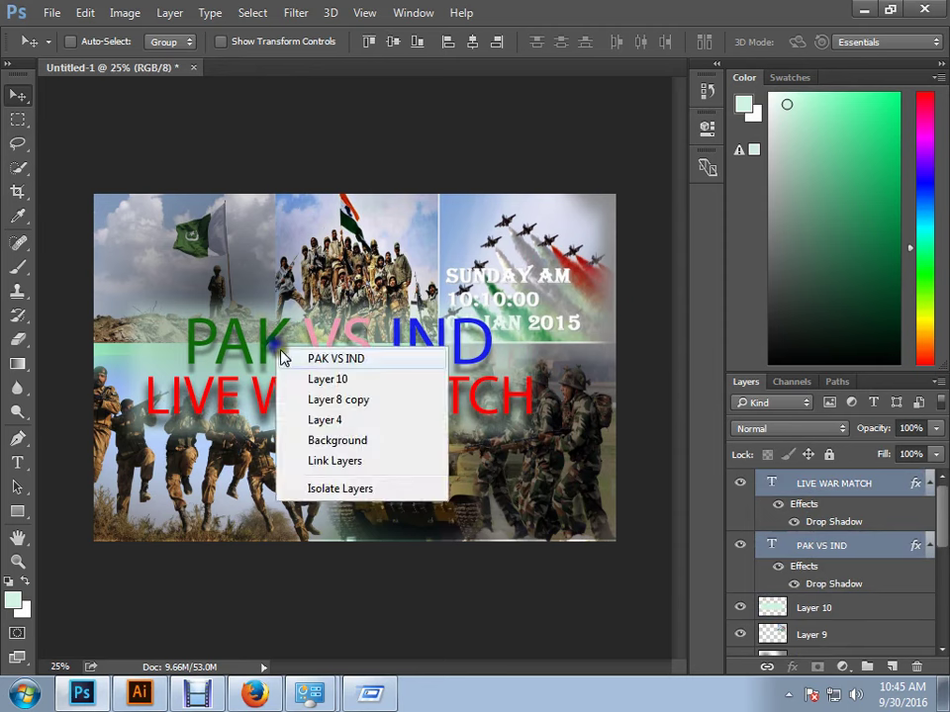
{"action": "left_click", "coordinate": [326, 359]}
{"action": "left_click", "coordinate": [18, 461]}
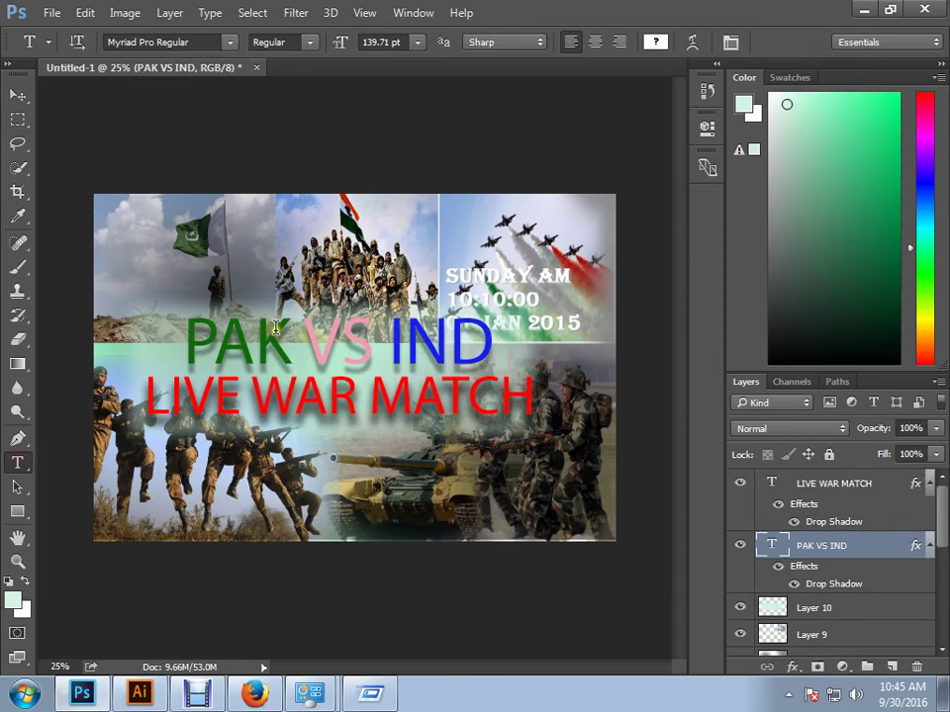
{"action": "left_click", "coordinate": [198, 344]}
{"action": "left_click", "coordinate": [17, 95]}
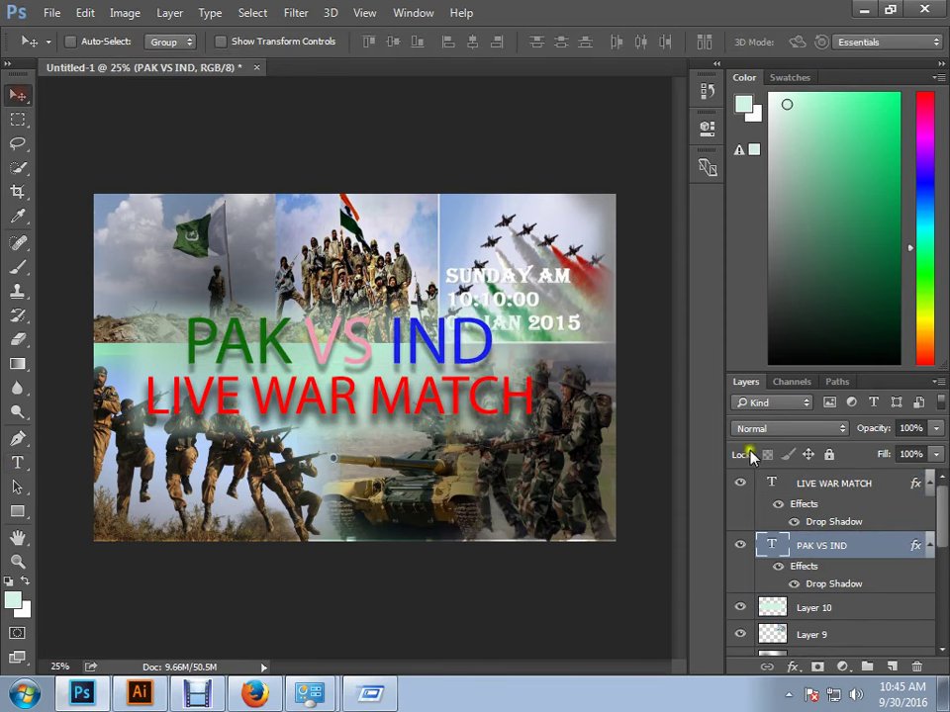
- Apply an Inner Shadow and a 3 px black Stroke positioned Inside to the PAK VS IND text layer
{"action": "double_click", "coordinate": [901, 552]}
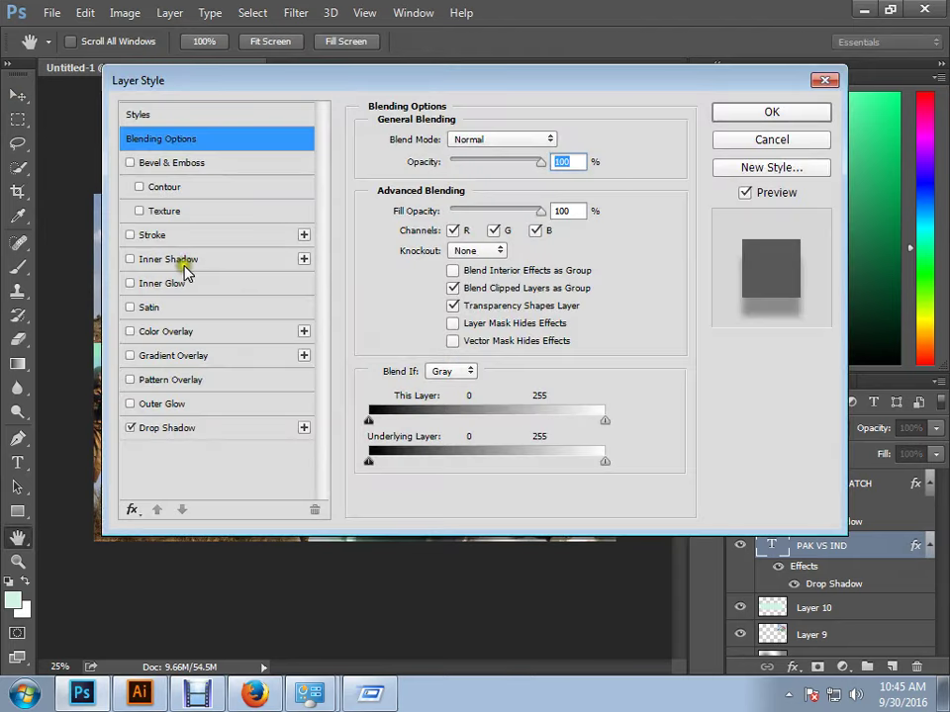
{"action": "left_click", "coordinate": [178, 261]}
{"action": "left_click_drag", "start_coordinate": [352, 85], "coordinate": [532, 80]}
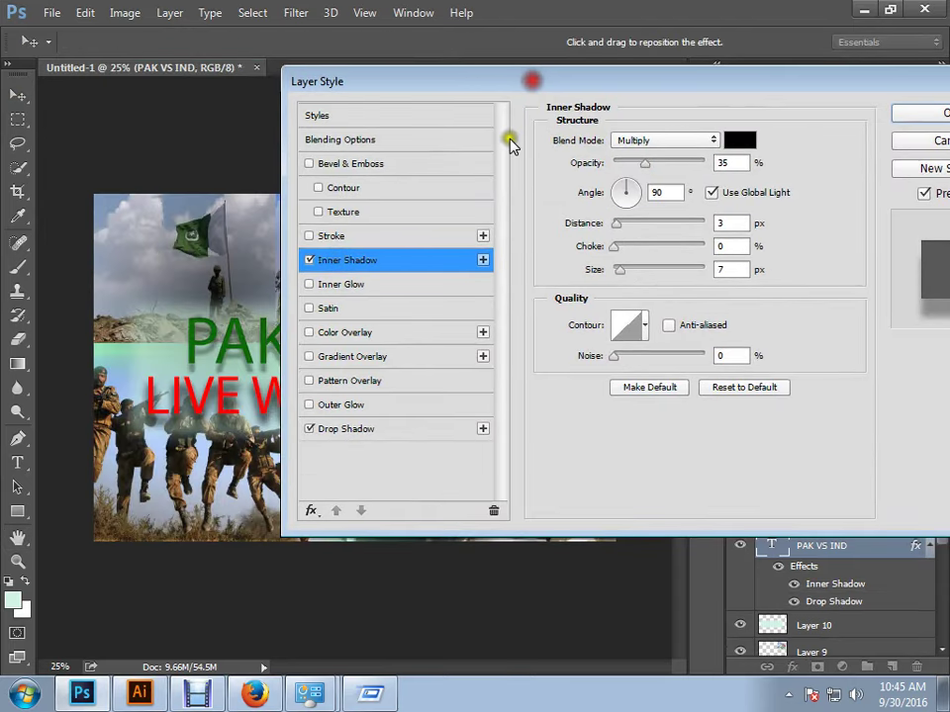
{"action": "left_click", "coordinate": [313, 237]}
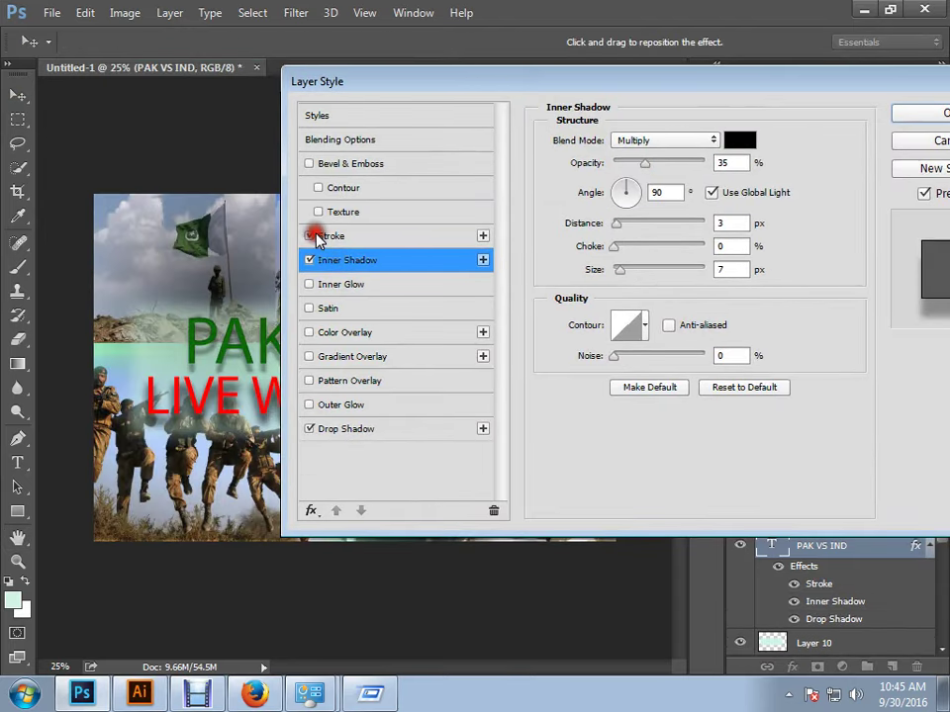
{"action": "left_click", "coordinate": [371, 238]}
{"action": "left_click", "coordinate": [616, 140]}
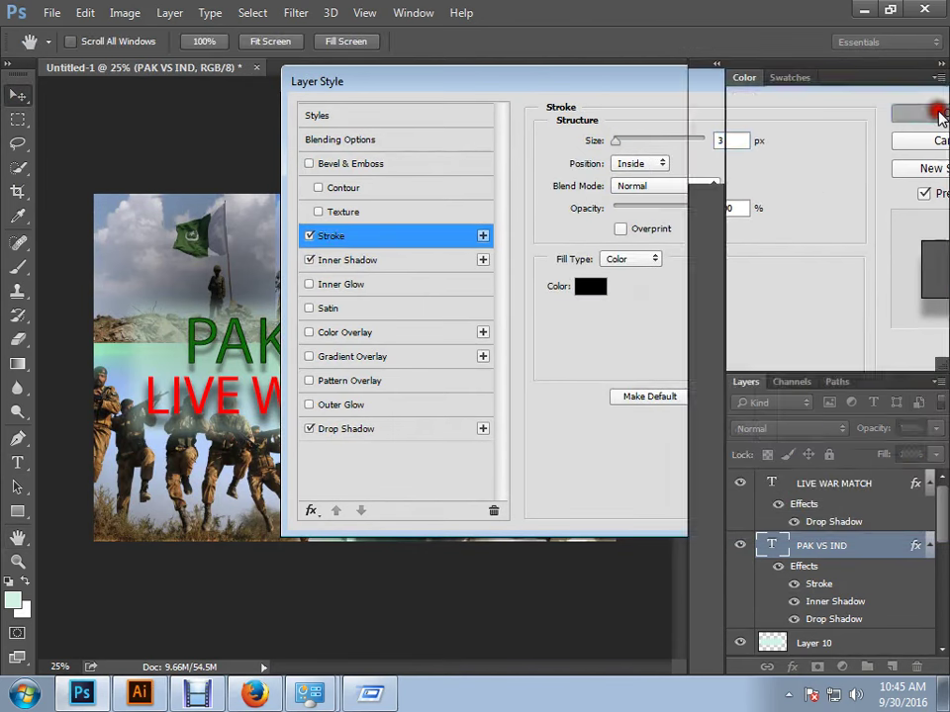
{"action": "left_click", "coordinate": [930, 111]}
- Select the whole PAK VS IND text for editing with the Type tool
{"action": "left_click", "coordinate": [17, 462]}
{"action": "left_click", "coordinate": [254, 350]}
{"action": "key", "text": "ctrl+a"}
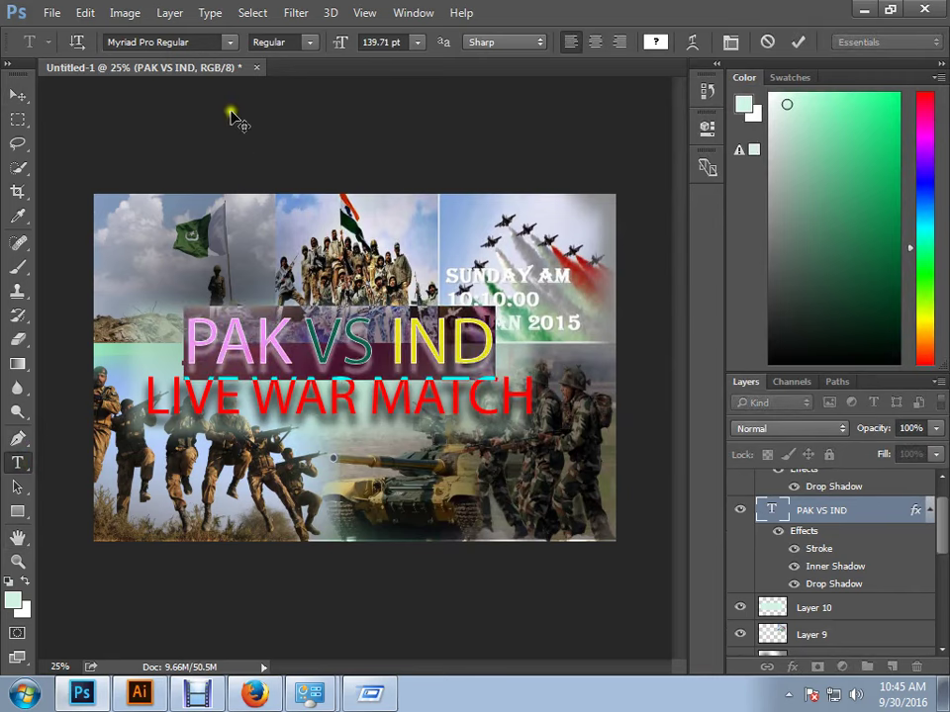
- Try the Berlin Sans FB Demi Bold font on the selected PAK VS IND text
{"action": "left_click", "coordinate": [230, 41]}
{"action": "scroll", "coordinate": [352, 180], "scroll_direction": "up", "scroll_amount": 5}
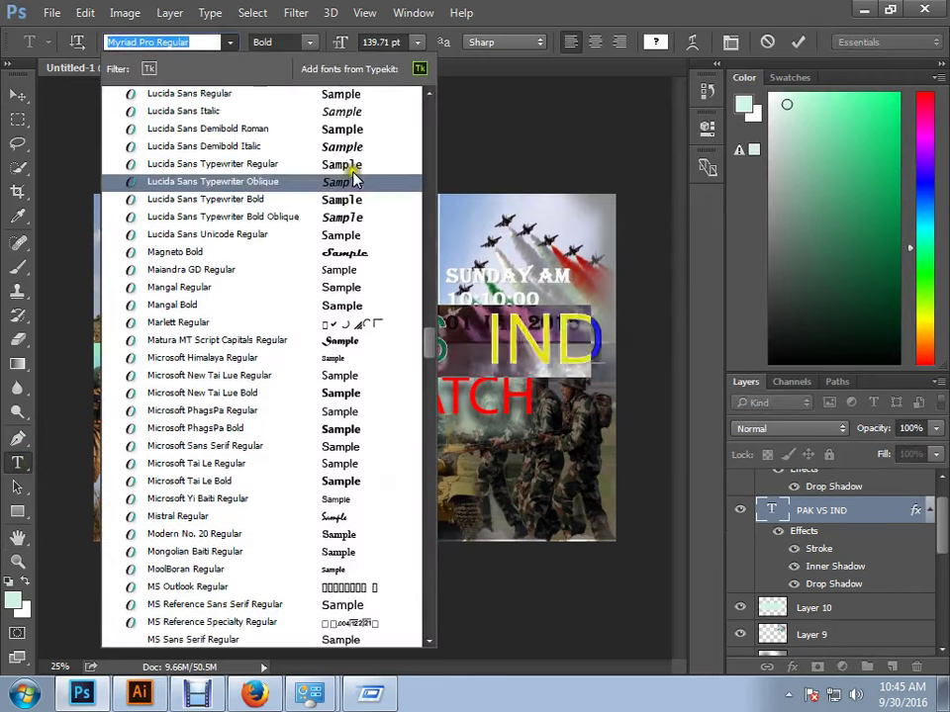
{"action": "scroll", "coordinate": [356, 182], "scroll_direction": "up", "scroll_amount": 2}
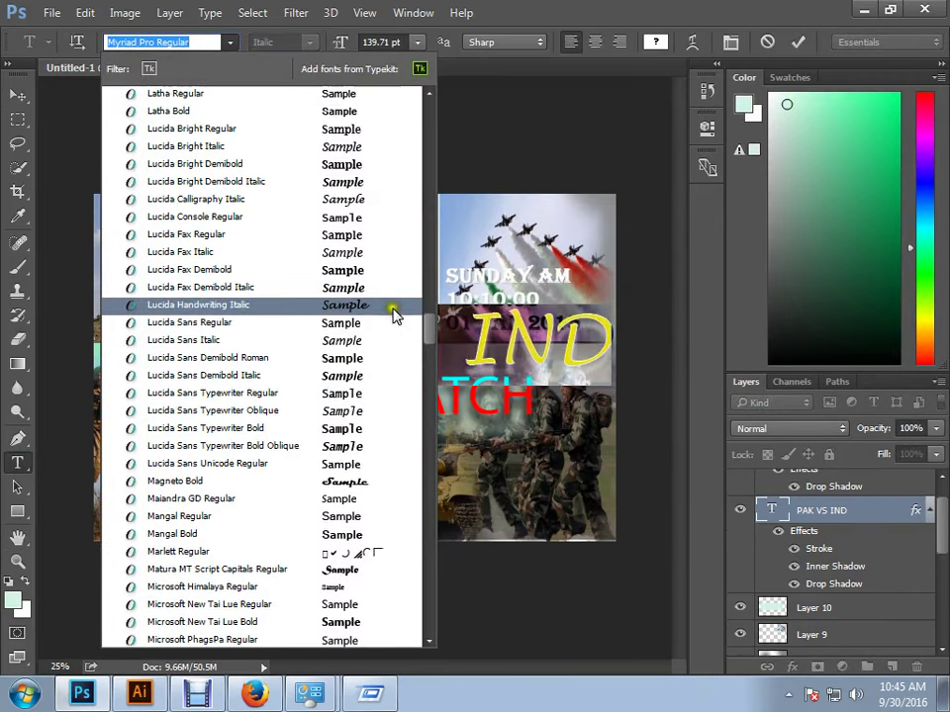
{"action": "left_click_drag", "start_coordinate": [432, 324], "coordinate": [435, 148]}
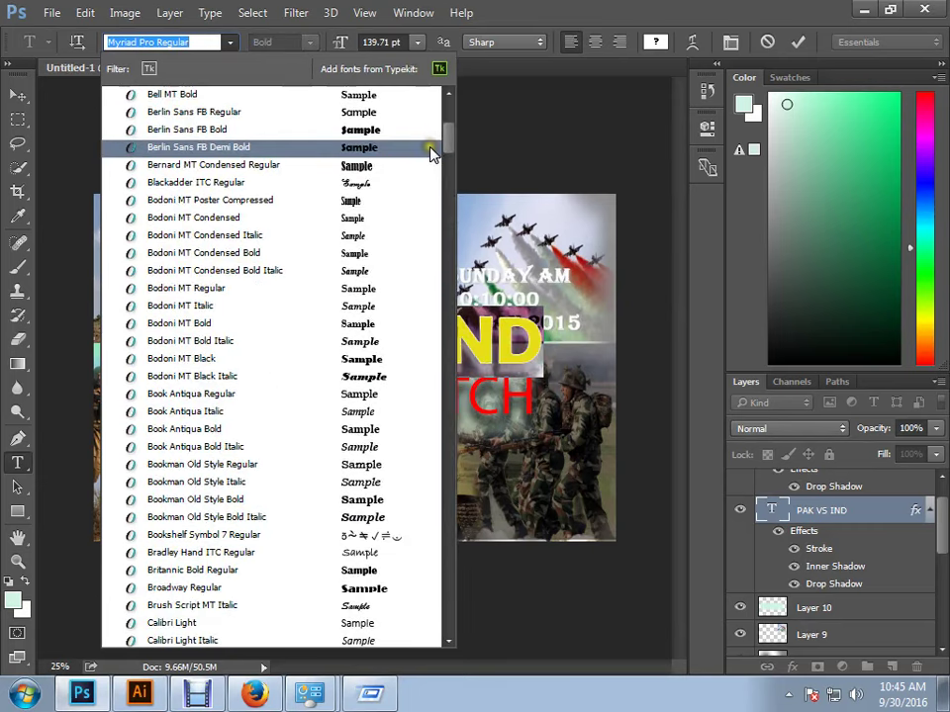
{"action": "left_click", "coordinate": [432, 148]}
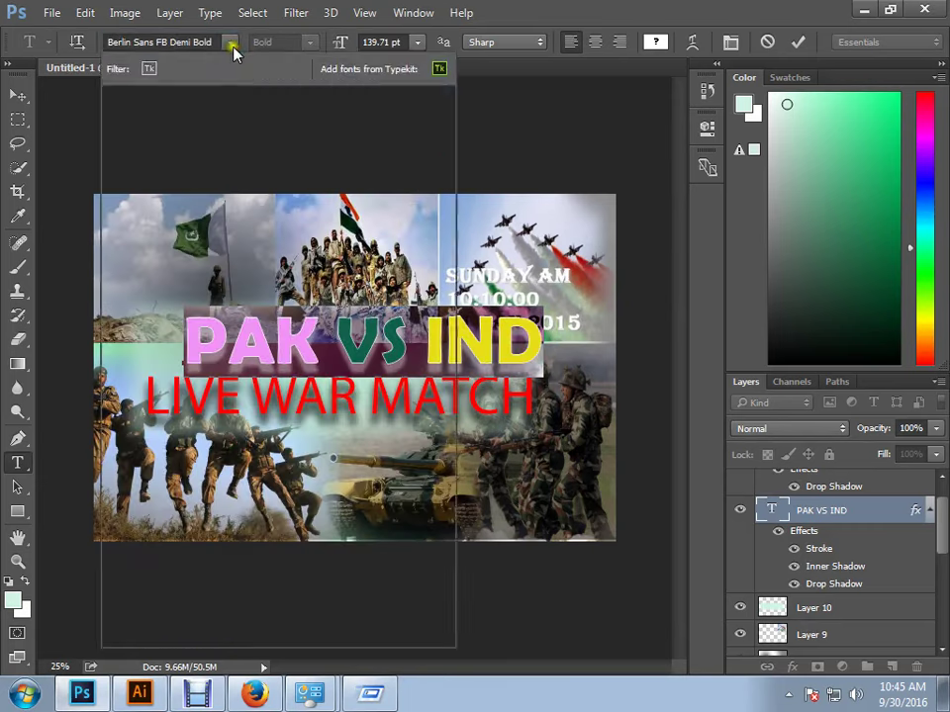
{"action": "left_click", "coordinate": [232, 44]}
{"action": "scroll", "coordinate": [300, 249], "scroll_direction": "down", "scroll_amount": 1}
{"action": "scroll", "coordinate": [297, 386], "scroll_direction": "down", "scroll_amount": 4}
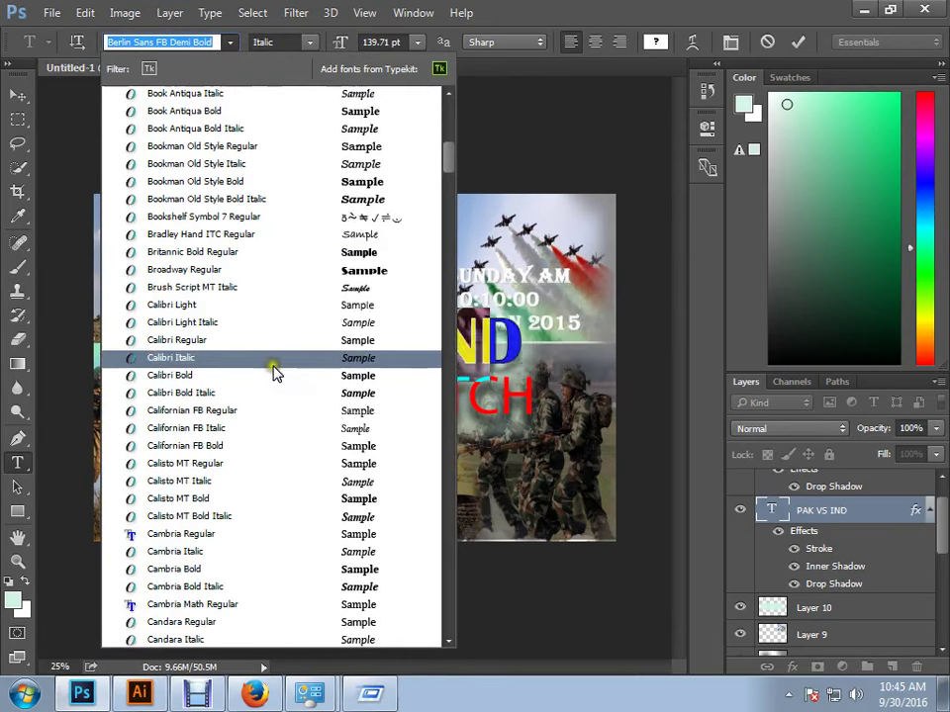
{"action": "type", "text": "im"}
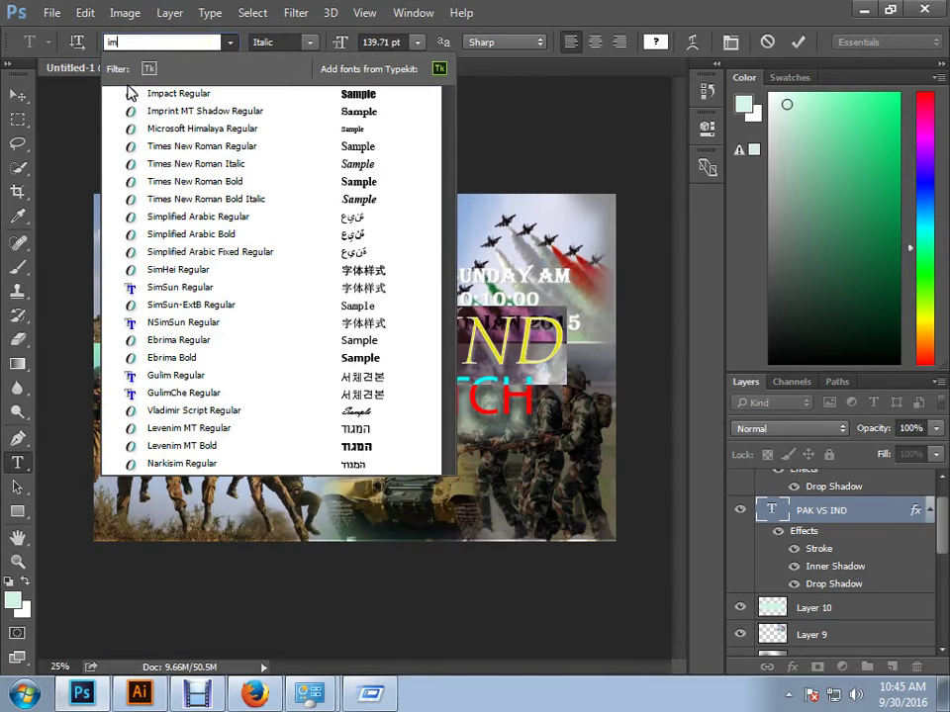
{"action": "key", "text": "Escape"}
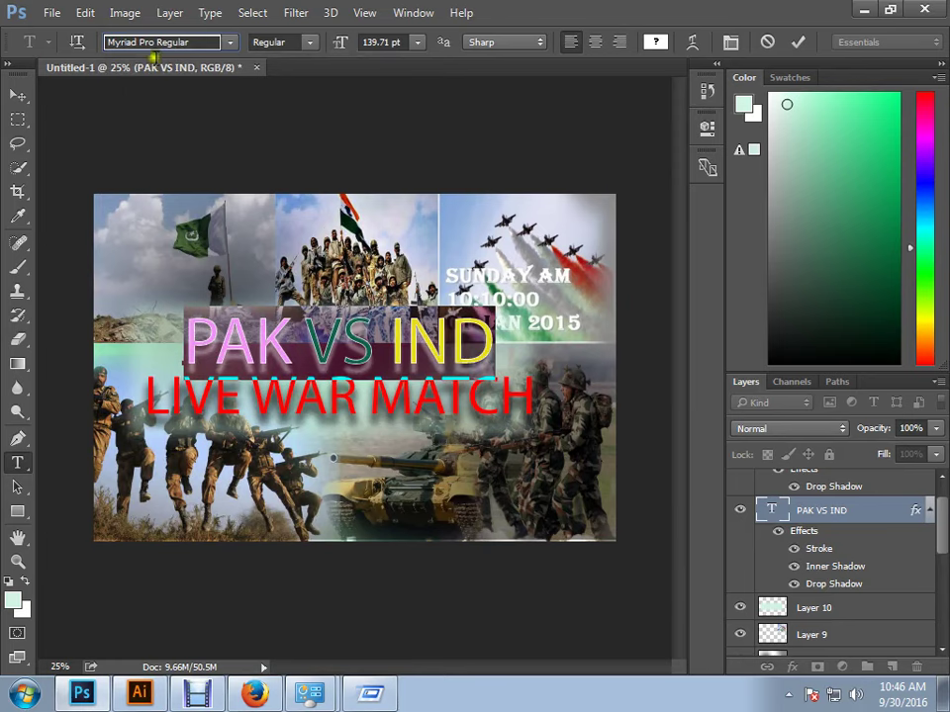
- Set the PAK VS IND text's font to Impact Regular and nudge the title slightly right and down
{"action": "left_click", "coordinate": [160, 40]}
{"action": "type", "text": "impac"}
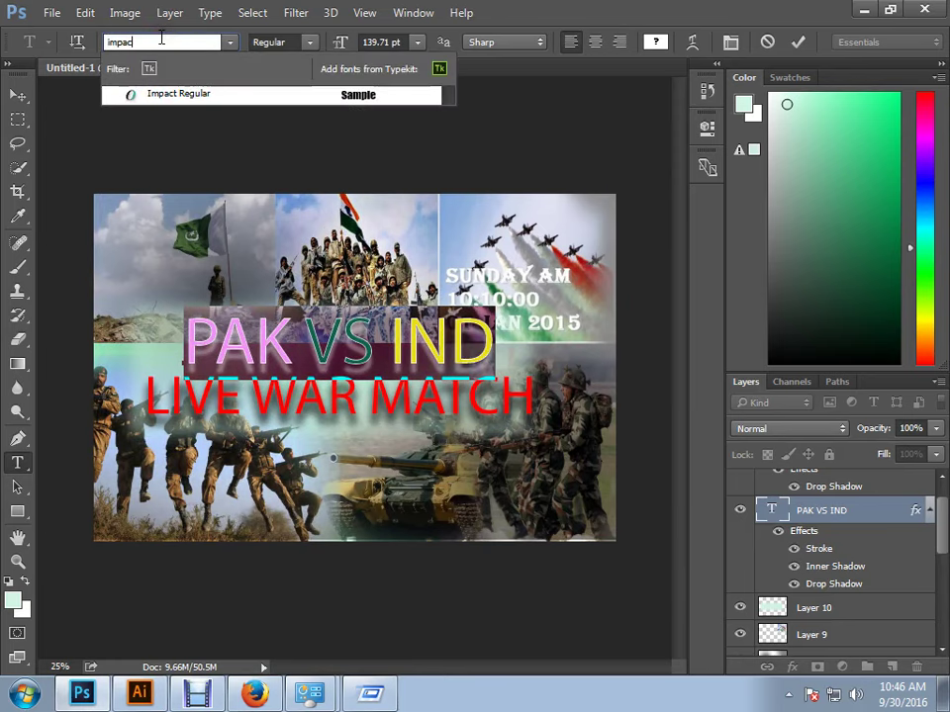
{"action": "key", "text": "Return"}
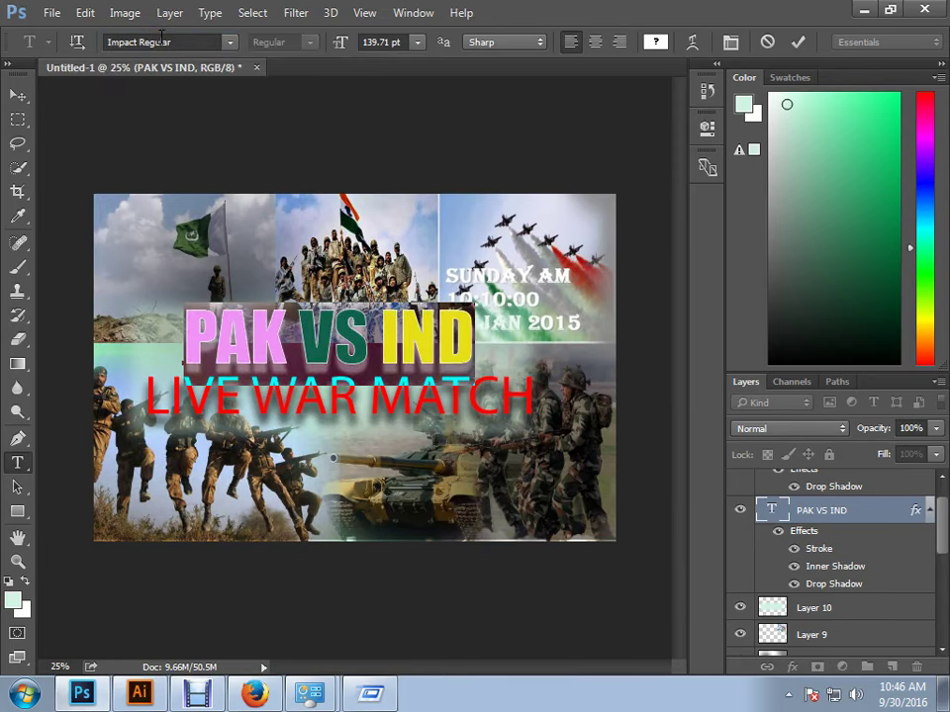
{"action": "left_click", "coordinate": [18, 95]}
{"action": "left_click_drag", "start_coordinate": [429, 342], "coordinate": [433, 345]}
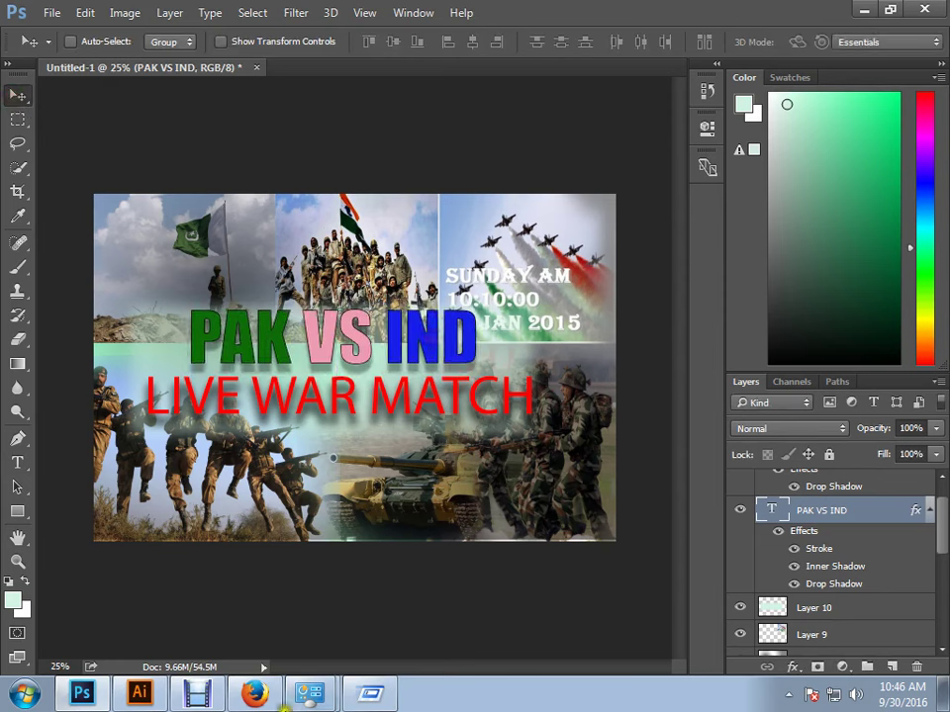
- Switch to Firefox, close the jet image tab and two used image result tabs, and return to the "indian armi" search results
{"action": "left_click", "coordinate": [255, 693]}
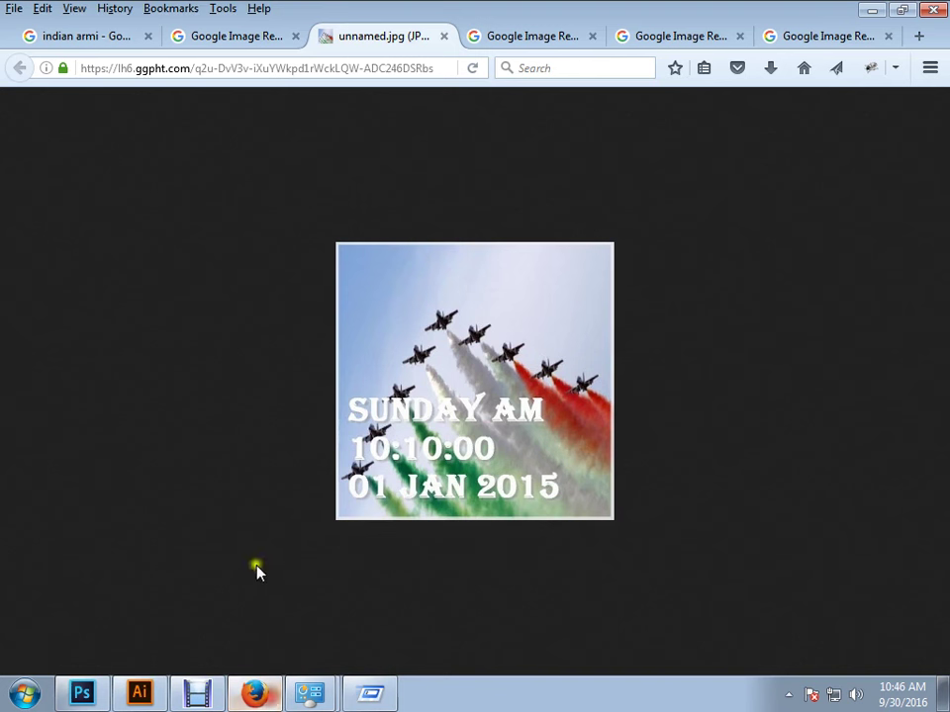
{"action": "left_click", "coordinate": [447, 38]}
{"action": "left_click", "coordinate": [295, 37]}
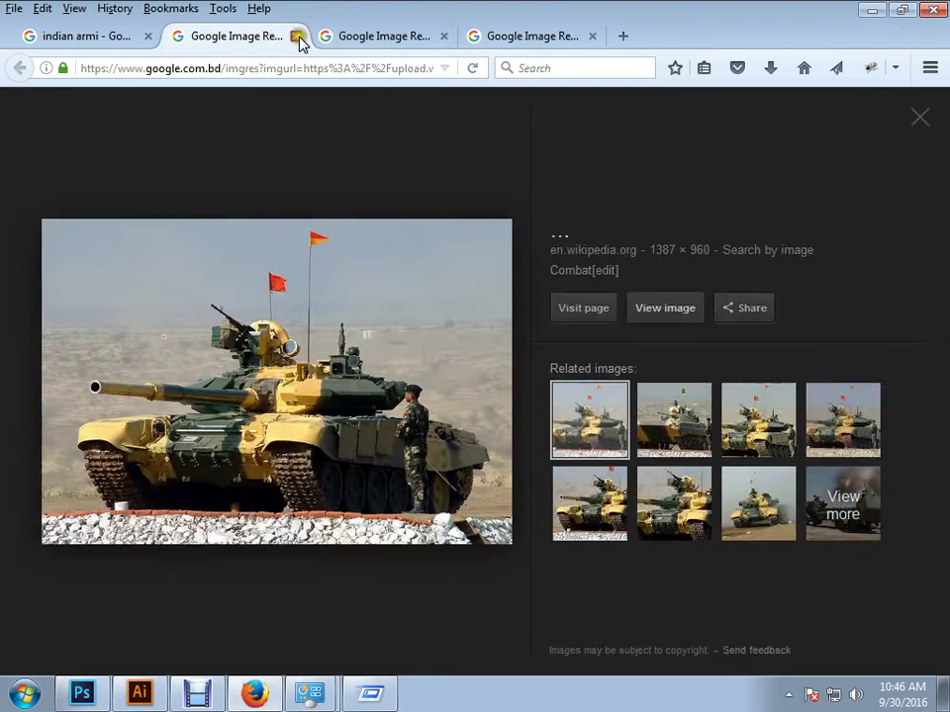
{"action": "left_click", "coordinate": [297, 38]}
{"action": "left_click", "coordinate": [127, 38]}
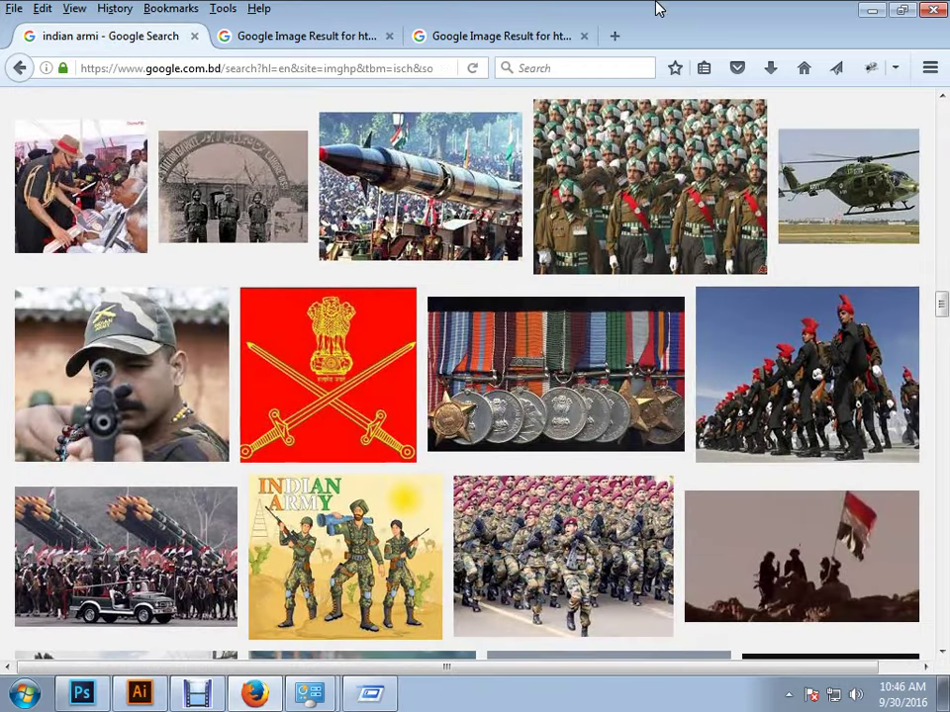
- Open the missile parade image from the search results in a new tab and show that tab
{"action": "scroll", "coordinate": [942, 303], "scroll_direction": "up", "scroll_amount": 3}
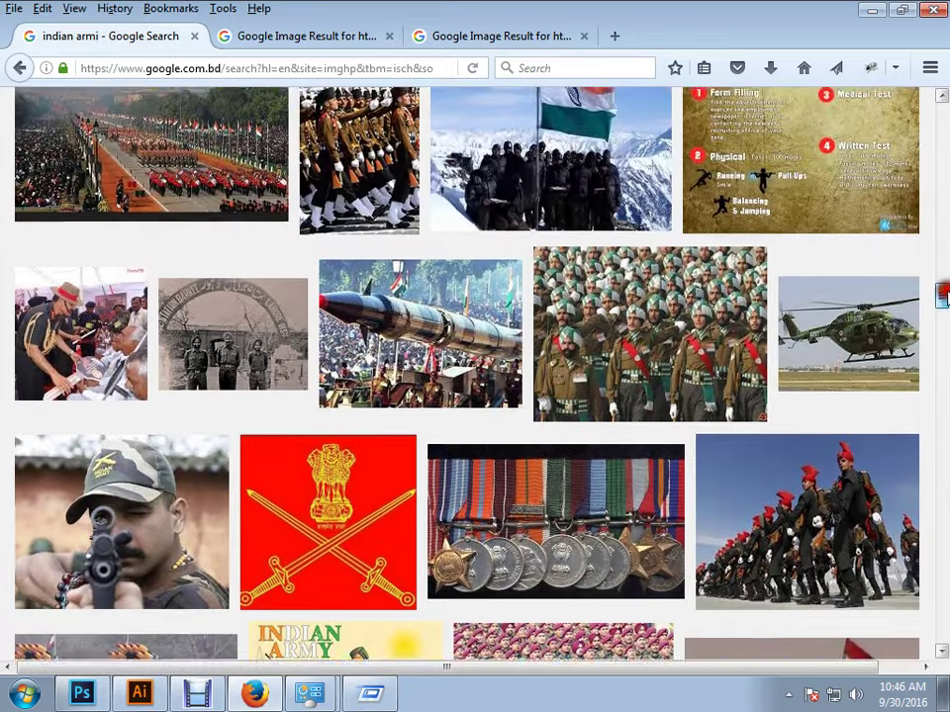
{"action": "right_click", "coordinate": [419, 418]}
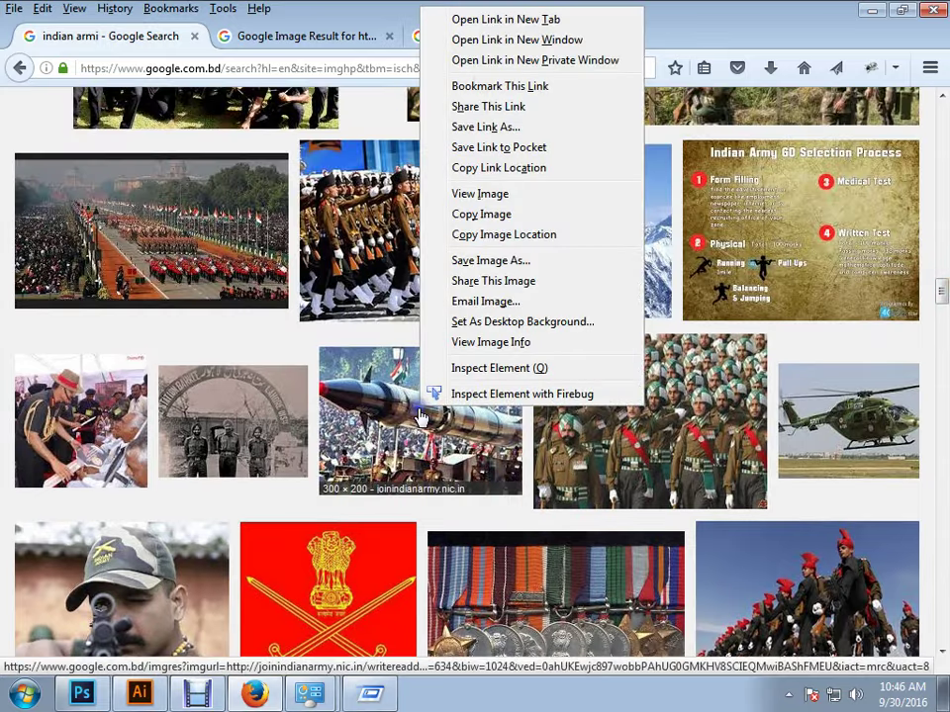
{"action": "left_click", "coordinate": [492, 20]}
{"action": "left_click", "coordinate": [310, 37]}
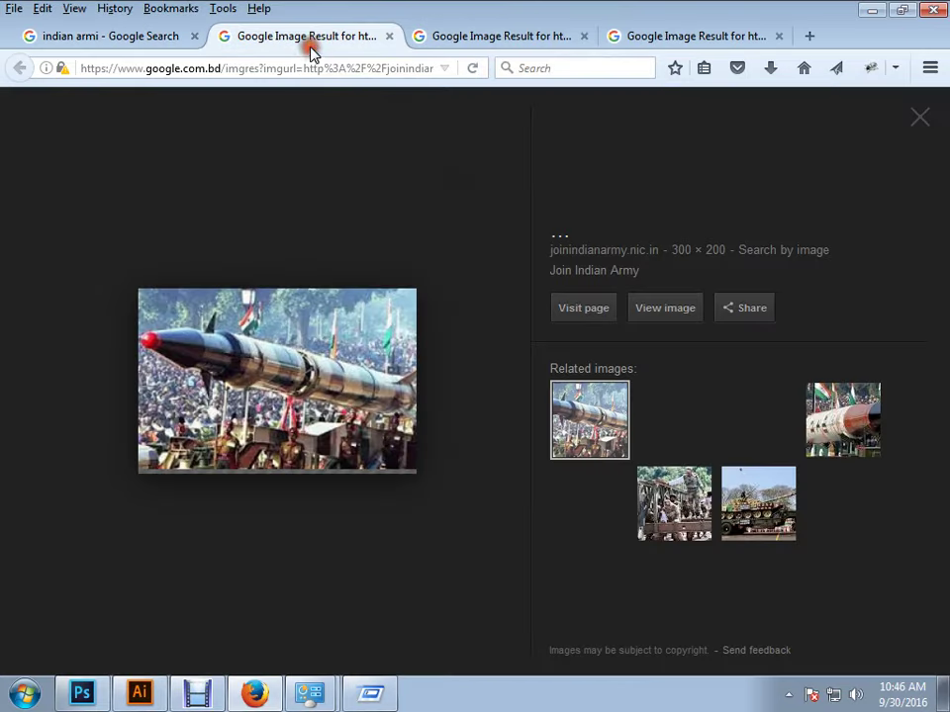
- Open the missile parade picture at its original size and copy the image
{"action": "left_click", "coordinate": [585, 312]}
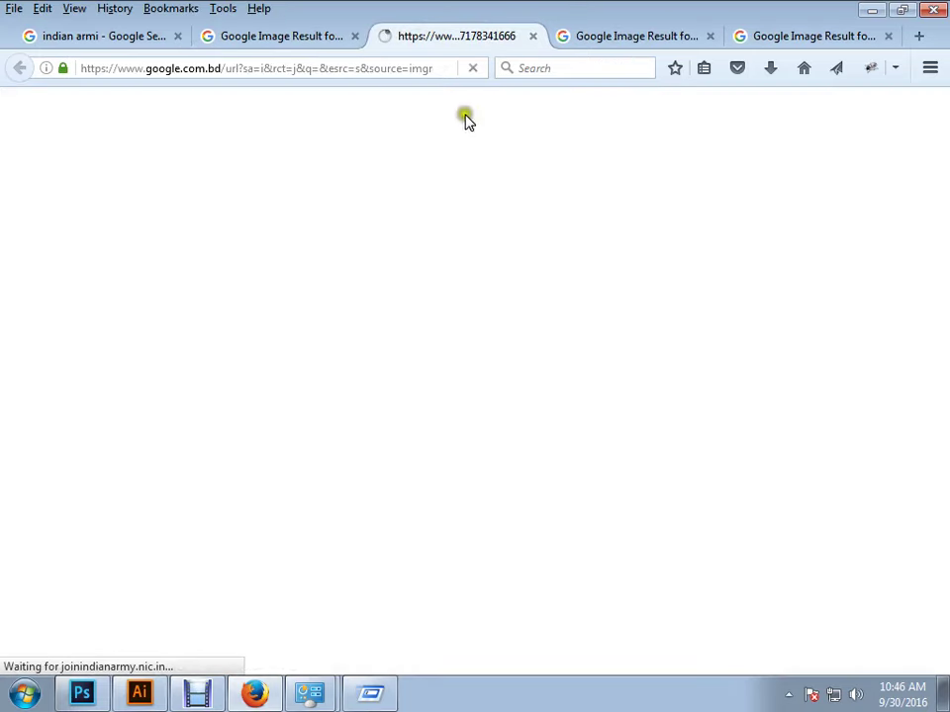
{"action": "left_click", "coordinate": [531, 38]}
{"action": "left_click", "coordinate": [653, 309]}
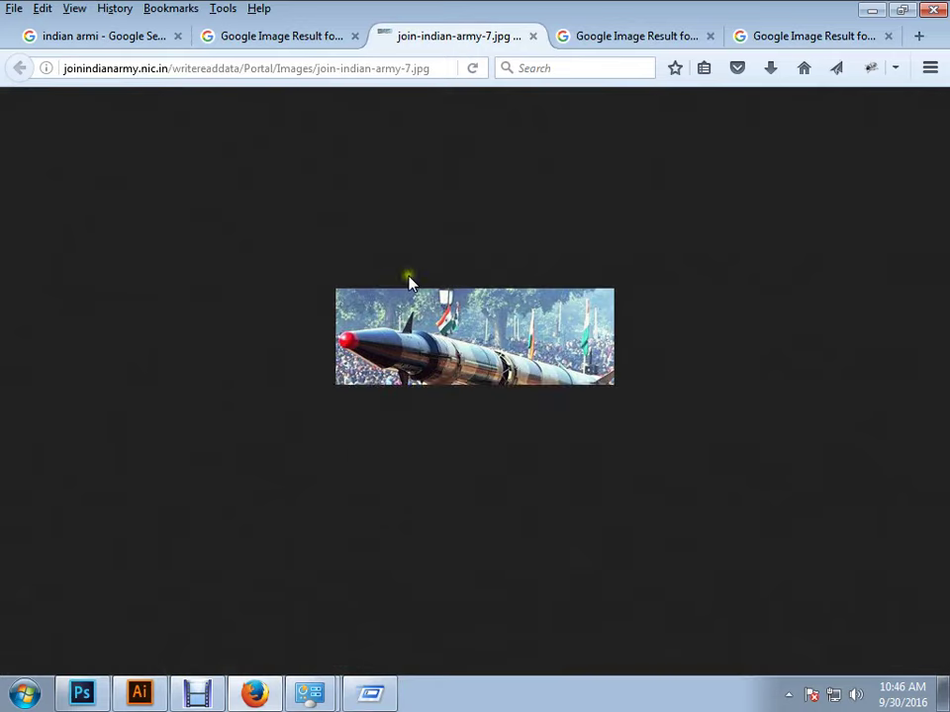
{"action": "right_click", "coordinate": [406, 312]}
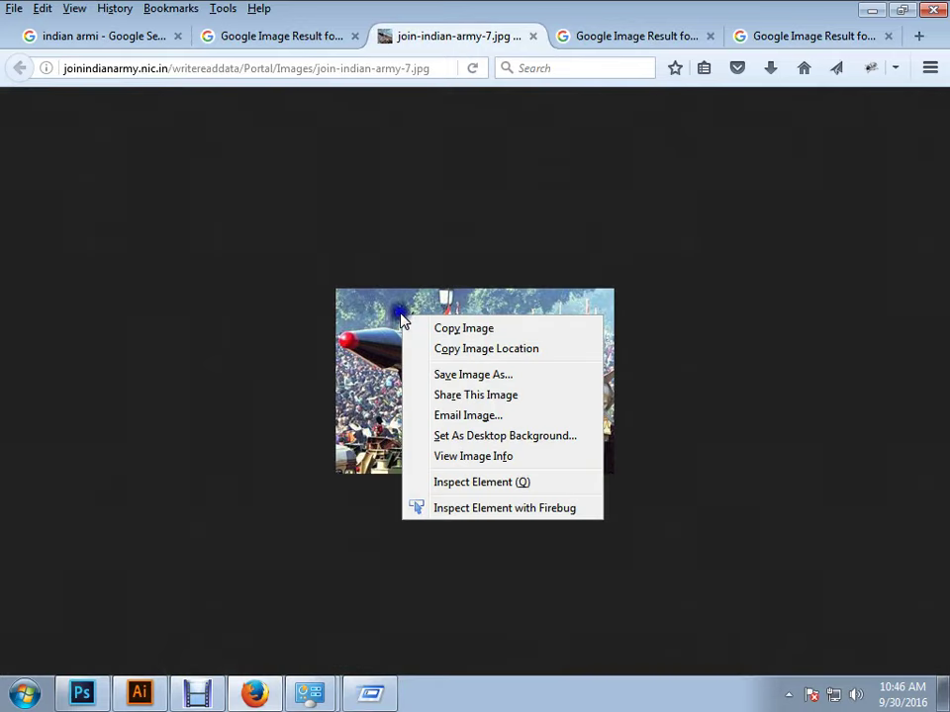
{"action": "left_click", "coordinate": [423, 330]}
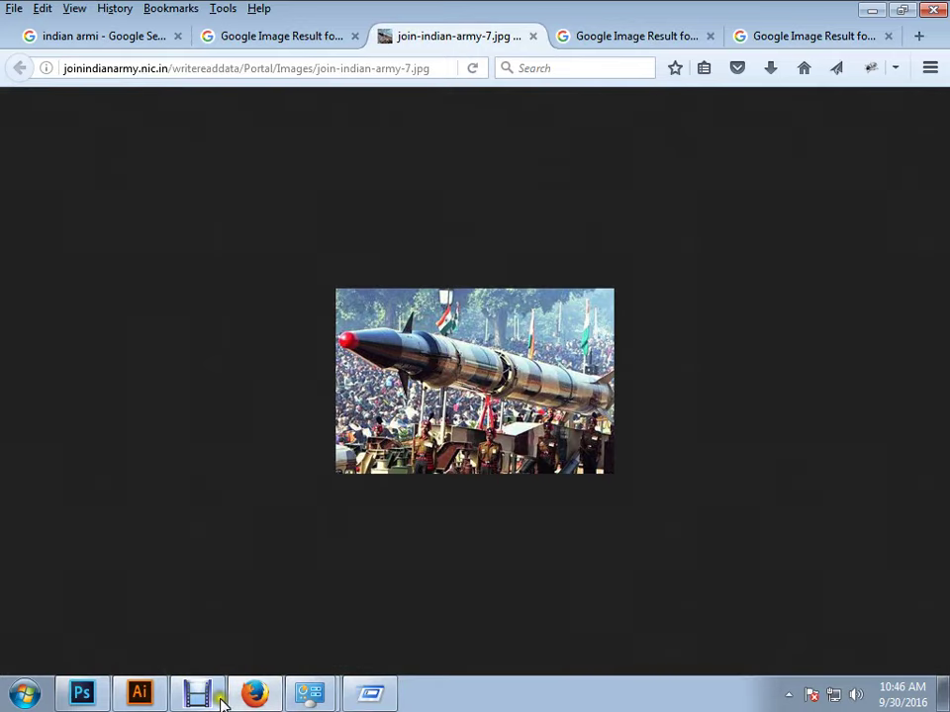
- Switch to Photoshop and set the canvas height to 13 inches, anchored at the top centre so the canvas extends downward
{"action": "left_click", "coordinate": [89, 690]}
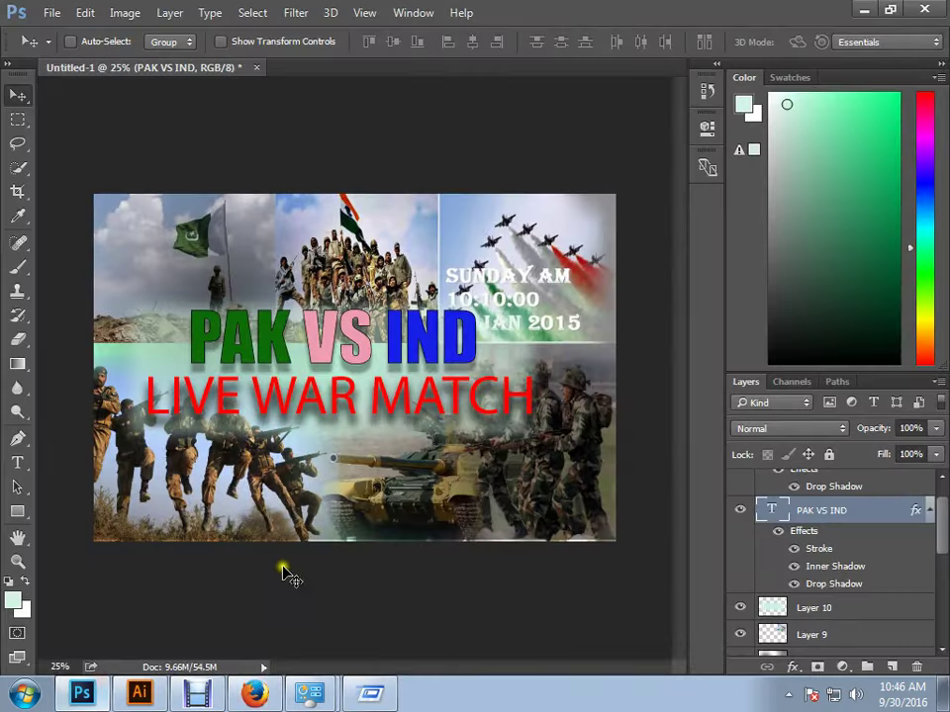
{"action": "left_click", "coordinate": [125, 12]}
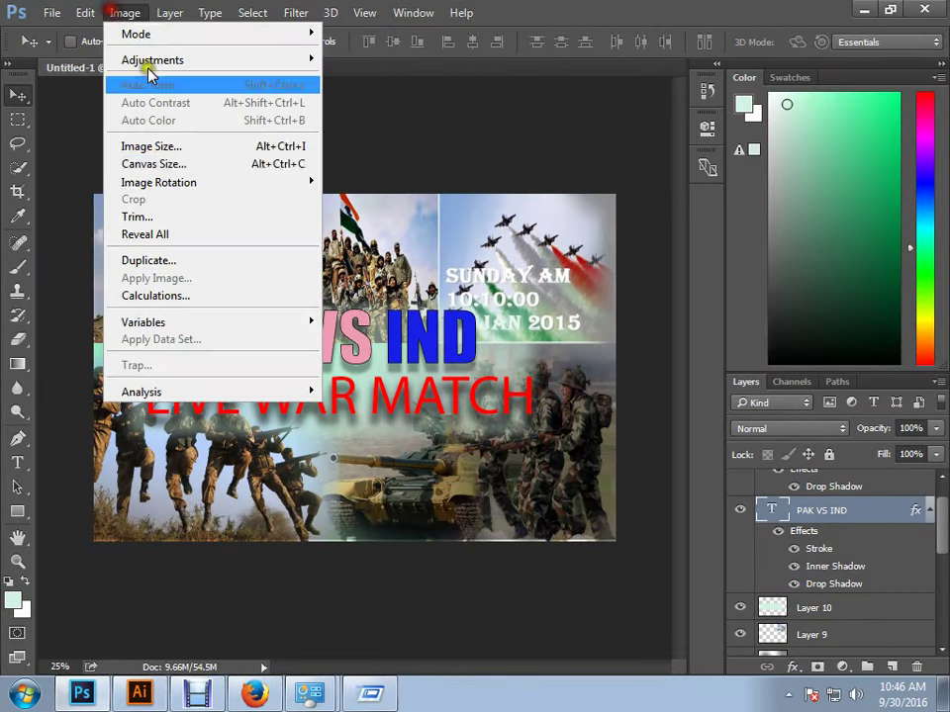
{"action": "left_click", "coordinate": [139, 162]}
{"action": "left_click", "coordinate": [456, 320]}
{"action": "left_click", "coordinate": [317, 289]}
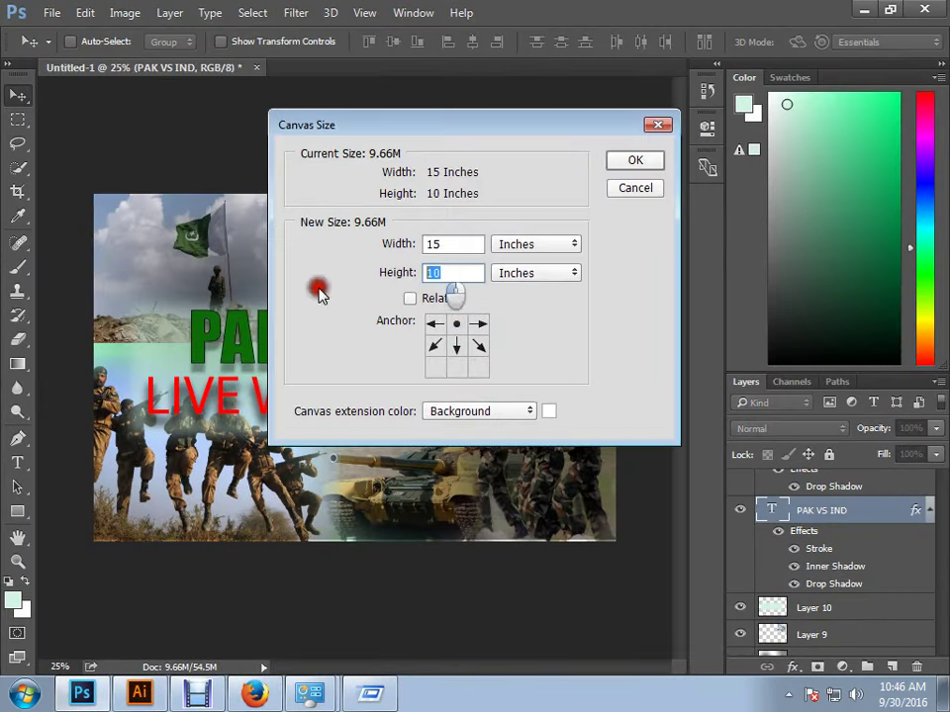
{"action": "type", "text": "15"}
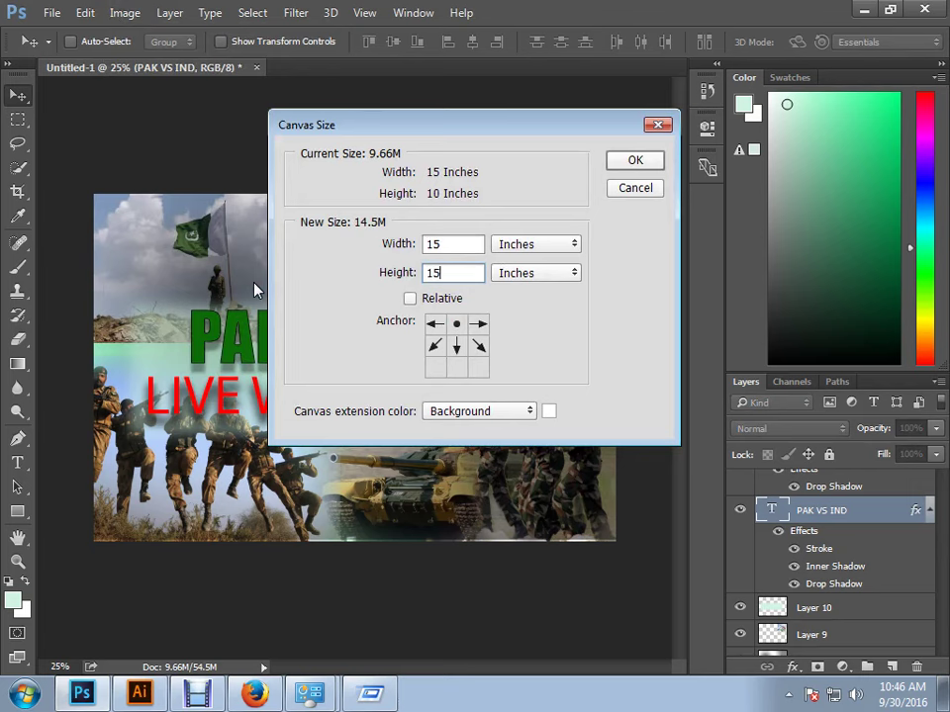
{"action": "key", "text": "BackSpace"}
{"action": "type", "text": "3"}
{"action": "key", "text": "Return"}
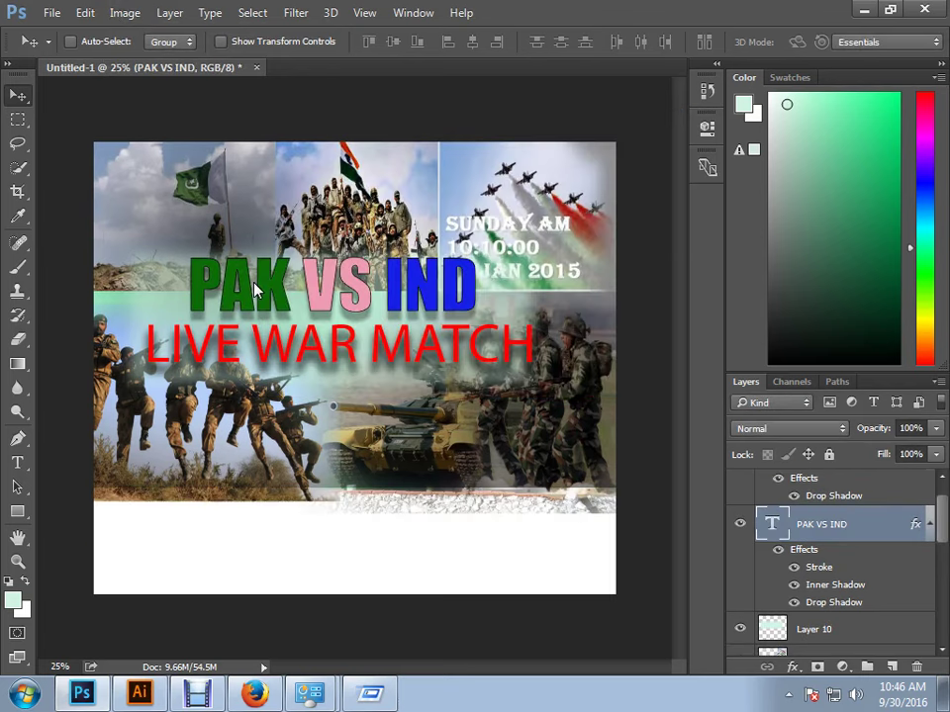
- Paste the missile image, move it into the white strip below the collage, and enlarge it to roughly fill the strip's height
{"action": "key", "text": "ctrl+v"}
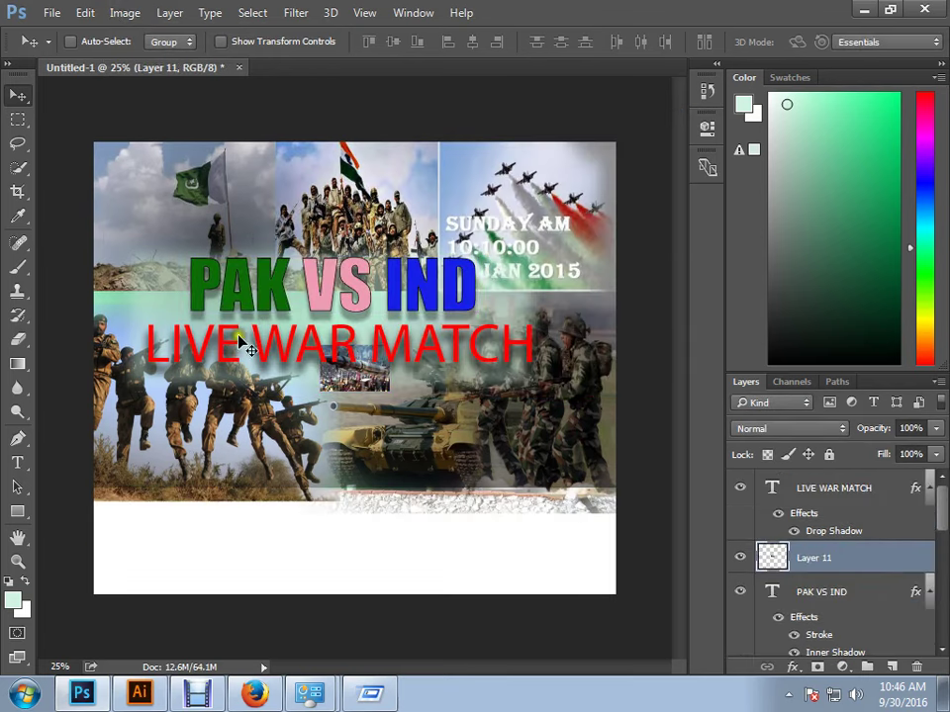
{"action": "left_click_drag", "start_coordinate": [385, 387], "coordinate": [396, 579]}
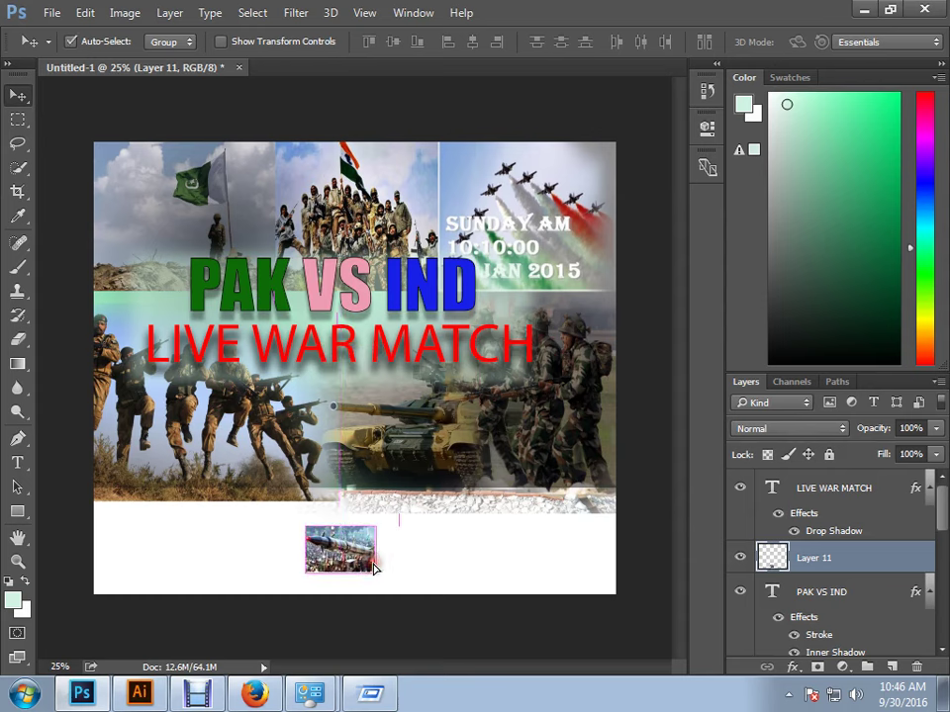
{"action": "key", "text": "ctrl+t"}
{"action": "left_click_drag", "start_coordinate": [378, 536], "coordinate": [443, 507]}
{"action": "key", "text": "Return"}
- Flip the missile image horizontally and move it to the canvas's bottom-left corner
{"action": "key", "text": "ctrl+t"}
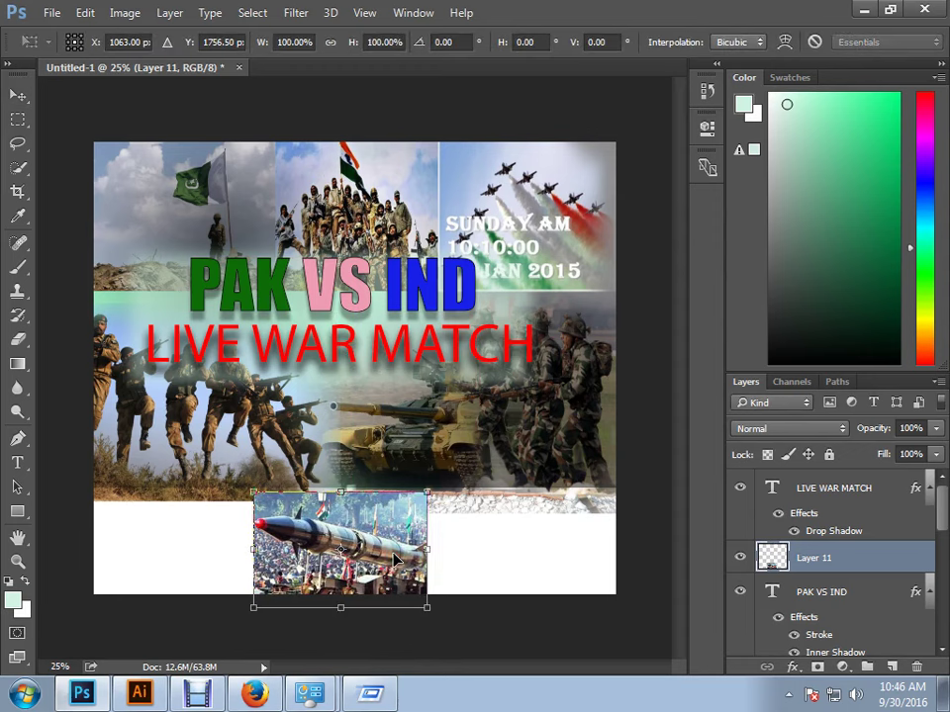
{"action": "right_click", "coordinate": [394, 551]}
{"action": "left_click", "coordinate": [461, 519]}
{"action": "key", "text": "Return"}
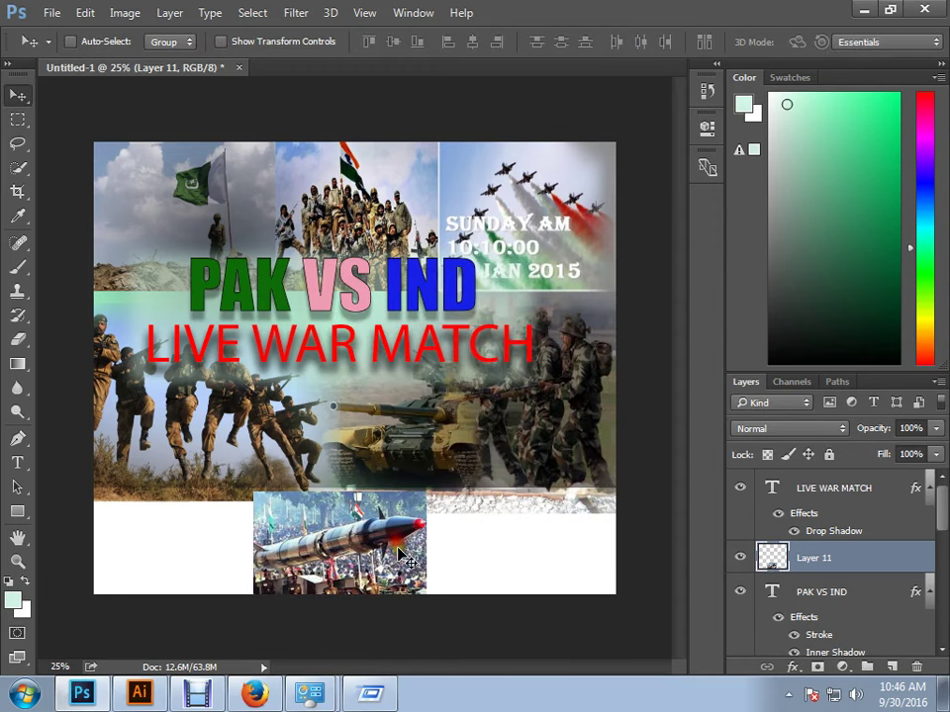
{"action": "left_click_drag", "start_coordinate": [408, 554], "coordinate": [247, 554]}
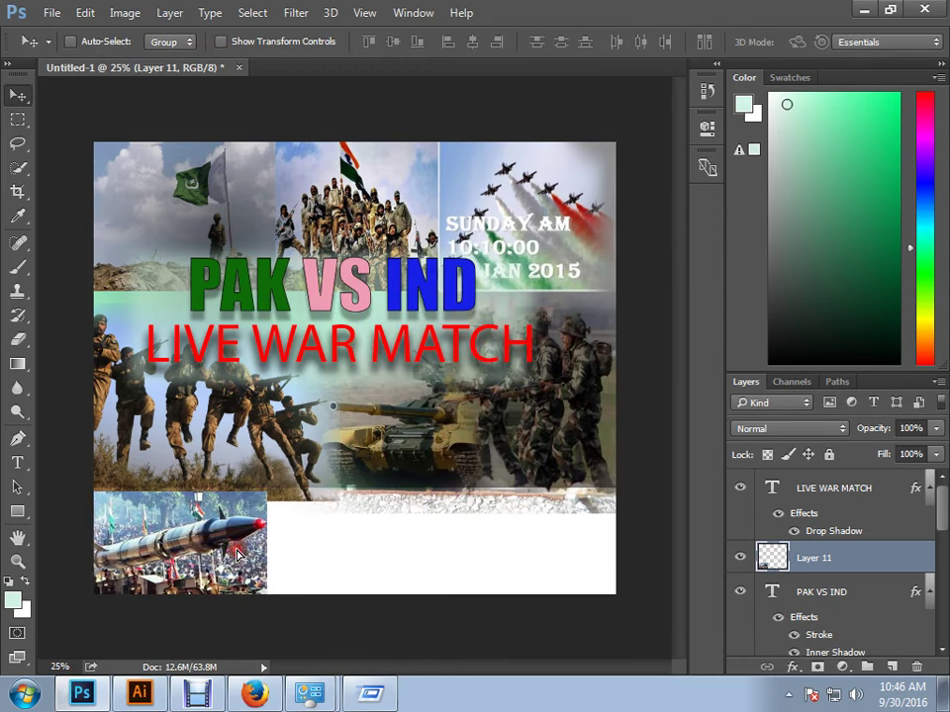
- Add the text ??? in Impact Regular at 97 pt in the white strip to the right of the missile image
{"action": "left_click", "coordinate": [17, 462]}
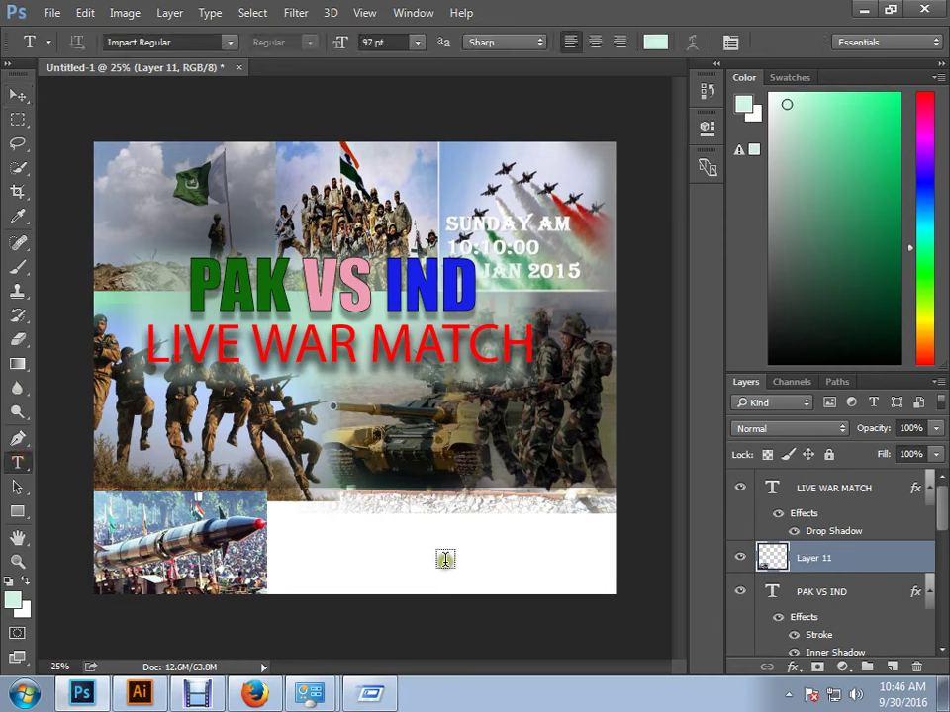
{"action": "left_click", "coordinate": [441, 560]}
{"action": "type", "text": ">>>"}
{"action": "key", "text": "ctrl+a"}
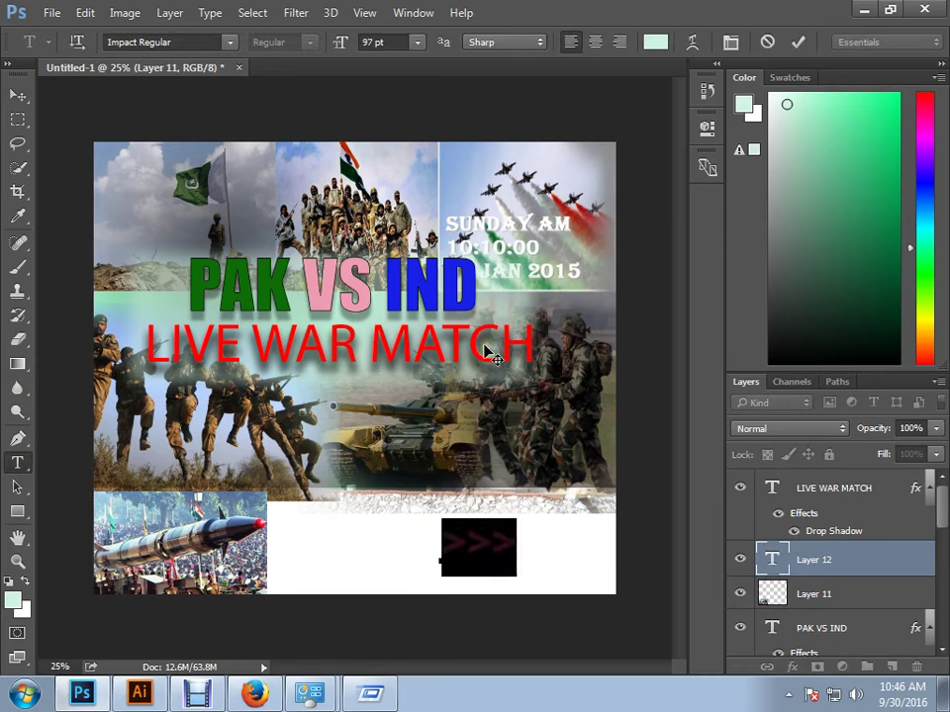
{"action": "type", "text": "???"}
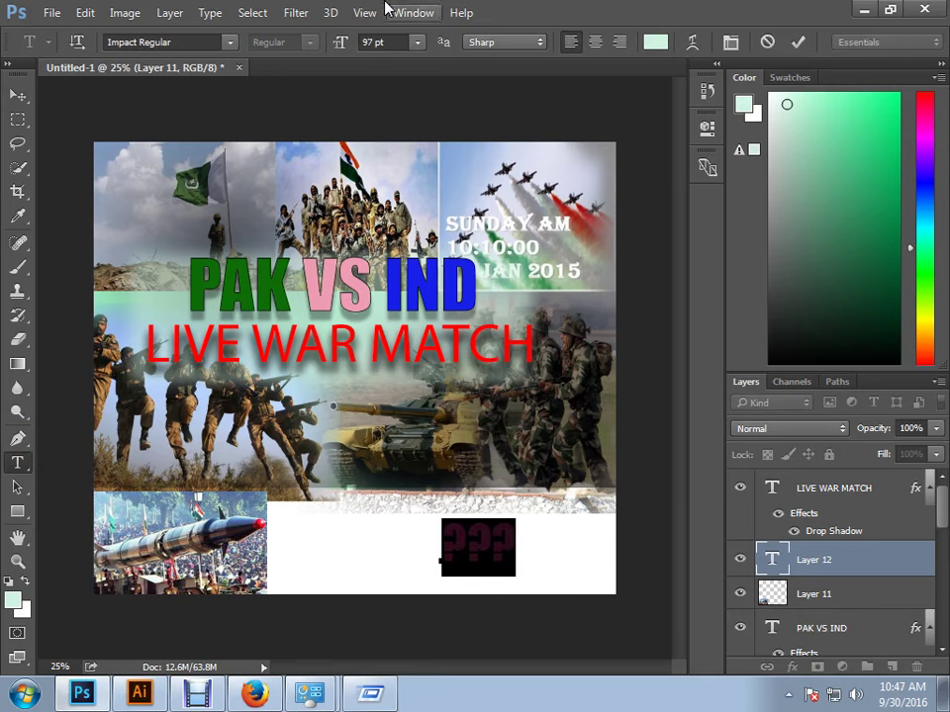
- Set the ??? text's colour to red e80f0f
{"action": "left_click", "coordinate": [655, 42]}
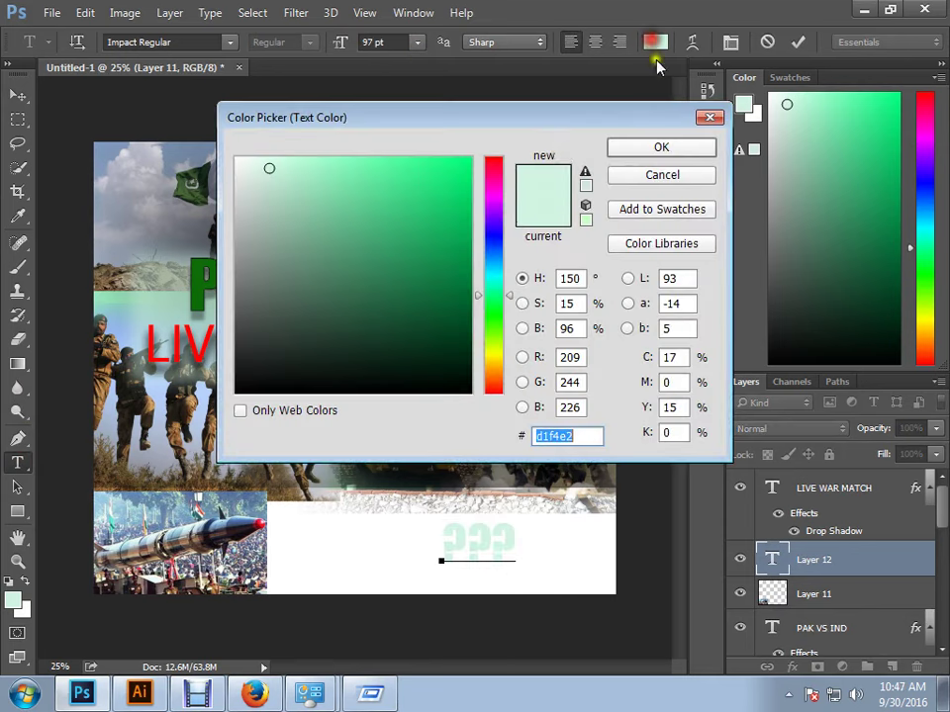
{"action": "left_click_drag", "start_coordinate": [487, 195], "coordinate": [493, 158]}
{"action": "left_click", "coordinate": [456, 178]}
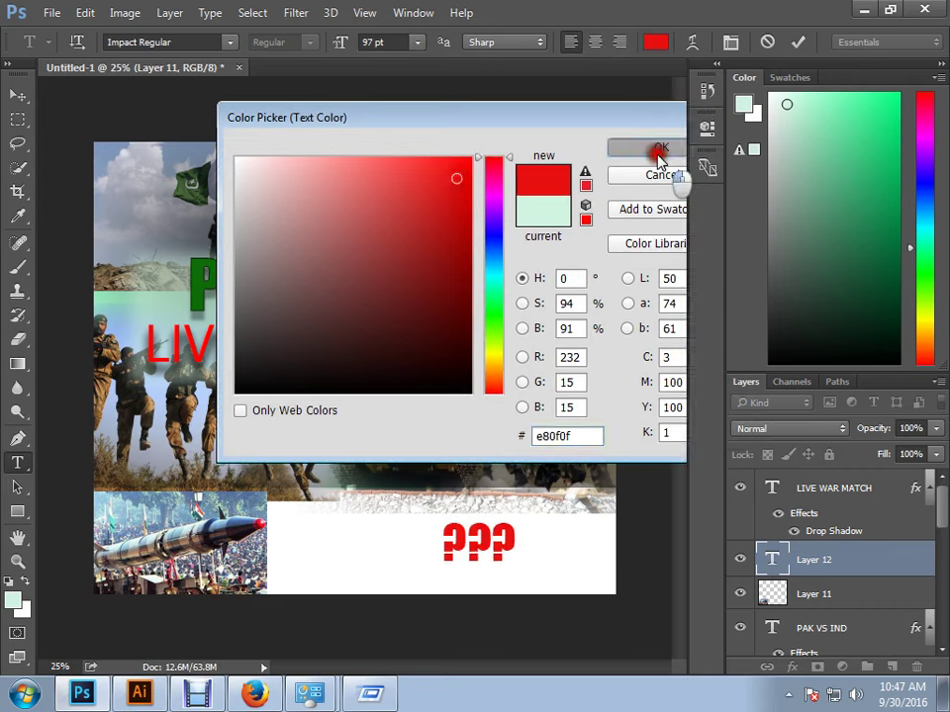
{"action": "left_click", "coordinate": [656, 149]}
- Enlarge the ??? text so it nearly fills the height of the white strip
{"action": "left_click", "coordinate": [18, 96]}
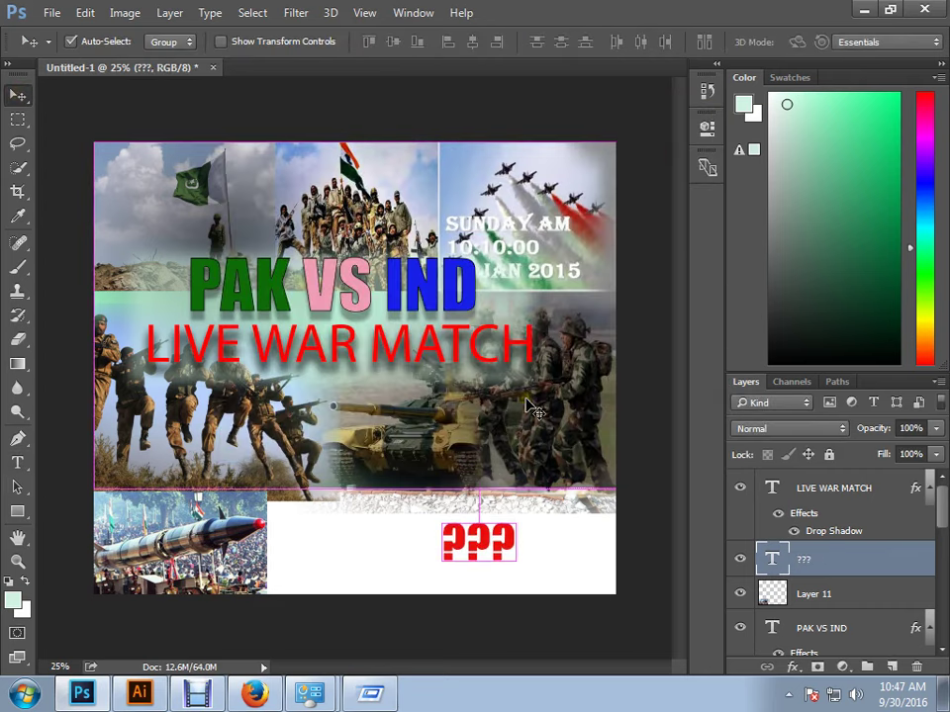
{"action": "key", "text": "ctrl+t"}
{"action": "left_click_drag", "start_coordinate": [522, 519], "coordinate": [585, 555]}
{"action": "key", "text": "Return"}
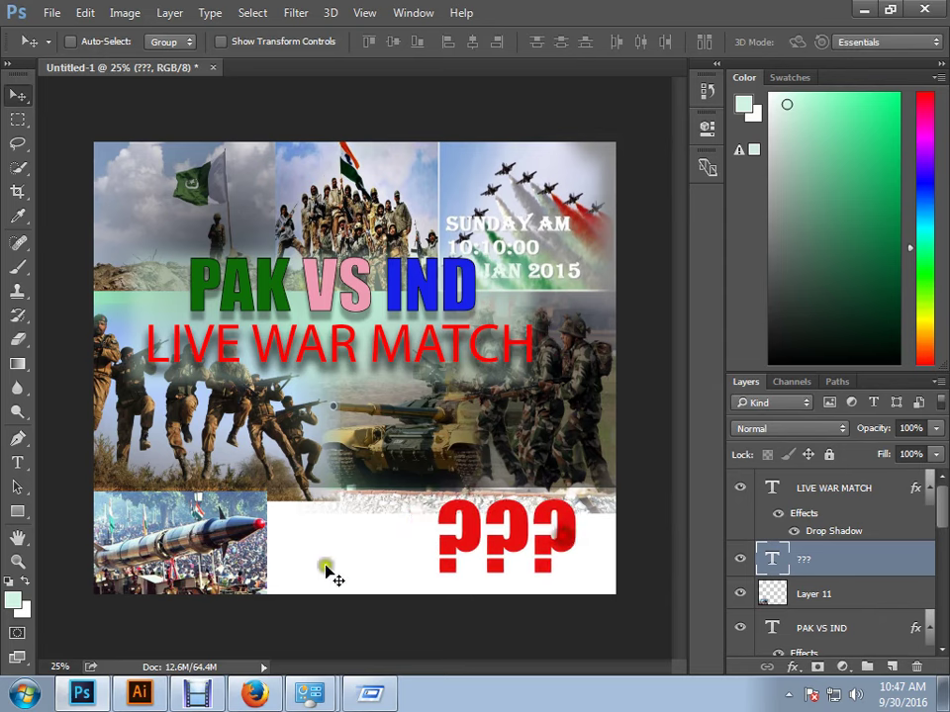
- Stretch the missile image rightward to 142.11% width, keeping its left edge at the canvas border
{"action": "left_click", "coordinate": [275, 560], "text": "ctrl"}
{"action": "key", "text": "ctrl+t"}
{"action": "left_click_drag", "start_coordinate": [271, 557], "coordinate": [339, 554]}
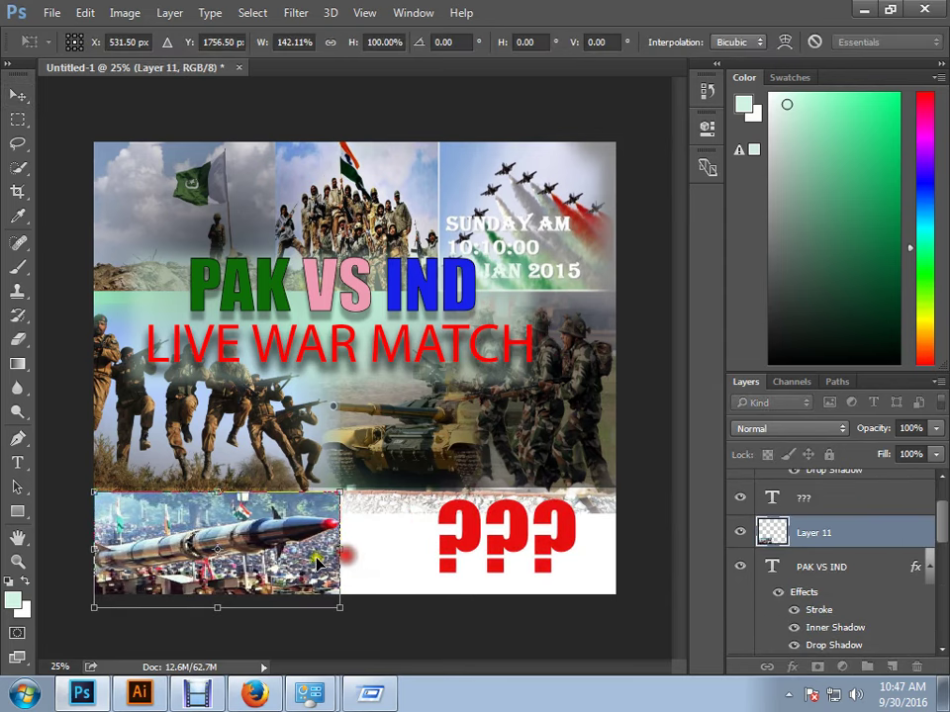
{"action": "key", "text": "Return"}
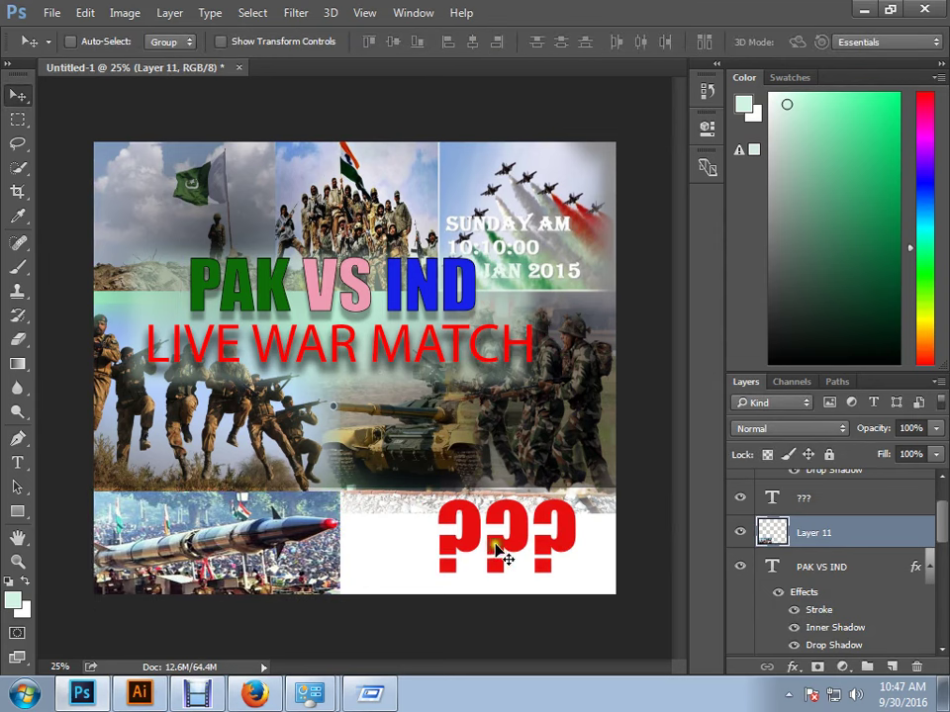
- Select the ??? text layer and move the text slightly left within the white strip
{"action": "right_click", "coordinate": [500, 554]}
{"action": "left_click", "coordinate": [521, 553]}
{"action": "left_click_drag", "start_coordinate": [534, 590], "coordinate": [491, 576]}
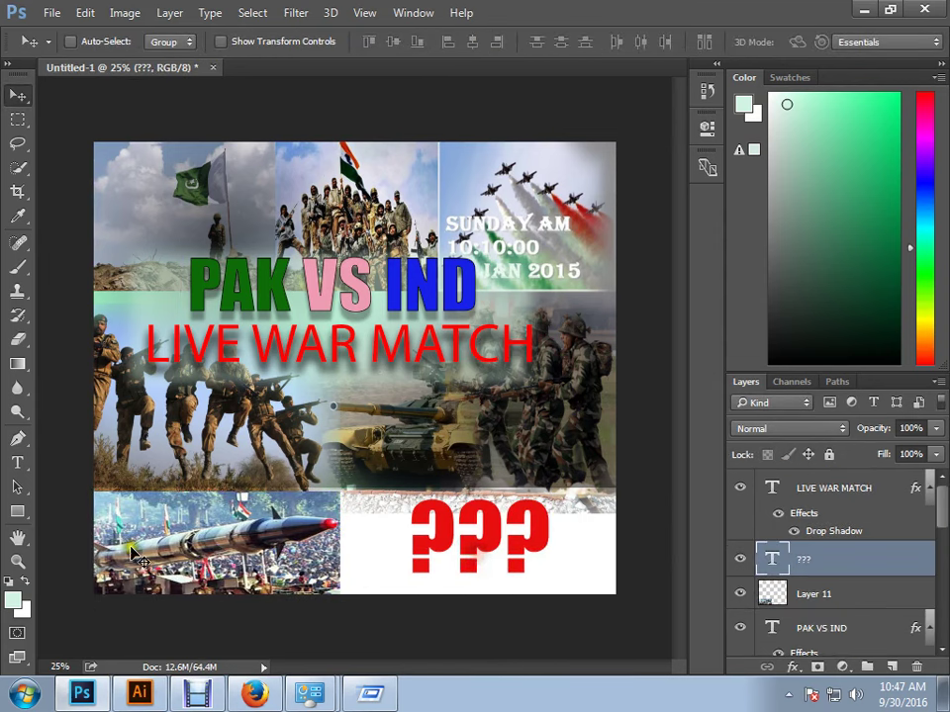
{"action": "left_click", "coordinate": [17, 462]}
{"action": "left_click", "coordinate": [484, 554]}
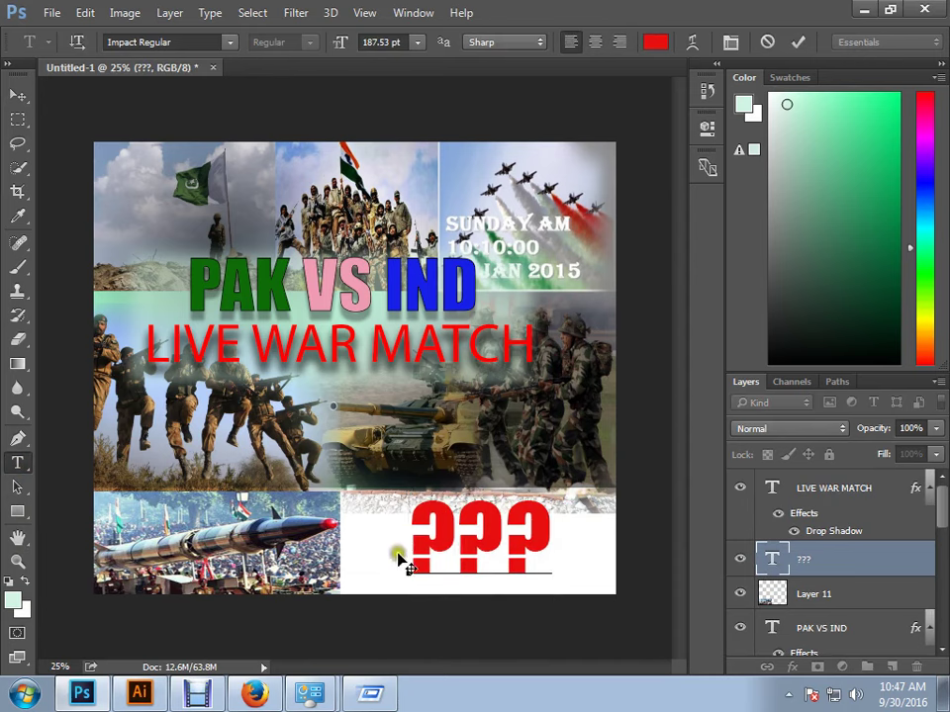
{"action": "left_click", "coordinate": [16, 94]}
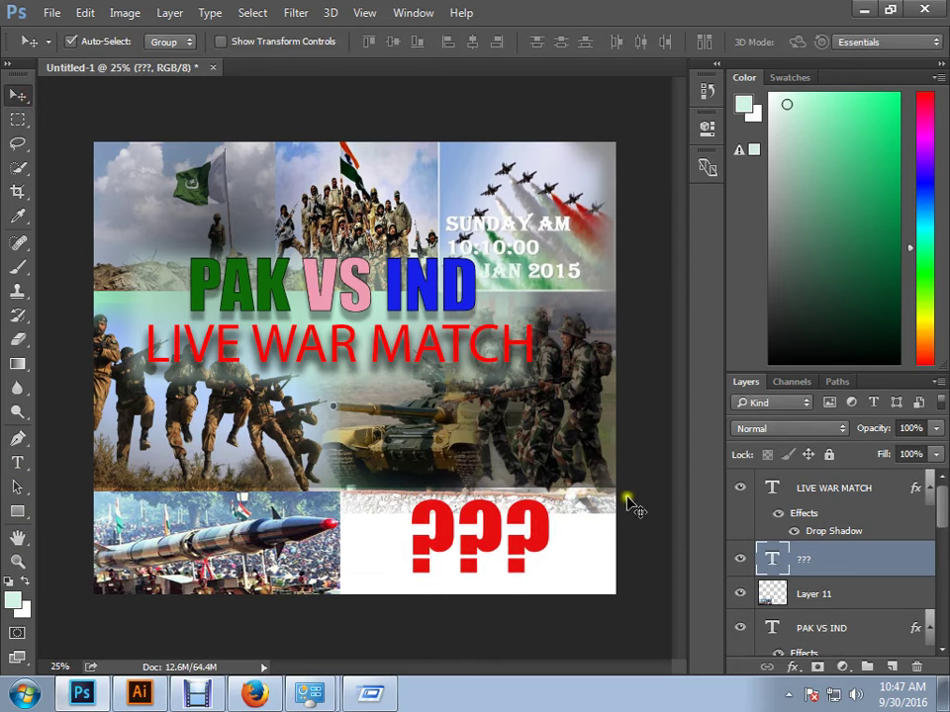
- Shrink the ??? text, place it near the canvas's right edge, and put a duplicate beside the missile image
{"action": "key", "text": "ctrl+t"}
{"action": "left_click_drag", "start_coordinate": [555, 491], "coordinate": [442, 542]}
{"action": "key", "text": "Return"}
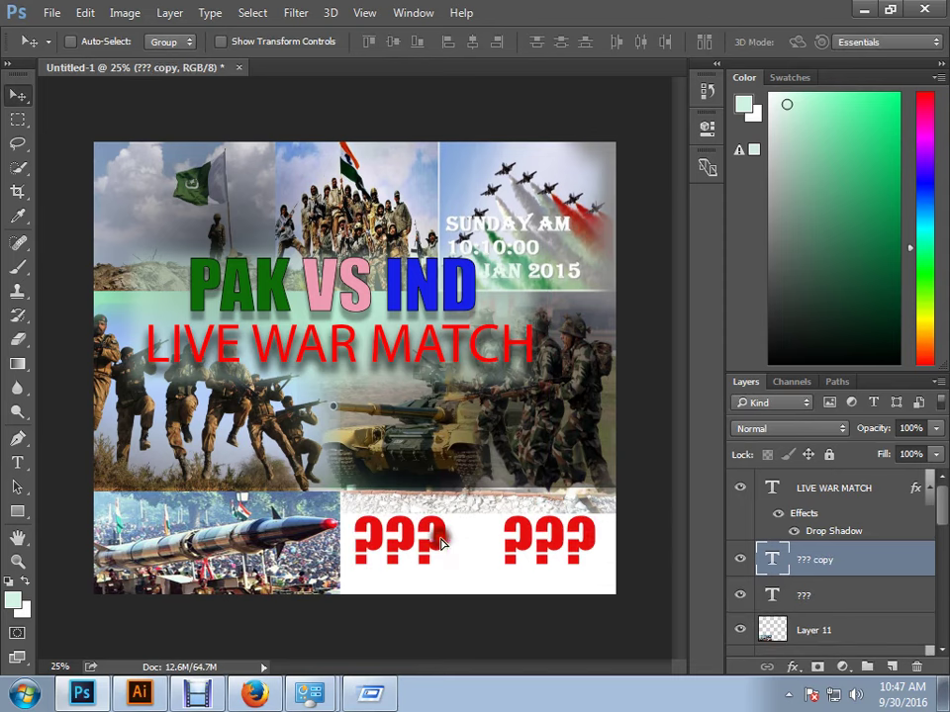
- Replace the duplicated ??? text beside the missile with WE HAVE 20
{"action": "left_click", "coordinate": [17, 461]}
{"action": "left_click_drag", "start_coordinate": [356, 560], "coordinate": [446, 559]}
{"action": "type", "text": "WE HAD"}
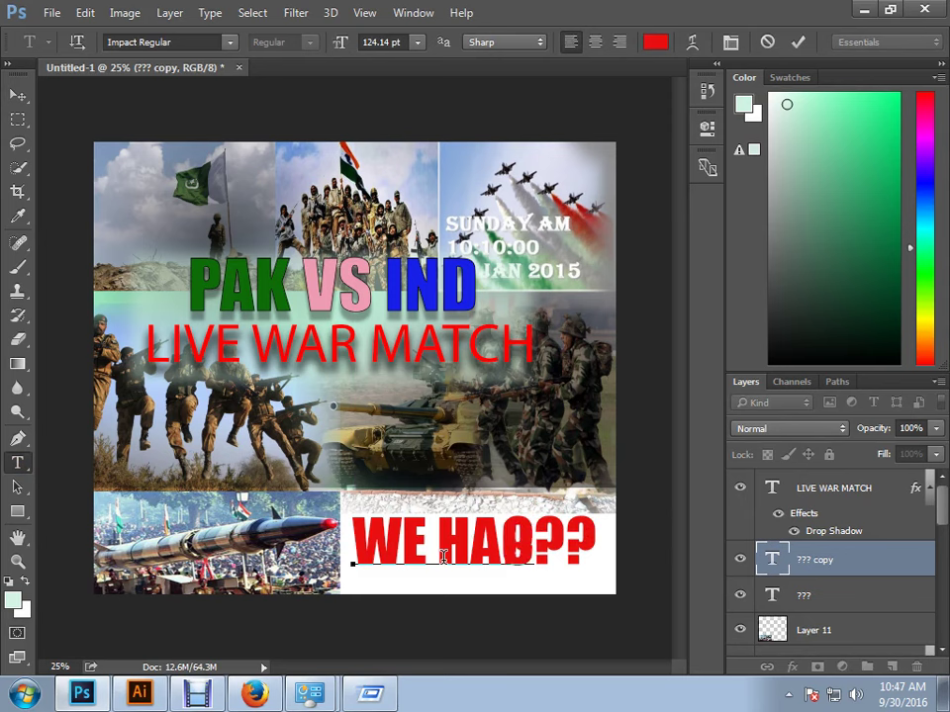
{"action": "key", "text": "BackSpace"}
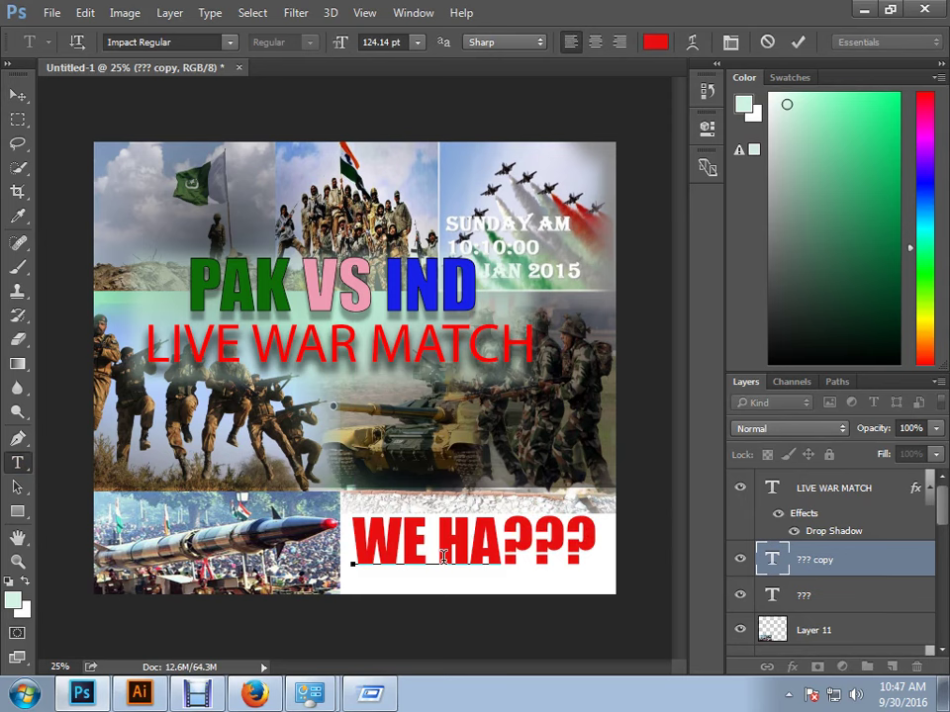
{"action": "type", "text": "VE"}
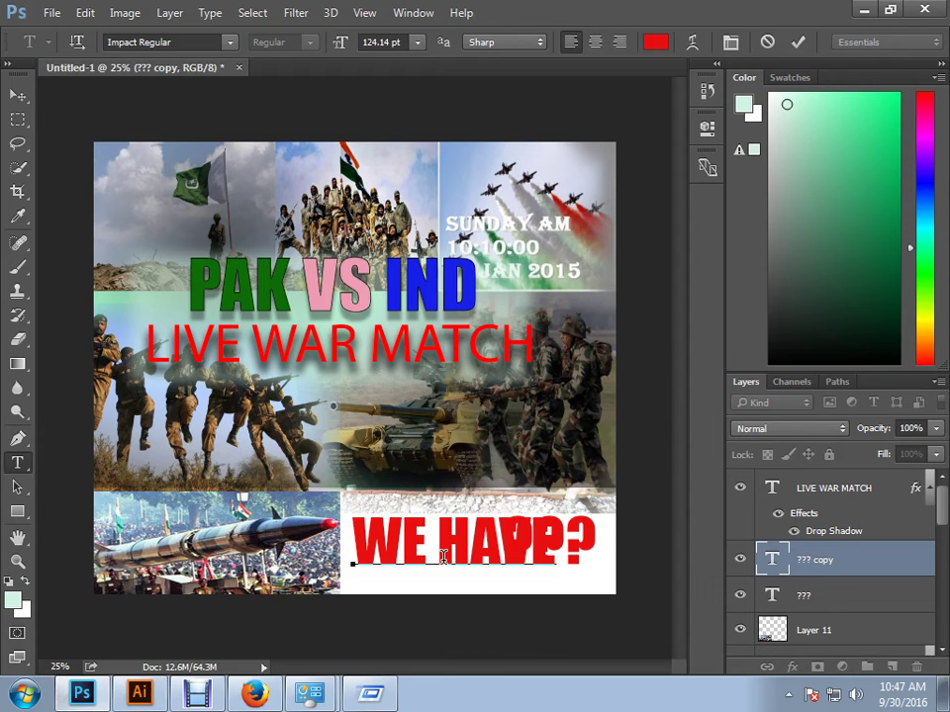
{"action": "type", "text": "201"}
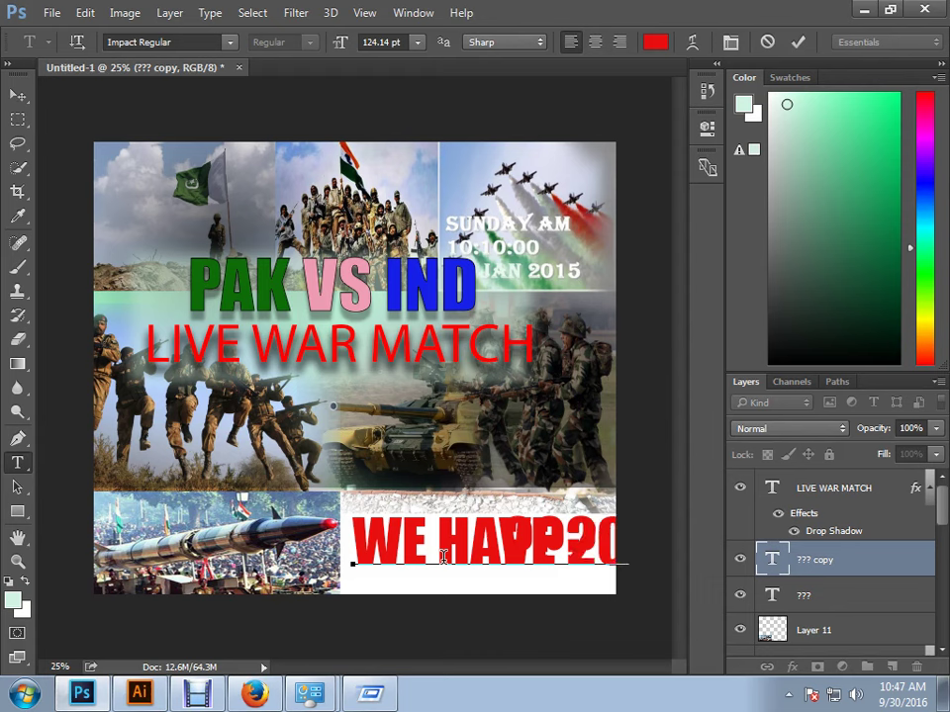
- Reduce the whole WE HAVE 20 text's font size to 104.94 pt, leaving the text open for editing
{"action": "key", "text": "ctrl+a"}
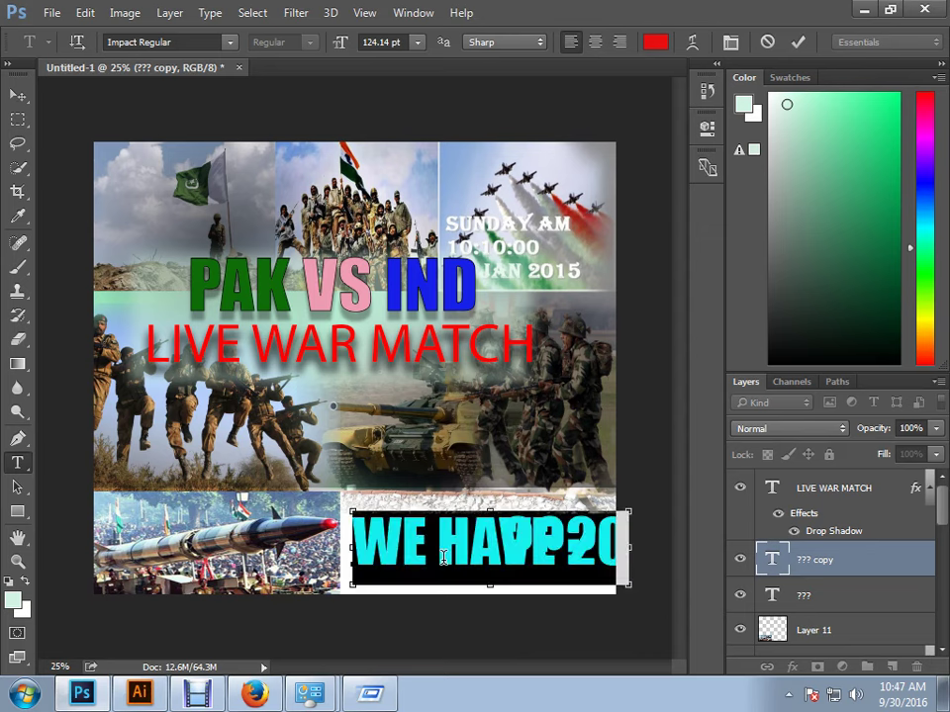
{"action": "key", "text": "ctrl+shift+comma"}
{"action": "key", "text": "ctrl+shift+comma"}
{"action": "key", "text": "ctrl+shift+comma"}
{"action": "key", "text": "ctrl+shift+comma"}
{"action": "key", "text": "ctrl+shift+comma"}
{"action": "key", "text": "ctrl+shift+comma"}
{"action": "key", "text": "ctrl+shift+comma"}
{"action": "key", "text": "ctrl+shift+comma"}
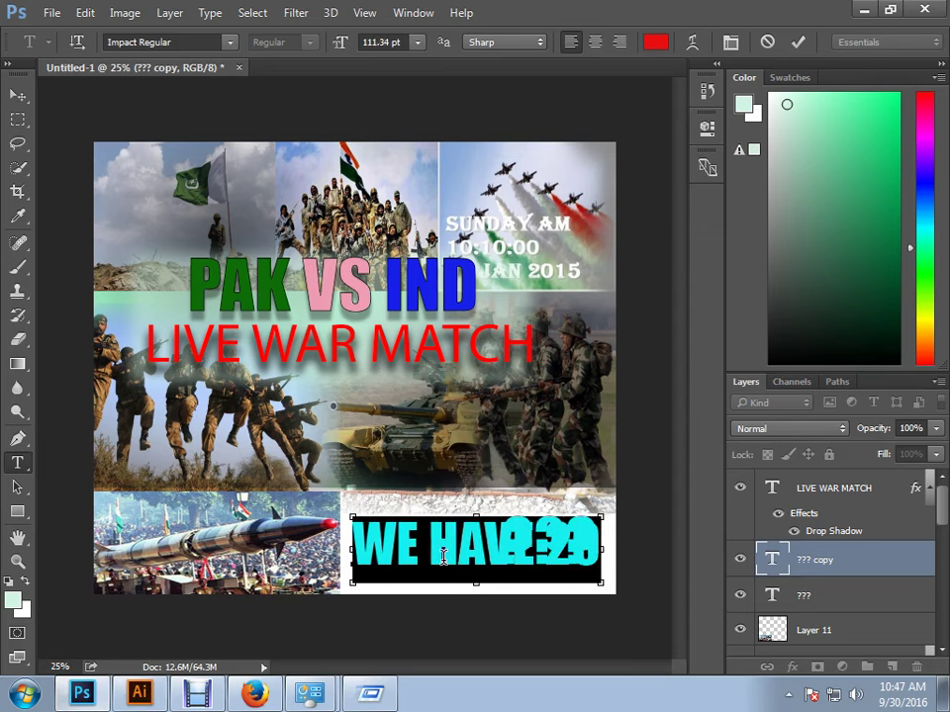
{"action": "key", "text": "ctrl+shift+comma"}
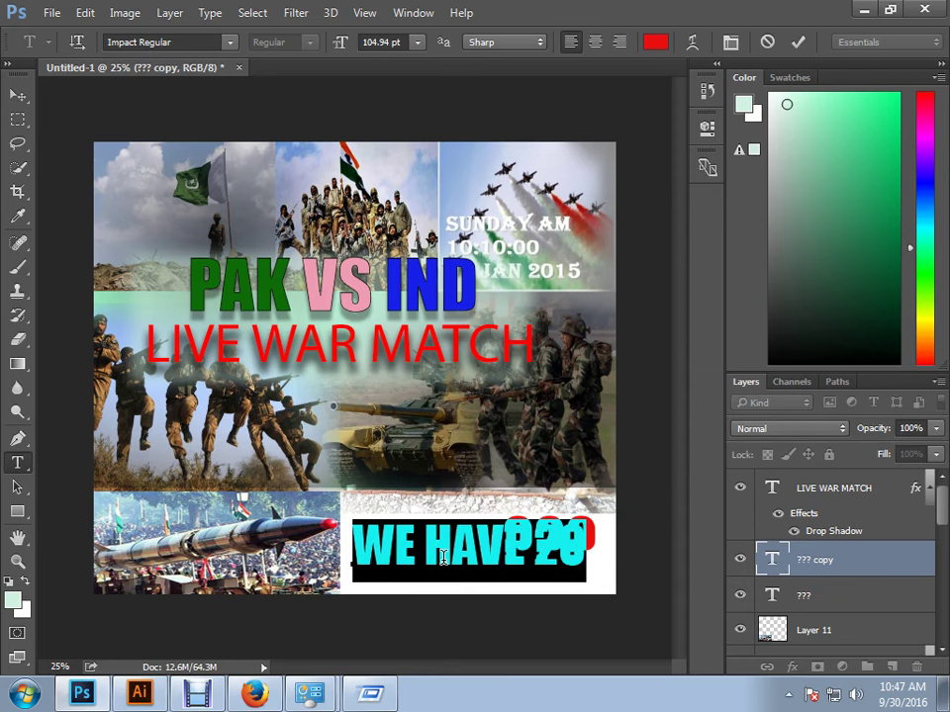
{"action": "left_click", "coordinate": [443, 557]}
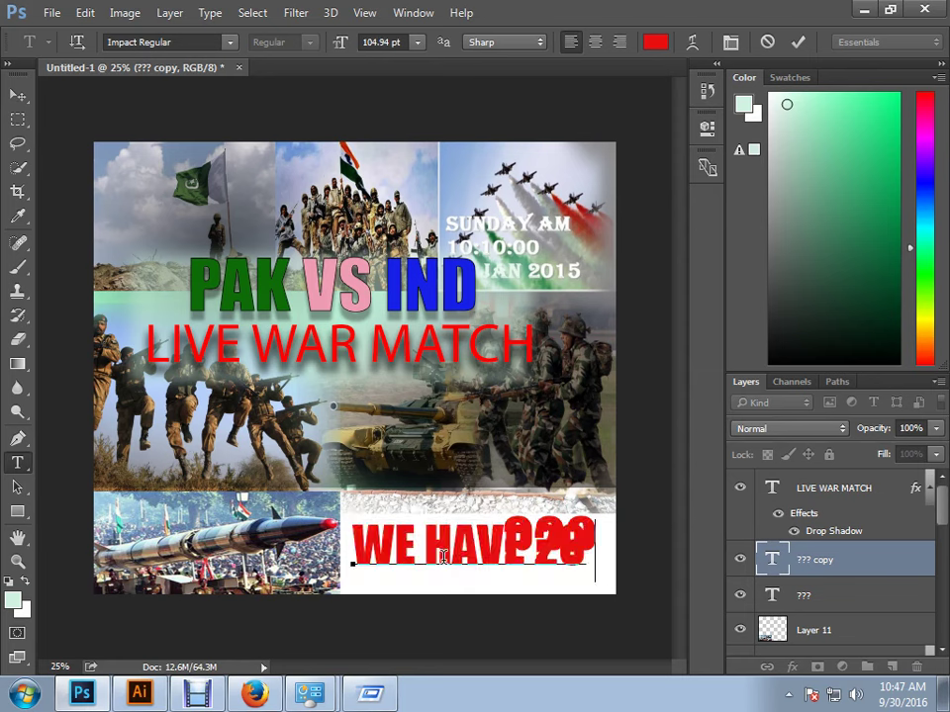
- Complete the caption as WE HAVE 20 PCS and move it down over the lower part of the missile image
{"action": "type", "text": "P"}
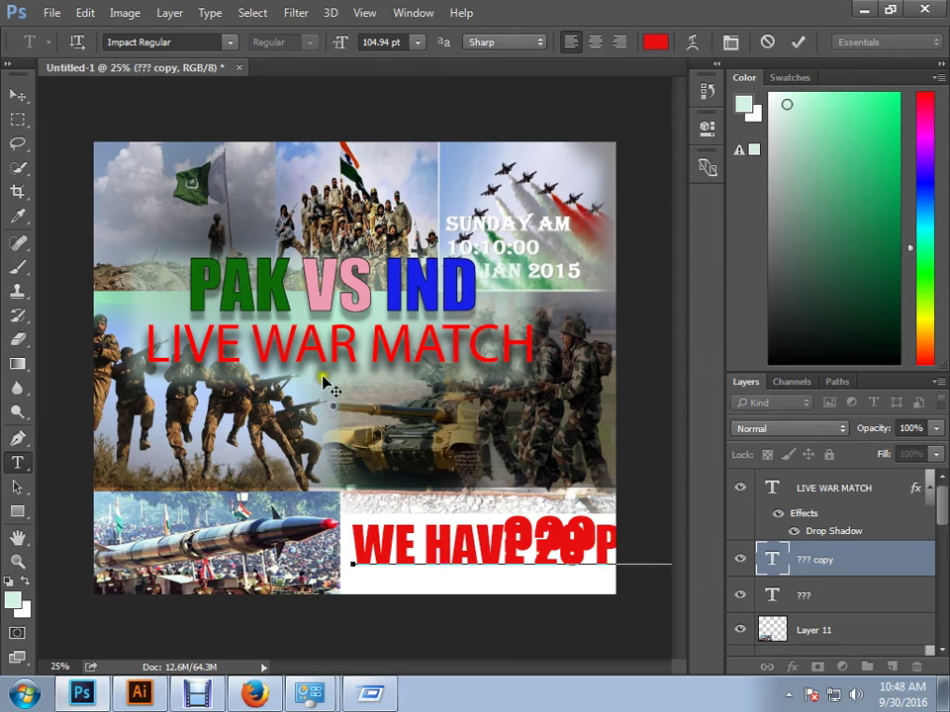
{"action": "left_click", "coordinate": [17, 95]}
{"action": "left_click_drag", "start_coordinate": [526, 515], "coordinate": [311, 525]}
{"action": "left_click_drag", "start_coordinate": [384, 586], "coordinate": [372, 589]}
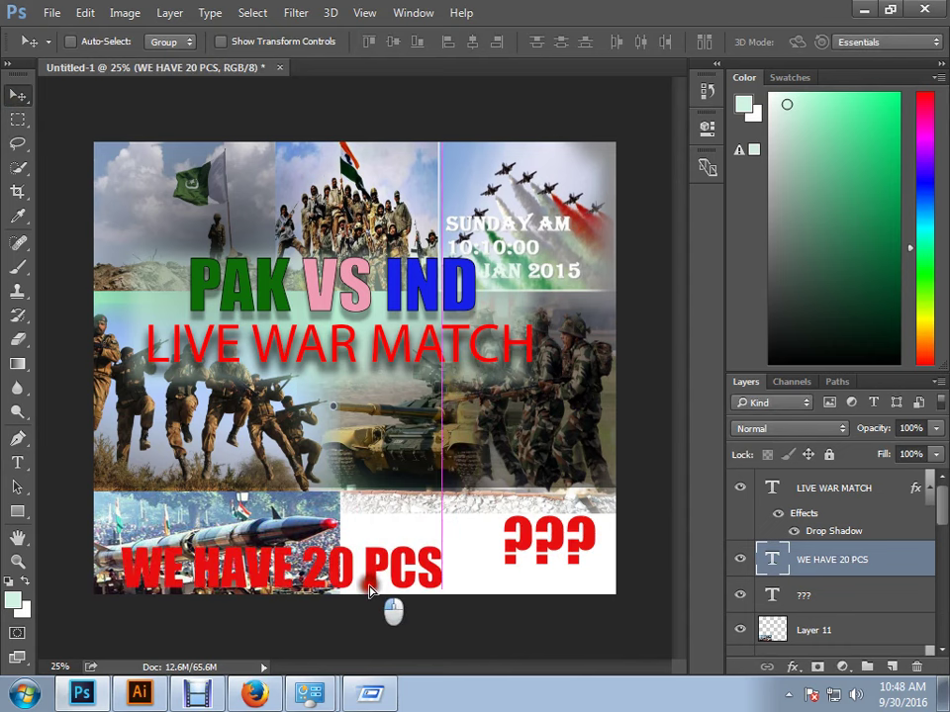
{"action": "right_click", "coordinate": [552, 544]}
{"action": "left_click", "coordinate": [578, 550]}
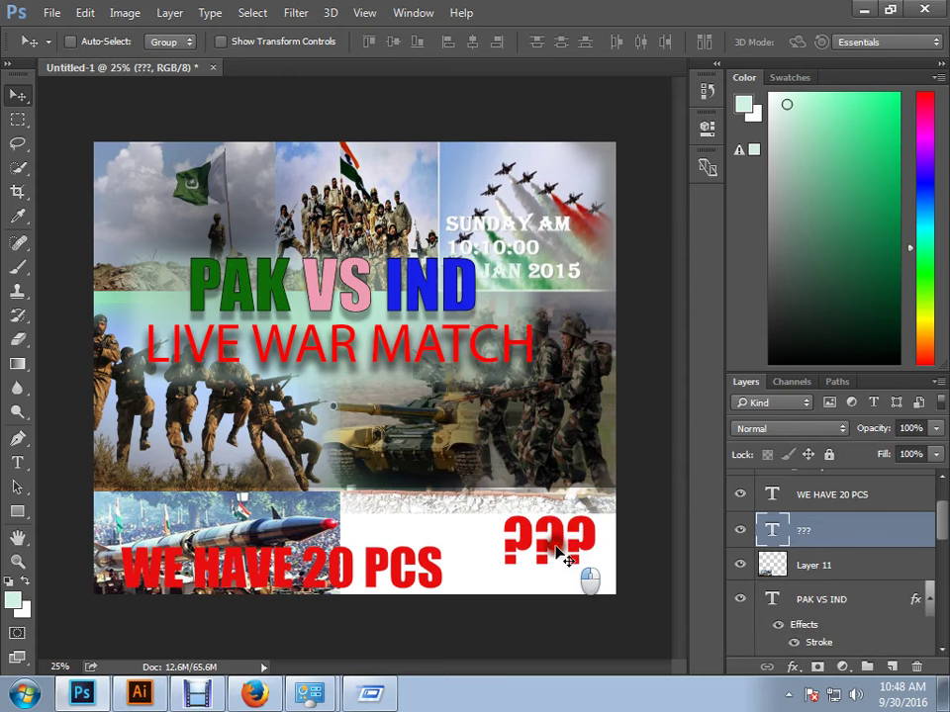
{"action": "left_click", "coordinate": [17, 462]}
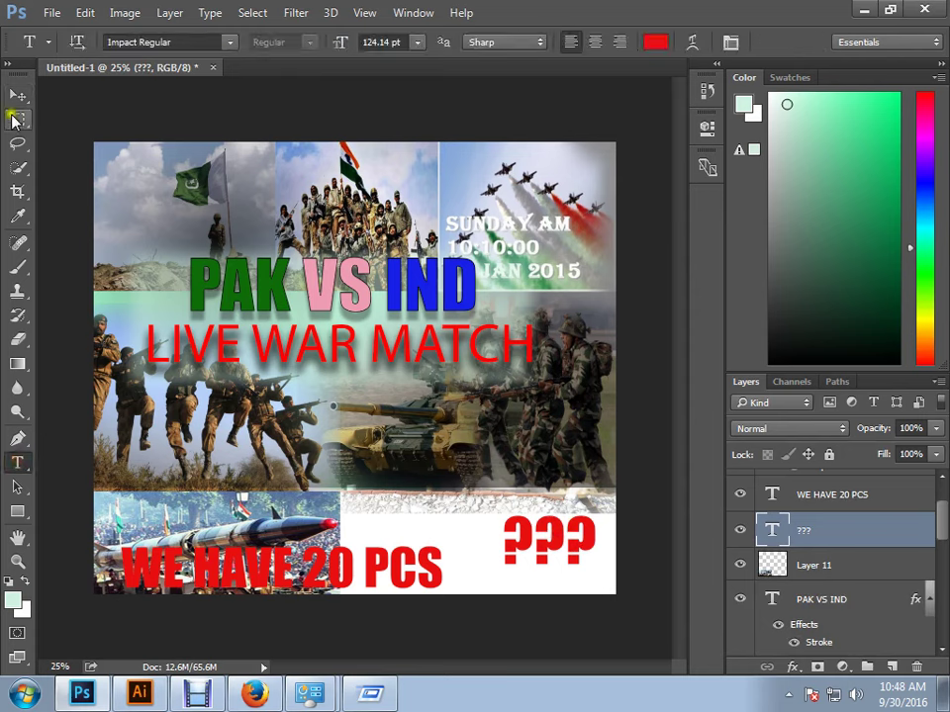
{"action": "left_click", "coordinate": [16, 95]}
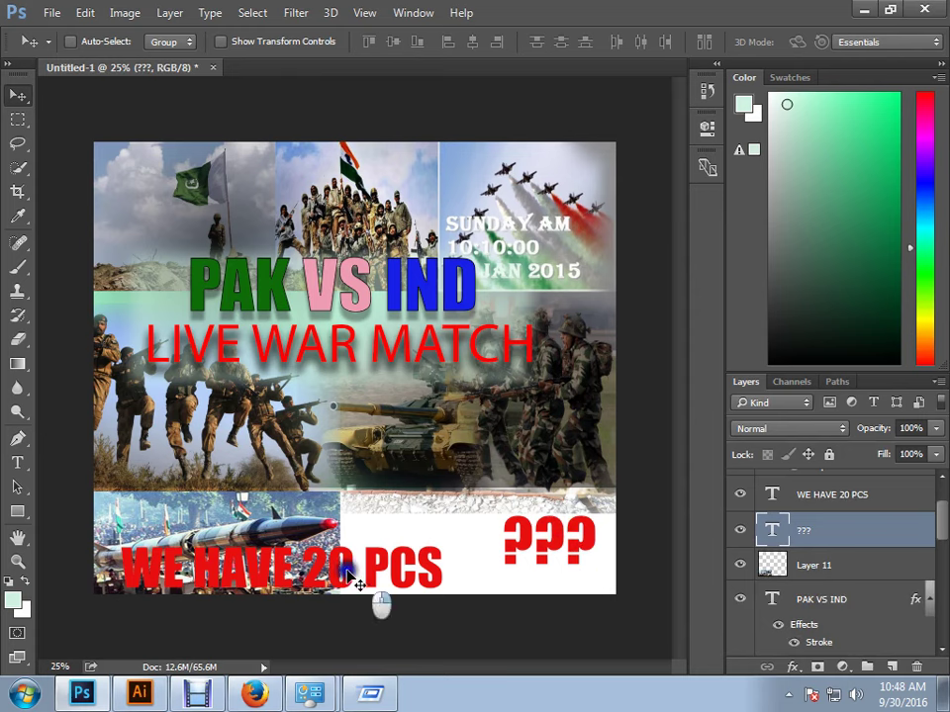
- Select the WE HAVE 20 PCS text layer, nudge it slightly upward, and reduce its opacity to 71%
{"action": "right_click", "coordinate": [357, 584]}
{"action": "left_click", "coordinate": [374, 582]}
{"action": "left_click_drag", "start_coordinate": [360, 592], "coordinate": [351, 578]}
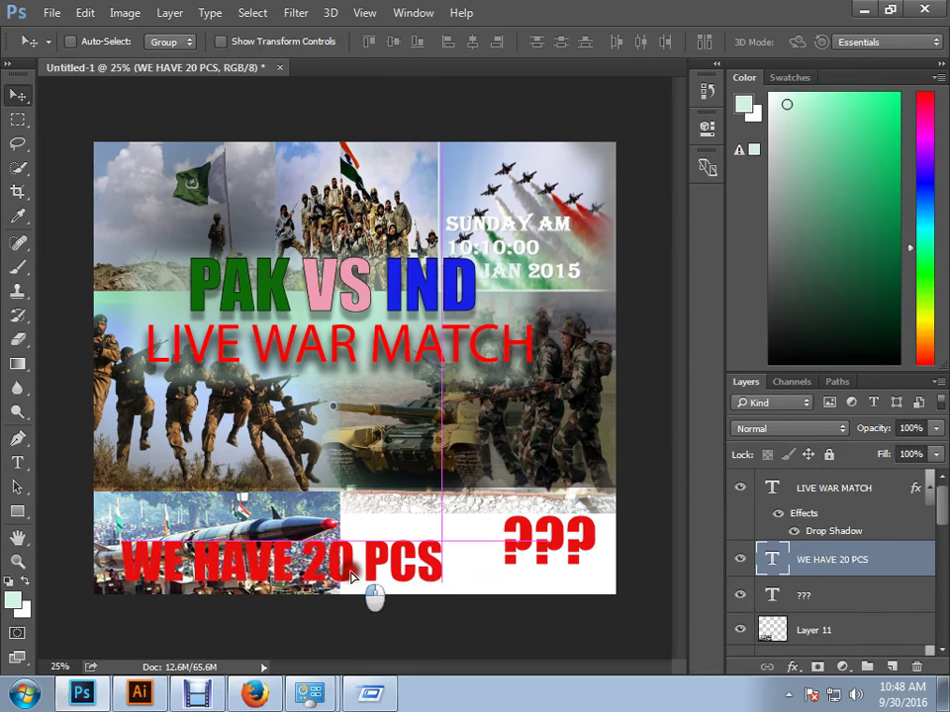
{"action": "left_click", "coordinate": [936, 428]}
{"action": "left_click_drag", "start_coordinate": [935, 451], "coordinate": [910, 455]}
{"action": "left_click", "coordinate": [579, 505]}
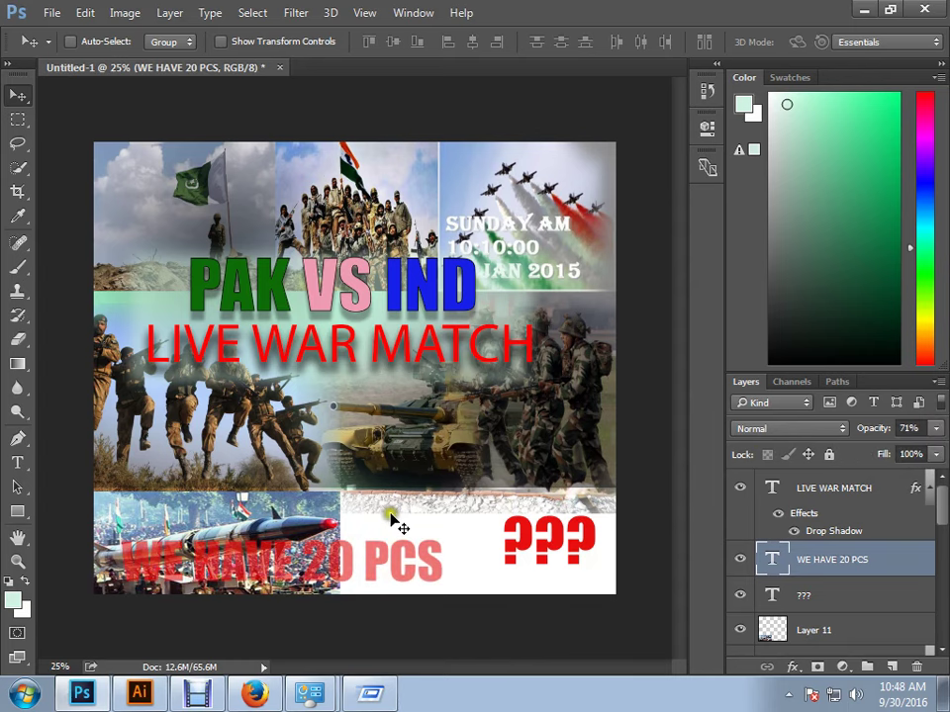
- Save the banner to the Desktop as a layered TIFF named IND VS PAK with no image compression, suppressing future file-size notices
{"action": "key", "text": "ctrl+s"}
{"action": "left_click", "coordinate": [71, 127]}
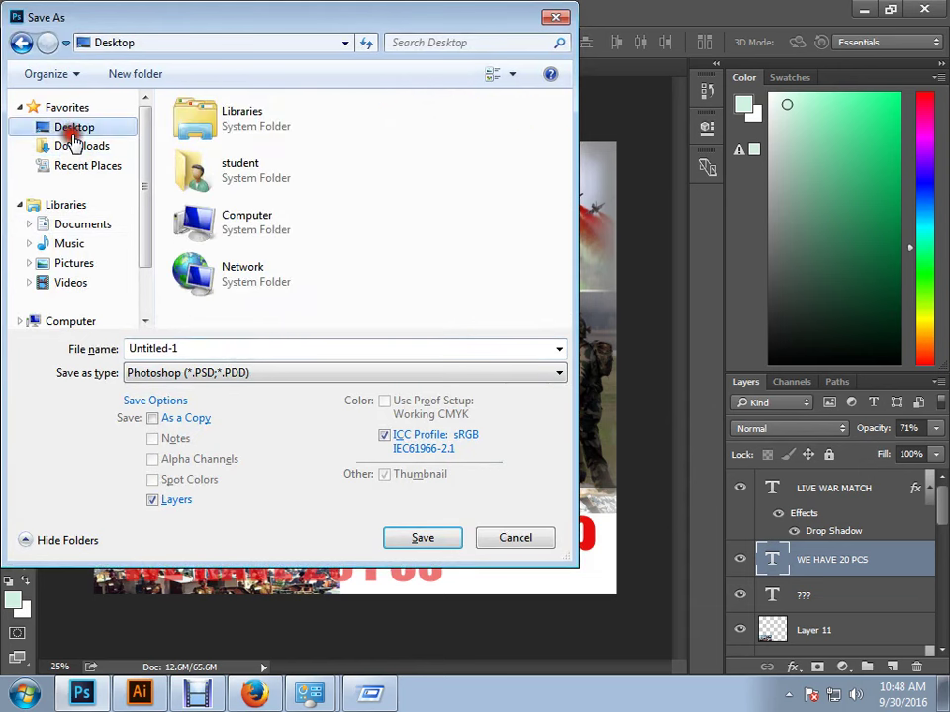
{"action": "double_click", "coordinate": [250, 350]}
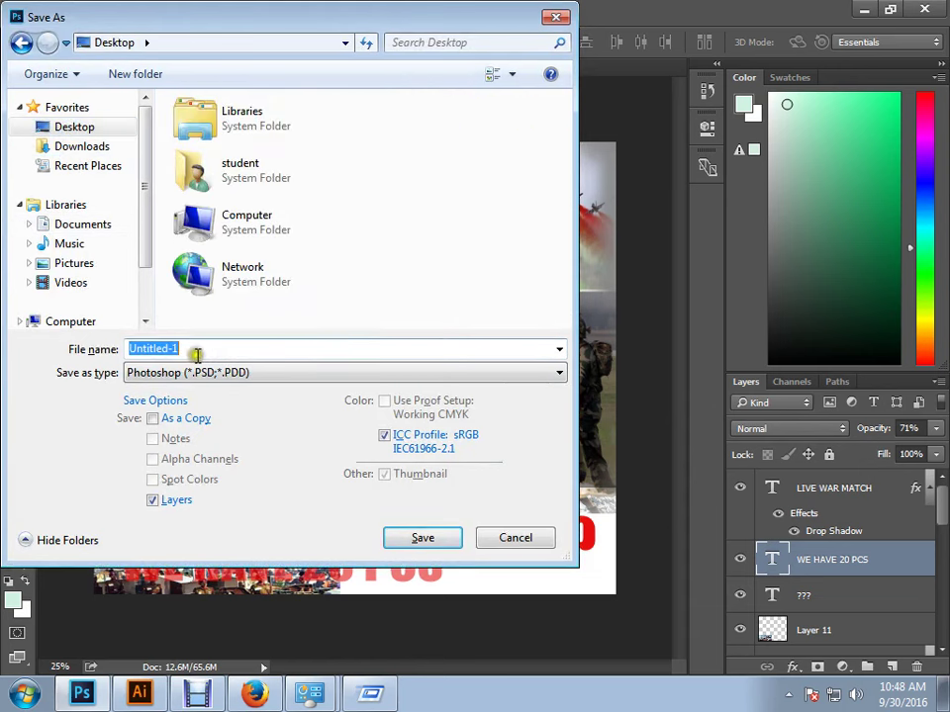
{"action": "type", "text": "IND VS PAK"}
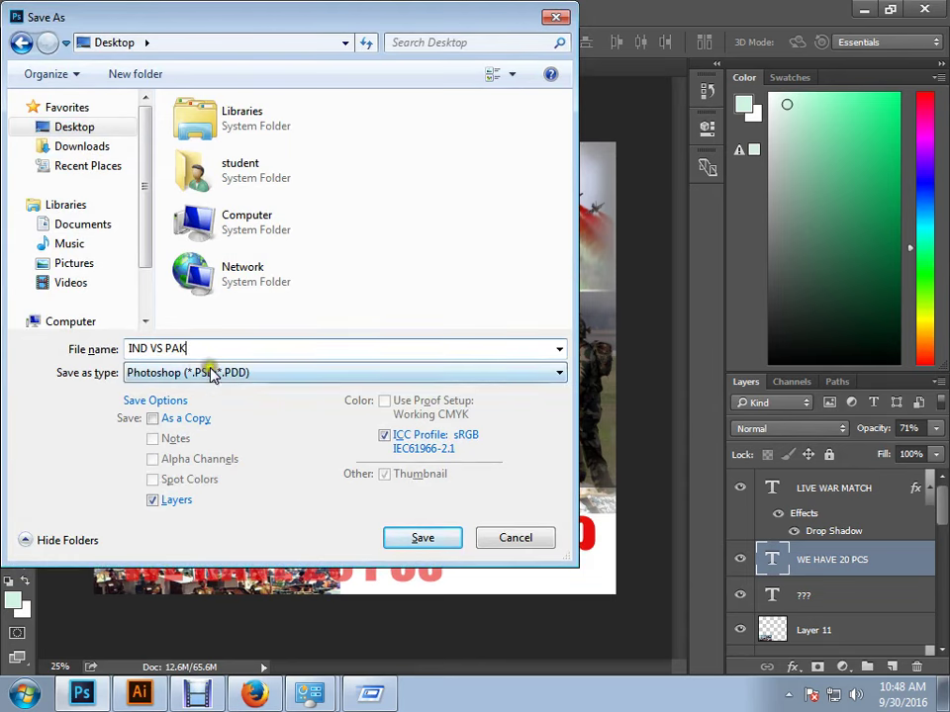
{"action": "left_click", "coordinate": [198, 372]}
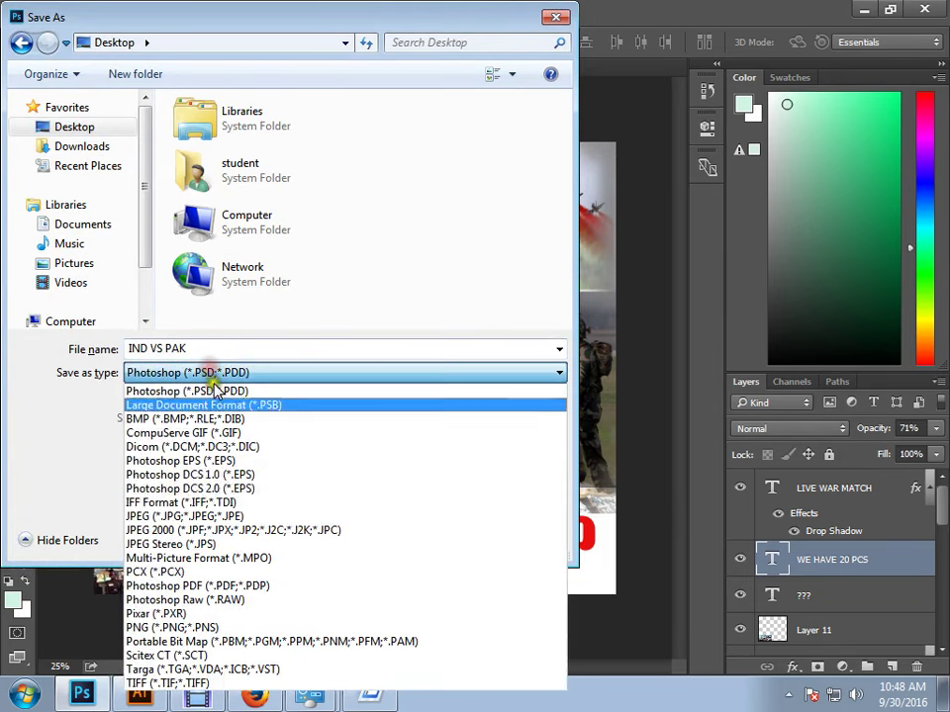
{"action": "left_click", "coordinate": [170, 685]}
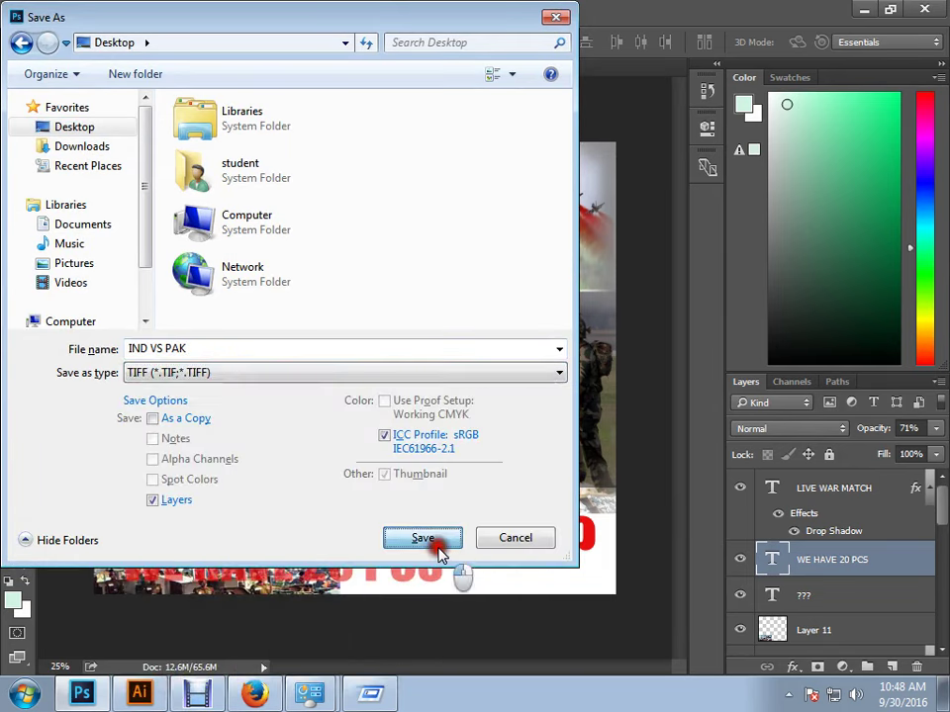
{"action": "left_click", "coordinate": [435, 544]}
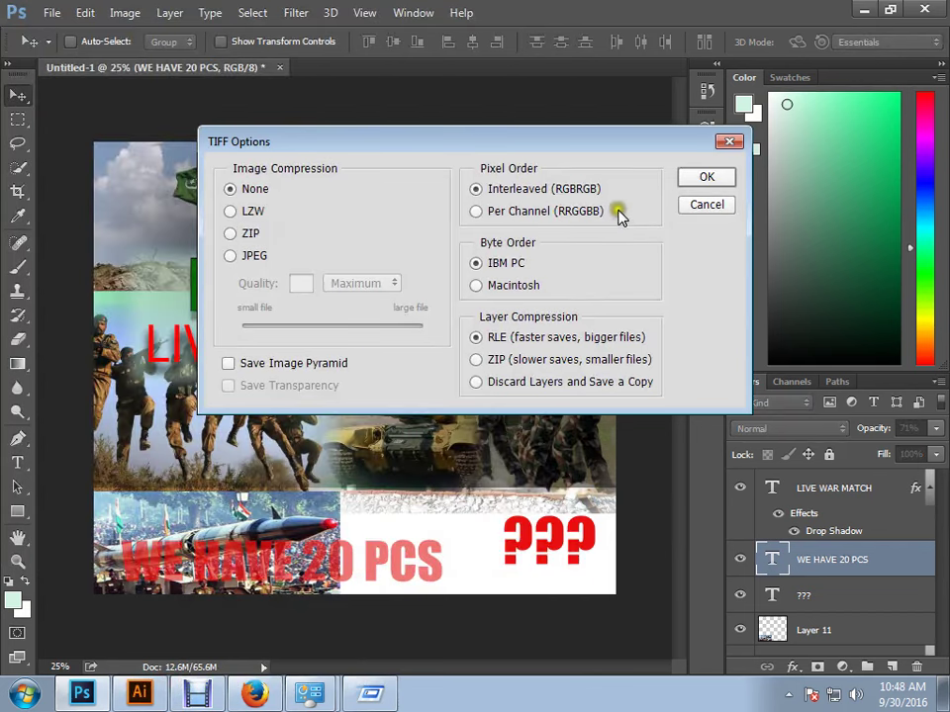
{"action": "left_click", "coordinate": [705, 177]}
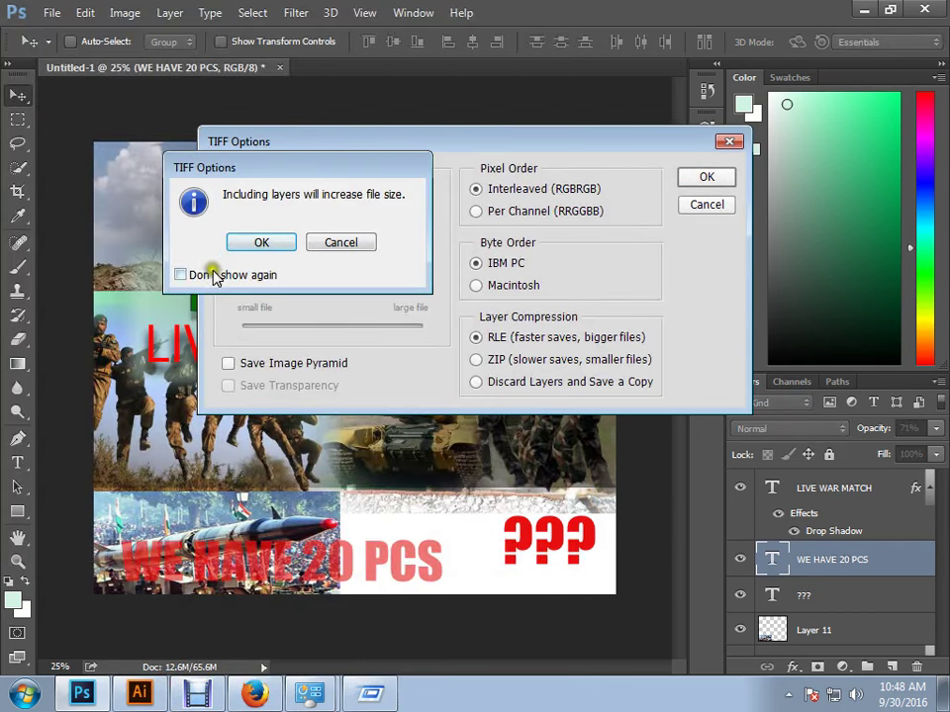
{"action": "left_click", "coordinate": [207, 274]}
{"action": "left_click", "coordinate": [264, 242]}
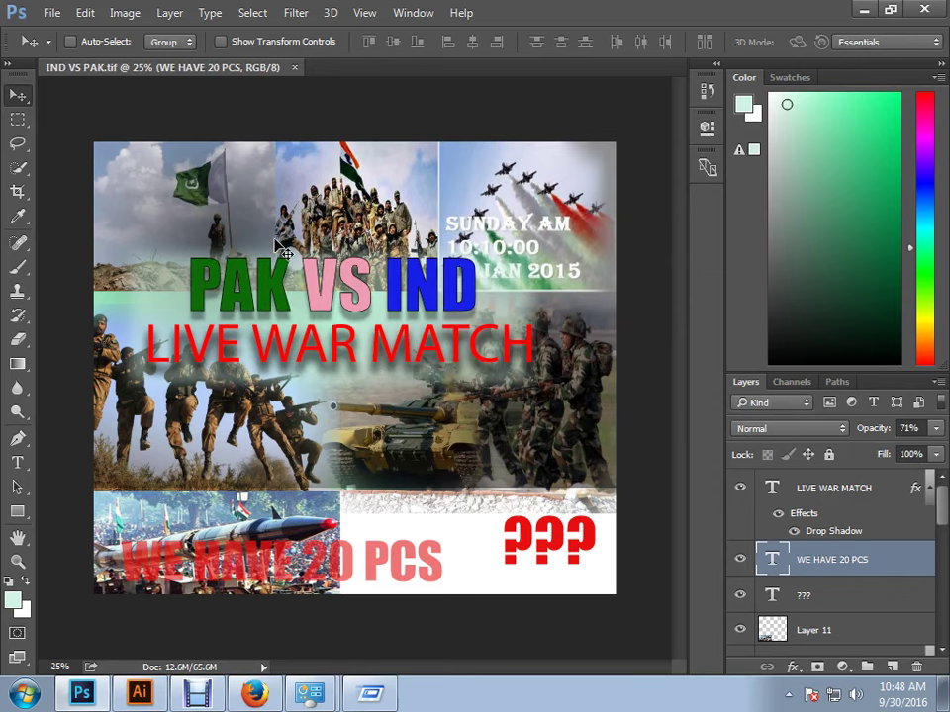
- View the saved banner with all interface panels hidden, and restore the panels
{"action": "key", "text": "Tab"}
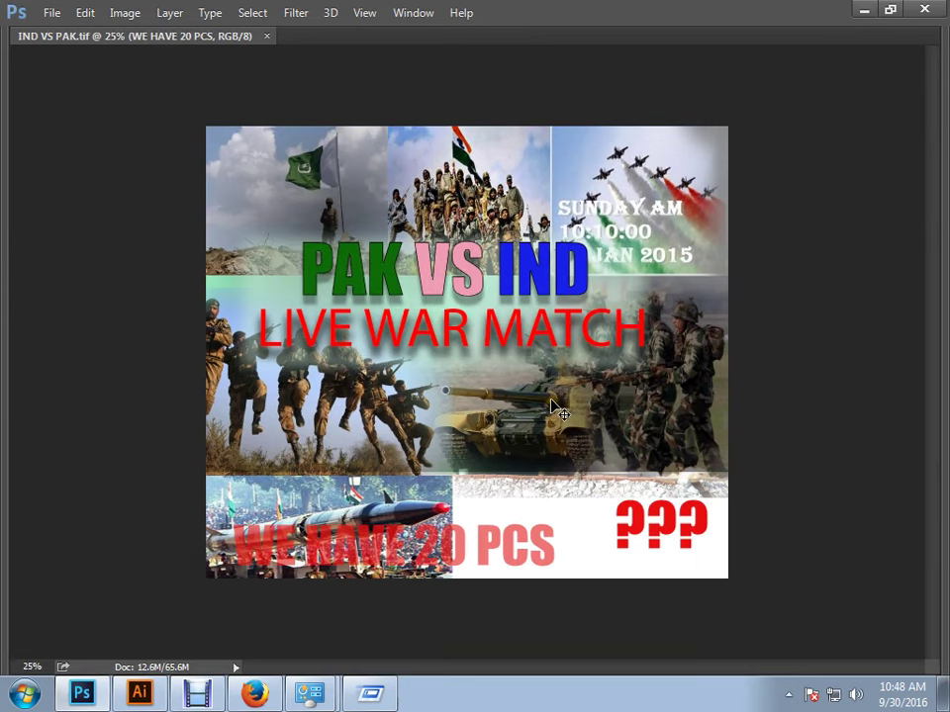
{"action": "key", "text": "Tab"}
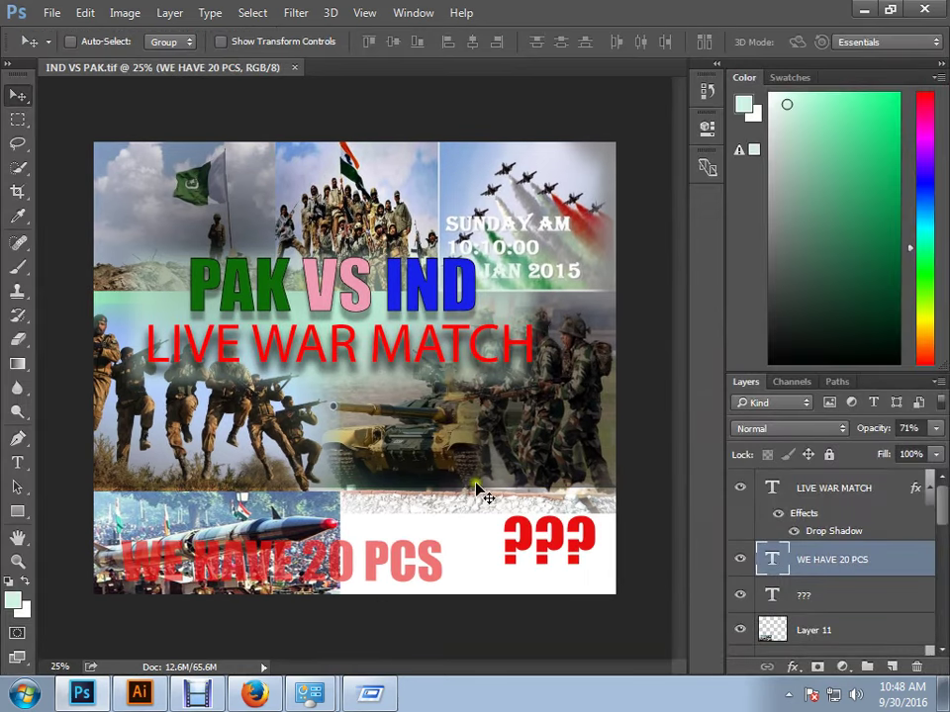
- Switch to Firefox and close two leftover Google image result tabs, including the missile image
{"action": "left_click", "coordinate": [254, 693]}
{"action": "left_click", "coordinate": [530, 36]}
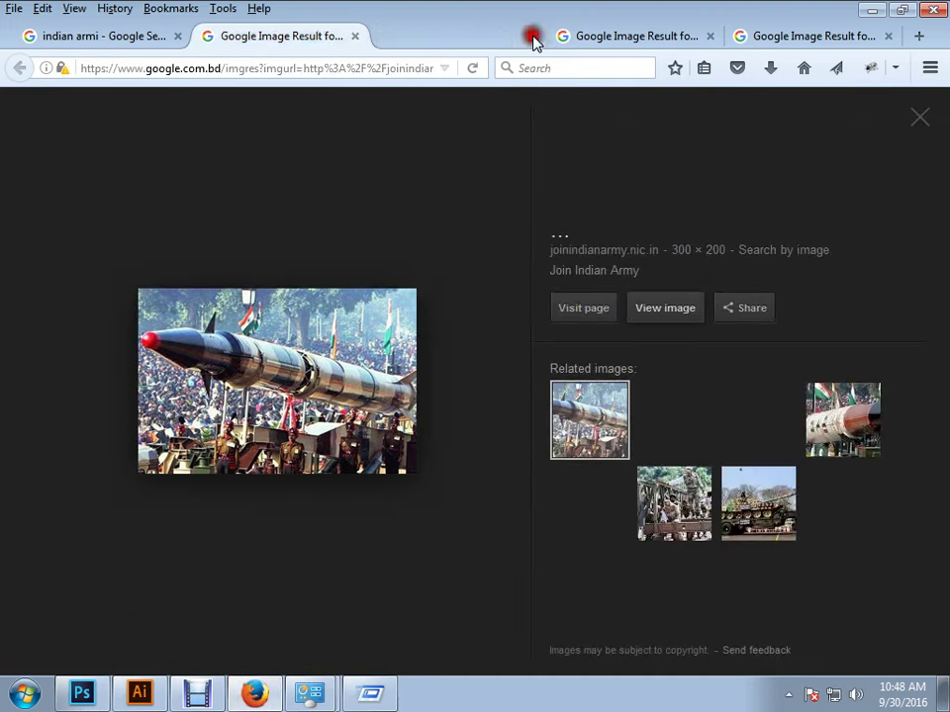
{"action": "left_click", "coordinate": [354, 35]}
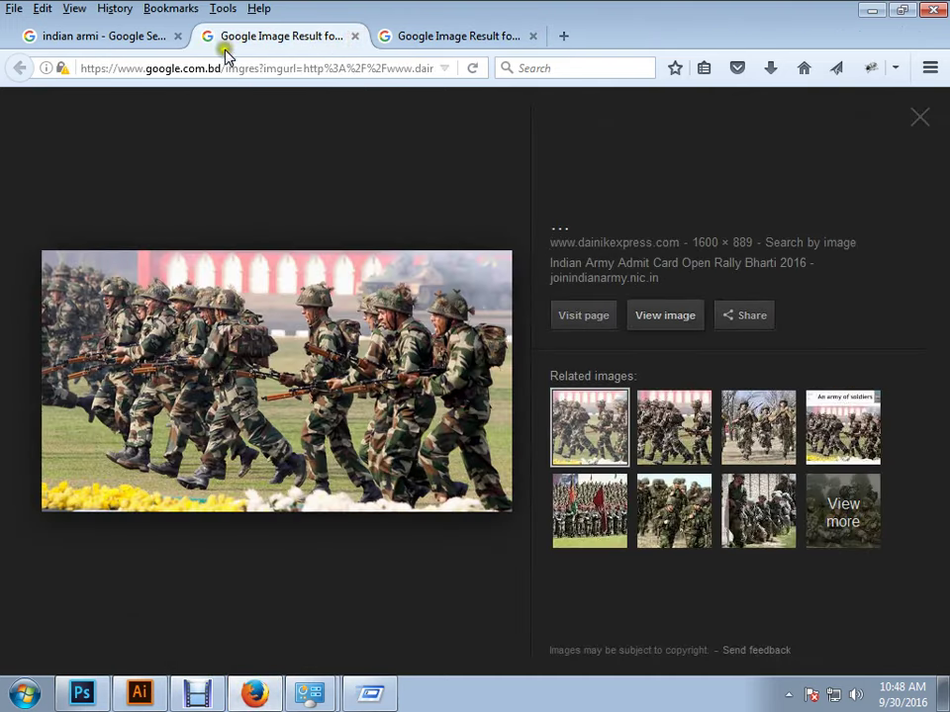
- Replace the indian armi query in Google Images with a search for blood for war
{"action": "left_click", "coordinate": [109, 35]}
{"action": "scroll", "coordinate": [252, 108], "scroll_direction": "down", "scroll_amount": 10}
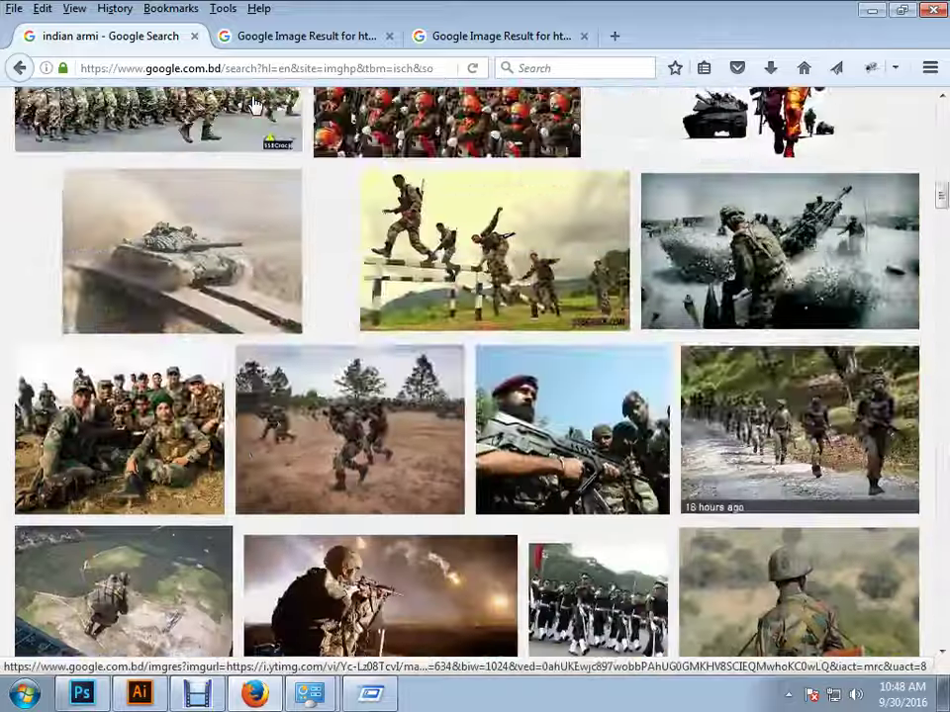
{"action": "scroll", "coordinate": [252, 104], "scroll_direction": "up", "scroll_amount": 10}
{"action": "left_click_drag", "start_coordinate": [239, 111], "coordinate": [13, 85]}
{"action": "type", "text": "b"}
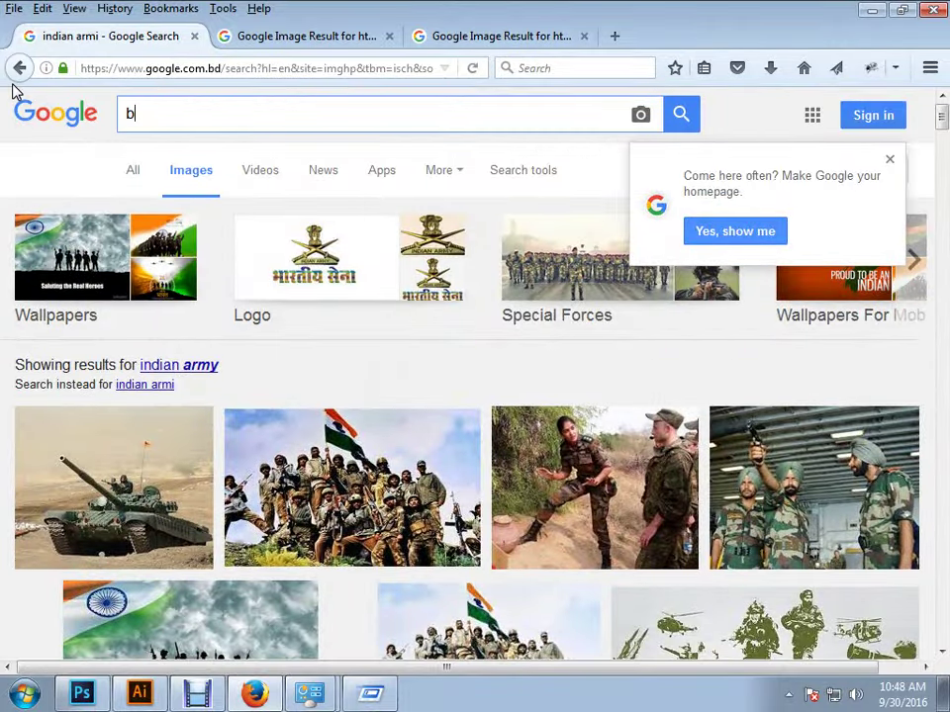
{"action": "type", "text": "lood"}
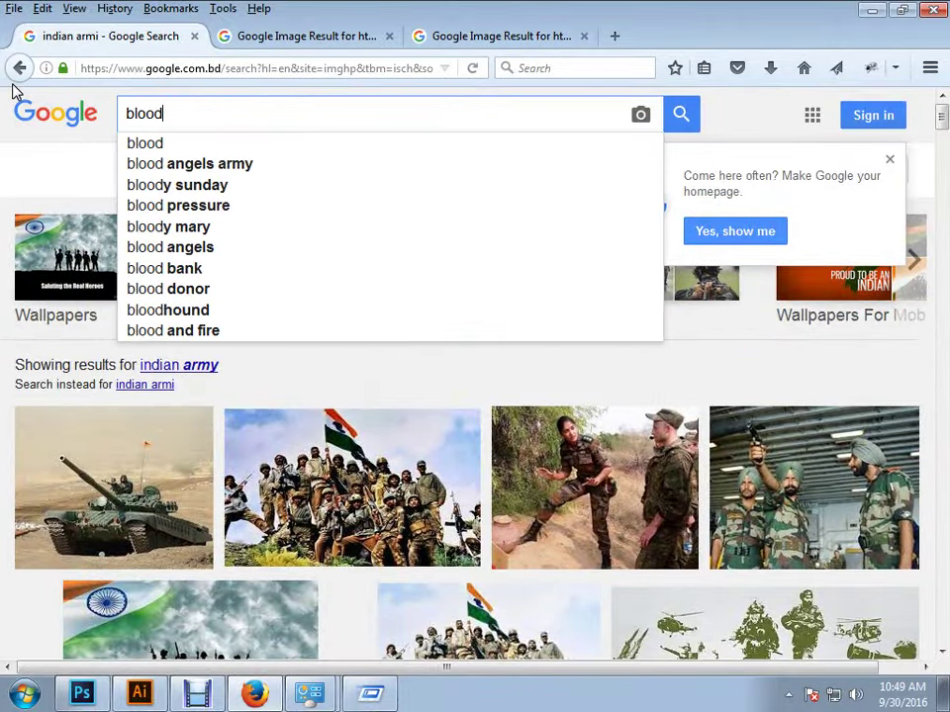
{"action": "type", "text": " fr"}
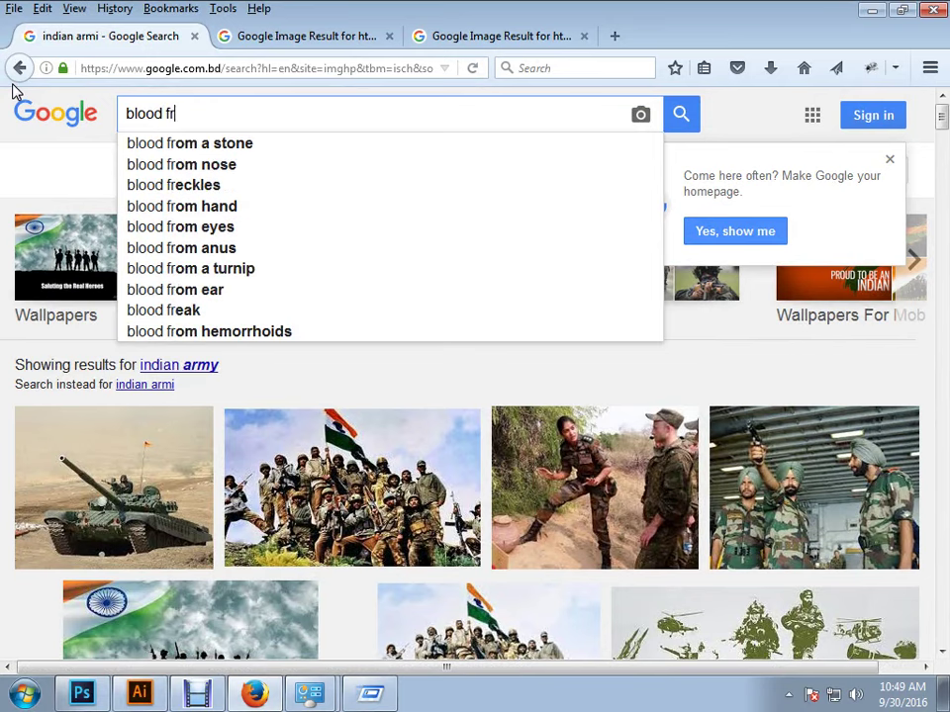
{"action": "key", "text": "BackSpace"}
{"action": "type", "text": "or war"}
{"action": "key", "text": "Return"}
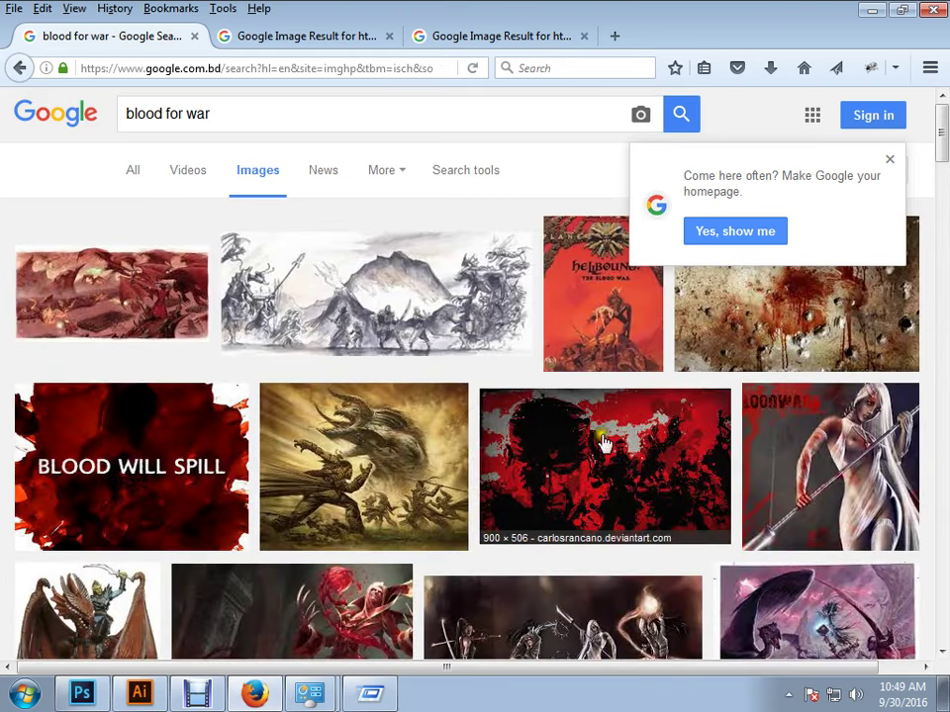
- Open the blood-stained bullet-hole wall image and the blood-lettered WAR image in new browser tabs
{"action": "right_click", "coordinate": [812, 315]}
{"action": "left_click", "coordinate": [805, 324]}
{"action": "scroll", "coordinate": [388, 451], "scroll_direction": "down", "scroll_amount": 6}
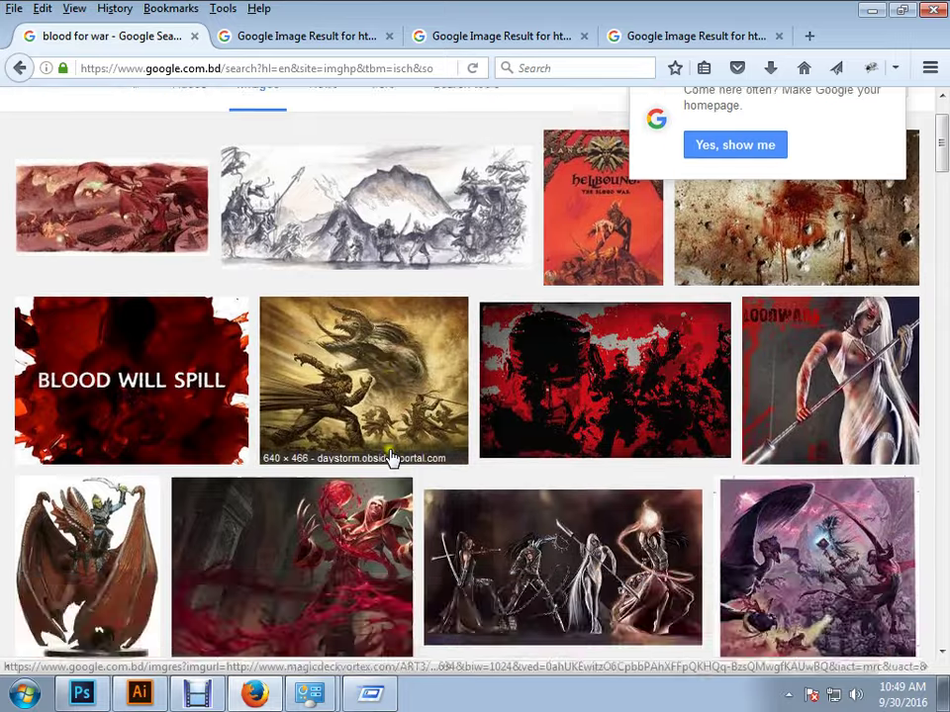
{"action": "scroll", "coordinate": [388, 451], "scroll_direction": "down", "scroll_amount": 3}
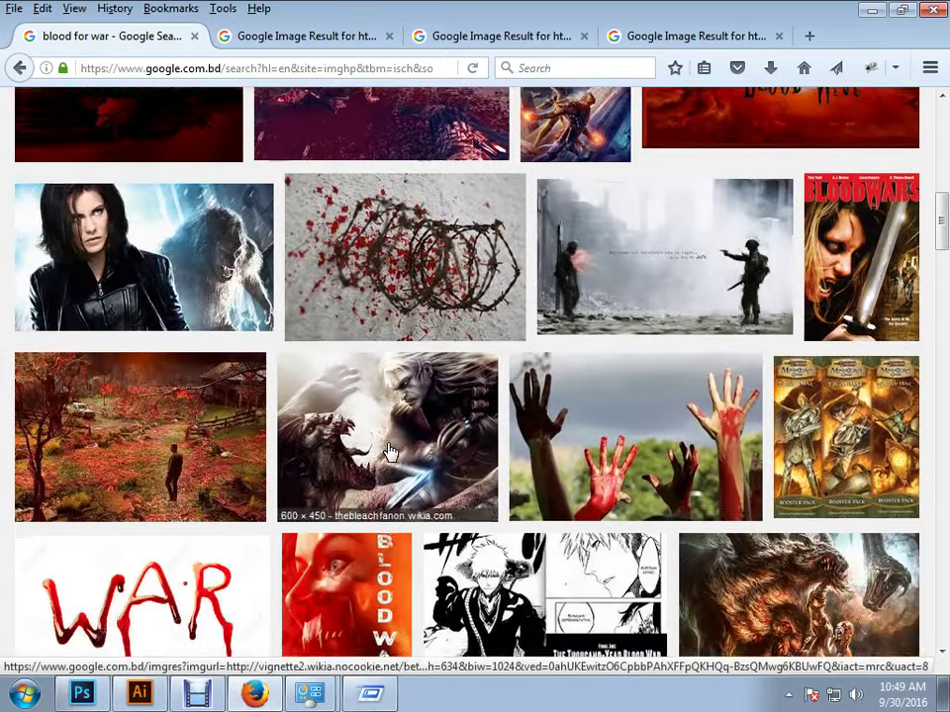
{"action": "scroll", "coordinate": [388, 451], "scroll_direction": "down", "scroll_amount": 3}
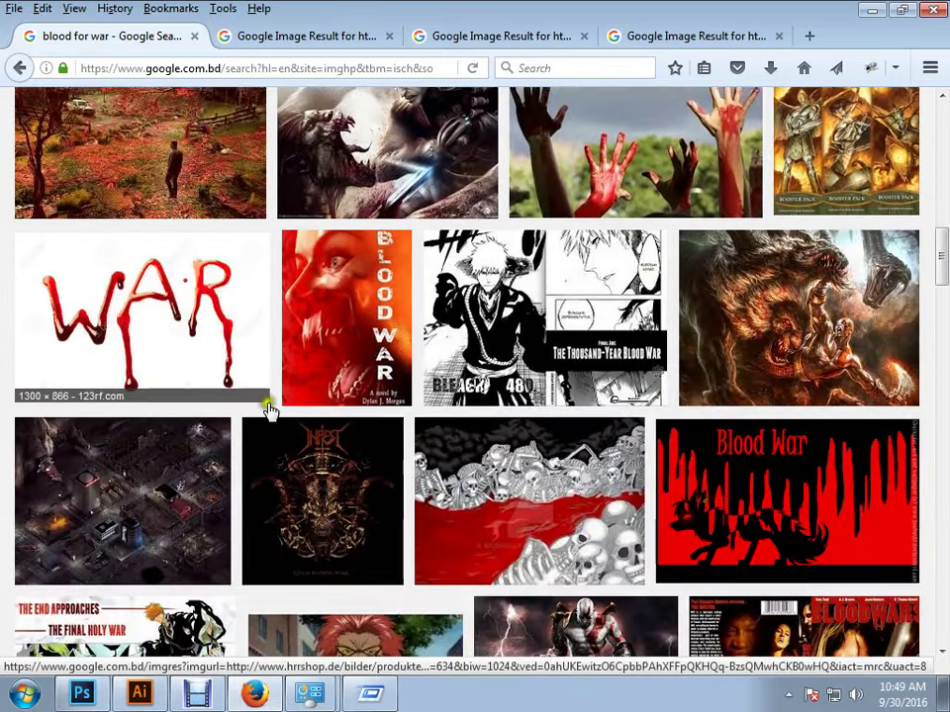
{"action": "right_click", "coordinate": [198, 317]}
{"action": "left_click", "coordinate": [200, 324]}
- Browse the remaining blood for war results and shorten the image search to blood
{"action": "scroll", "coordinate": [301, 365], "scroll_direction": "down", "scroll_amount": 12}
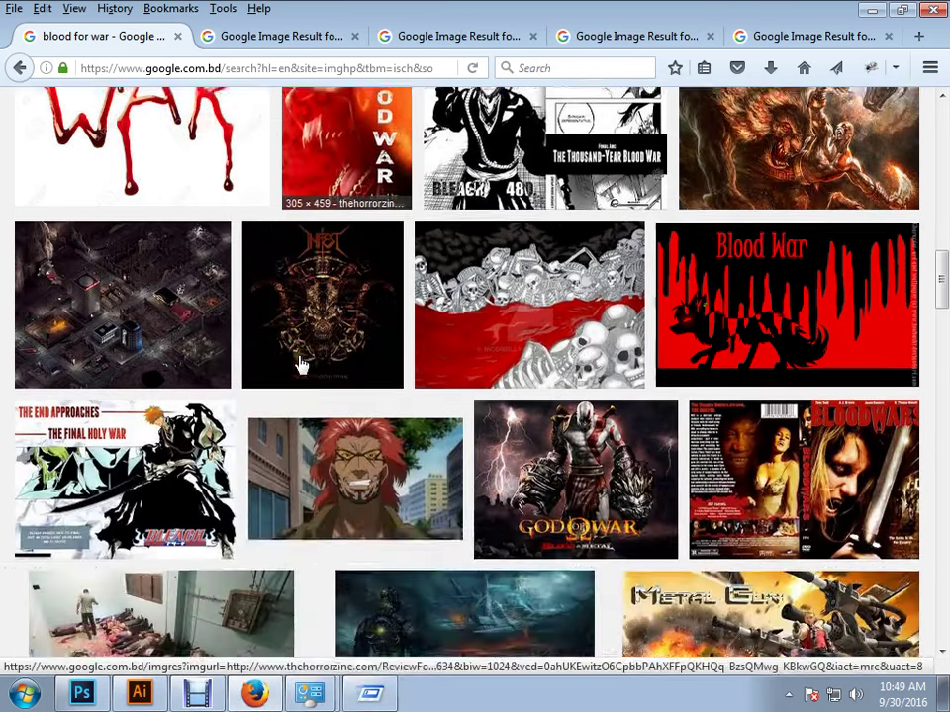
{"action": "scroll", "coordinate": [300, 365], "scroll_direction": "down", "scroll_amount": 15}
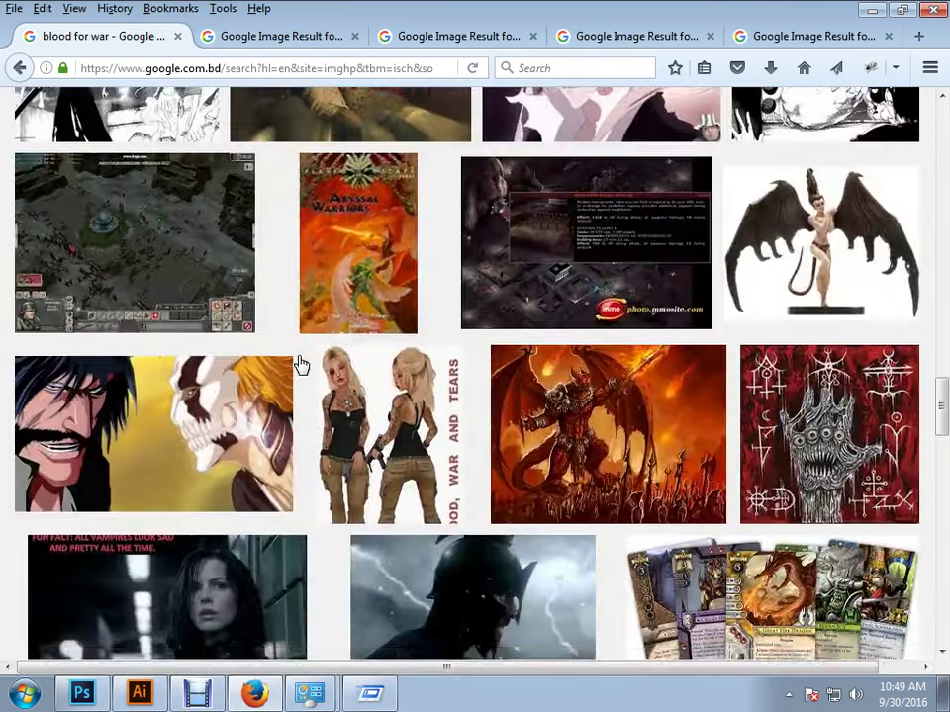
{"action": "scroll", "coordinate": [302, 364], "scroll_direction": "down", "scroll_amount": 17}
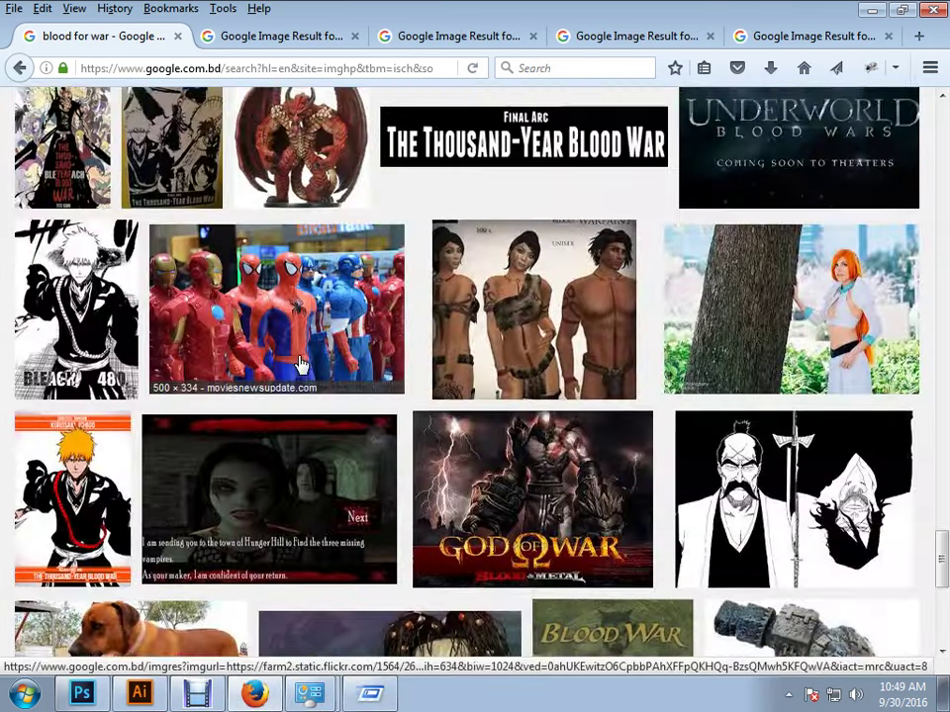
{"action": "scroll", "coordinate": [302, 356], "scroll_direction": "up", "scroll_amount": 11}
{"action": "scroll", "coordinate": [301, 359], "scroll_direction": "up", "scroll_amount": 20}
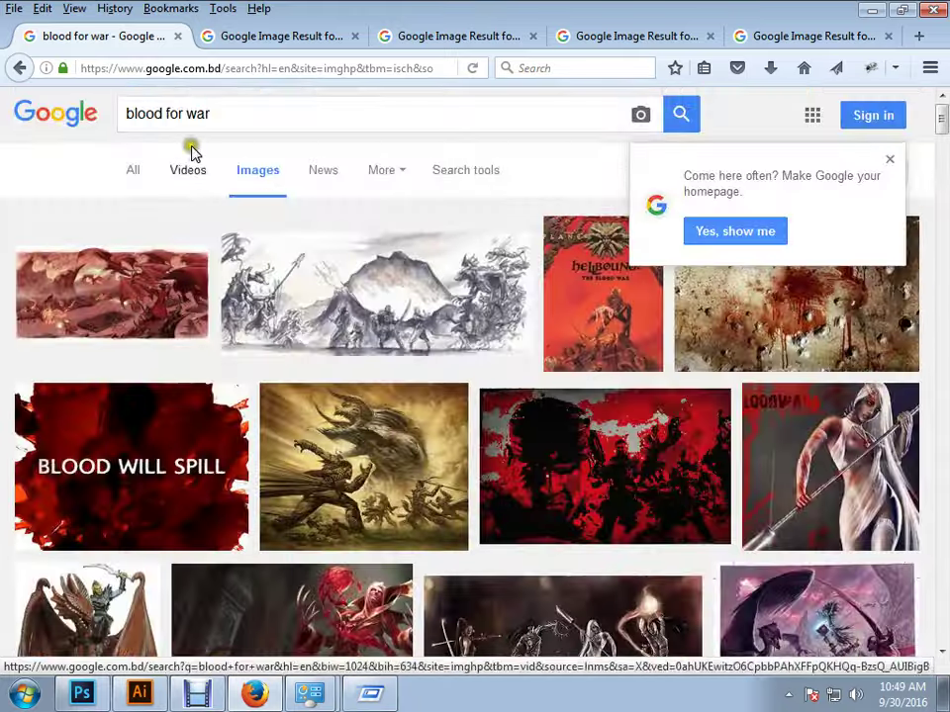
{"action": "left_click_drag", "start_coordinate": [163, 113], "coordinate": [248, 112]}
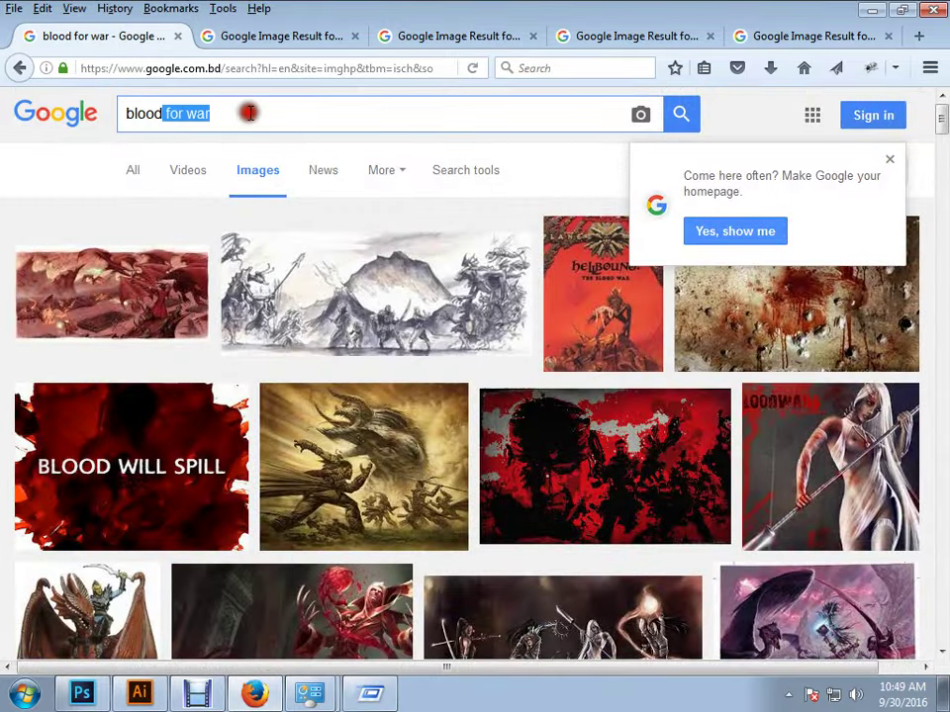
{"action": "key", "text": "BackSpace"}
{"action": "key", "text": "Return"}
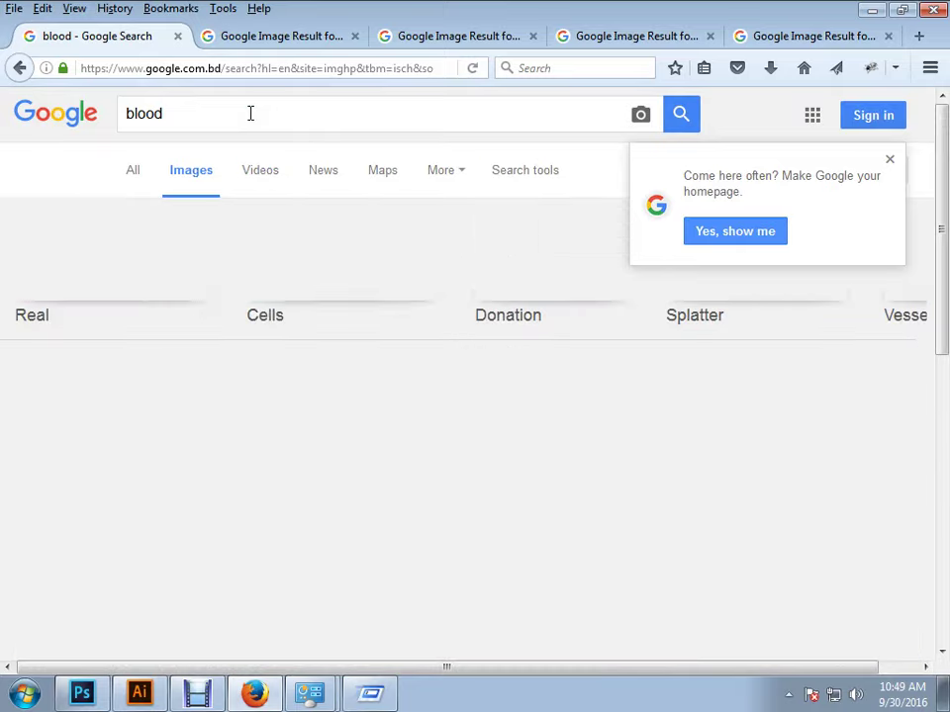
- Open the first dripping blood splatter image on a white background in a new tab
{"action": "scroll", "coordinate": [317, 206], "scroll_direction": "down", "scroll_amount": 4}
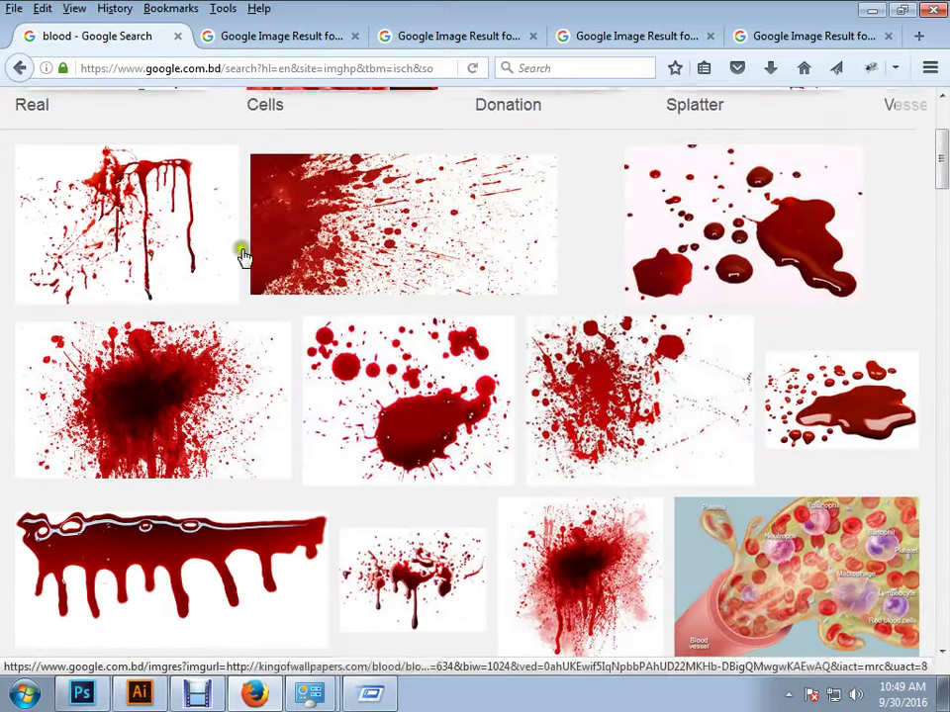
{"action": "right_click", "coordinate": [141, 206]}
{"action": "left_click", "coordinate": [154, 215]}
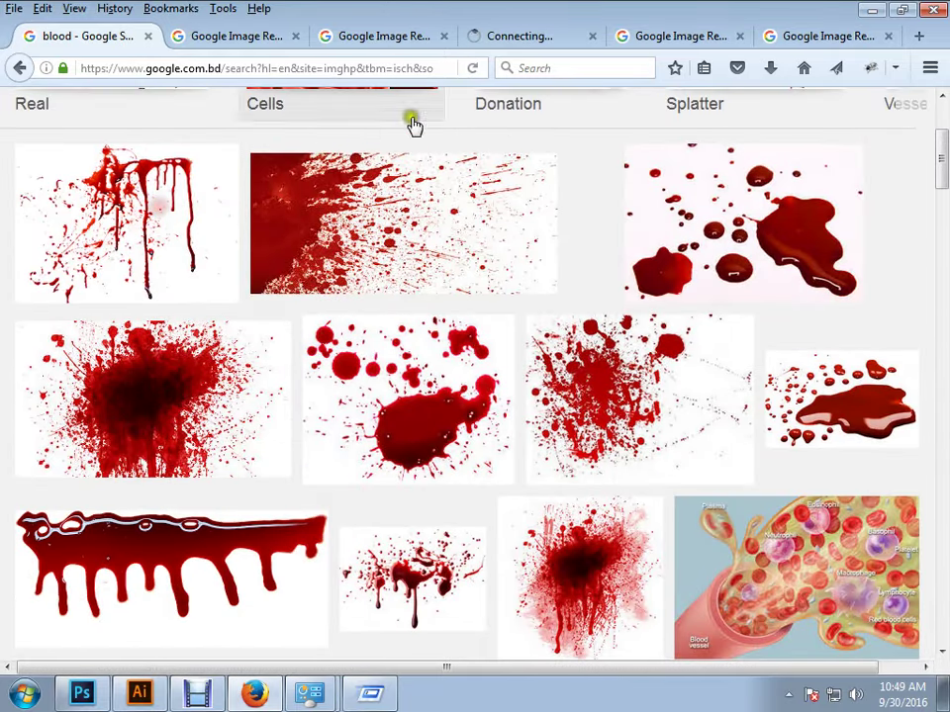
- Check the loading blood splatter tab and close the two leftover Indian army image preview tabs
{"action": "left_click", "coordinate": [539, 38]}
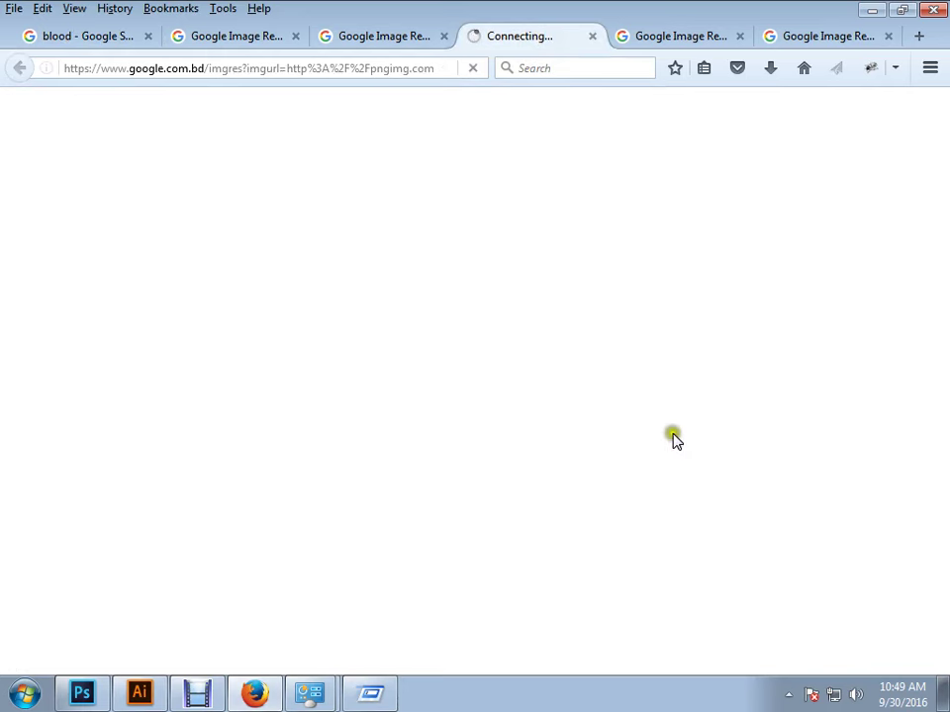
{"action": "left_click", "coordinate": [682, 39]}
{"action": "left_click", "coordinate": [737, 37]}
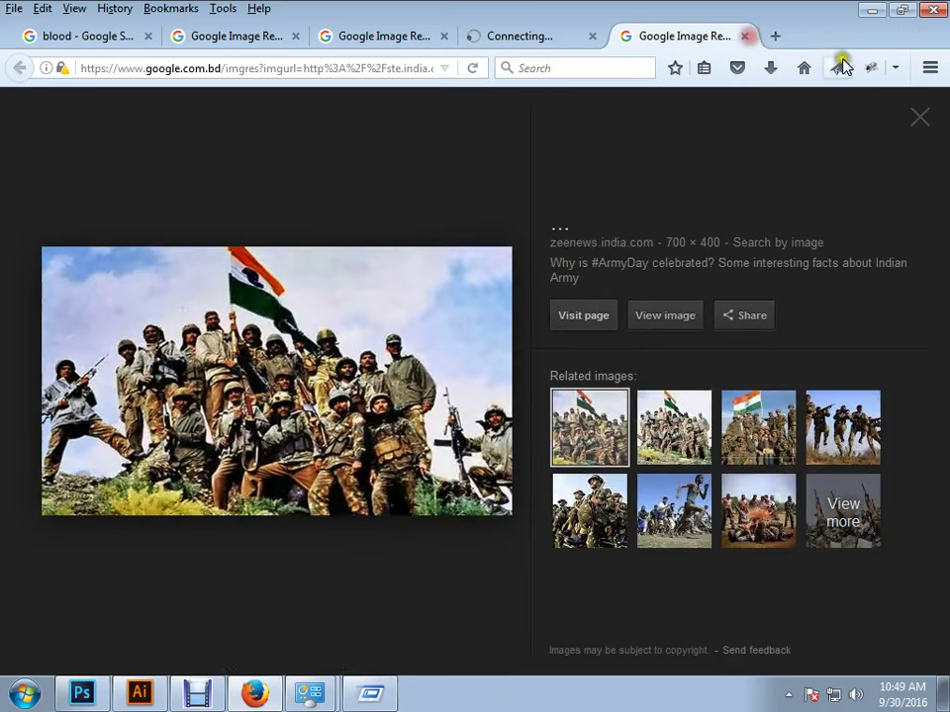
{"action": "left_click", "coordinate": [887, 36]}
- Open the full-size versions of the blood-lettered WAR image and the bullet-hole wall image in new tabs, and show the WAR one
{"action": "left_click", "coordinate": [536, 35]}
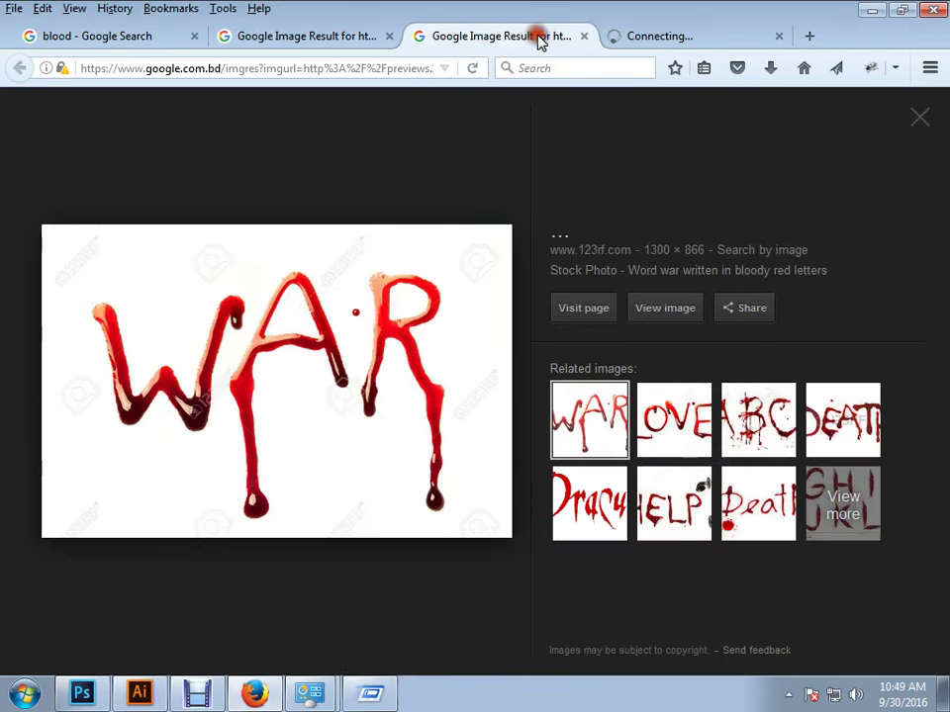
{"action": "left_click", "coordinate": [687, 303]}
{"action": "left_click", "coordinate": [309, 39]}
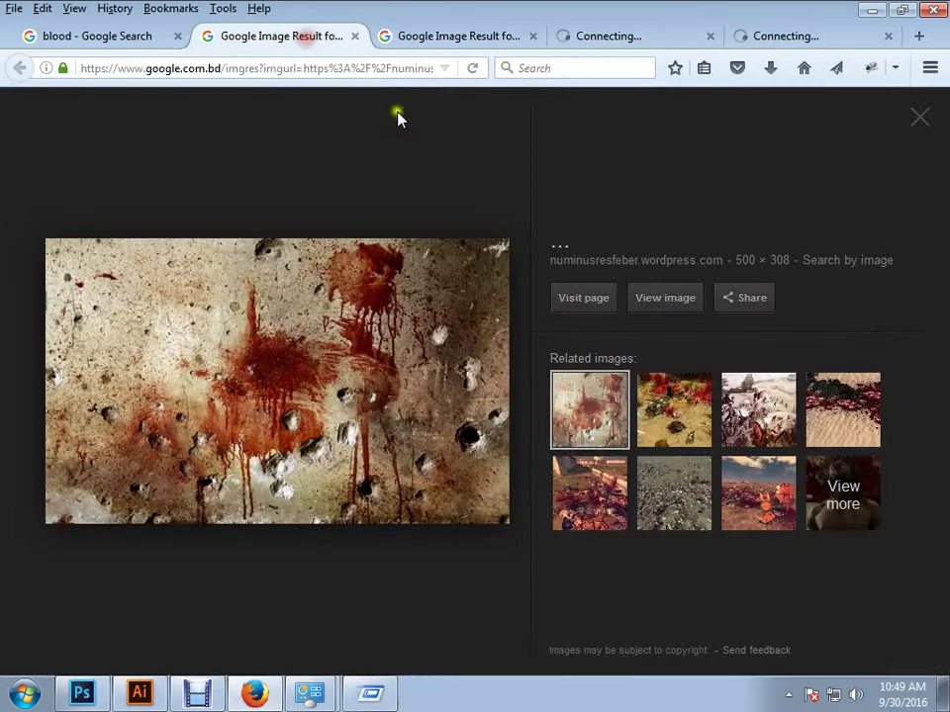
{"action": "left_click", "coordinate": [681, 299]}
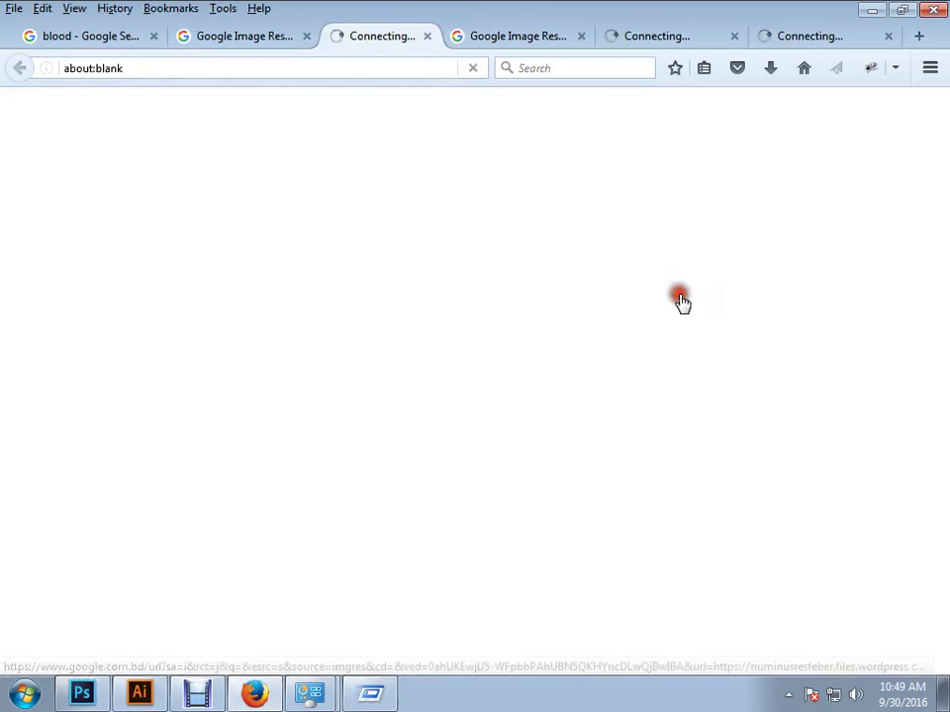
{"action": "left_click", "coordinate": [556, 44]}
{"action": "left_click", "coordinate": [694, 44]}
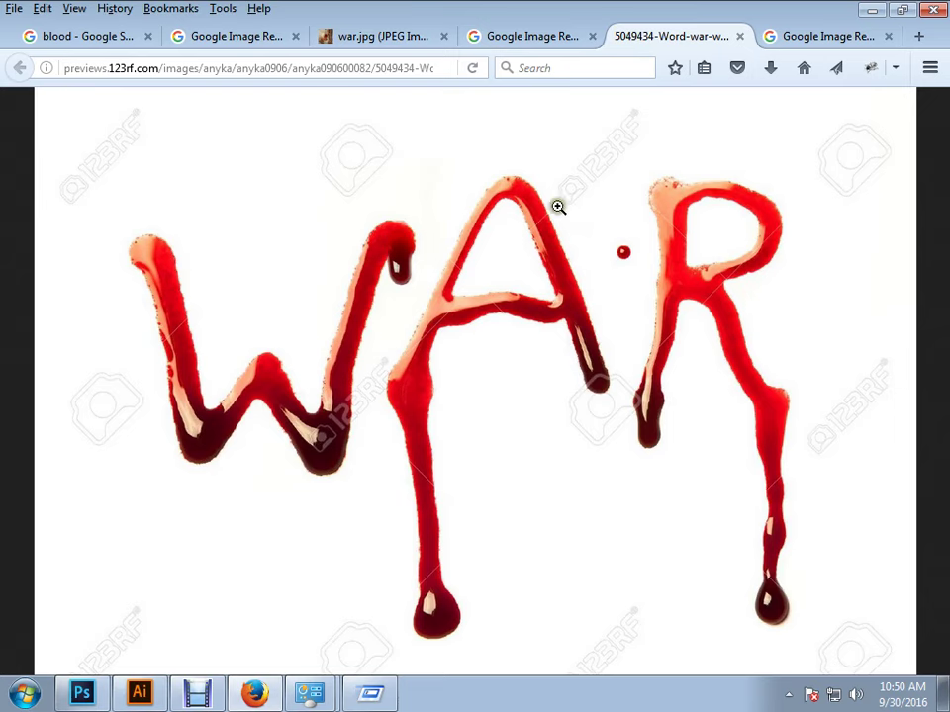
- Copy the full-size WAR image, switch to Photoshop and paste it into a new 1300 × 866 pixel document
{"action": "right_click", "coordinate": [471, 220]}
{"action": "left_click", "coordinate": [523, 238]}
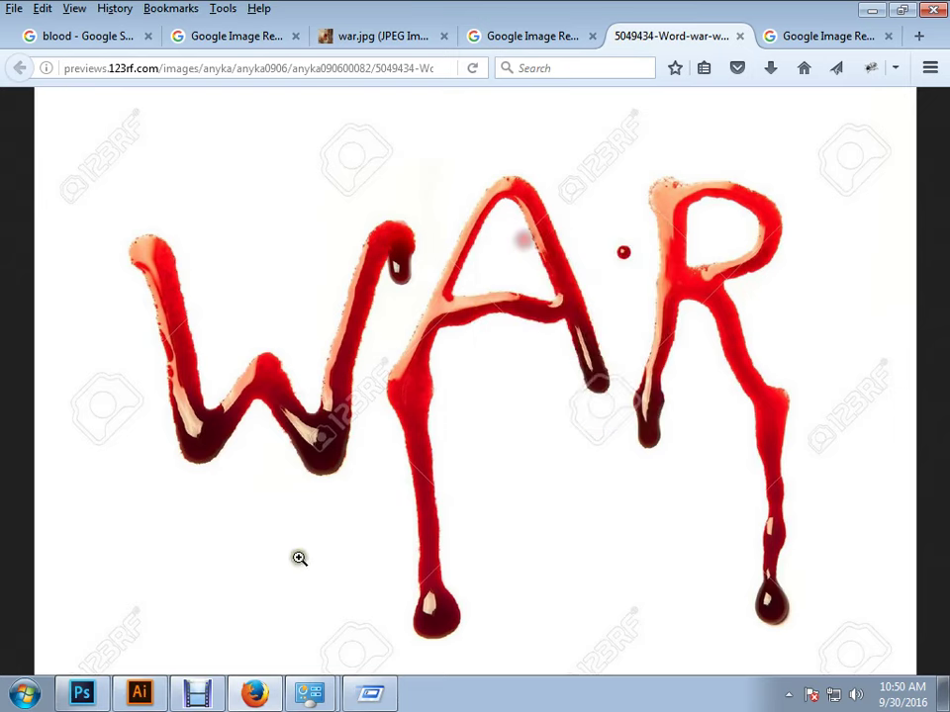
{"action": "left_click", "coordinate": [94, 698]}
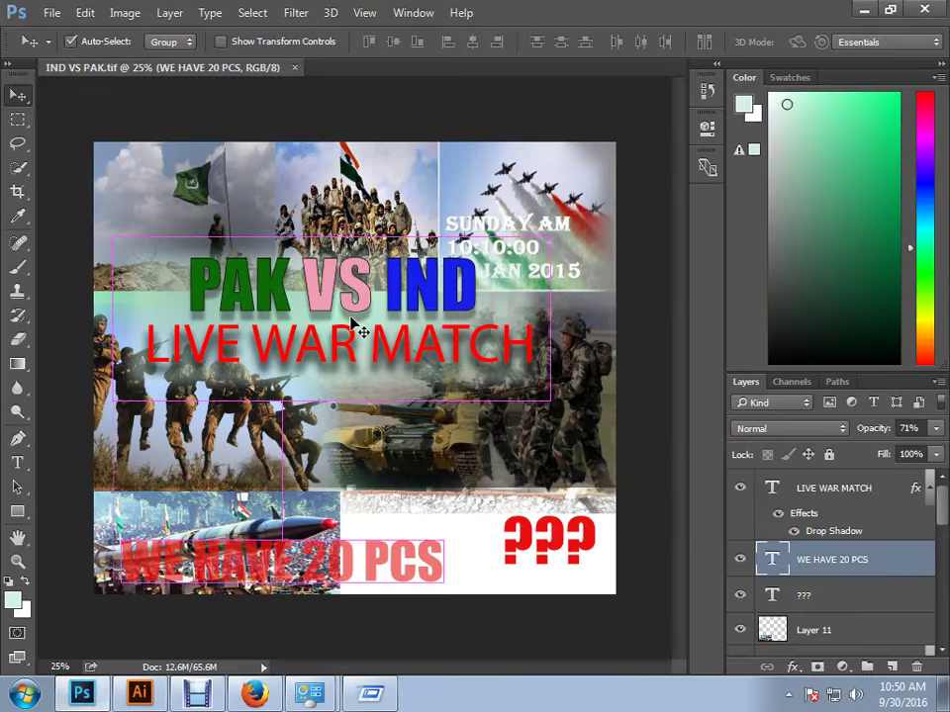
{"action": "key", "text": "ctrl+v"}
{"action": "key", "text": "ctrl+z"}
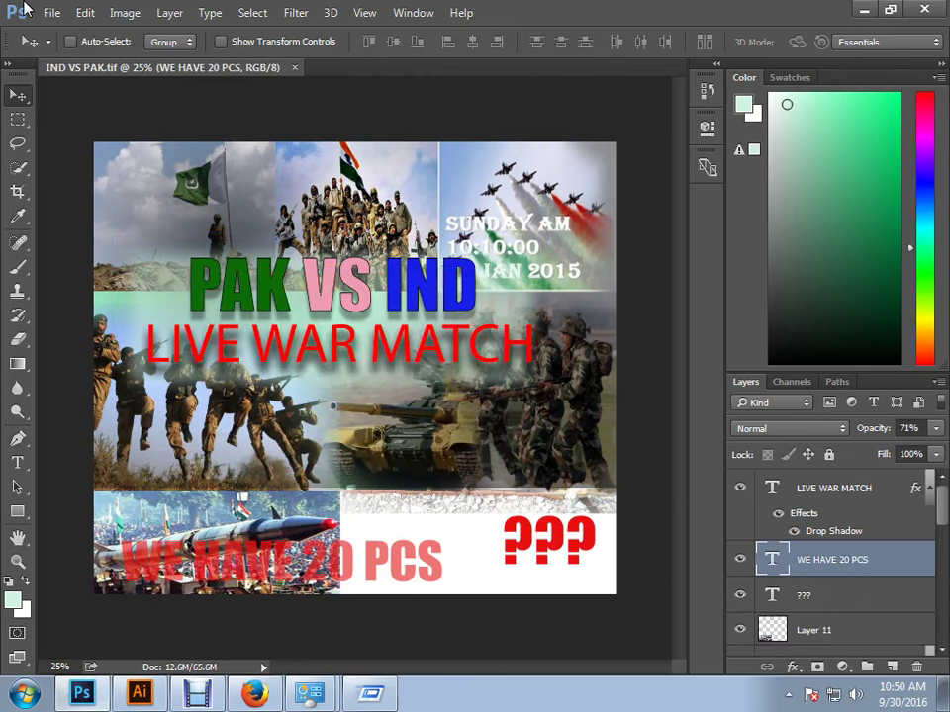
{"action": "left_click", "coordinate": [50, 13]}
{"action": "left_click", "coordinate": [59, 35]}
{"action": "left_click", "coordinate": [667, 142]}
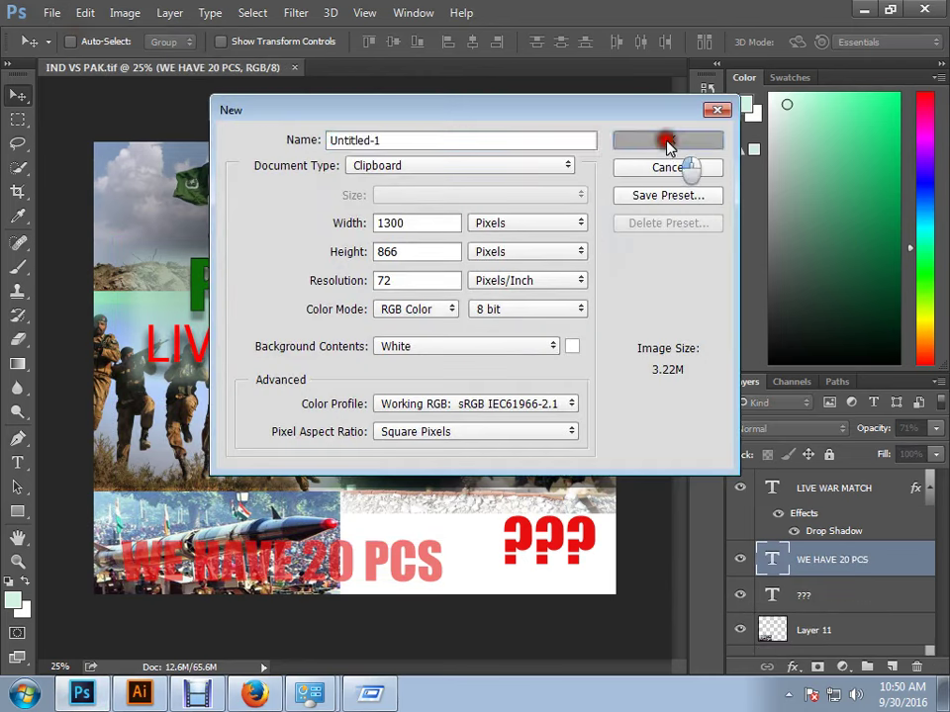
{"action": "key", "text": "ctrl+v"}
{"action": "key", "text": "Tab"}
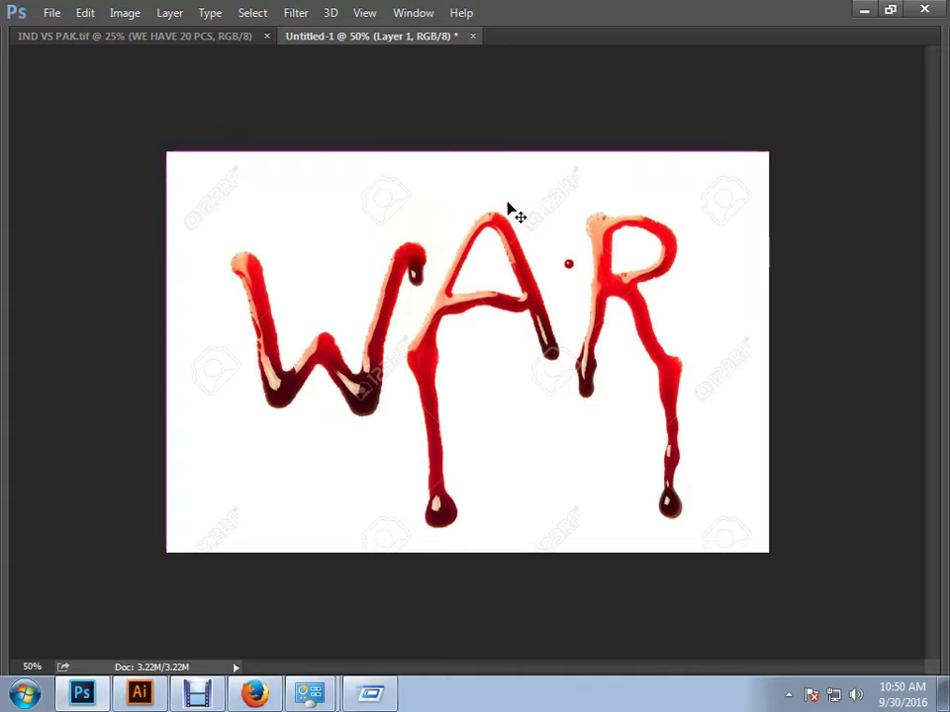
- Select the blood WAR letters by picking all the white background with the Magic Wand, Contiguous off, and inverting the selection
{"action": "key", "text": "ctrl+plus"}
{"action": "key", "text": "ctrl+plus"}
{"action": "key", "text": "Tab"}
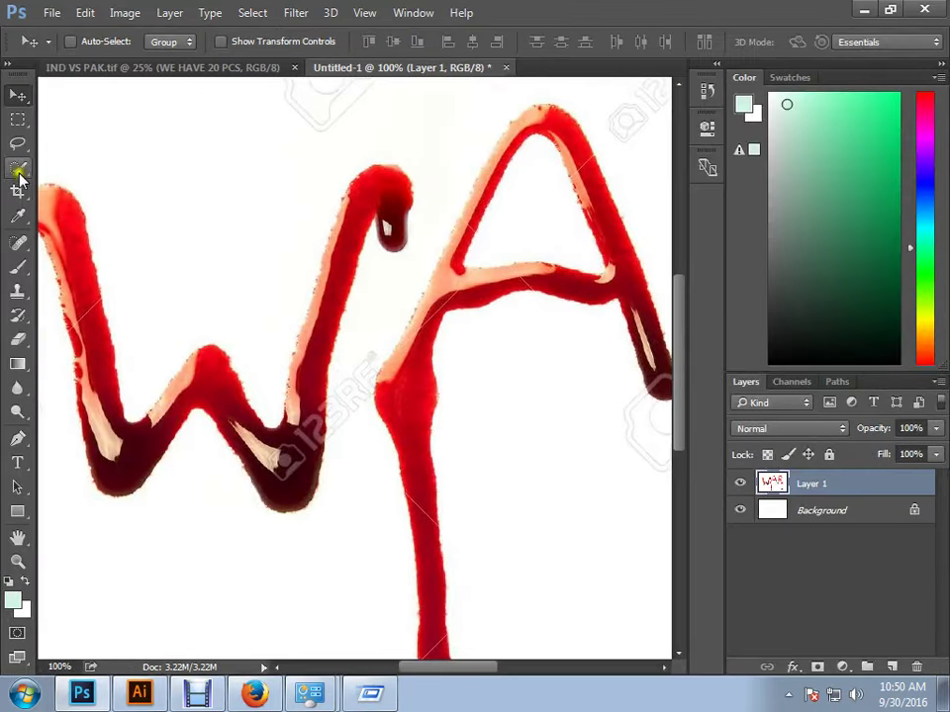
{"action": "right_click", "coordinate": [18, 167]}
{"action": "left_click", "coordinate": [57, 182]}
{"action": "key", "text": "Tab"}
{"action": "left_click", "coordinate": [250, 187]}
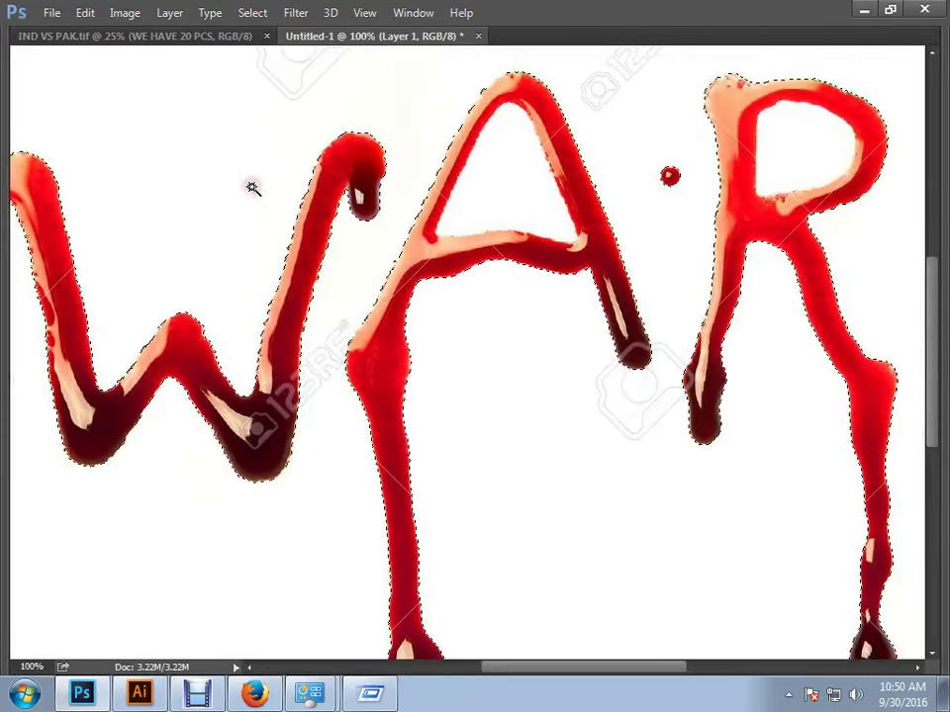
{"action": "key", "text": "ctrl+minus"}
{"action": "key", "text": "ctrl+minus"}
{"action": "key", "text": "Tab"}
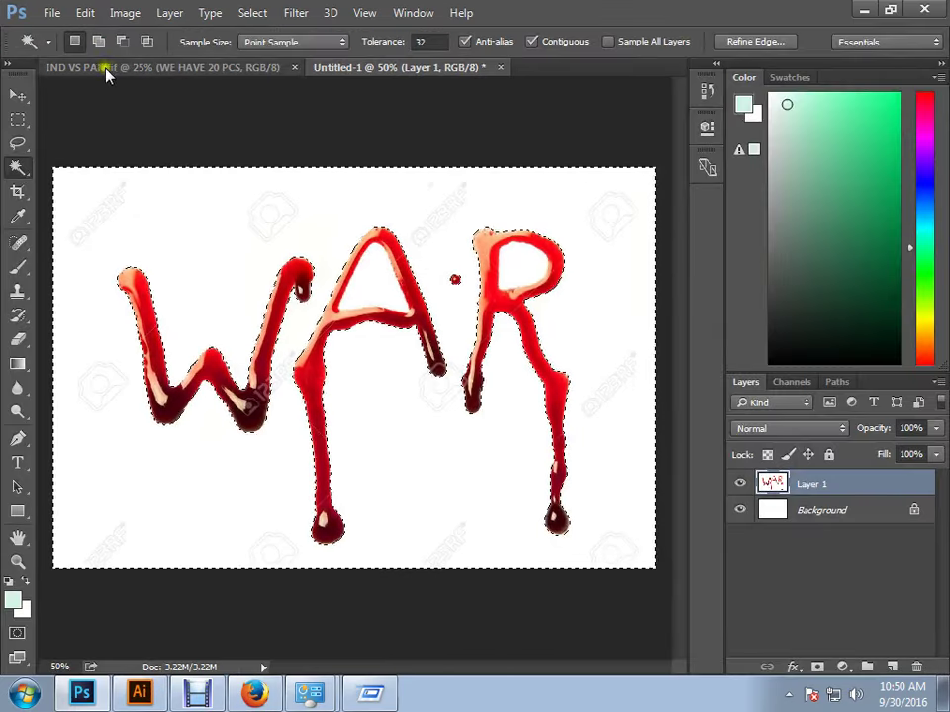
{"action": "left_click", "coordinate": [555, 44]}
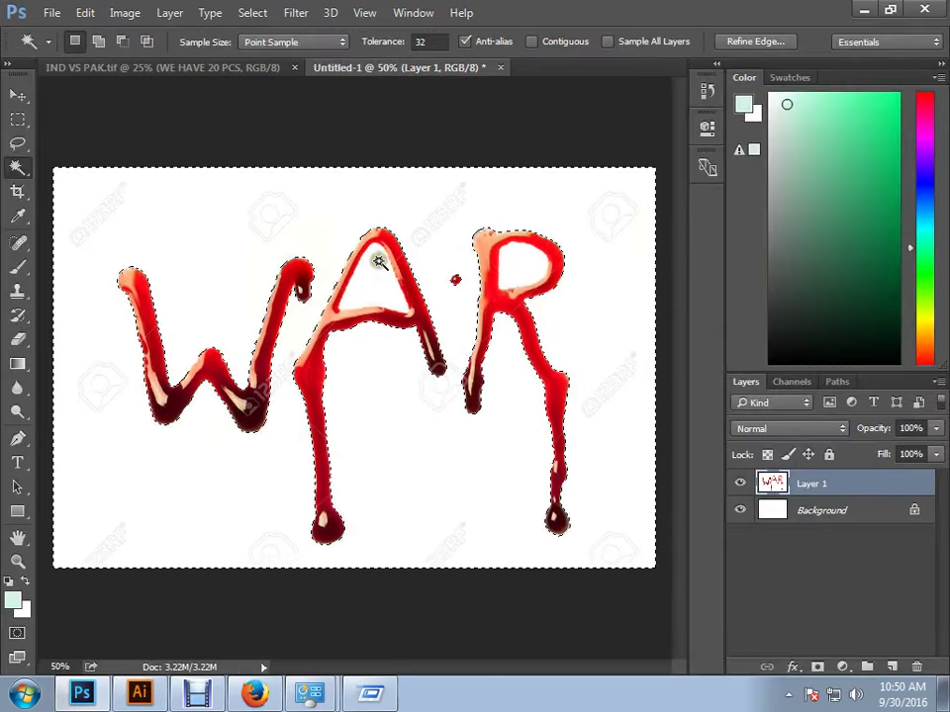
{"action": "key", "text": "ctrl+shift+i"}
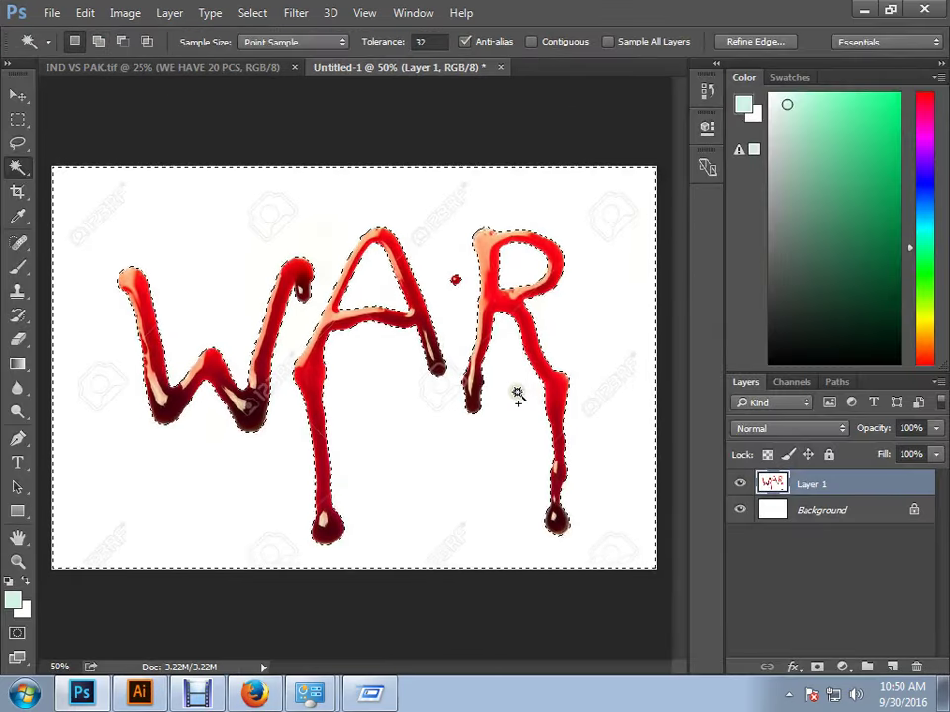
- Cut the selected WAR letters and paste them into the IND VS PAK.tif banner
{"action": "key", "text": "ctrl+x"}
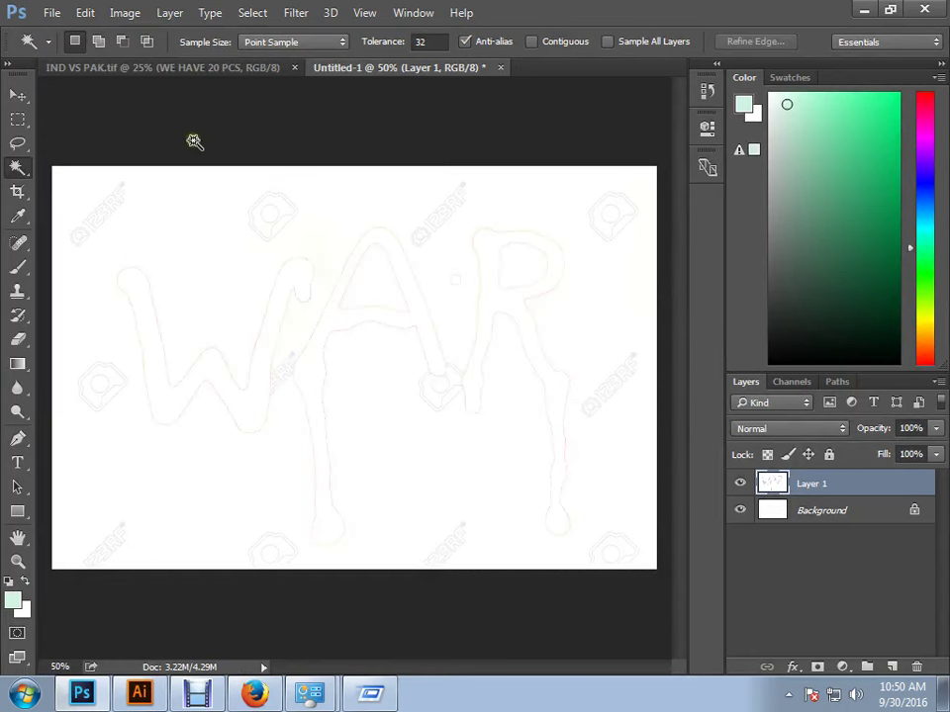
{"action": "left_click", "coordinate": [183, 67]}
{"action": "left_click", "coordinate": [18, 94]}
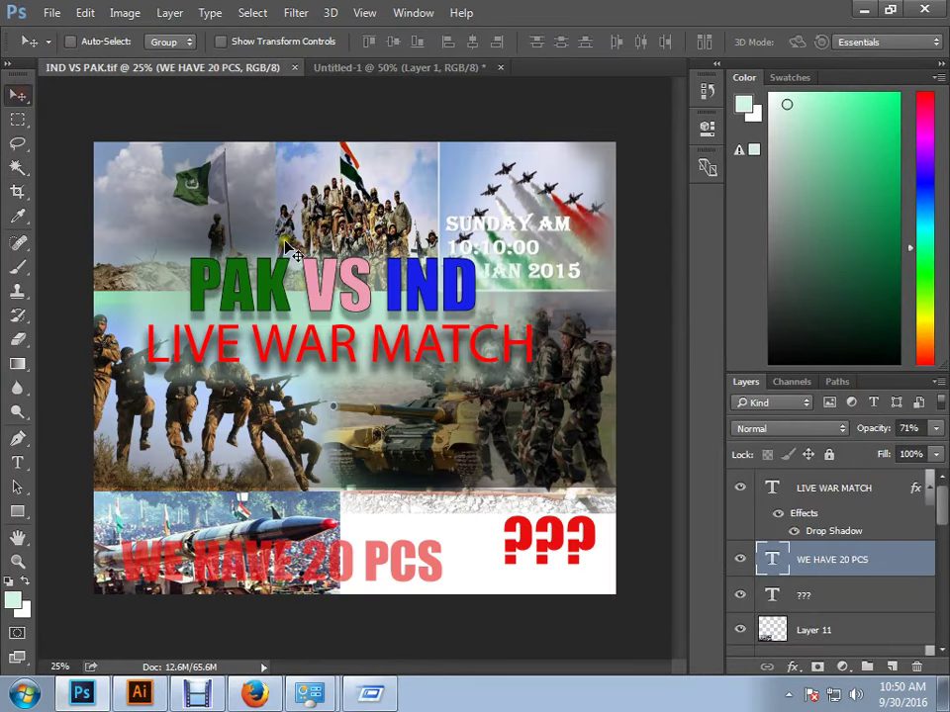
{"action": "key", "text": "ctrl+v"}
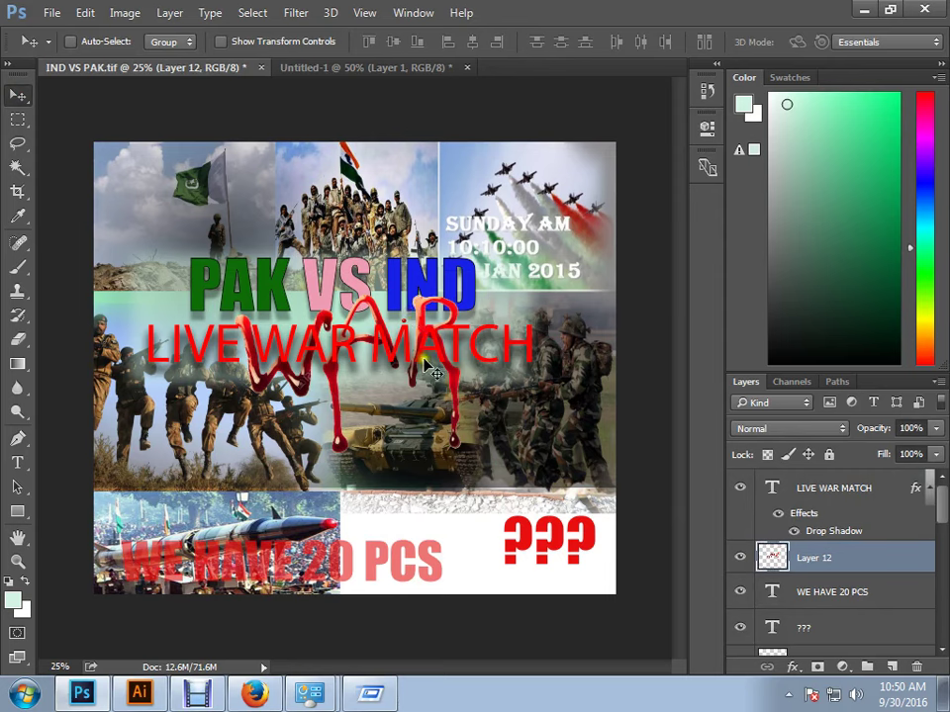
- Scale the blood WAR lettering to about 81% and position it just below the LIVE WAR MATCH title, over the tank
{"action": "left_click_drag", "start_coordinate": [473, 397], "coordinate": [452, 457]}
{"action": "key", "text": "ctrl+t"}
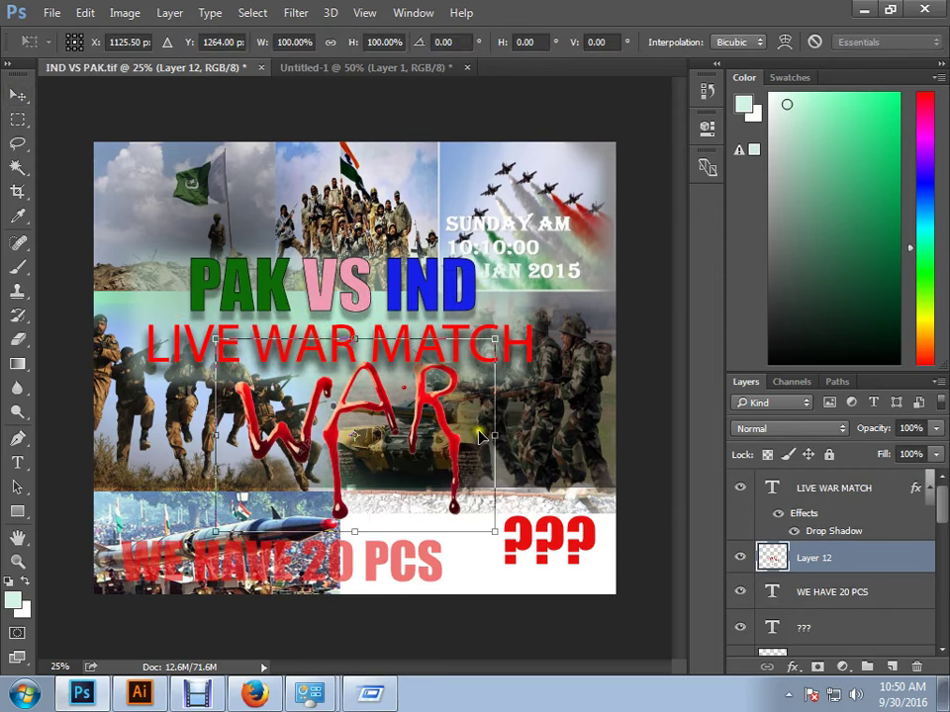
{"action": "left_click_drag", "start_coordinate": [502, 339], "coordinate": [469, 357]}
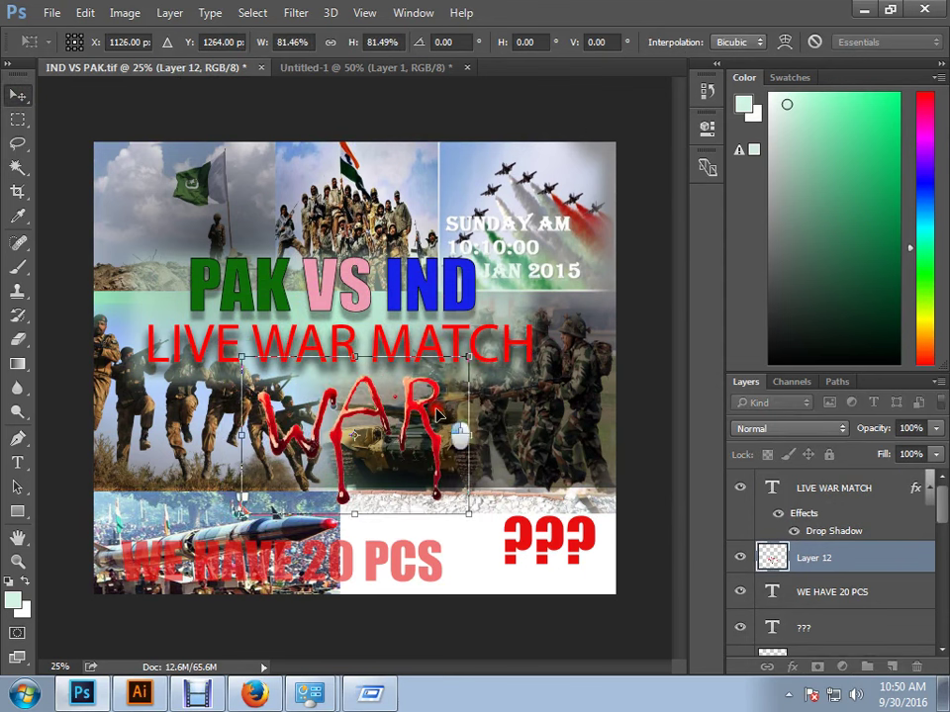
{"action": "key", "text": "Return"}
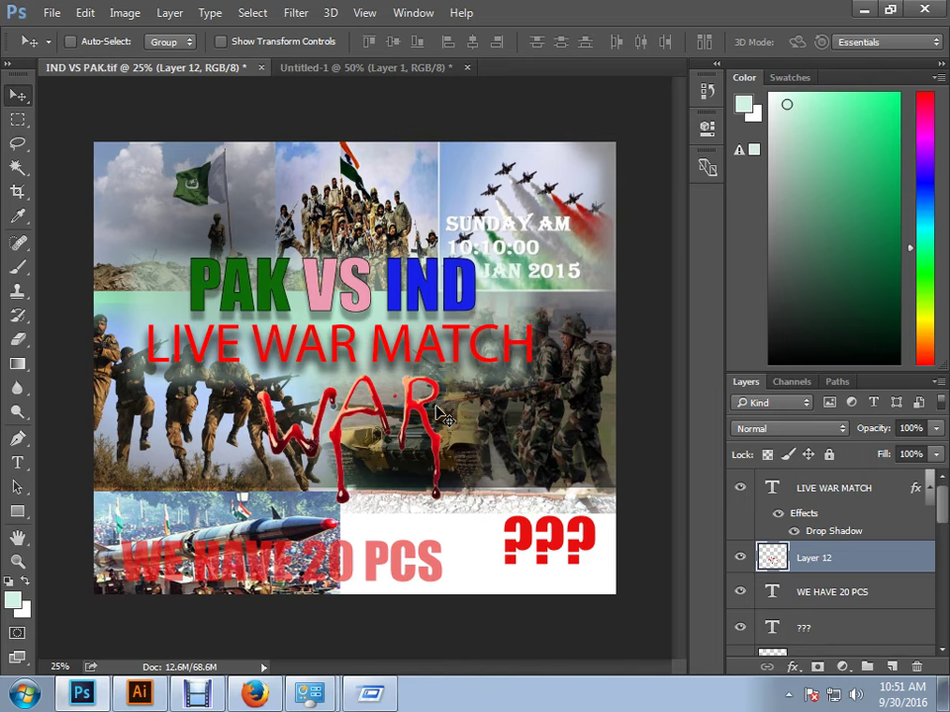
{"action": "scroll", "coordinate": [442, 417], "scroll_direction": "up", "scroll_amount": 2}
{"action": "left_click_drag", "start_coordinate": [482, 454], "coordinate": [505, 399]}
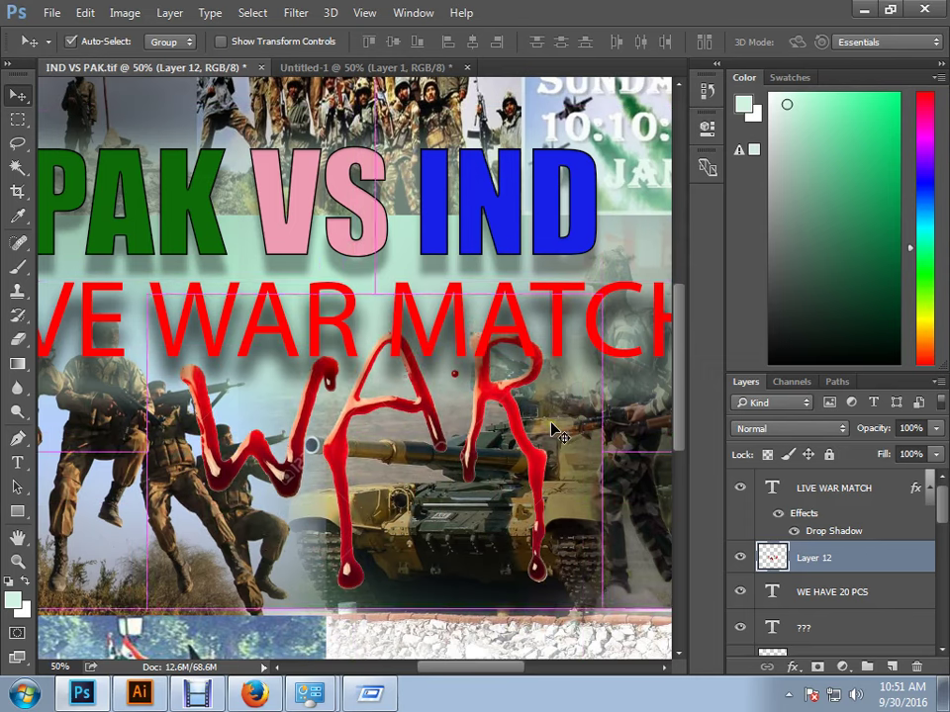
{"action": "scroll", "coordinate": [553, 431], "scroll_direction": "down", "scroll_amount": 2}
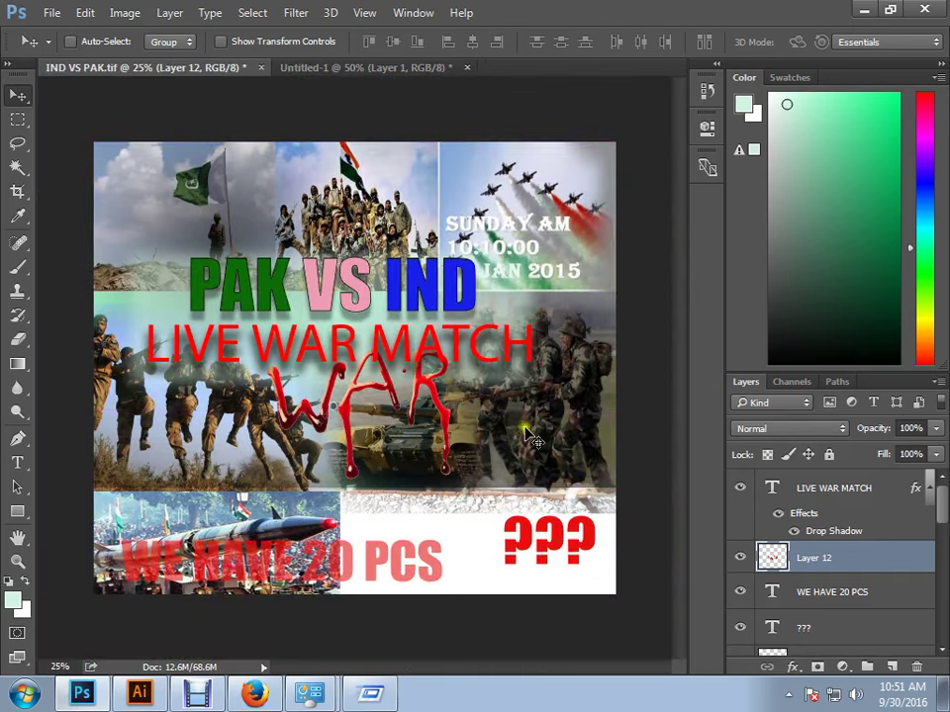
- Rasterize the LIVE WAR MATCH title with its drop shadow by merging it with a new empty layer
{"action": "key", "text": "z"}
{"action": "left_click", "coordinate": [274, 349]}
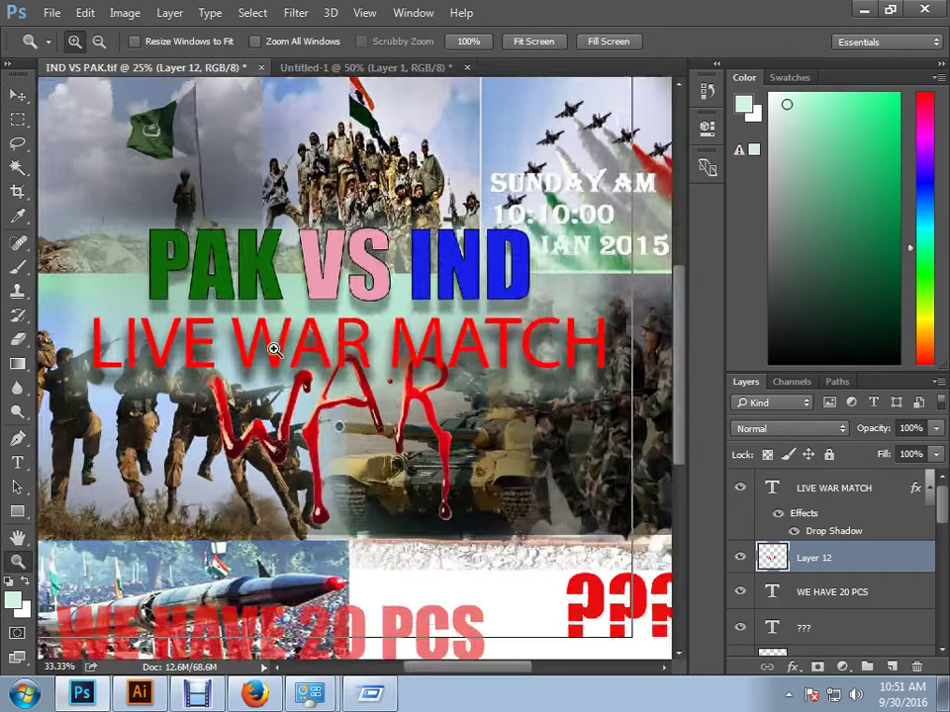
{"action": "left_click", "coordinate": [274, 350]}
{"action": "key", "text": "v"}
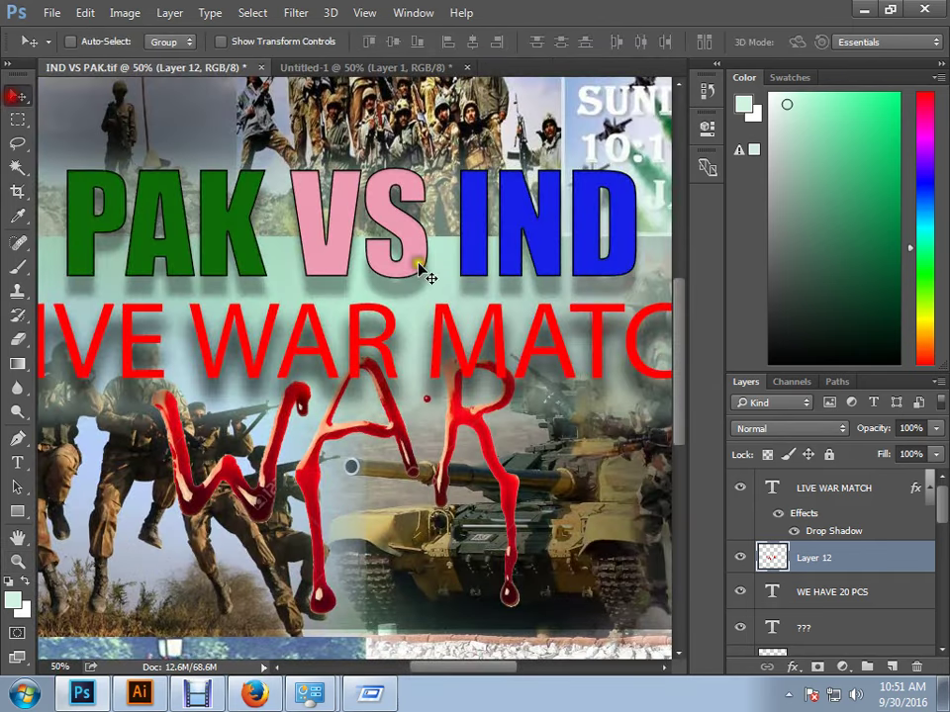
{"action": "right_click", "coordinate": [376, 348]}
{"action": "left_click", "coordinate": [392, 359]}
{"action": "left_click", "coordinate": [857, 549]}
{"action": "left_click", "coordinate": [892, 667]}
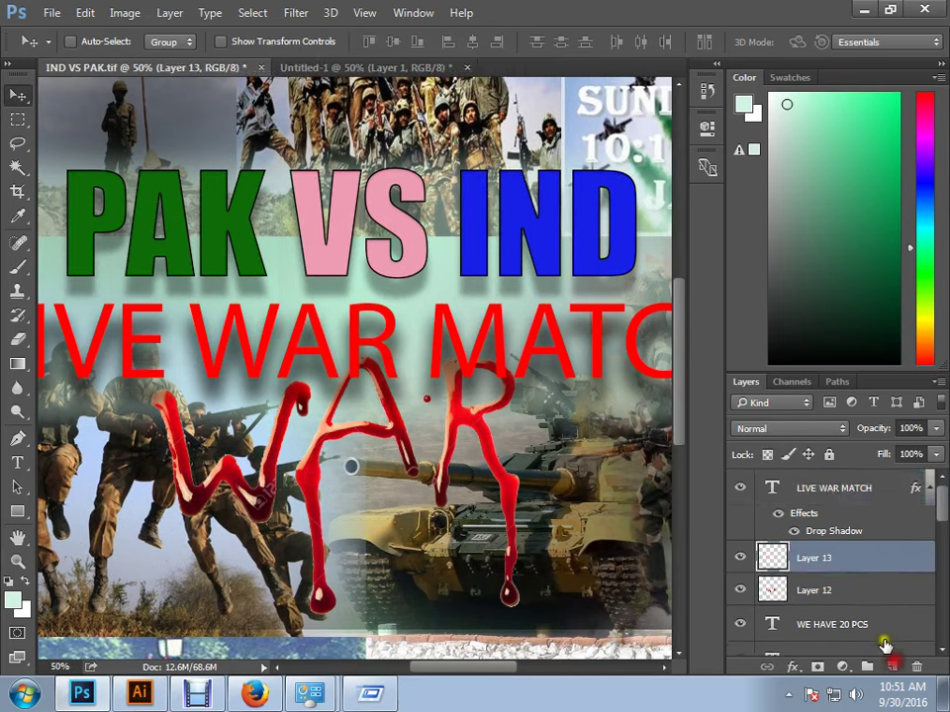
{"action": "left_click_drag", "start_coordinate": [814, 557], "coordinate": [802, 500]}
{"action": "key", "text": "ctrl+e"}
{"action": "left_click", "coordinate": [741, 488]}
{"action": "left_click", "coordinate": [741, 489]}
- Delete the word WAR from the merged LIVE WAR MATCH title using a rectangular marquee selection, and deselect
{"action": "key", "text": "m"}
{"action": "left_click_drag", "start_coordinate": [184, 296], "coordinate": [404, 394]}
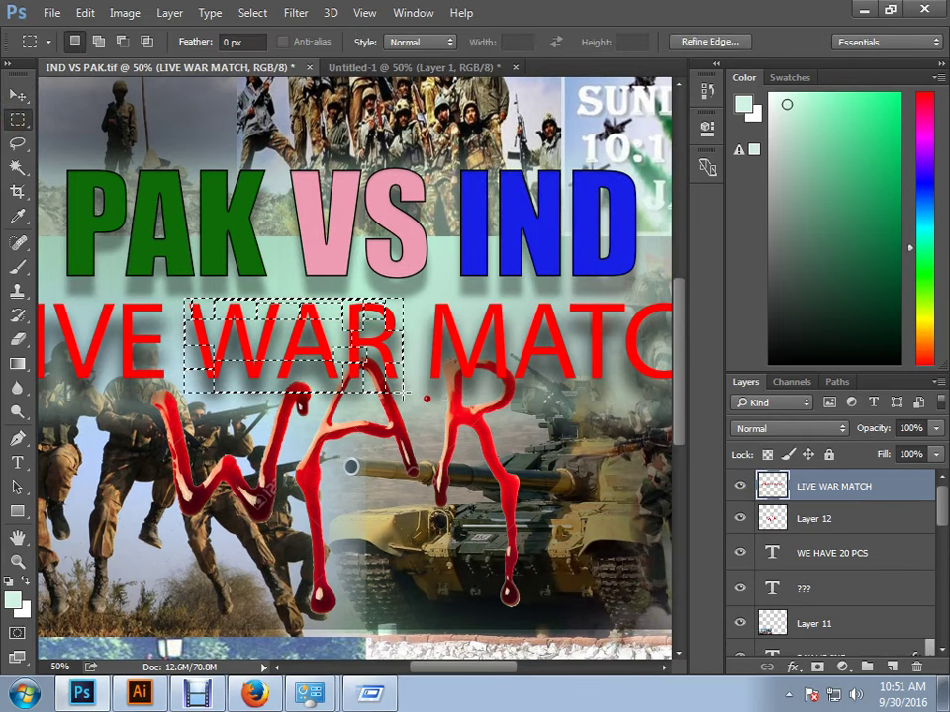
{"action": "key", "text": "Delete"}
{"action": "key", "text": "ctrl+d"}
- Shrink the blood WAR lettering proportionally and fit it into the gap between LIVE and MATCH
{"action": "key", "text": "v"}
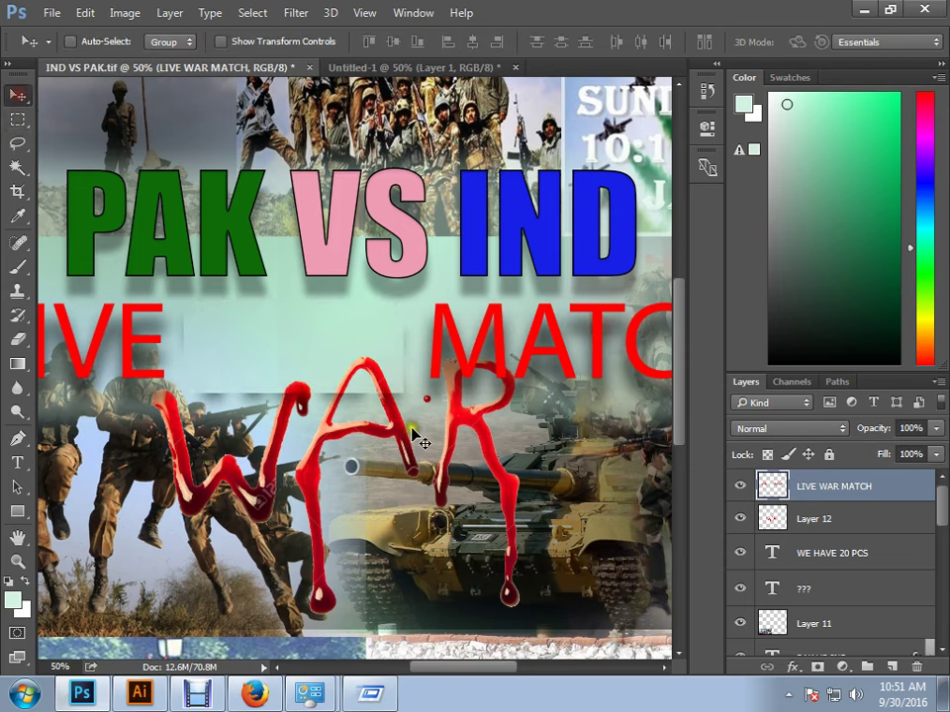
{"action": "right_click", "coordinate": [403, 435]}
{"action": "left_click", "coordinate": [415, 445]}
{"action": "key", "text": "ctrl+t"}
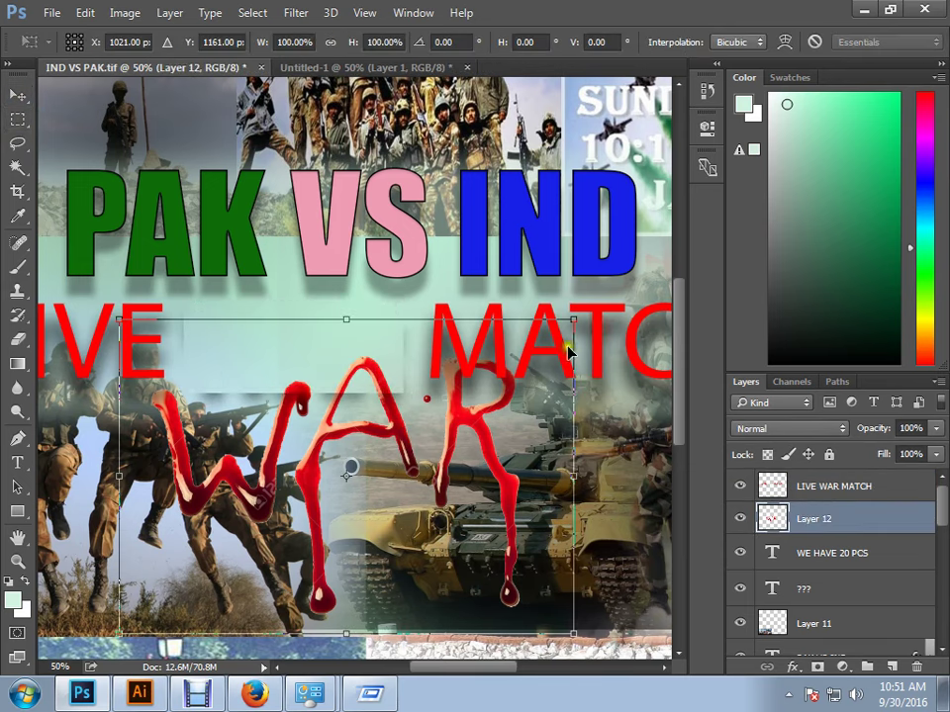
{"action": "left_click_drag", "start_coordinate": [572, 323], "coordinate": [511, 362]}
{"action": "left_click_drag", "start_coordinate": [463, 466], "coordinate": [407, 358]}
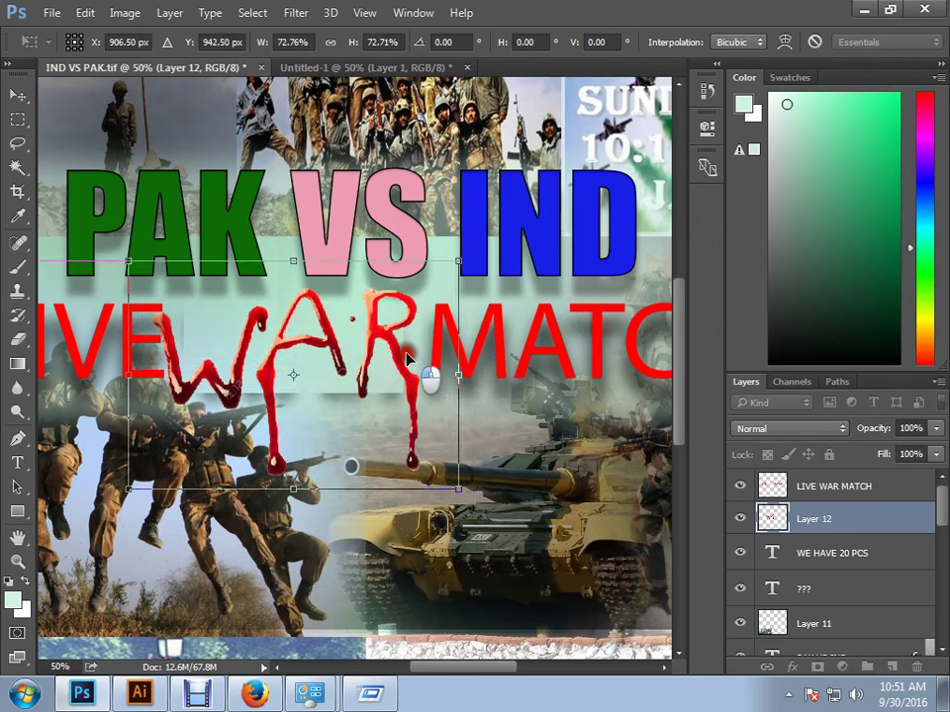
{"action": "left_click_drag", "start_coordinate": [459, 261], "coordinate": [447, 274]}
{"action": "key", "text": "Return"}
- Reposition the blood WAR lettering between LIVE and MATCH and rotate it about 1° clockwise
{"action": "left_click_drag", "start_coordinate": [413, 397], "coordinate": [442, 424]}
{"action": "key", "text": "ctrl+t"}
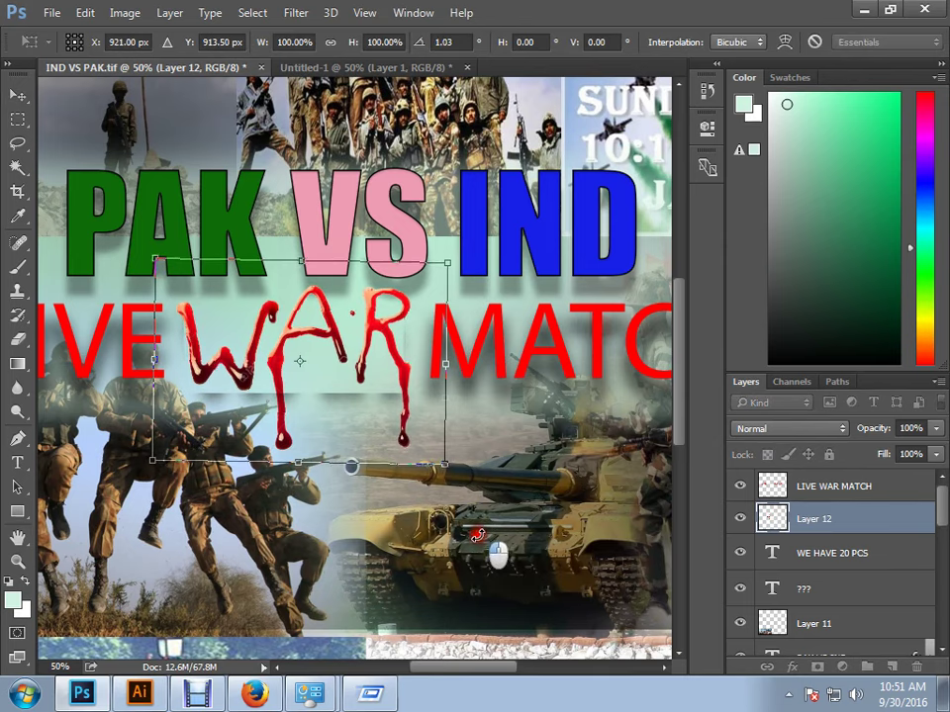
{"action": "key", "text": "Return"}
{"action": "key", "text": "ctrl+minus"}
{"action": "key", "text": "ctrl+minus"}
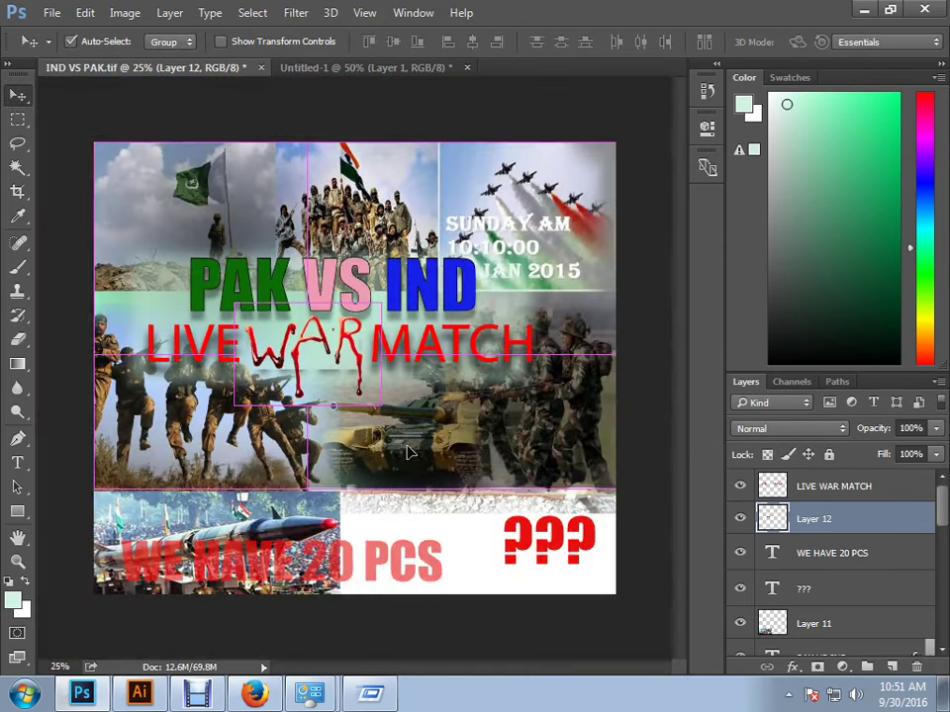
- Close the Untitled-1 document with the leftover WAR background without saving it
{"action": "left_click", "coordinate": [339, 69]}
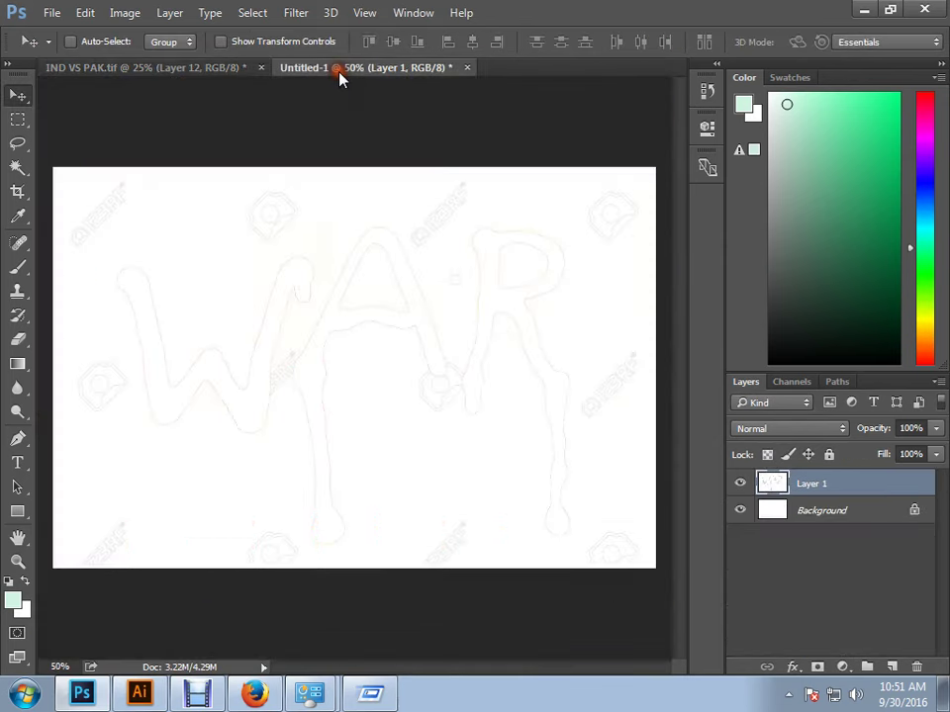
{"action": "left_click", "coordinate": [468, 69]}
{"action": "left_click", "coordinate": [341, 243]}
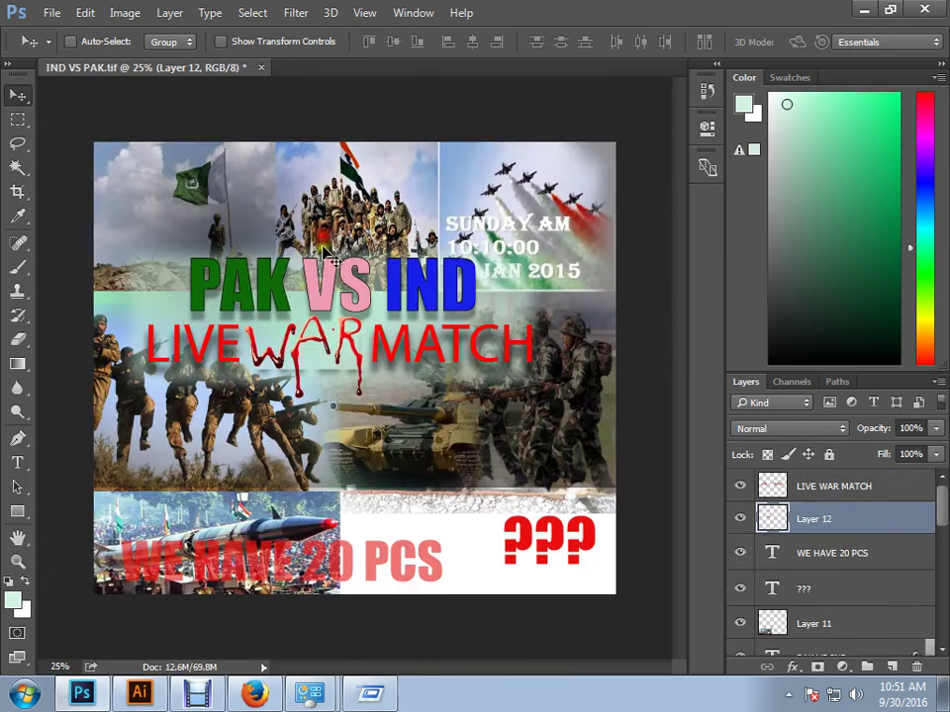
- Switch to Firefox, close the full-size WAR image and open the pngimg.com blood splatter image at full size
{"action": "left_click", "coordinate": [247, 690]}
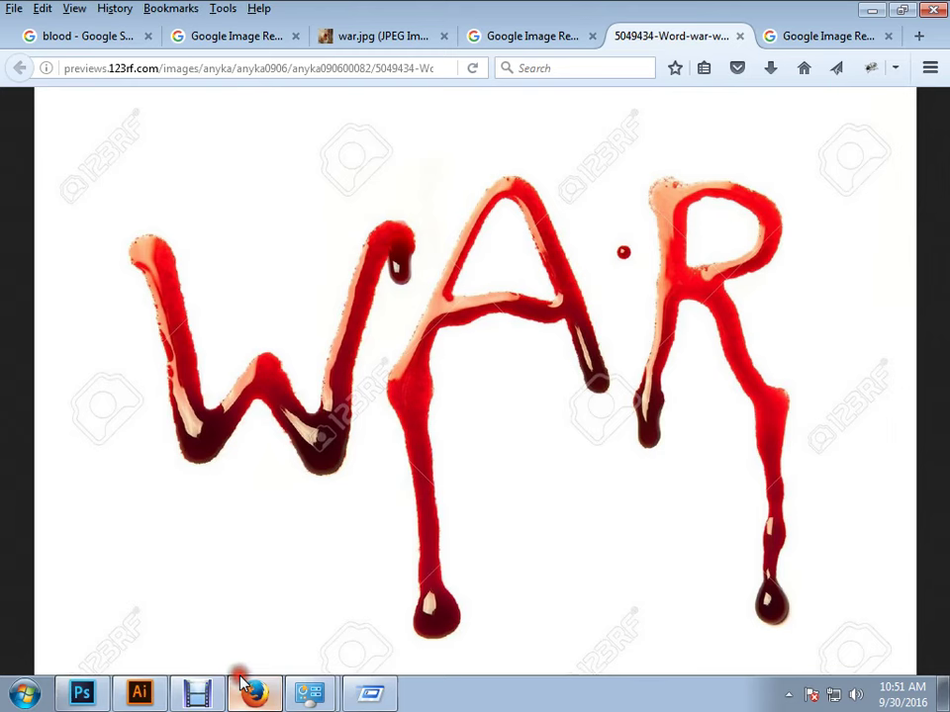
{"action": "left_click", "coordinate": [739, 35]}
{"action": "left_click", "coordinate": [554, 36]}
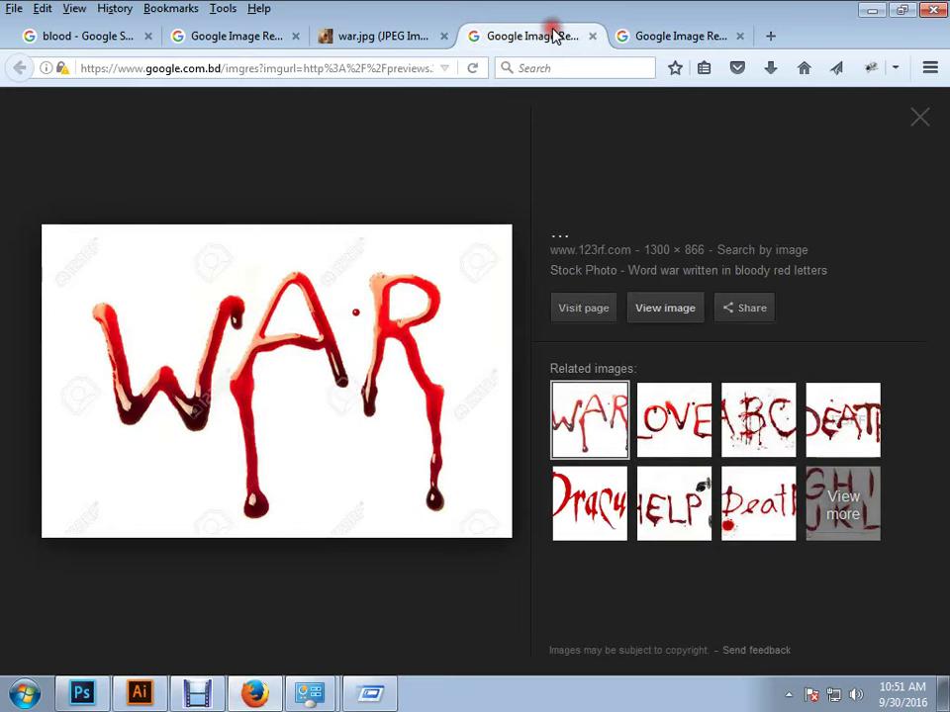
{"action": "left_click", "coordinate": [619, 36]}
{"action": "left_click", "coordinate": [668, 308]}
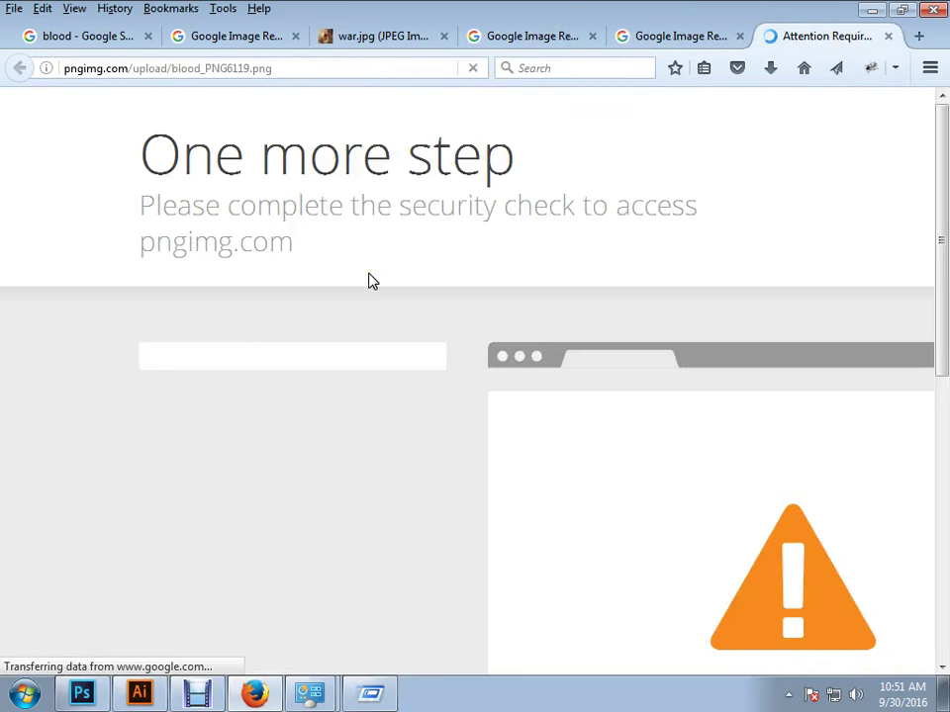
- Complete the pngimg.com security check by selecting the images with commercial trucks and verifying the selection
{"action": "left_click", "coordinate": [178, 458]}
{"action": "left_click", "coordinate": [217, 385]}
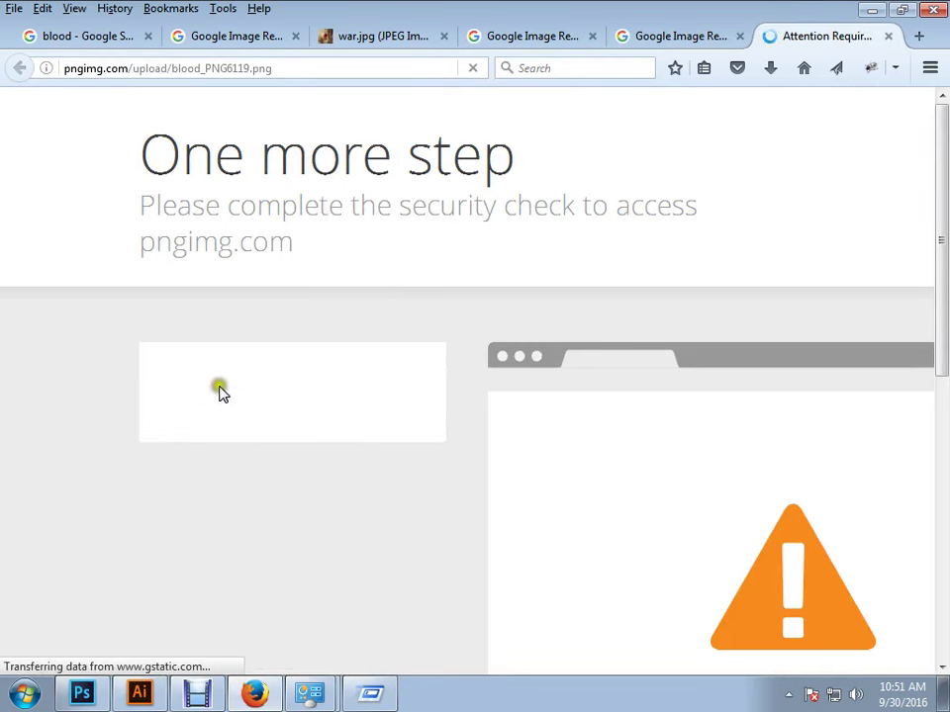
{"action": "left_click", "coordinate": [178, 392]}
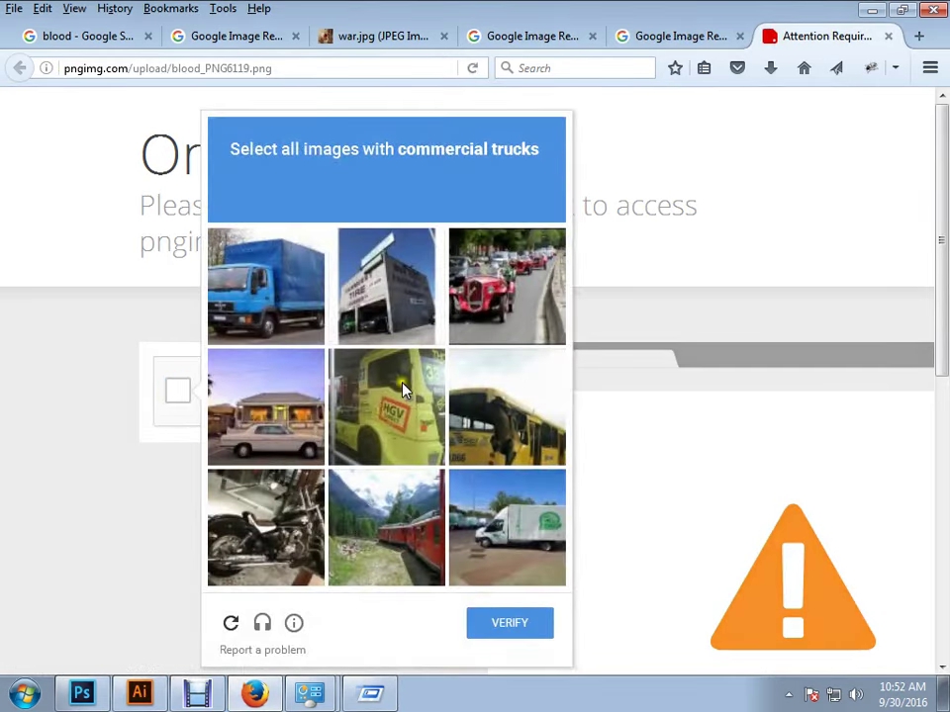
{"action": "left_click", "coordinate": [483, 296]}
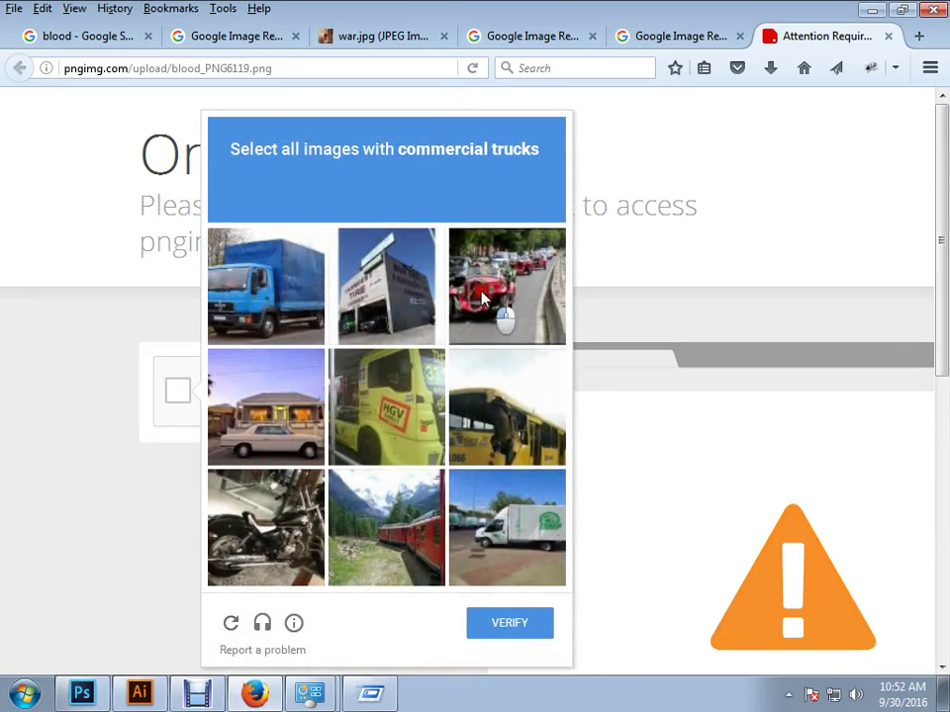
{"action": "left_click", "coordinate": [555, 303]}
{"action": "left_click", "coordinate": [242, 296]}
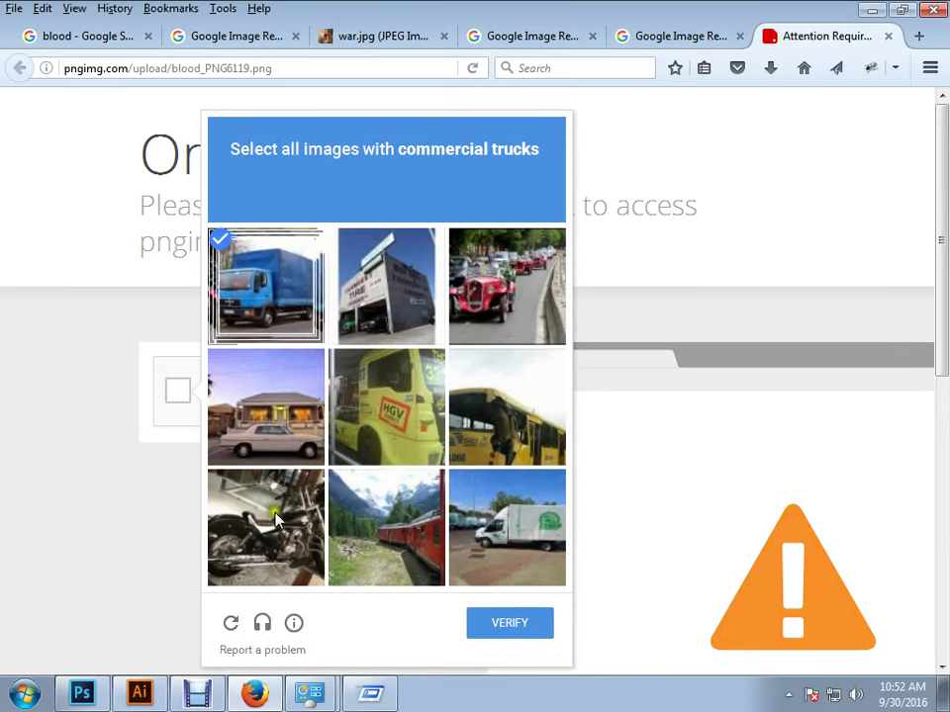
{"action": "left_click", "coordinate": [381, 416]}
{"action": "left_click", "coordinate": [507, 411]}
{"action": "left_click", "coordinate": [529, 552]}
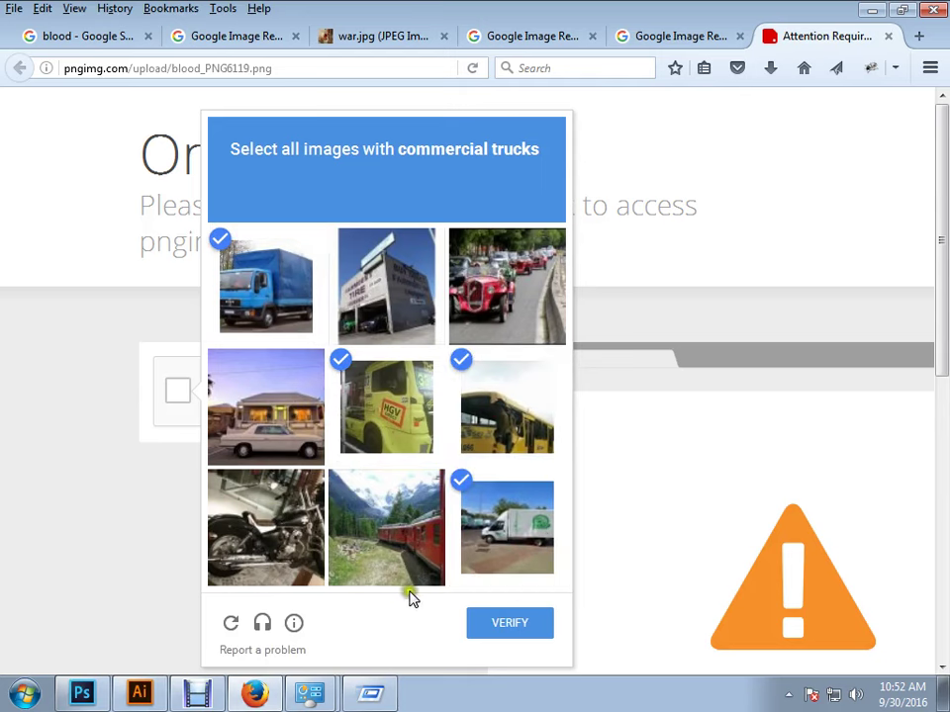
{"action": "left_click", "coordinate": [517, 623]}
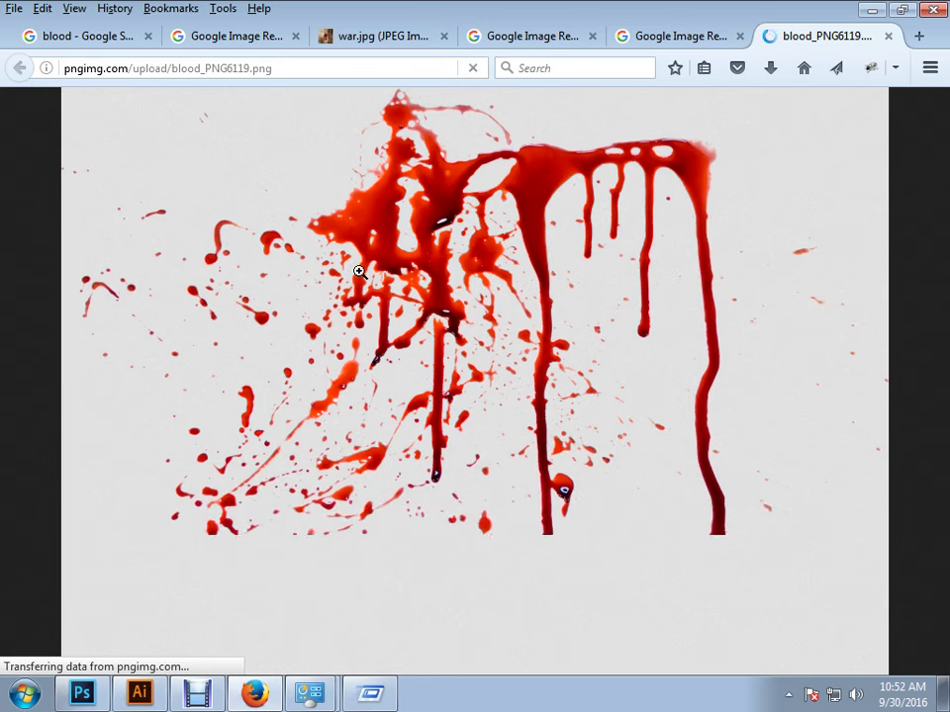
- Copy the blood splatter image and paste it into a new Photoshop document
{"action": "right_click", "coordinate": [375, 264]}
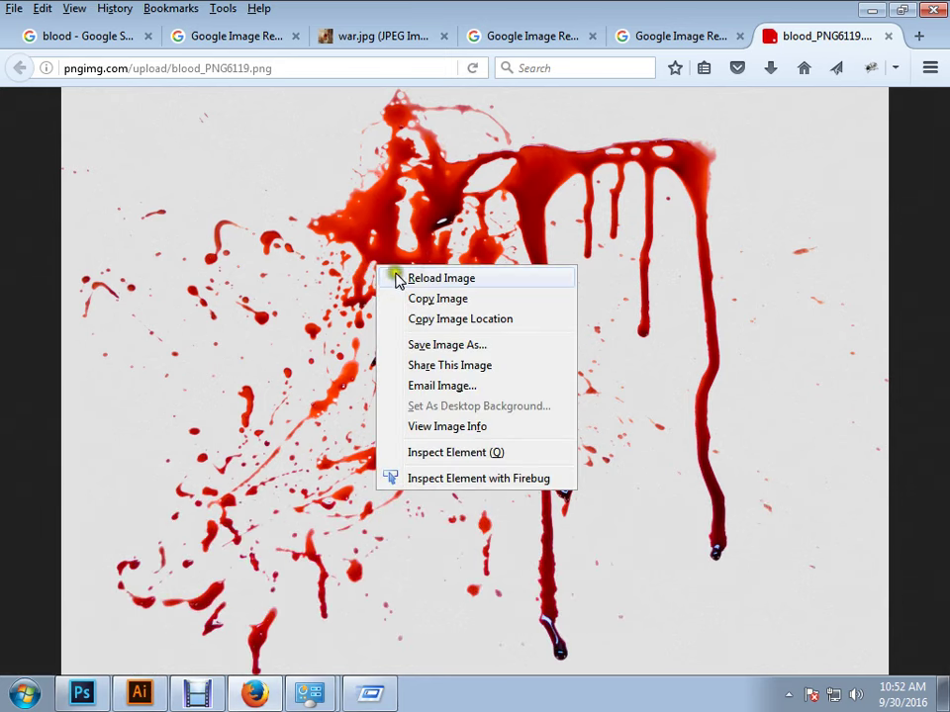
{"action": "left_click", "coordinate": [436, 298]}
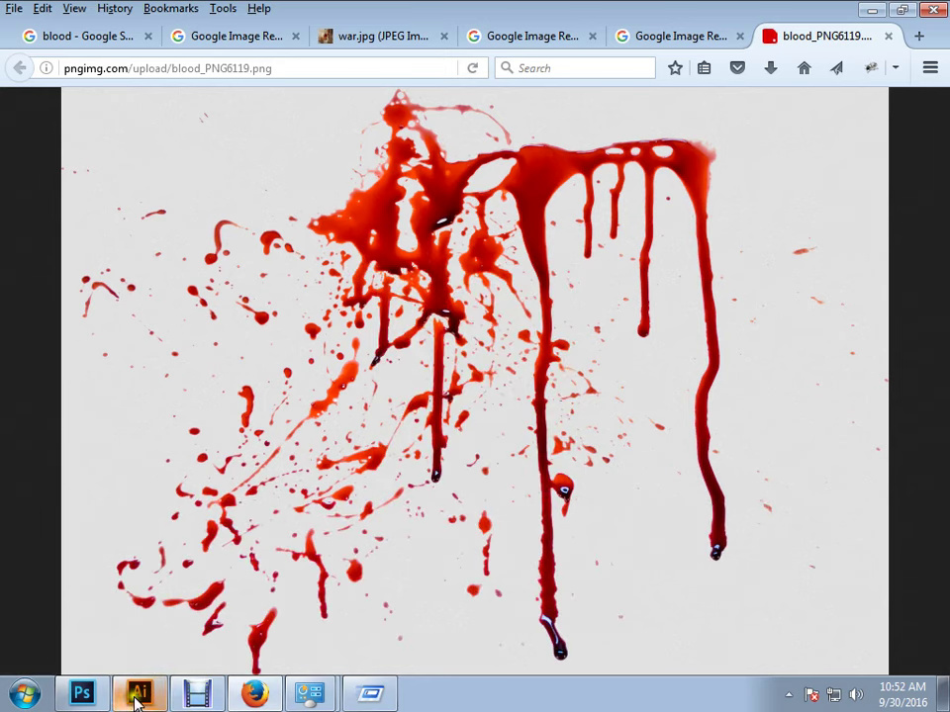
{"action": "left_click", "coordinate": [82, 694]}
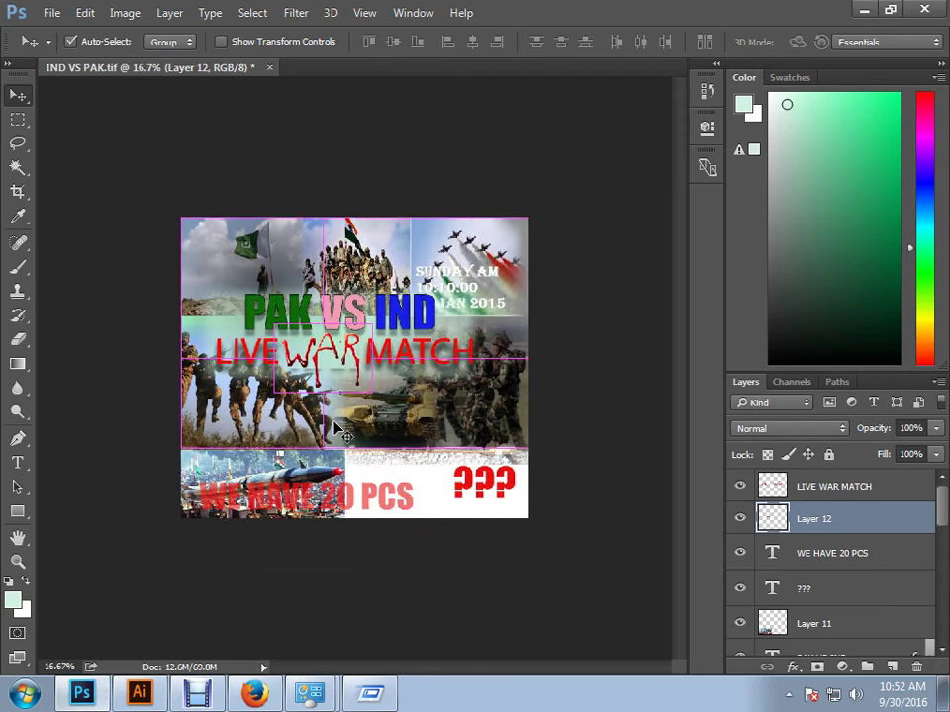
{"action": "left_click", "coordinate": [52, 12]}
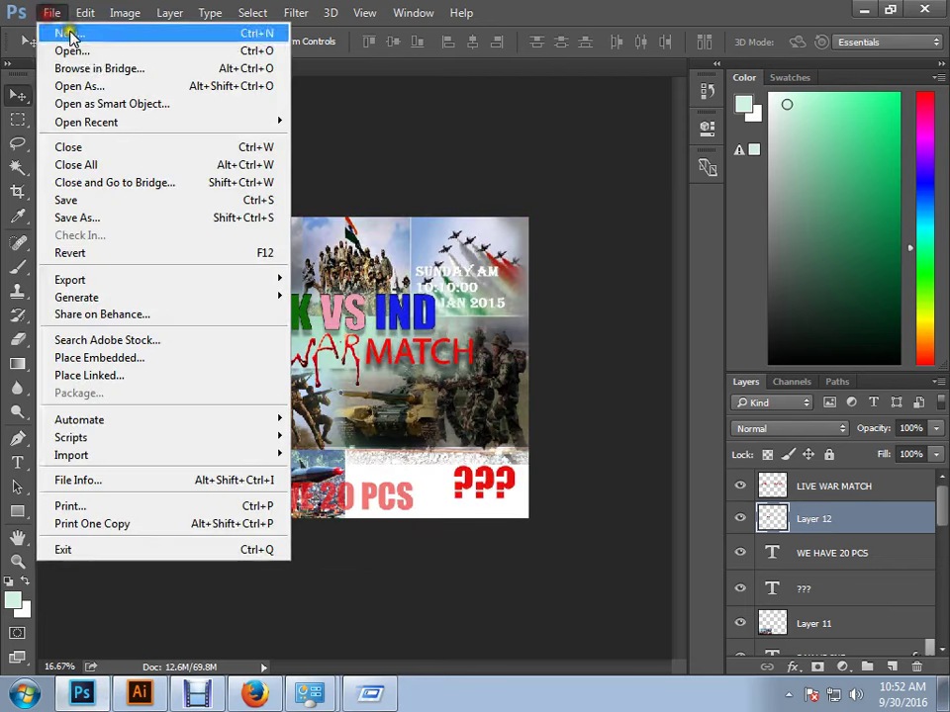
{"action": "left_click", "coordinate": [69, 30]}
{"action": "left_click", "coordinate": [693, 136]}
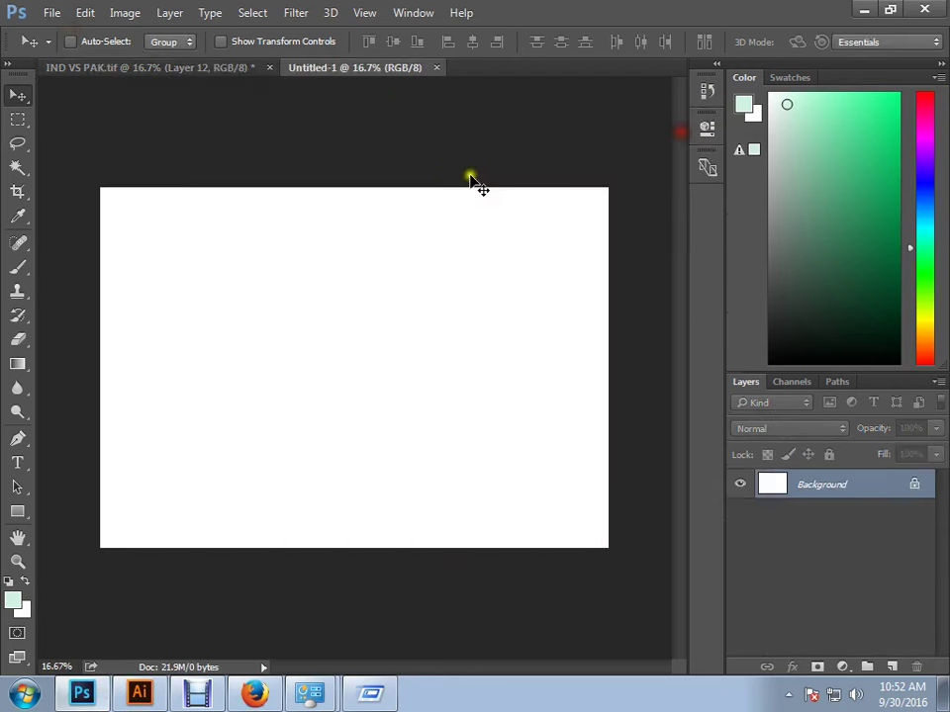
{"action": "key", "text": "ctrl+v"}
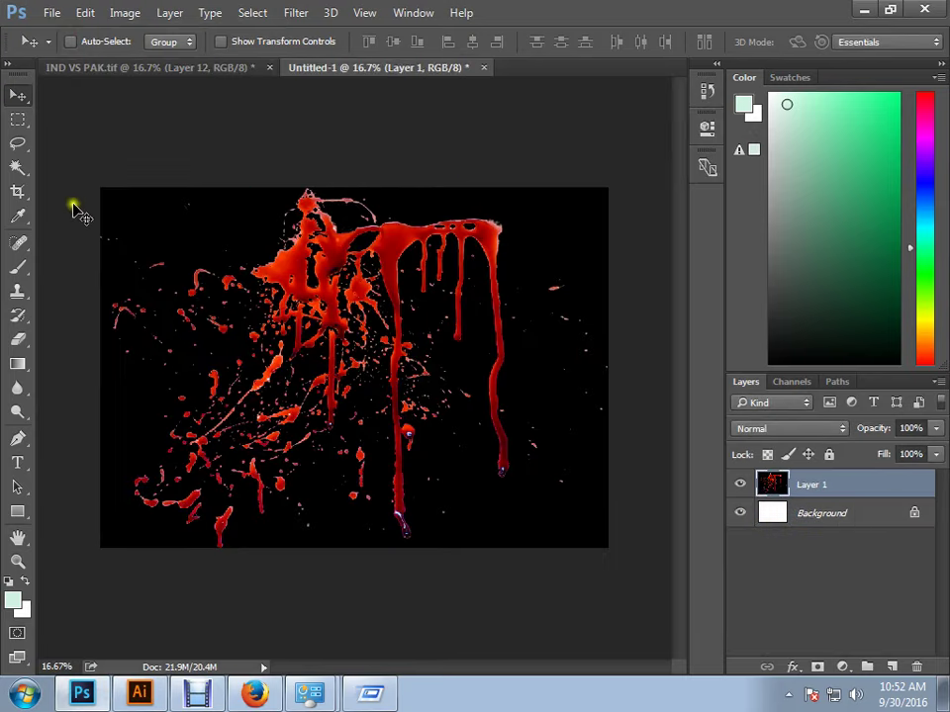
- Select the black background around the blood splatter with the Magic Wand, delete it and deselect
{"action": "left_click", "coordinate": [16, 166]}
{"action": "left_click", "coordinate": [175, 209]}
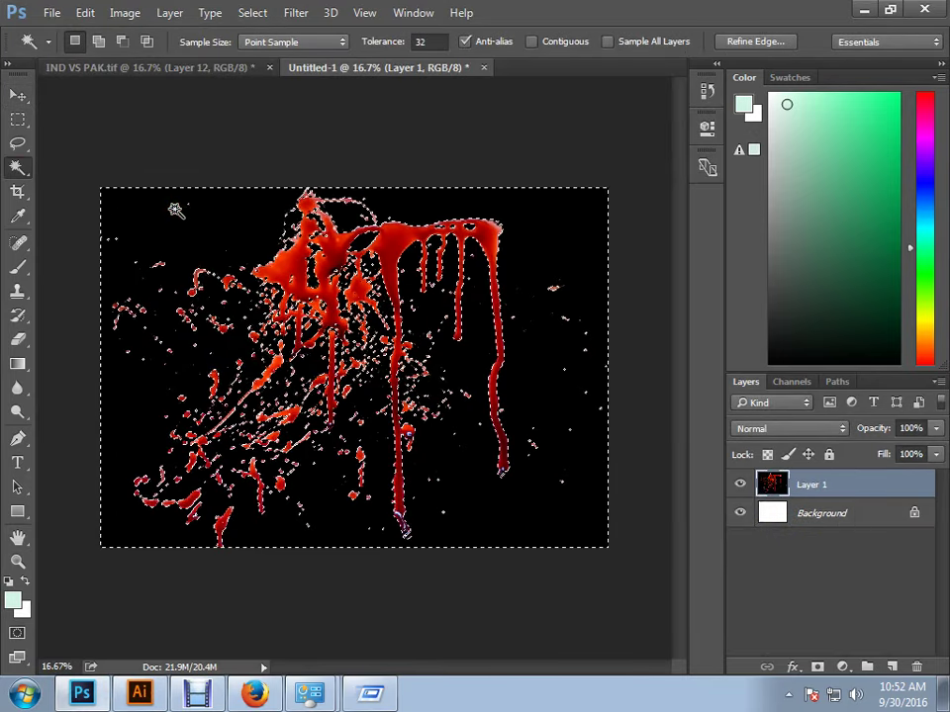
{"action": "key", "text": "Delete"}
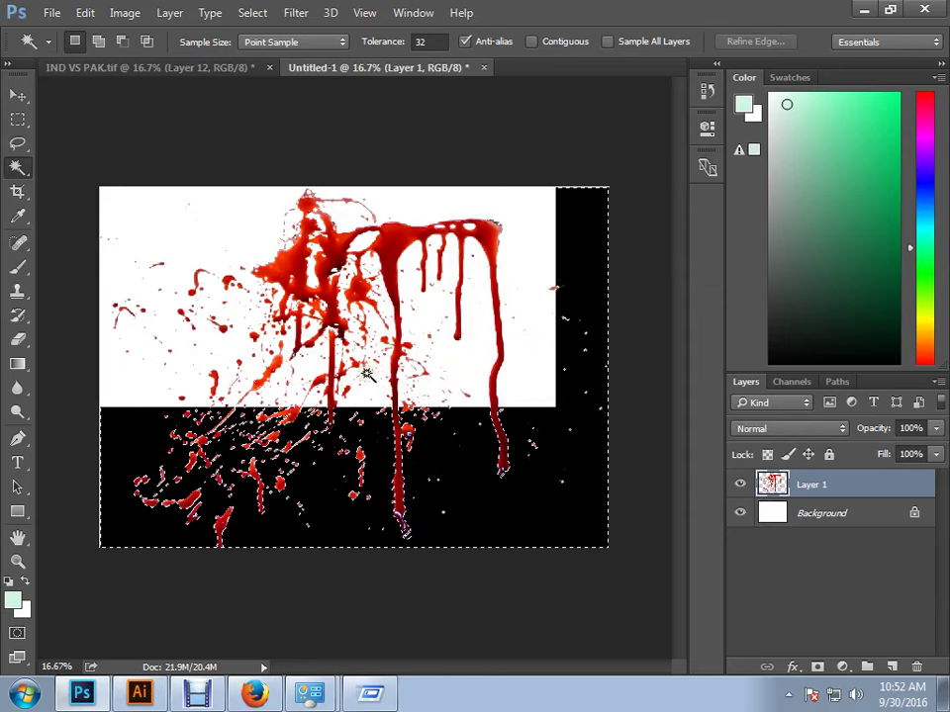
{"action": "left_click", "coordinate": [18, 143]}
{"action": "left_click", "coordinate": [18, 167]}
{"action": "left_click", "coordinate": [517, 283]}
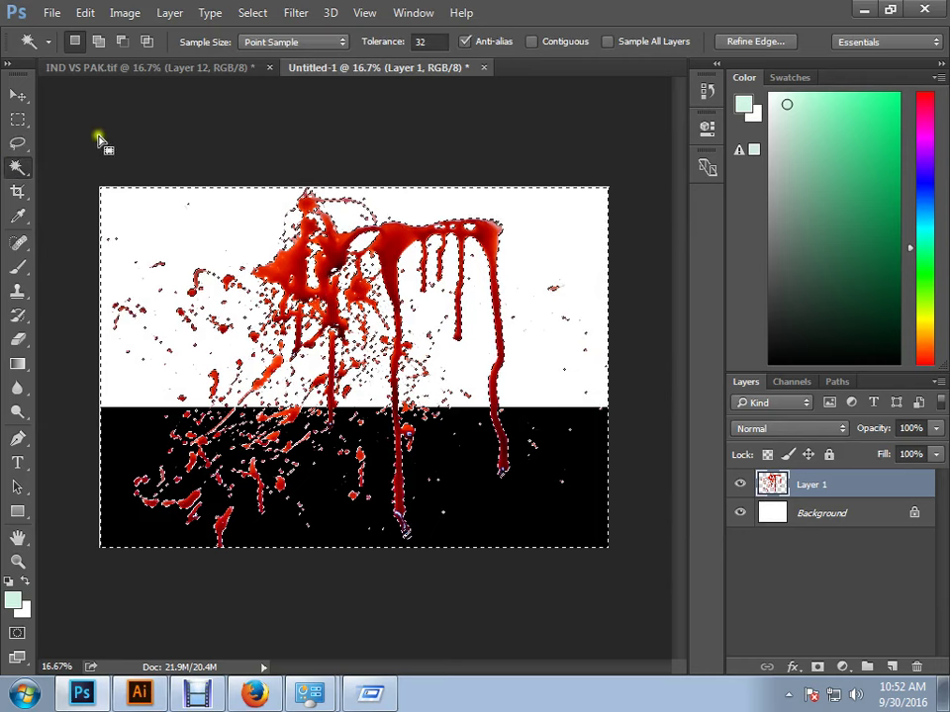
{"action": "left_click", "coordinate": [139, 145]}
{"action": "key", "text": "Delete"}
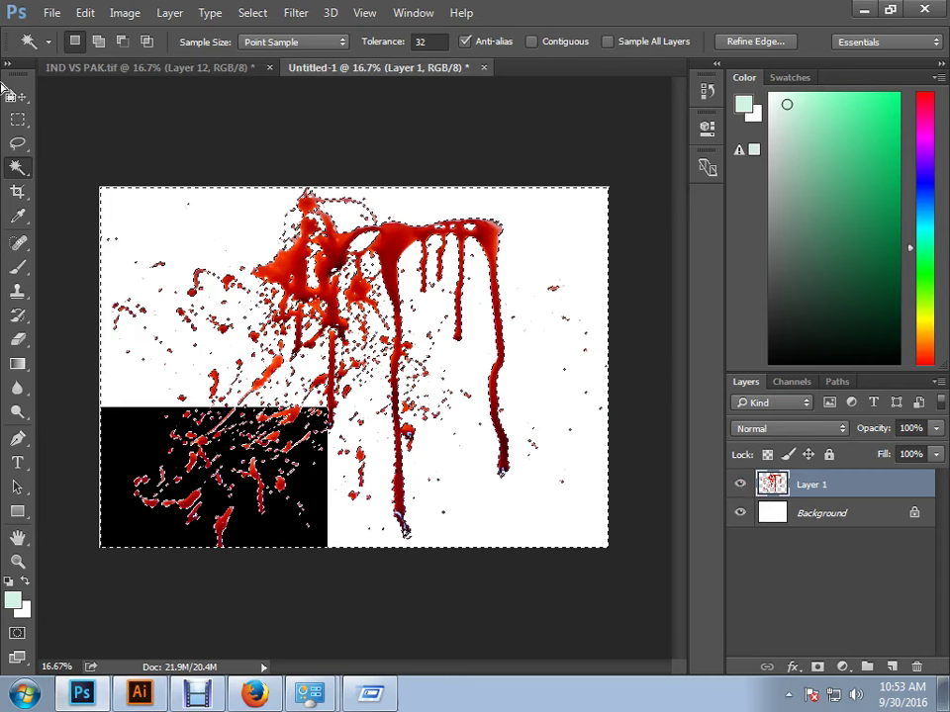
{"action": "left_click", "coordinate": [18, 142]}
{"action": "key", "text": "ctrl+d"}
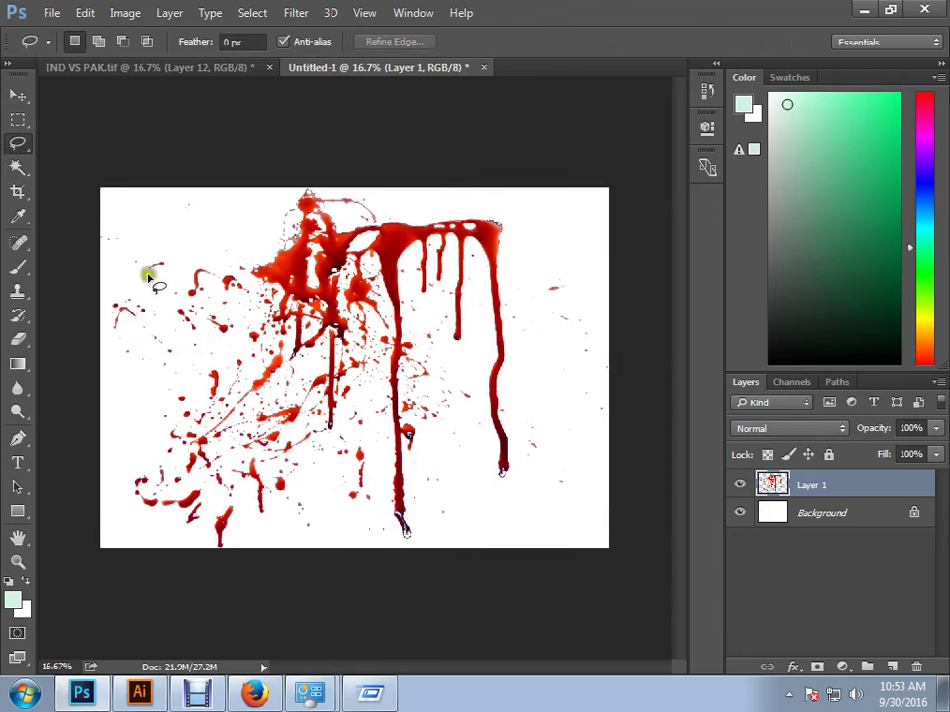
- Select the whole canvas and move the cut-out blood splatter into the IND VS PAK.tif document
{"action": "left_click", "coordinate": [17, 96]}
{"action": "key", "text": "ctrl+a"}
{"action": "left_click_drag", "start_coordinate": [232, 153], "coordinate": [369, 199]}
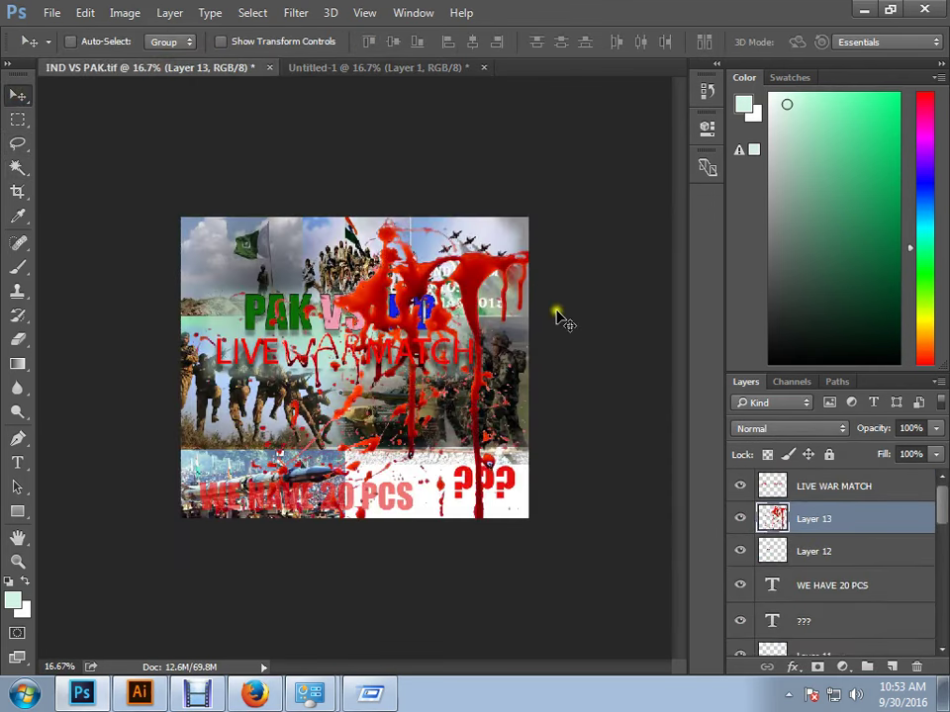
- Shrink the blood splatter with Free Transform and place it over the soldiers and the ??? text in the banner's lower right corner
{"action": "key", "text": "ctrl+t"}
{"action": "left_click_drag", "start_coordinate": [174, 223], "coordinate": [287, 295]}
{"action": "left_click_drag", "start_coordinate": [463, 453], "coordinate": [505, 533]}
{"action": "left_click_drag", "start_coordinate": [639, 382], "coordinate": [604, 402]}
{"action": "left_click_drag", "start_coordinate": [493, 511], "coordinate": [525, 469]}
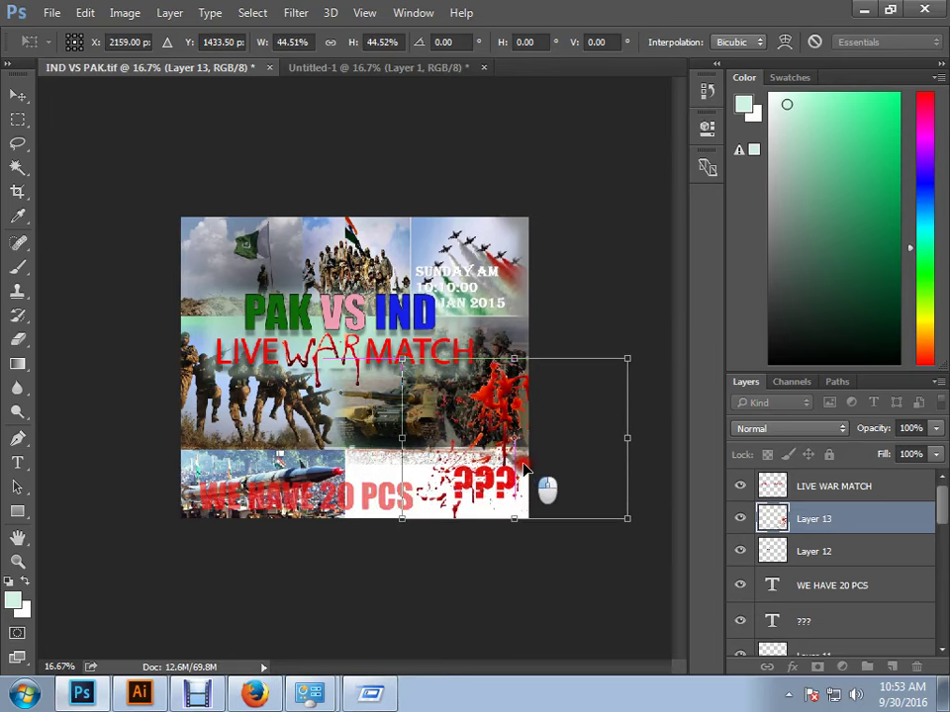
{"action": "left_click_drag", "start_coordinate": [642, 593], "coordinate": [655, 613]}
{"action": "left_click_drag", "start_coordinate": [625, 368], "coordinate": [657, 339]}
{"action": "key", "text": "Return"}
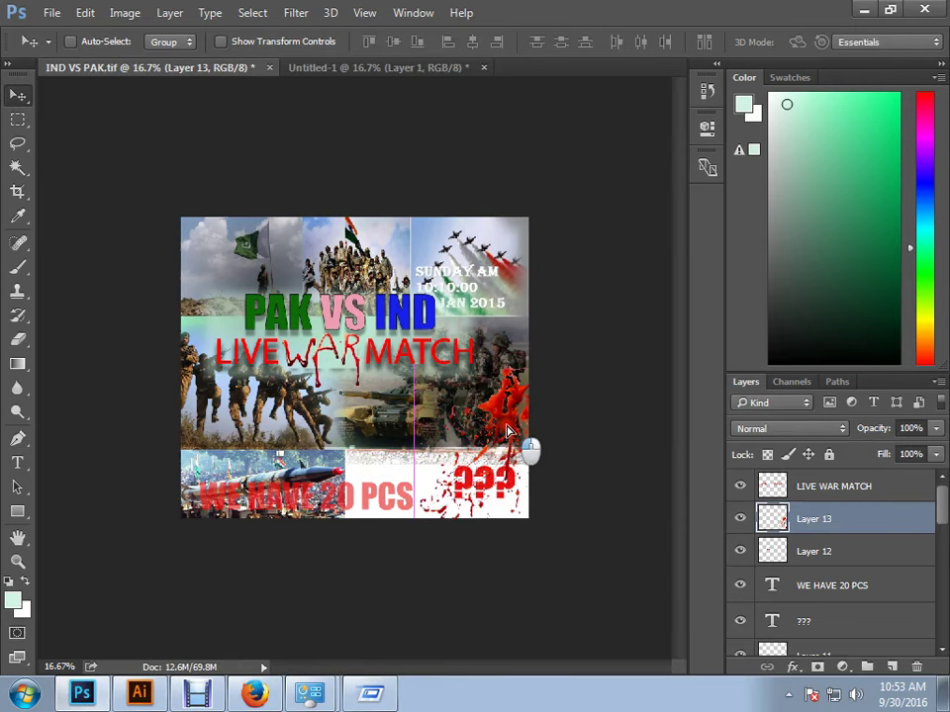
{"action": "left_click_drag", "start_coordinate": [529, 447], "coordinate": [500, 437]}
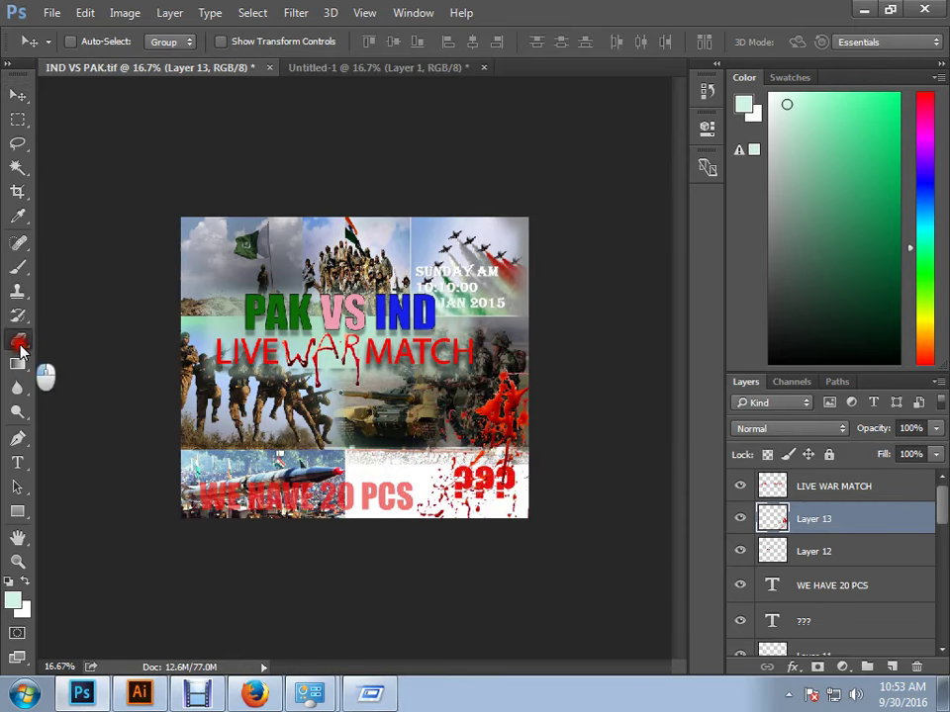
- Fade the blood splatter over the soldiers using a 600 px Eraser at 60% opacity
{"action": "left_click", "coordinate": [18, 338]}
{"action": "key", "text": "bracketright"}
{"action": "key", "text": "bracketright"}
{"action": "key", "text": "bracketright"}
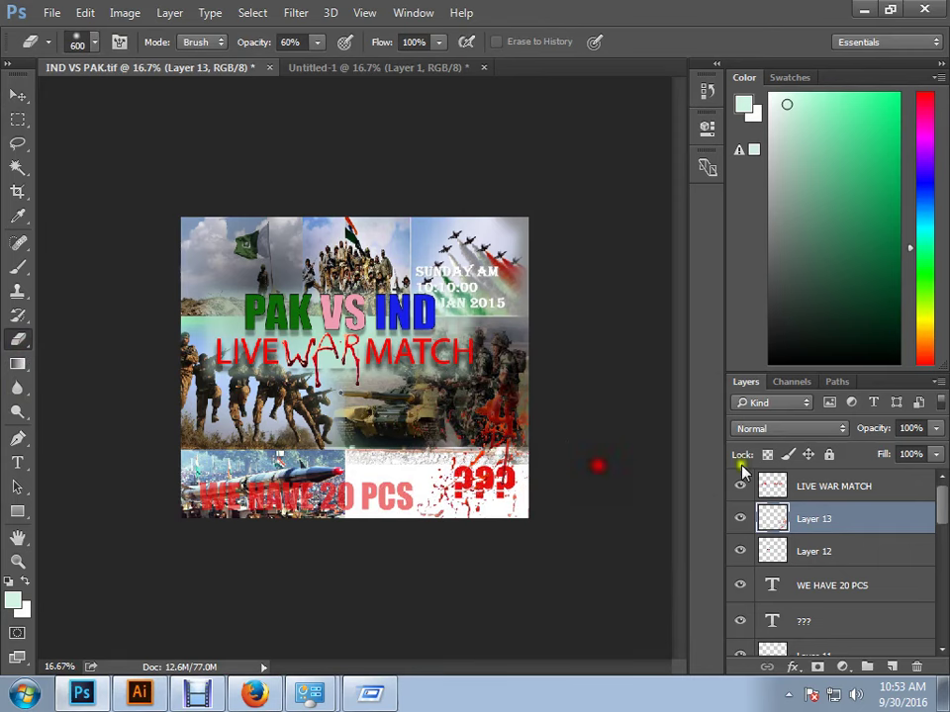
{"action": "left_click_drag", "start_coordinate": [564, 436], "coordinate": [540, 417]}
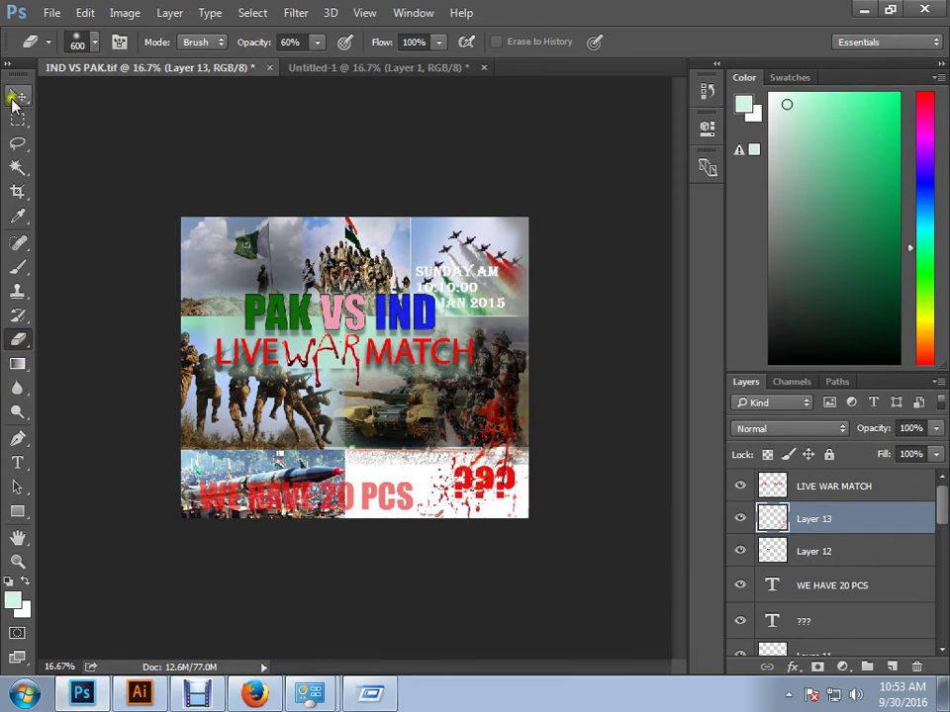
- Close the leftover Untitled-1 document without saving it
{"action": "left_click", "coordinate": [16, 95]}
{"action": "left_click", "coordinate": [329, 71]}
{"action": "left_click", "coordinate": [484, 70]}
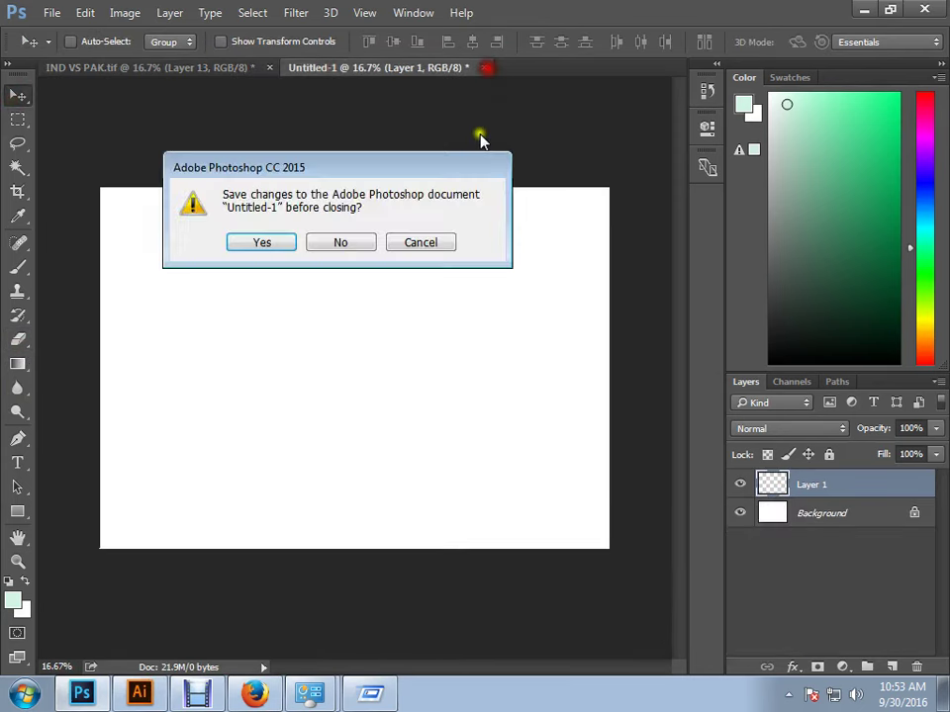
{"action": "left_click", "coordinate": [354, 243]}
- Switch to Firefox and close the blood splatter and WAR lettering pages to reach the war.jpg image
{"action": "left_click", "coordinate": [255, 693]}
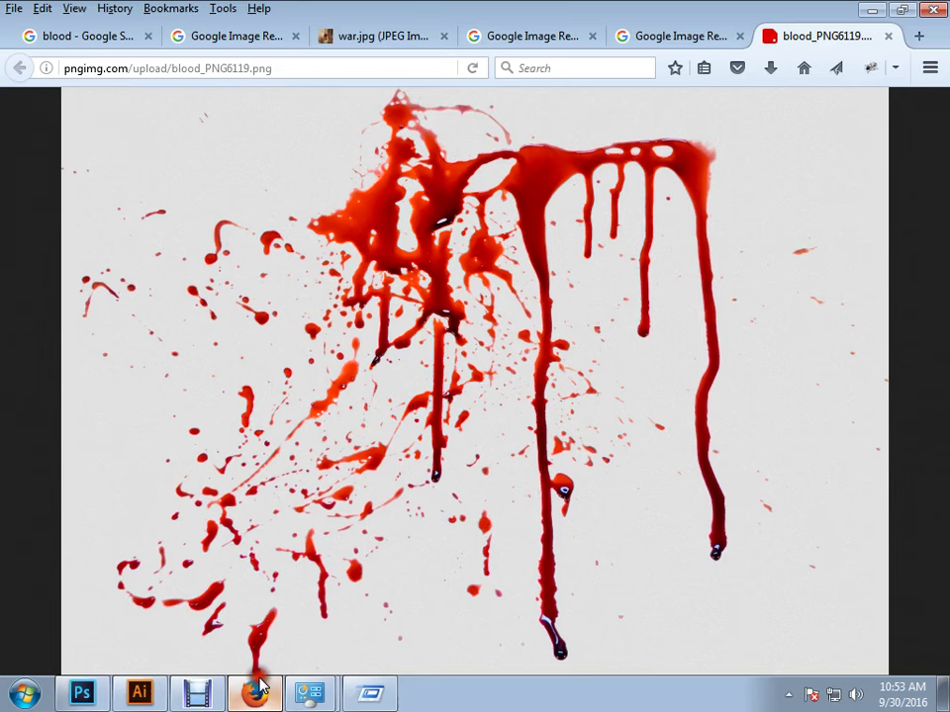
{"action": "left_click", "coordinate": [887, 36]}
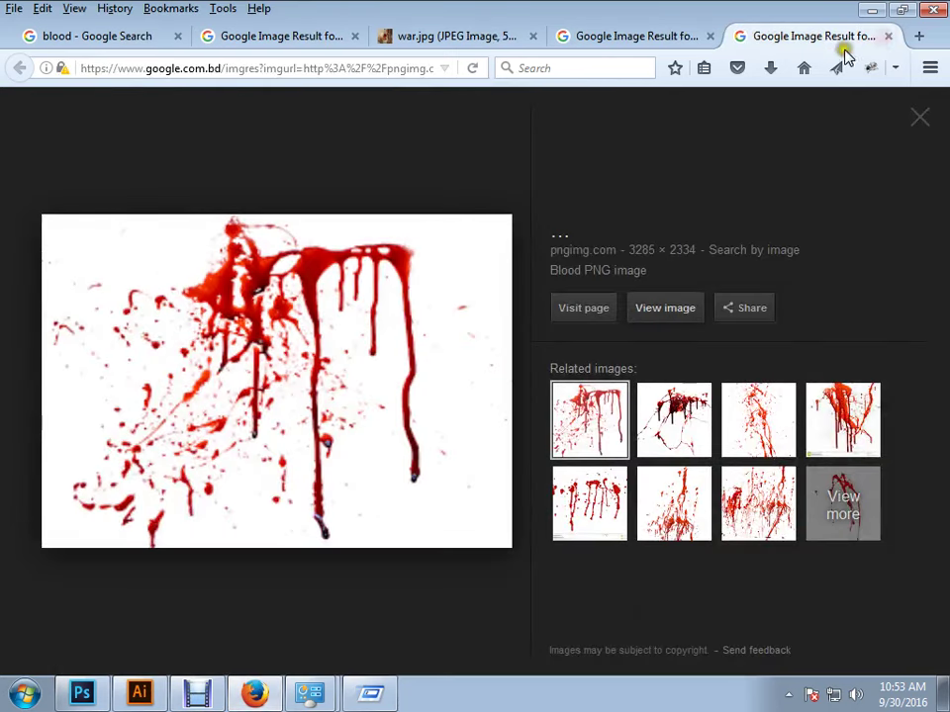
{"action": "left_click", "coordinate": [900, 38]}
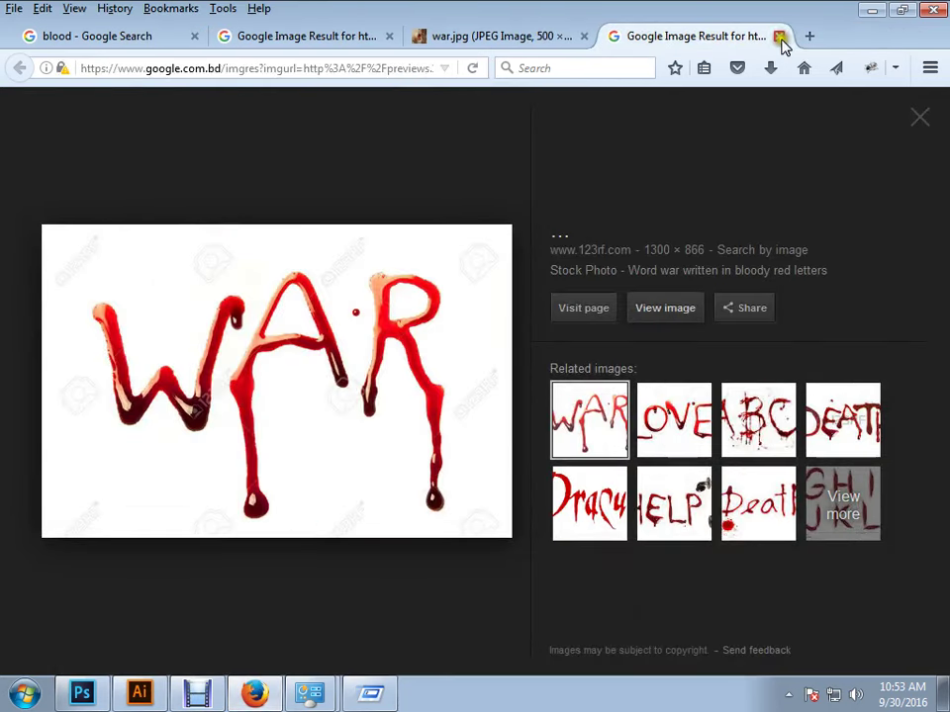
{"action": "left_click", "coordinate": [778, 36]}
- Copy the blood-stained wall image war.jpg and paste it into the IND VS PAK.tif banner in Photoshop
{"action": "right_click", "coordinate": [442, 294]}
{"action": "left_click", "coordinate": [472, 307]}
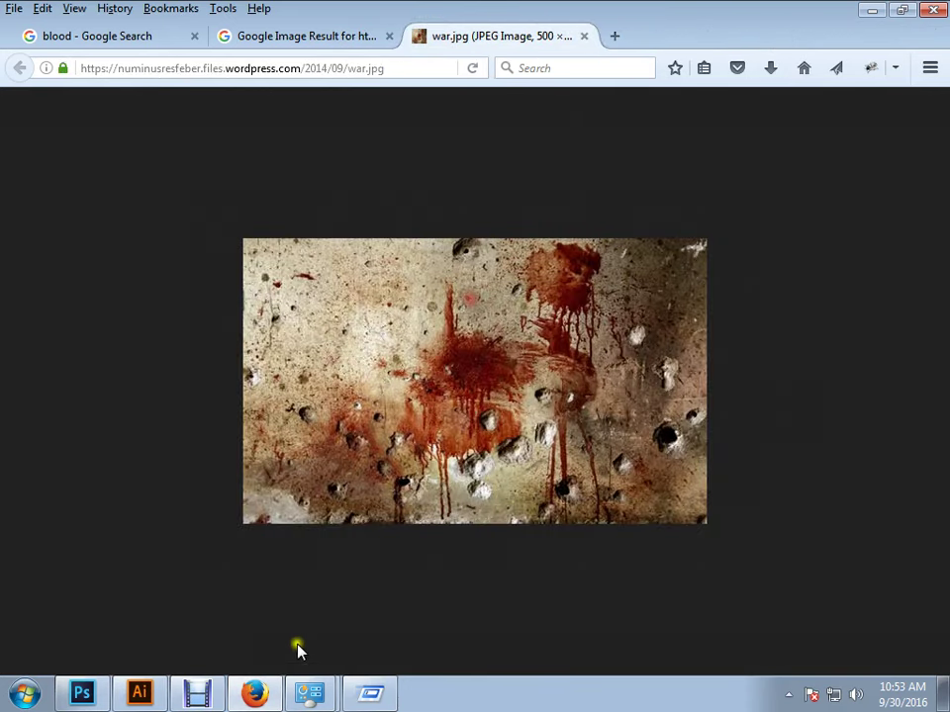
{"action": "left_click", "coordinate": [87, 693]}
{"action": "key", "text": "ctrl+v"}
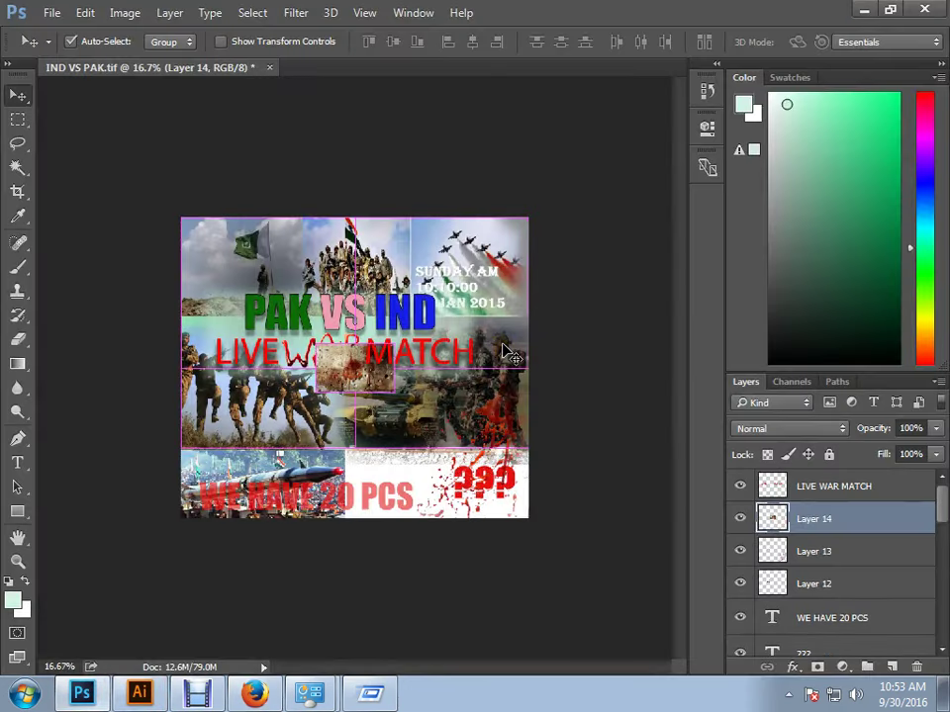
- Stretch the blood-stained wall layer to cover the whole banner and set its blend mode to Multiply
{"action": "key", "text": "ctrl+t"}
{"action": "left_click_drag", "start_coordinate": [394, 345], "coordinate": [537, 254]}
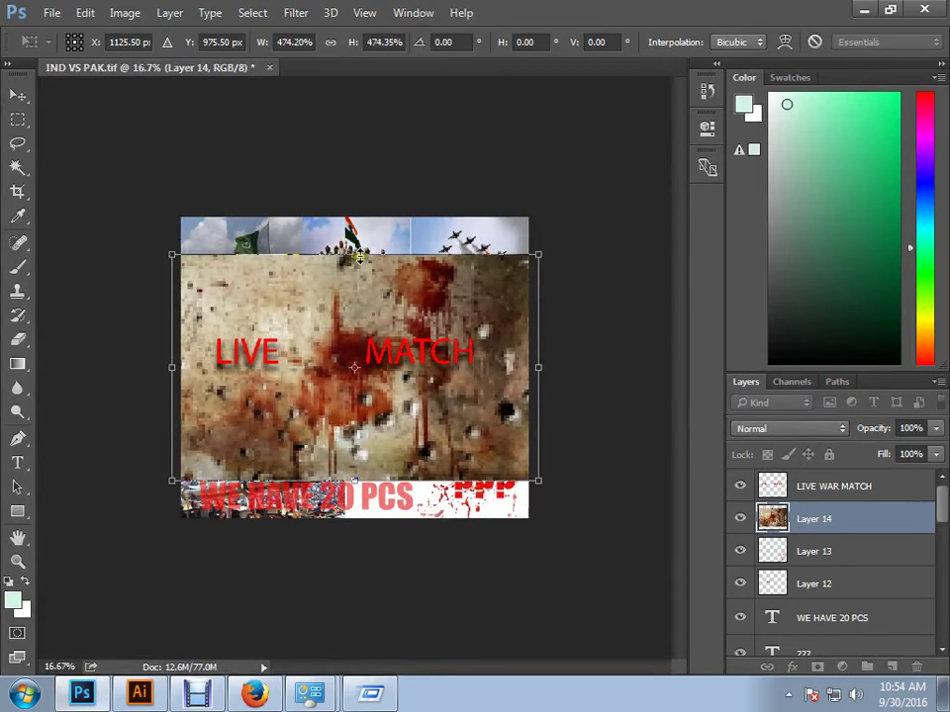
{"action": "left_click_drag", "start_coordinate": [425, 238], "coordinate": [365, 221]}
{"action": "key", "text": "Return"}
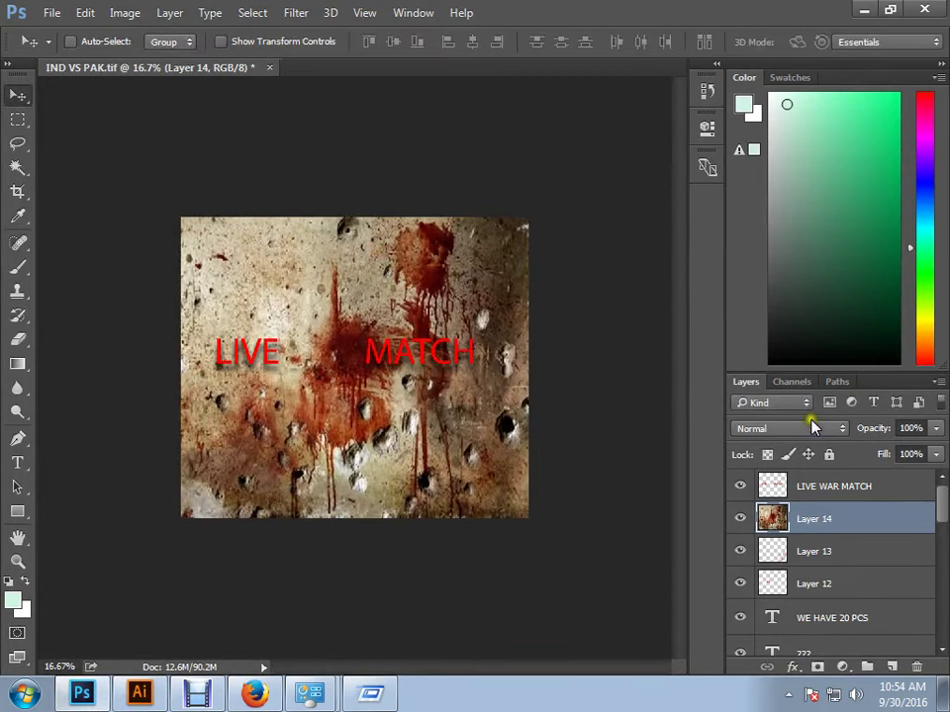
{"action": "left_click", "coordinate": [805, 427]}
{"action": "left_click", "coordinate": [794, 122]}
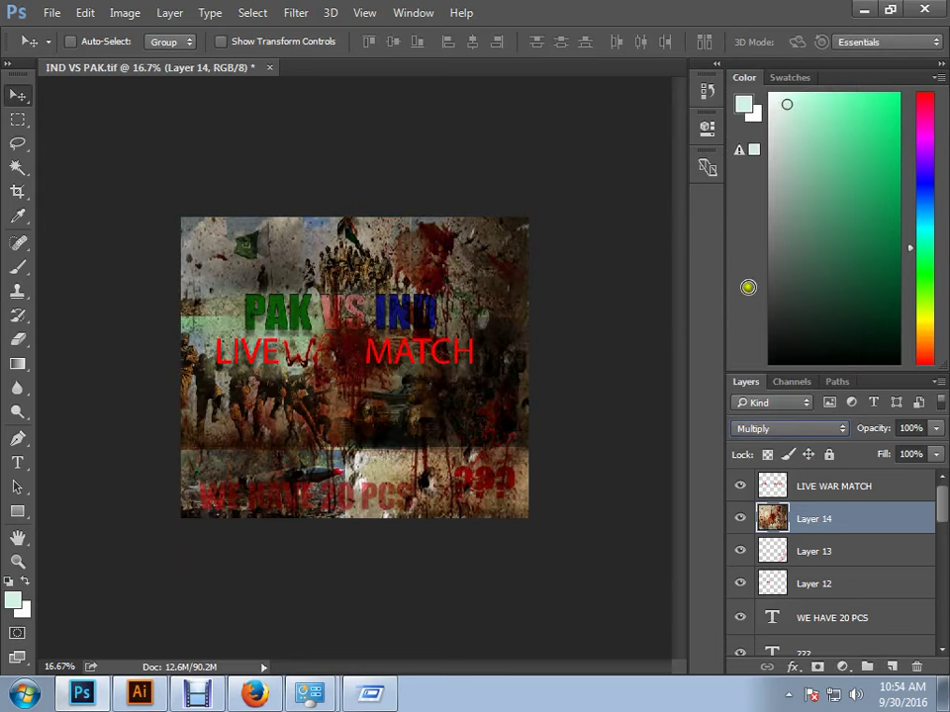
- Try the Difference and Luminosity blend modes on the blood-stained wall layer
{"action": "left_click", "coordinate": [811, 429]}
{"action": "left_click", "coordinate": [800, 325]}
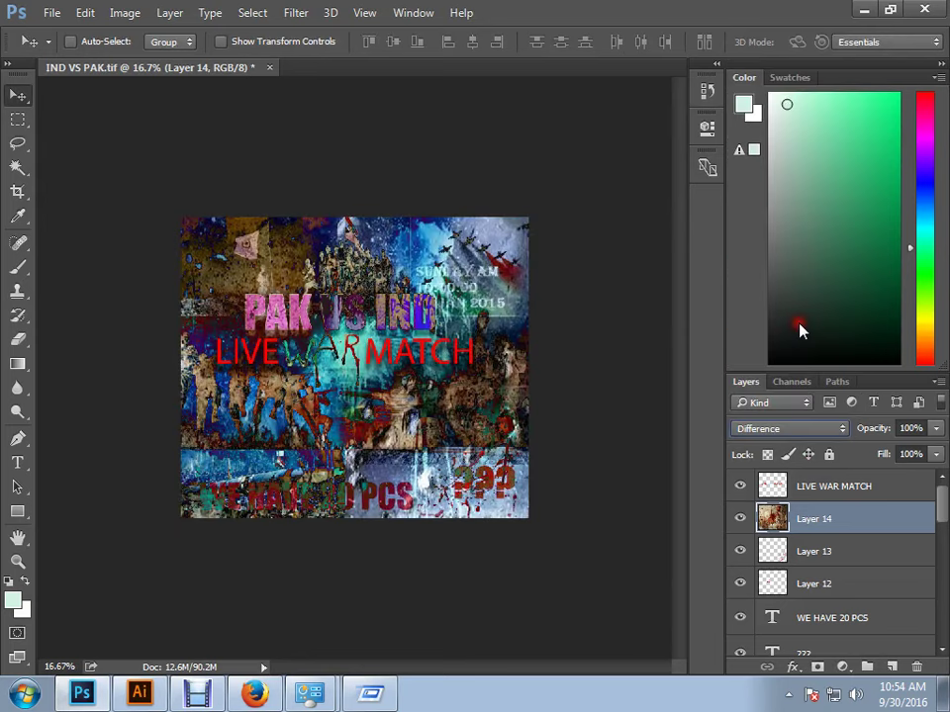
{"action": "left_click", "coordinate": [811, 429]}
{"action": "left_click", "coordinate": [792, 415]}
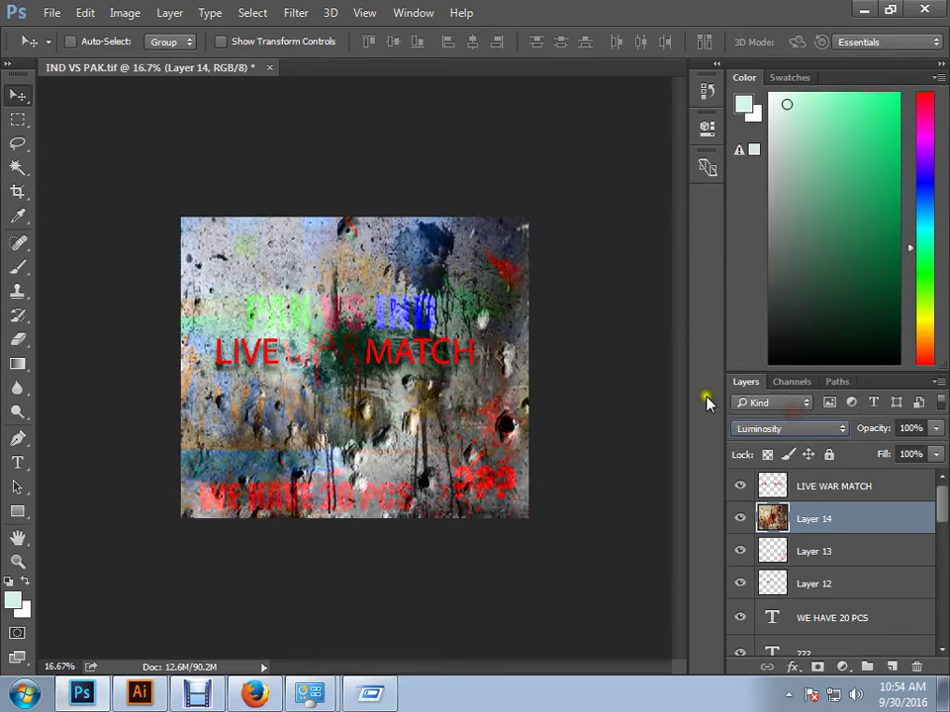
- Set the blood-stained wall layer's blend mode to Darken and lower its opacity to 74%
{"action": "left_click", "coordinate": [813, 427]}
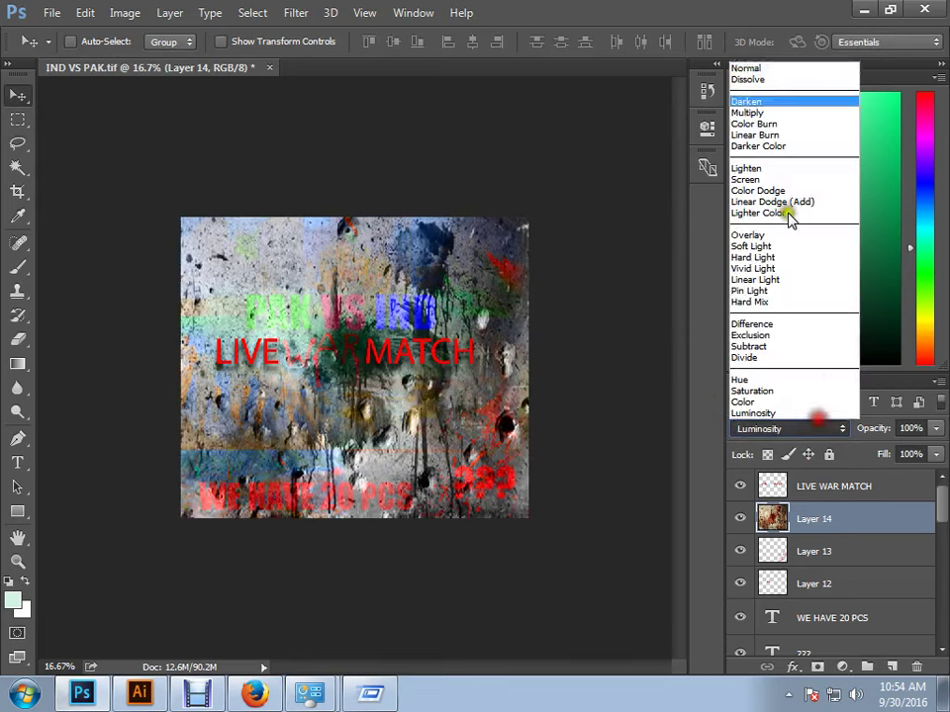
{"action": "left_click", "coordinate": [775, 99]}
{"action": "key", "text": "ctrl+plus"}
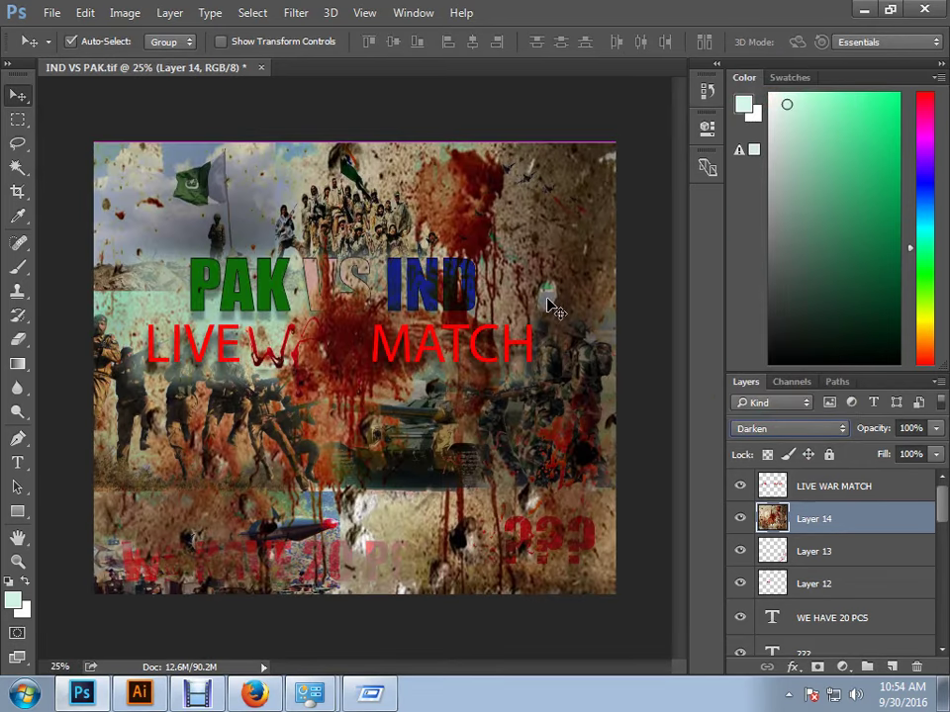
{"action": "left_click", "coordinate": [940, 430]}
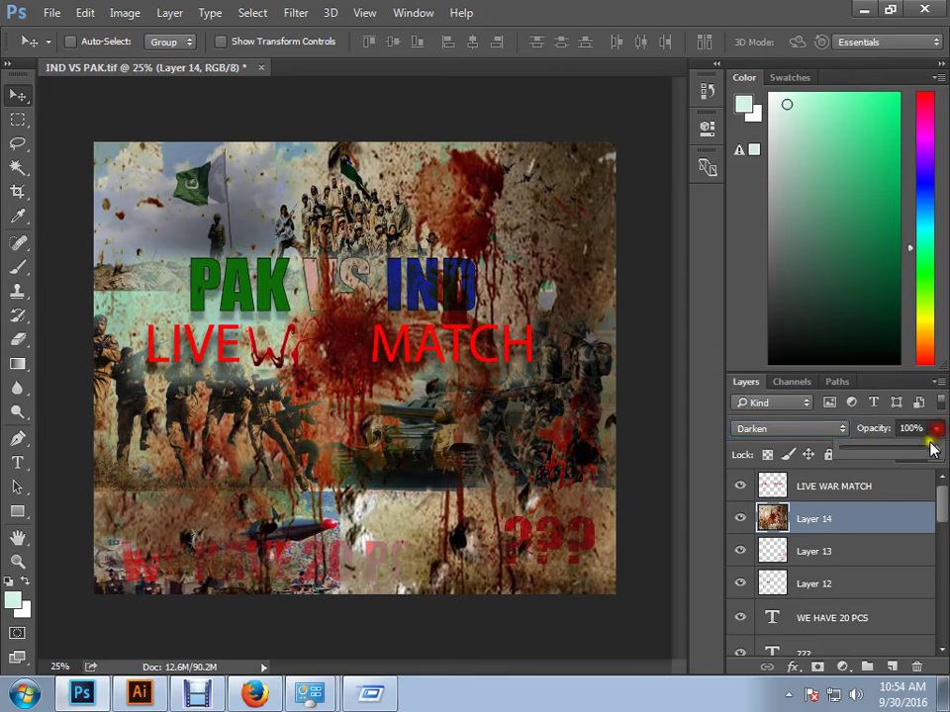
{"action": "left_click_drag", "start_coordinate": [935, 450], "coordinate": [907, 445]}
- Erase the wall texture over the titles, soldiers and tank in the banner's middle, keeping traces of it toward the edges
{"action": "left_click", "coordinate": [16, 341]}
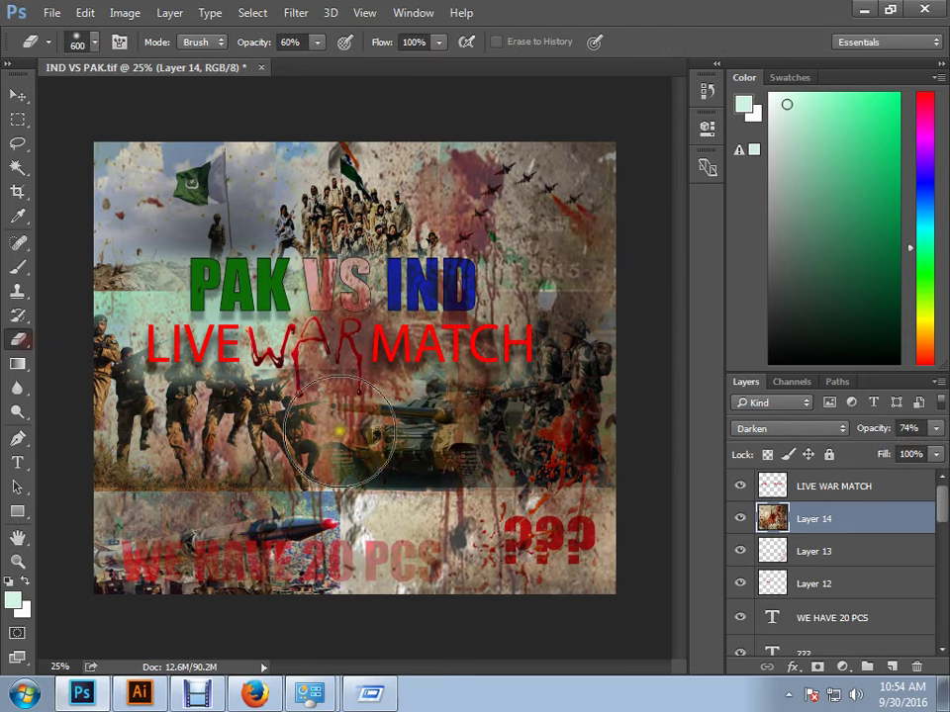
{"action": "mouse_move", "coordinate": [364, 348]}
{"action": "left_mouse_down"}
{"action": "mouse_move", "coordinate": [326, 248]}
{"action": "mouse_move", "coordinate": [376, 198]}
{"action": "mouse_move", "coordinate": [491, 327]}
{"action": "mouse_move", "coordinate": [341, 331]}
{"action": "mouse_move", "coordinate": [346, 341]}
{"action": "mouse_move", "coordinate": [232, 326]}
{"action": "mouse_move", "coordinate": [282, 462]}
{"action": "mouse_move", "coordinate": [276, 554]}
{"action": "mouse_move", "coordinate": [387, 613]}
{"action": "mouse_move", "coordinate": [486, 551]}
{"action": "mouse_move", "coordinate": [326, 198]}
{"action": "mouse_move", "coordinate": [465, 168]}
{"action": "mouse_move", "coordinate": [436, 369]}
{"action": "mouse_move", "coordinate": [381, 143]}
{"action": "mouse_move", "coordinate": [435, 311]}
{"action": "mouse_move", "coordinate": [450, 499]}
{"action": "mouse_move", "coordinate": [490, 465]}
{"action": "mouse_move", "coordinate": [415, 327]}
{"action": "mouse_move", "coordinate": [237, 257]}
{"action": "mouse_move", "coordinate": [331, 462]}
{"action": "mouse_move", "coordinate": [482, 465]}
{"action": "mouse_move", "coordinate": [238, 337]}
{"action": "mouse_move", "coordinate": [332, 321]}
{"action": "mouse_move", "coordinate": [386, 481]}
{"action": "mouse_move", "coordinate": [356, 435]}
{"action": "mouse_move", "coordinate": [237, 415]}
{"action": "mouse_move", "coordinate": [213, 377]}
{"action": "left_mouse_up"}
{"action": "left_click", "coordinate": [19, 96]}
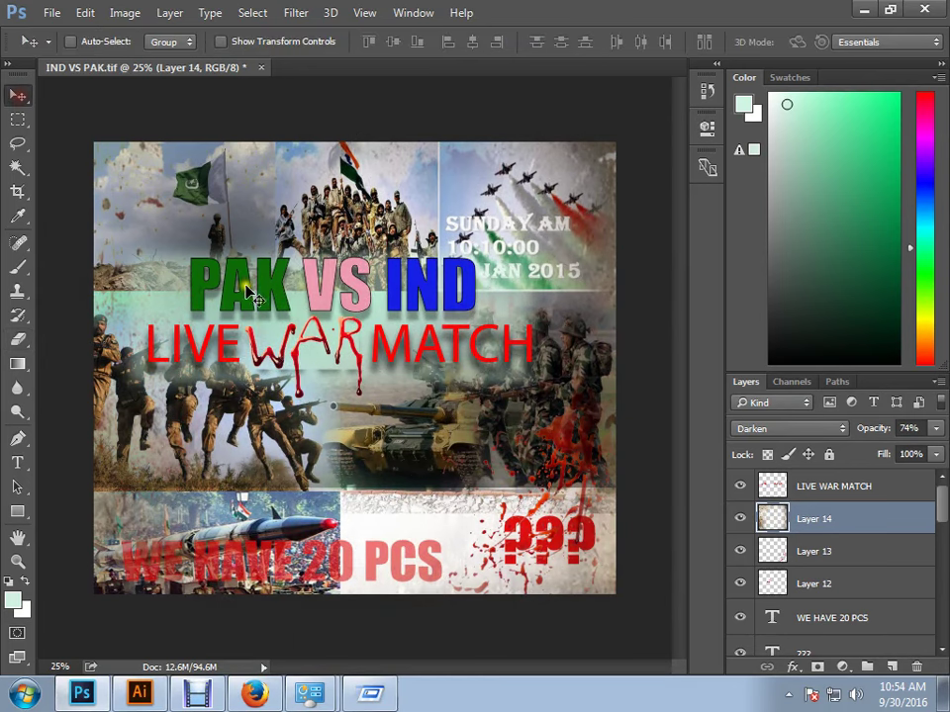
- Load the outline of the blood-stained wall layer, Layer 14, as a selection
{"action": "right_click", "coordinate": [291, 299]}
{"action": "left_click", "coordinate": [810, 518]}
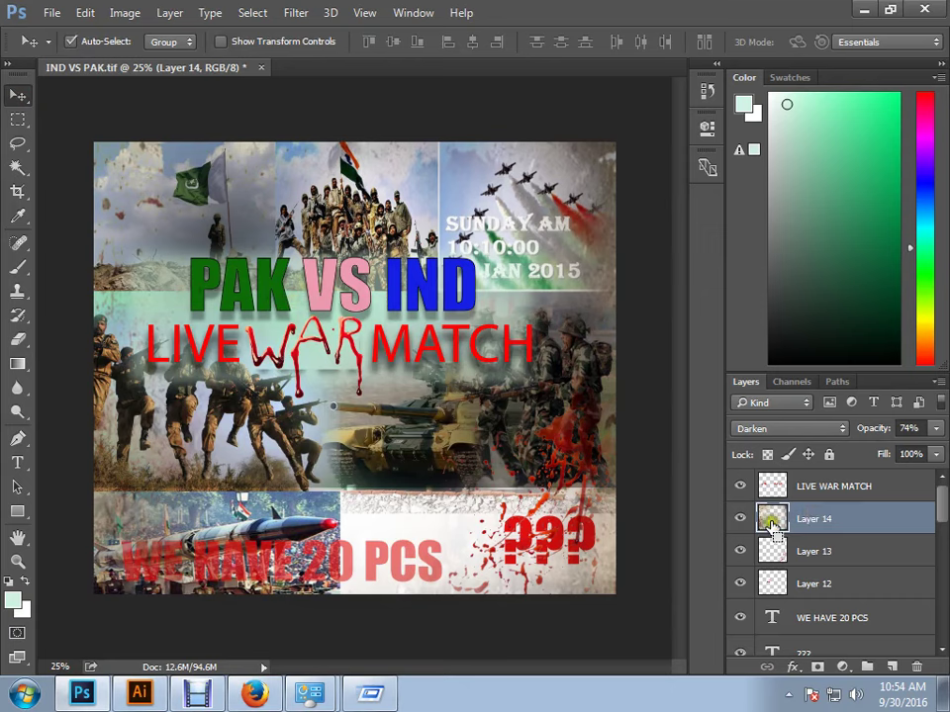
{"action": "left_click", "coordinate": [773, 518], "text": "ctrl"}
{"action": "left_click", "coordinate": [18, 144]}
{"action": "left_click", "coordinate": [80, 126]}
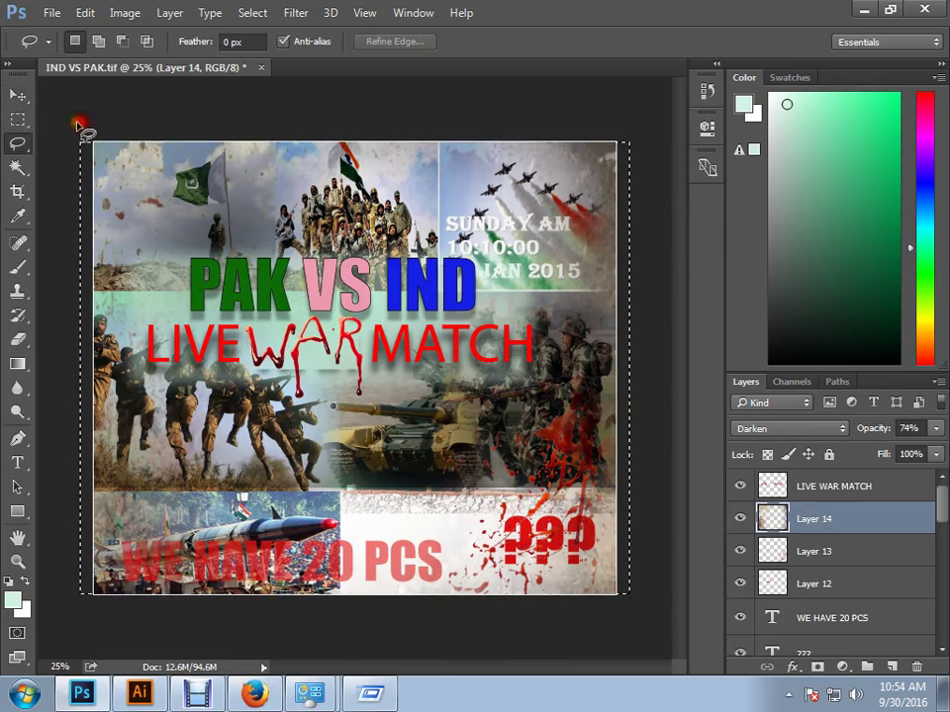
{"action": "left_click", "coordinate": [18, 96]}
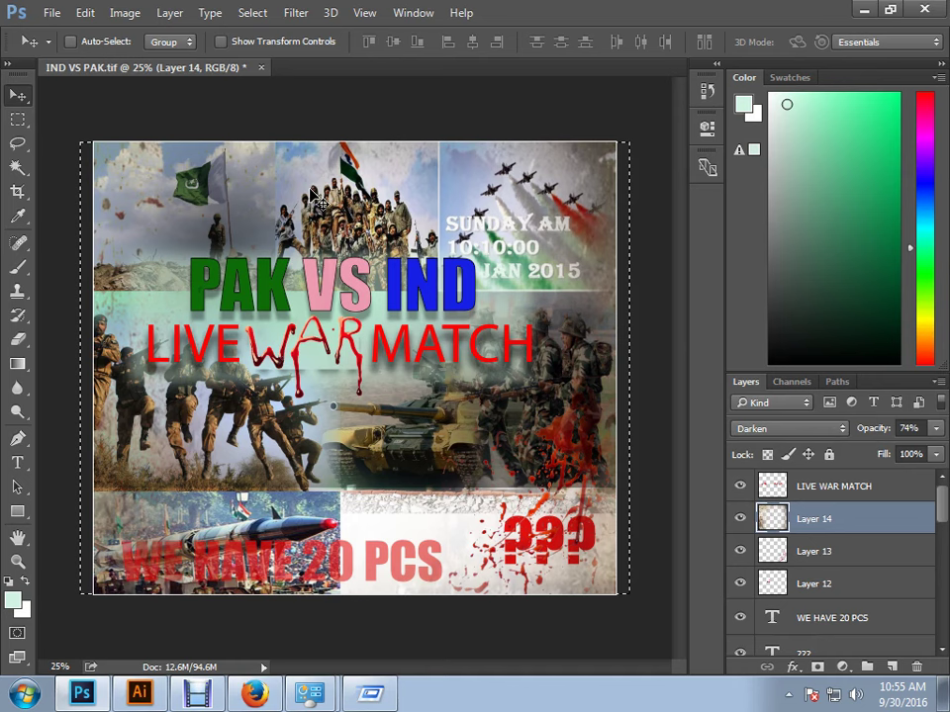
- Try a dark red text color on the word PAK in the PAK VS IND title
{"action": "right_click", "coordinate": [279, 286]}
{"action": "left_click", "coordinate": [298, 284]}
{"action": "left_click", "coordinate": [16, 462]}
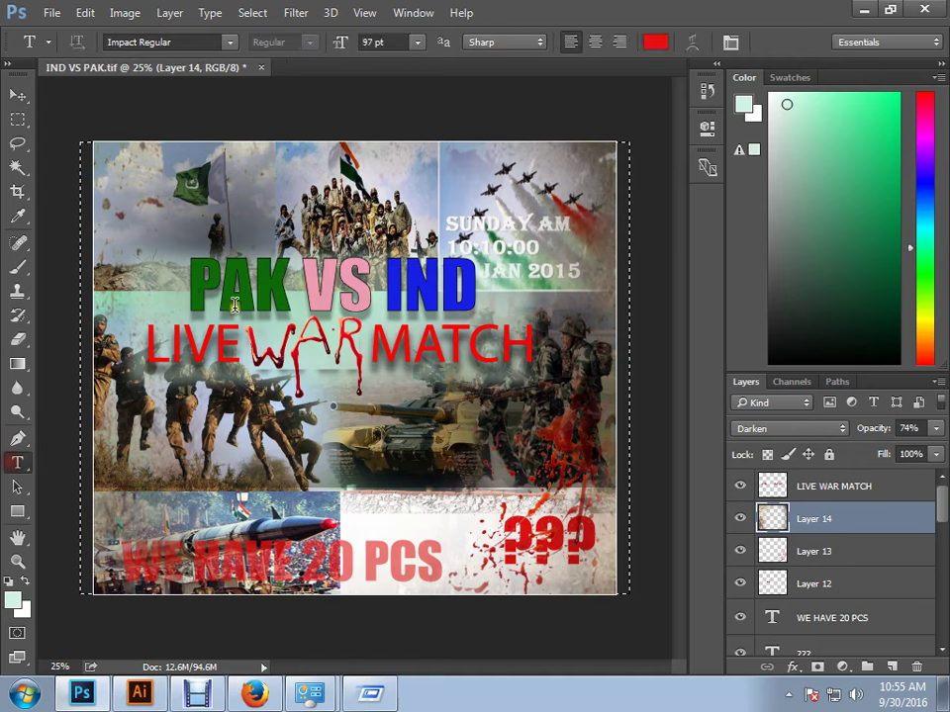
{"action": "left_click", "coordinate": [234, 306]}
{"action": "double_click", "coordinate": [234, 297]}
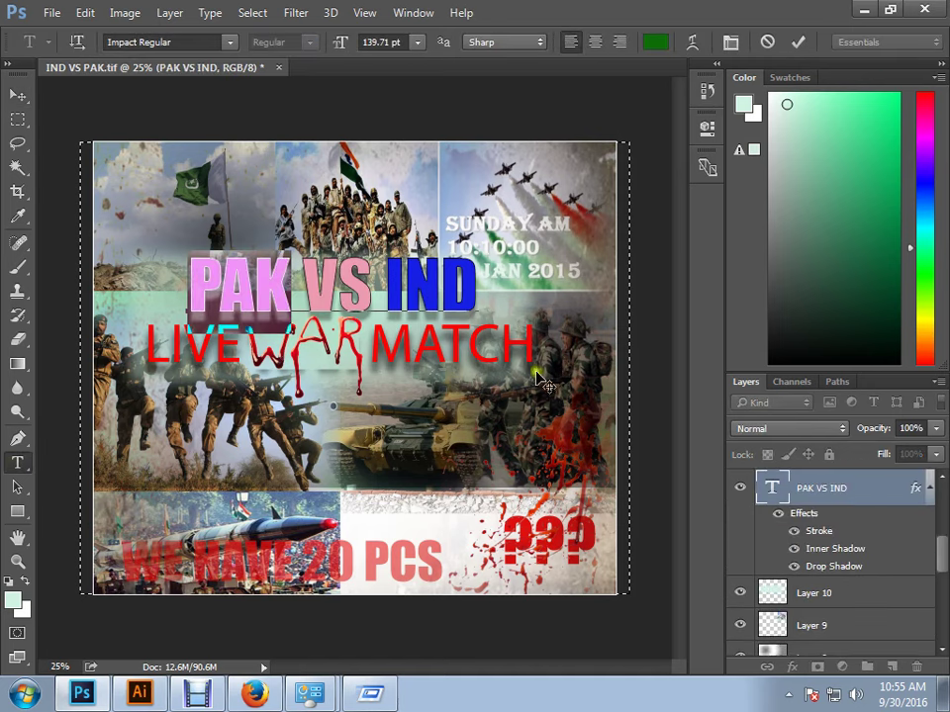
{"action": "left_click", "coordinate": [655, 42]}
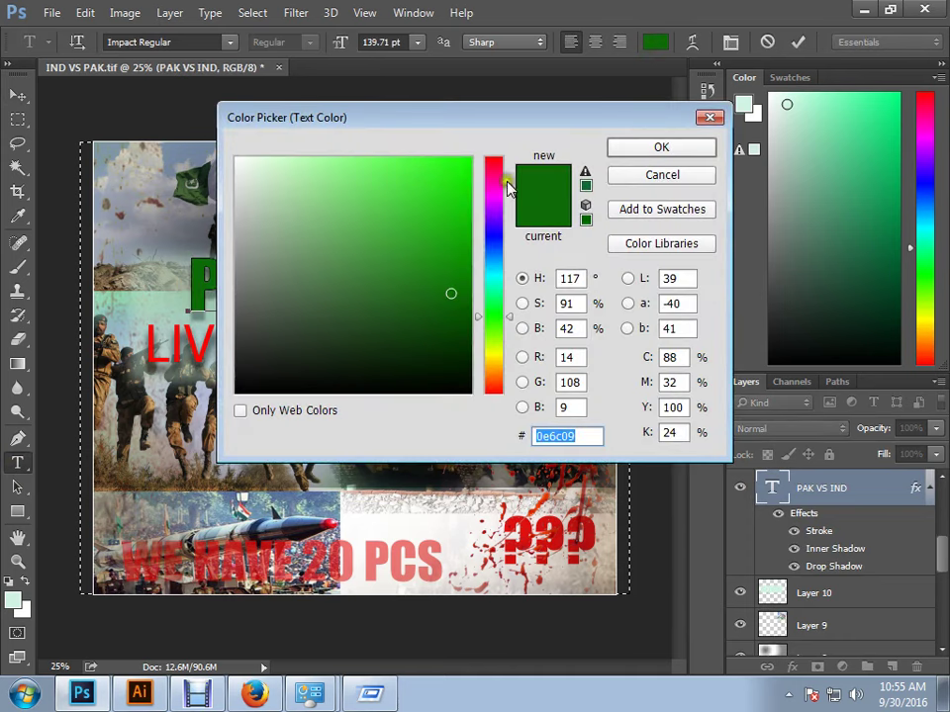
{"action": "left_click_drag", "start_coordinate": [493, 178], "coordinate": [444, 185]}
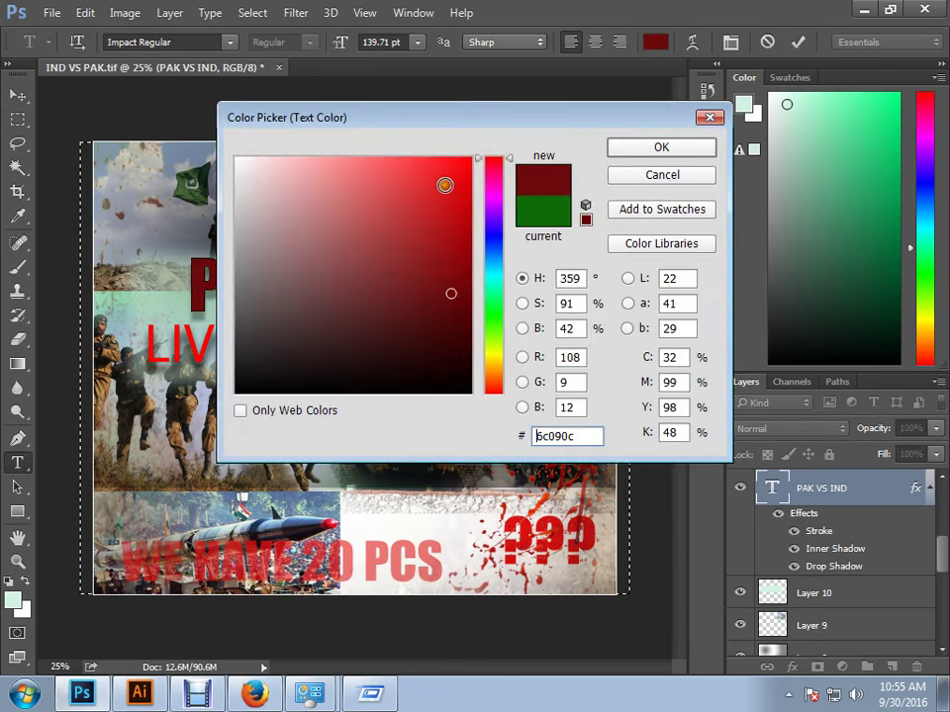
{"action": "left_click", "coordinate": [658, 176]}
{"action": "left_click", "coordinate": [18, 94]}
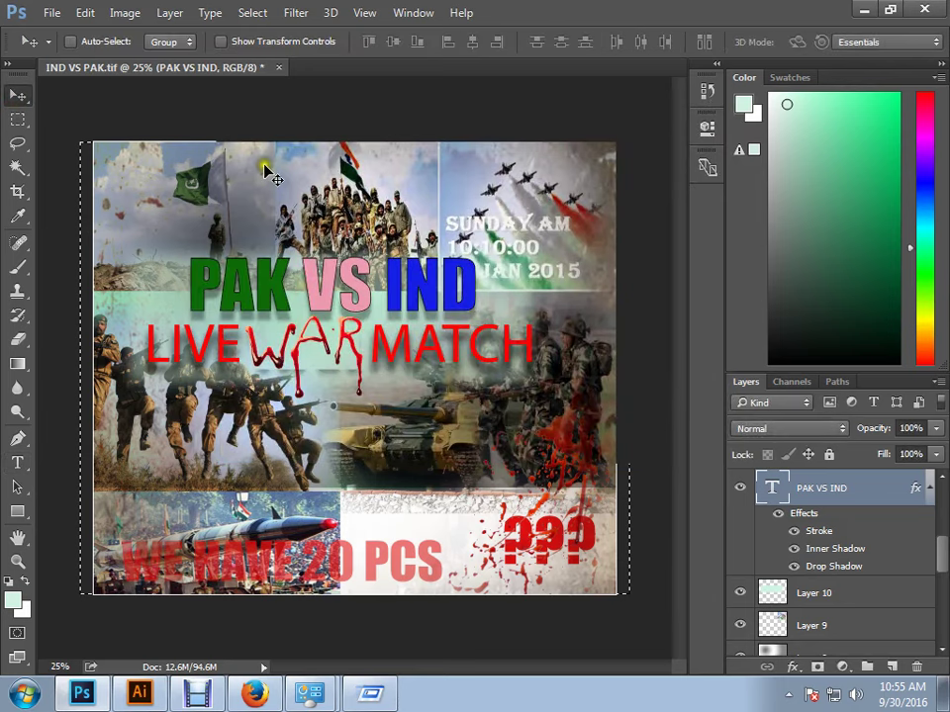
- Change the font of the whole PAK VS IND title to Gill Sans MT Bold Italic
{"action": "left_click", "coordinate": [17, 462]}
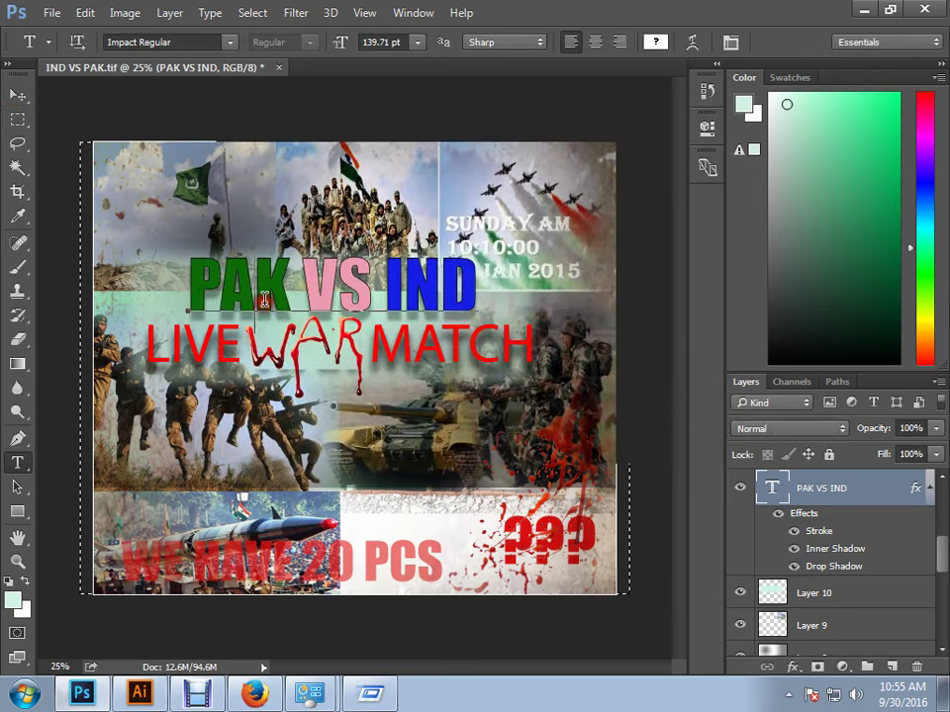
{"action": "left_click", "coordinate": [224, 256]}
{"action": "key", "text": "ctrl+a"}
{"action": "left_click", "coordinate": [229, 41]}
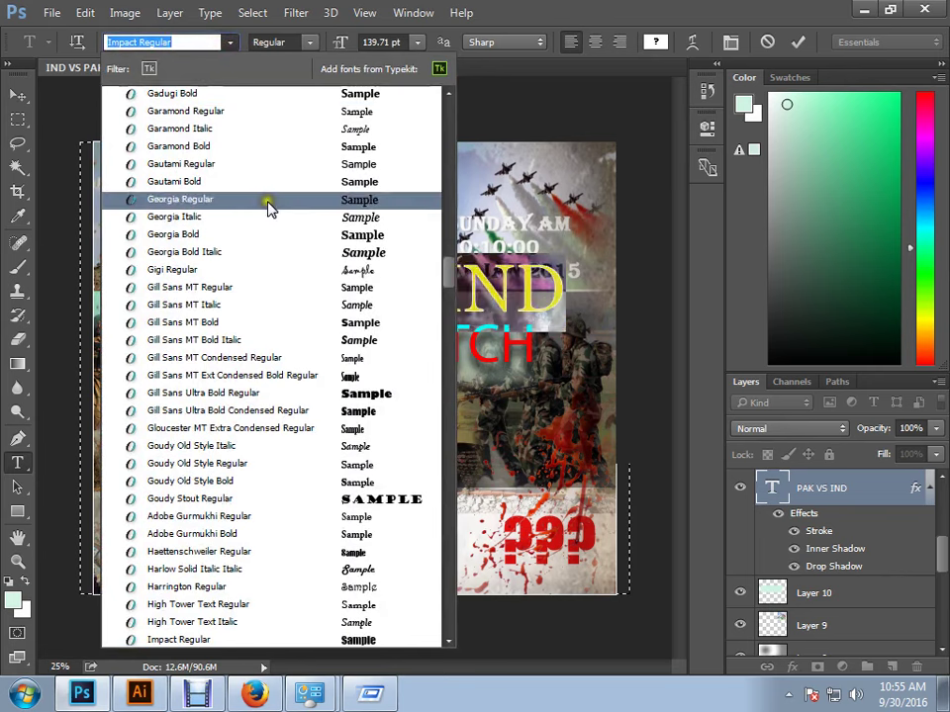
{"action": "left_click", "coordinate": [273, 341]}
{"action": "left_click", "coordinate": [17, 96]}
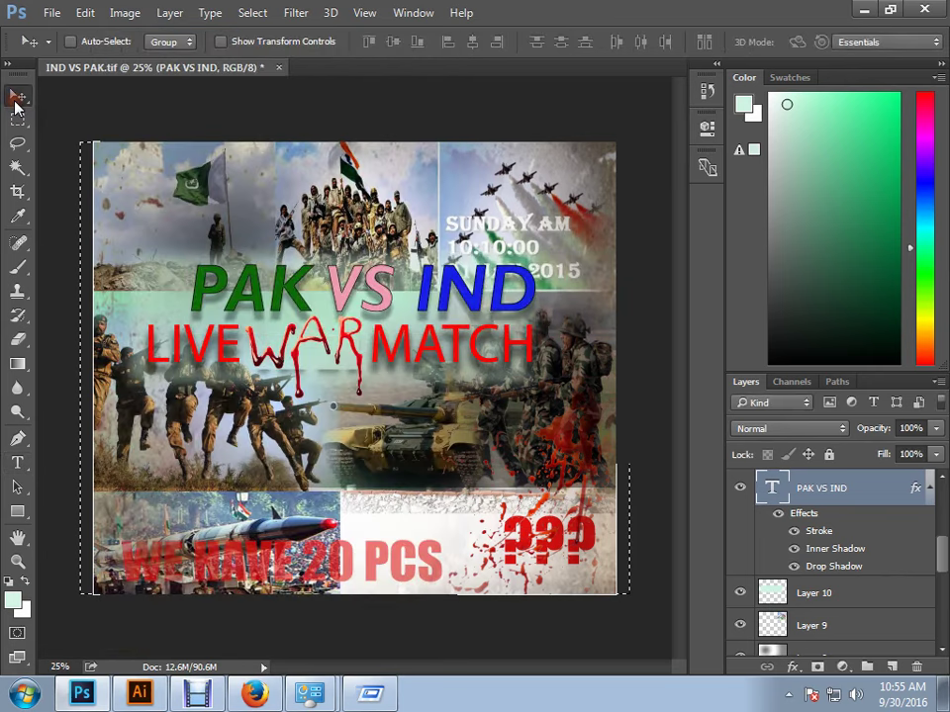
- Browse the font list with the whole PAK VS IND title selected, previewing typefaces that could suit the war theme
{"action": "left_click", "coordinate": [16, 462]}
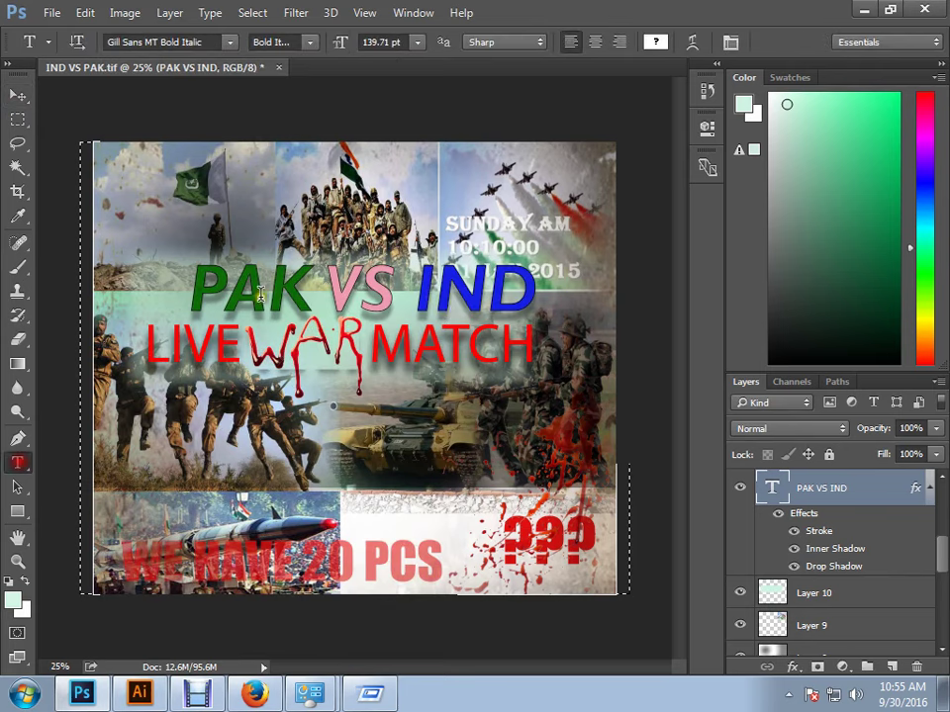
{"action": "left_click", "coordinate": [265, 285]}
{"action": "key", "text": "ctrl+a"}
{"action": "left_click", "coordinate": [230, 41]}
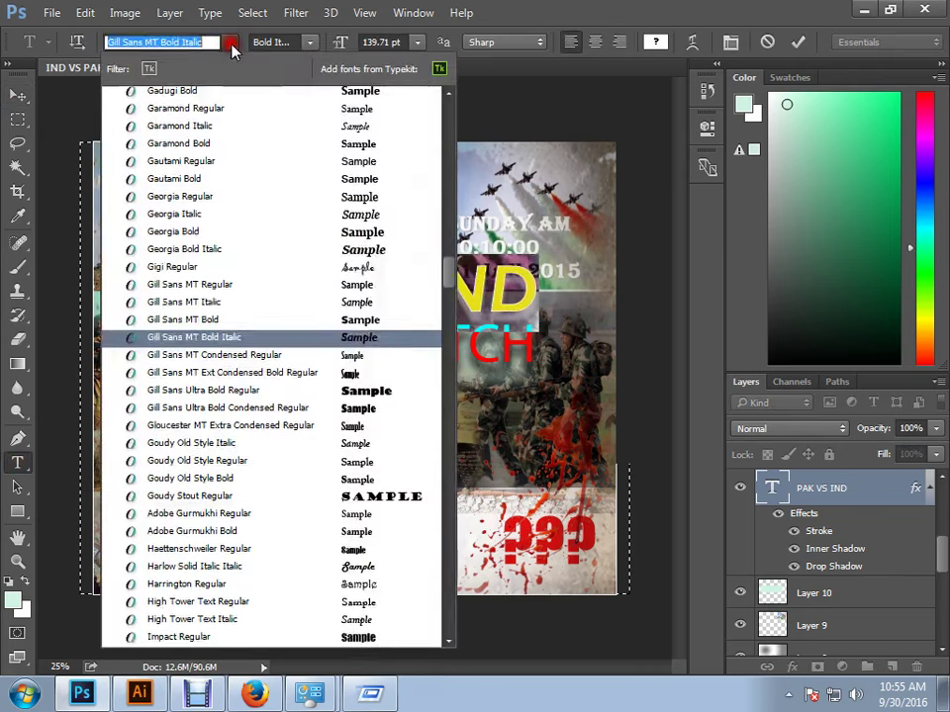
{"action": "scroll", "coordinate": [279, 304], "scroll_direction": "down", "scroll_amount": 4}
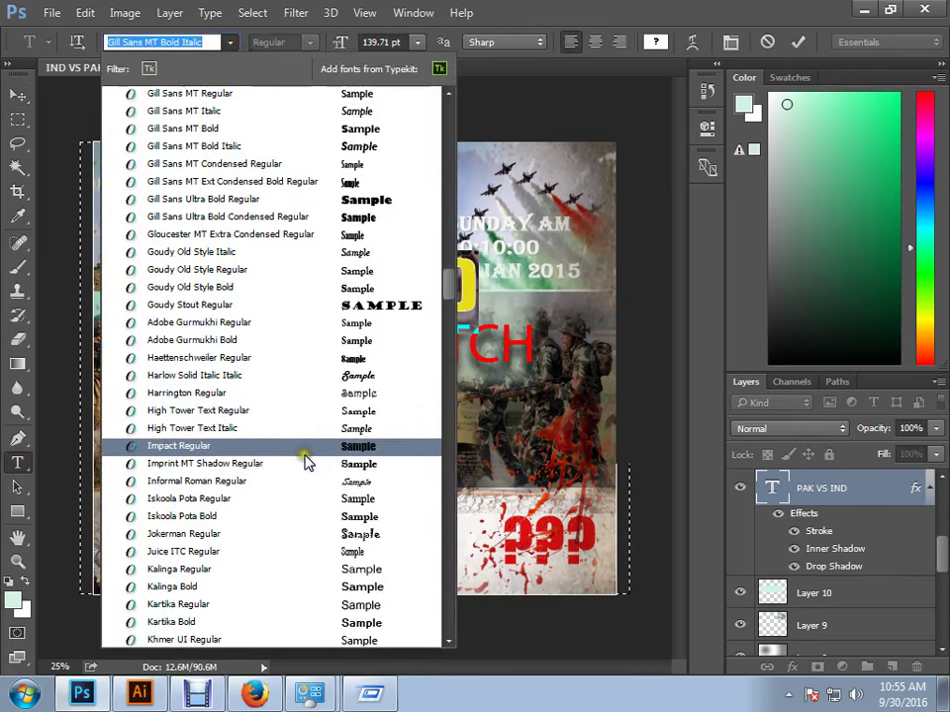
{"action": "scroll", "coordinate": [237, 500], "scroll_direction": "down", "scroll_amount": 5}
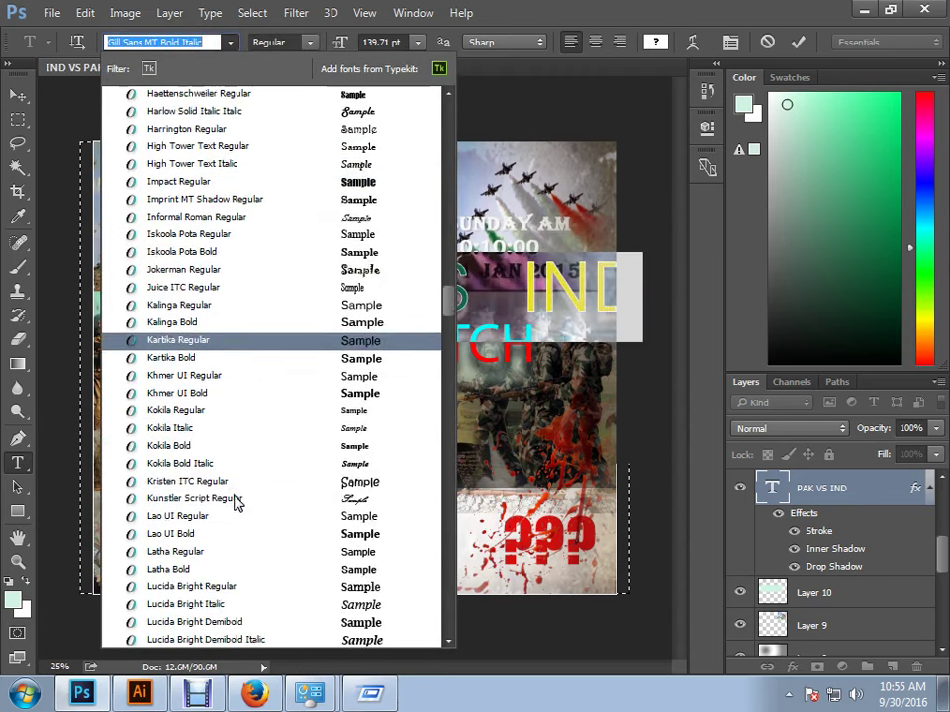
{"action": "scroll", "coordinate": [255, 489], "scroll_direction": "down", "scroll_amount": 10}
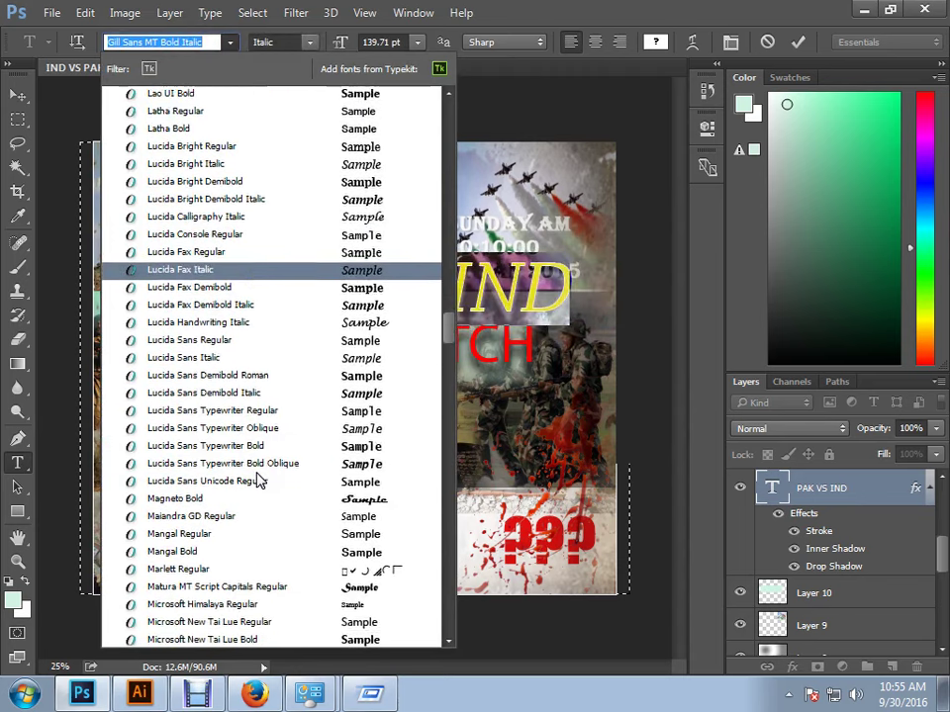
{"action": "scroll", "coordinate": [255, 480], "scroll_direction": "down", "scroll_amount": 8}
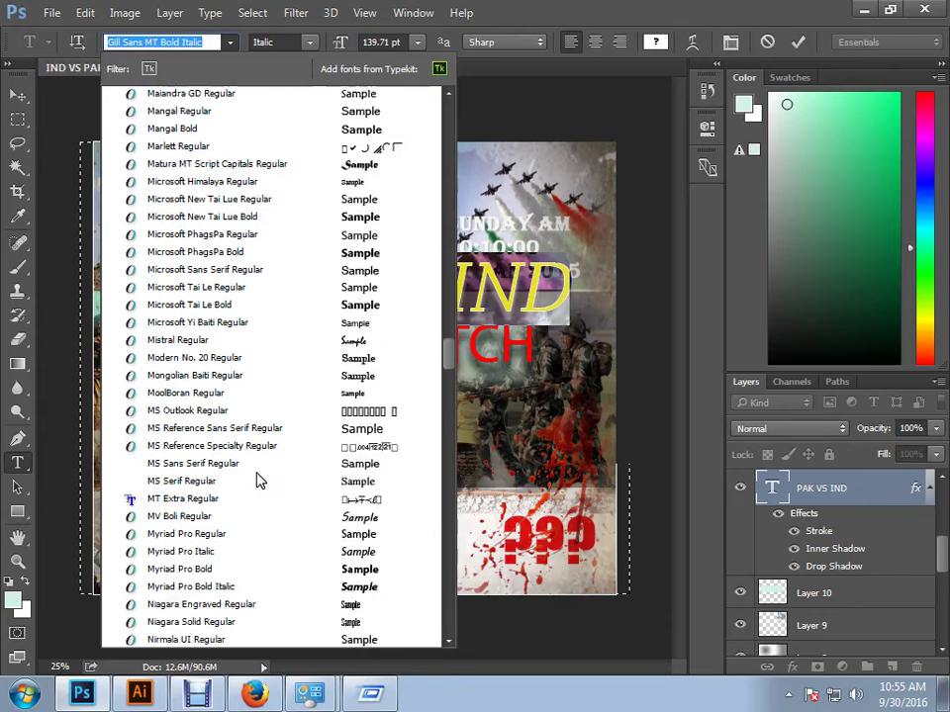
{"action": "scroll", "coordinate": [255, 475], "scroll_direction": "down", "scroll_amount": 7}
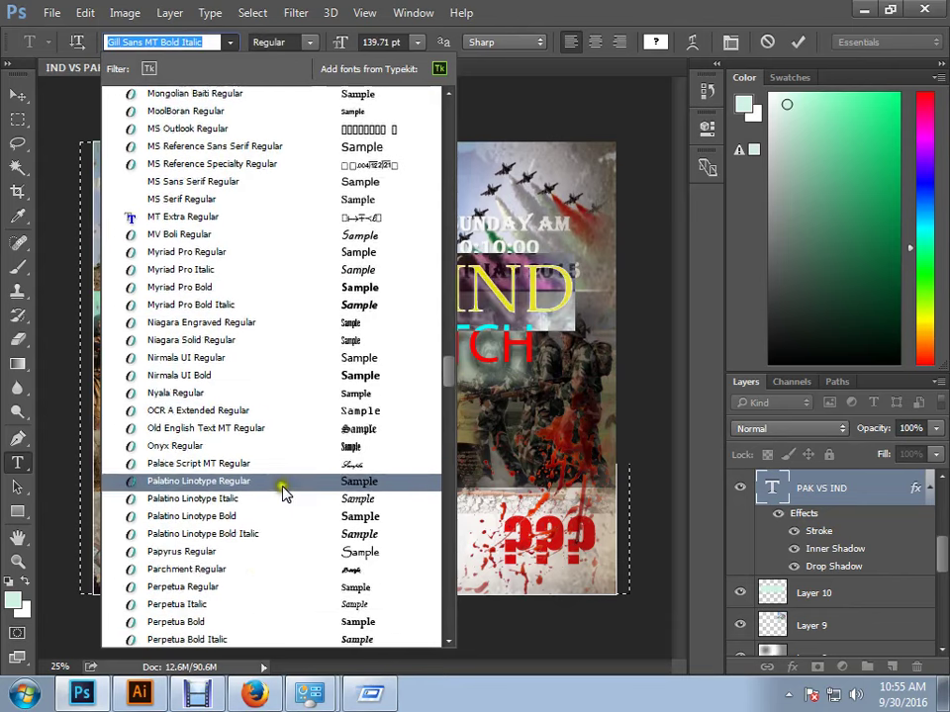
{"action": "scroll", "coordinate": [285, 495], "scroll_direction": "down", "scroll_amount": 2}
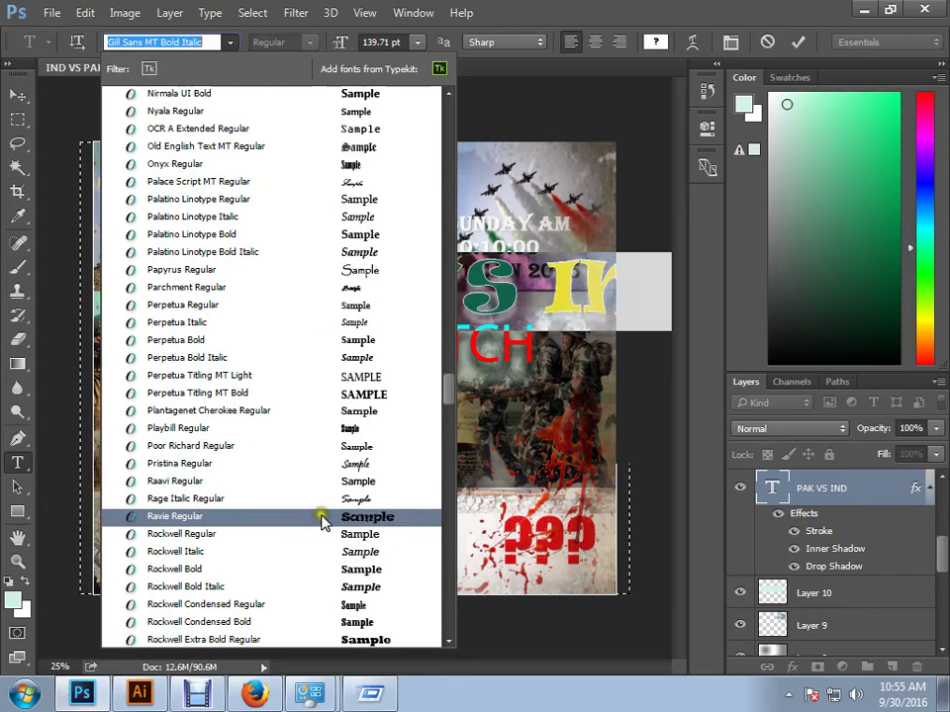
{"action": "scroll", "coordinate": [321, 521], "scroll_direction": "down", "scroll_amount": 9}
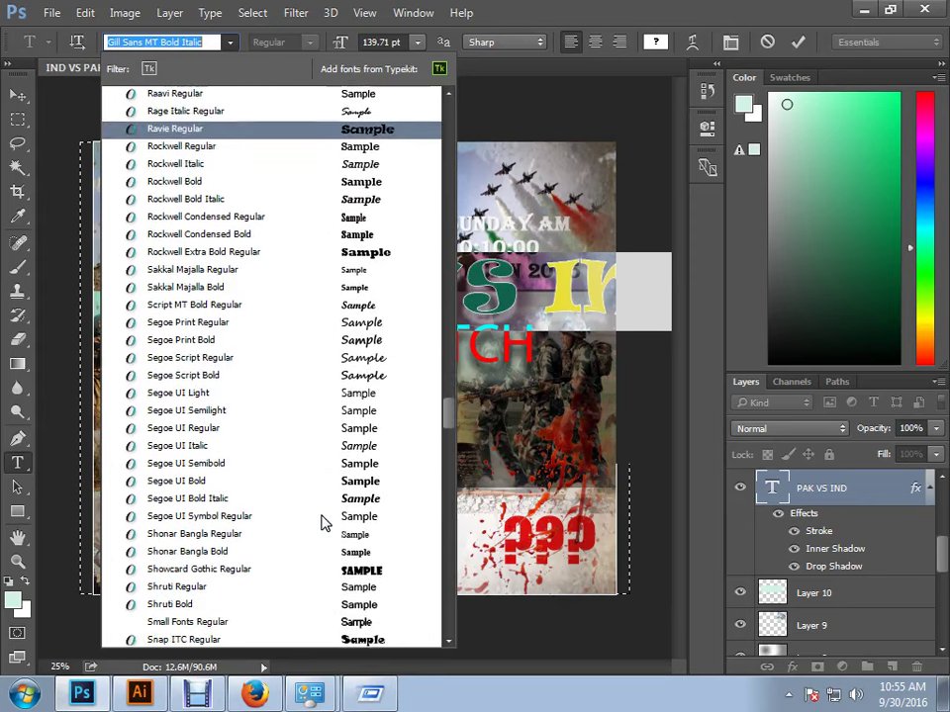
{"action": "scroll", "coordinate": [321, 522], "scroll_direction": "down", "scroll_amount": 11}
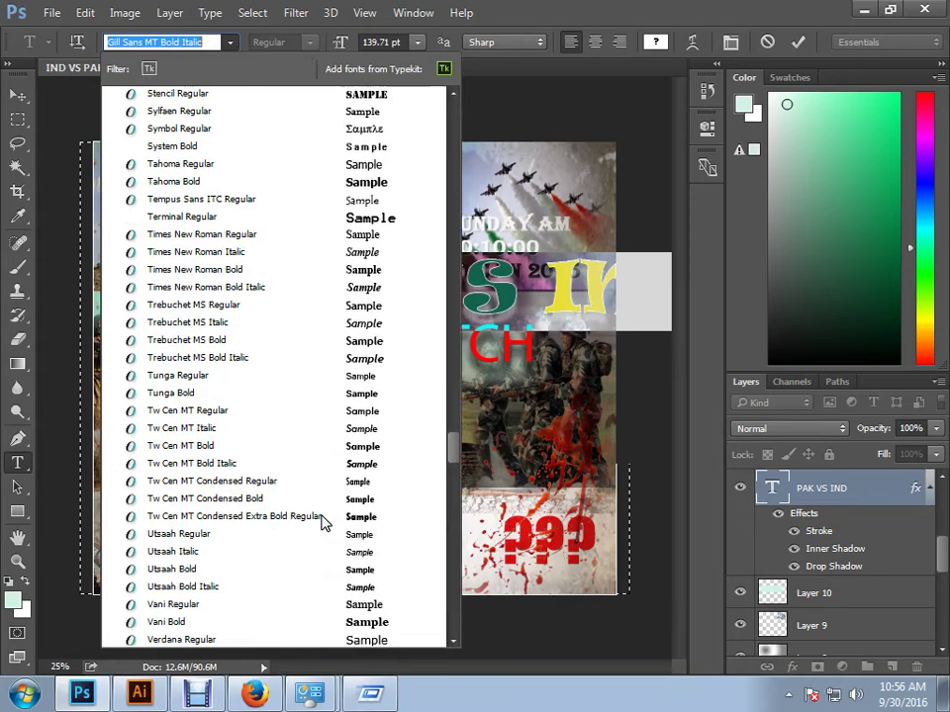
{"action": "scroll", "coordinate": [322, 521], "scroll_direction": "down", "scroll_amount": 11}
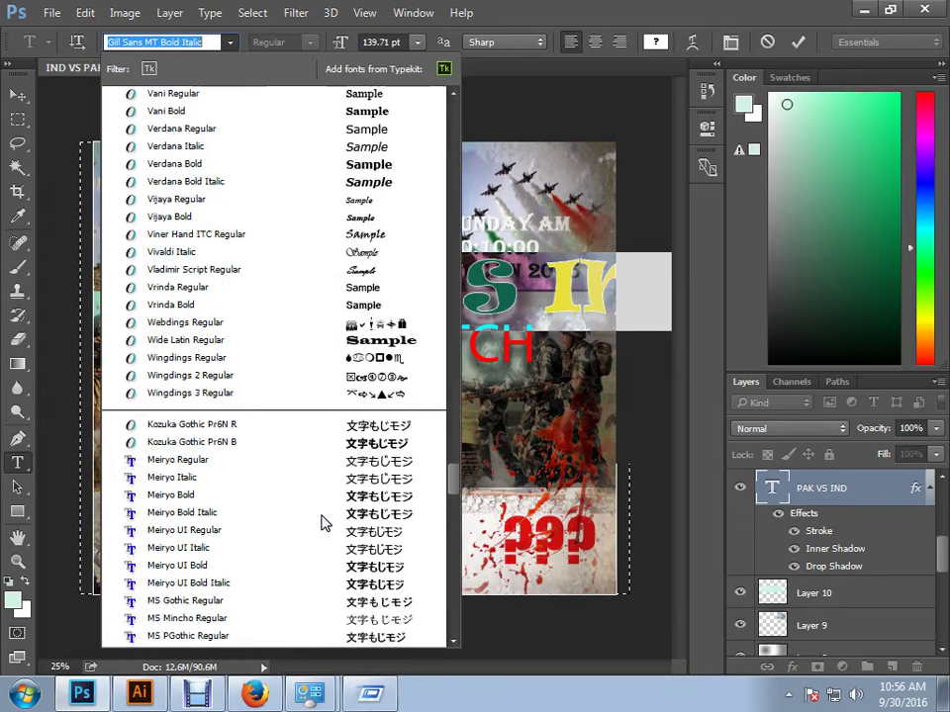
{"action": "scroll", "coordinate": [321, 521], "scroll_direction": "down", "scroll_amount": 13}
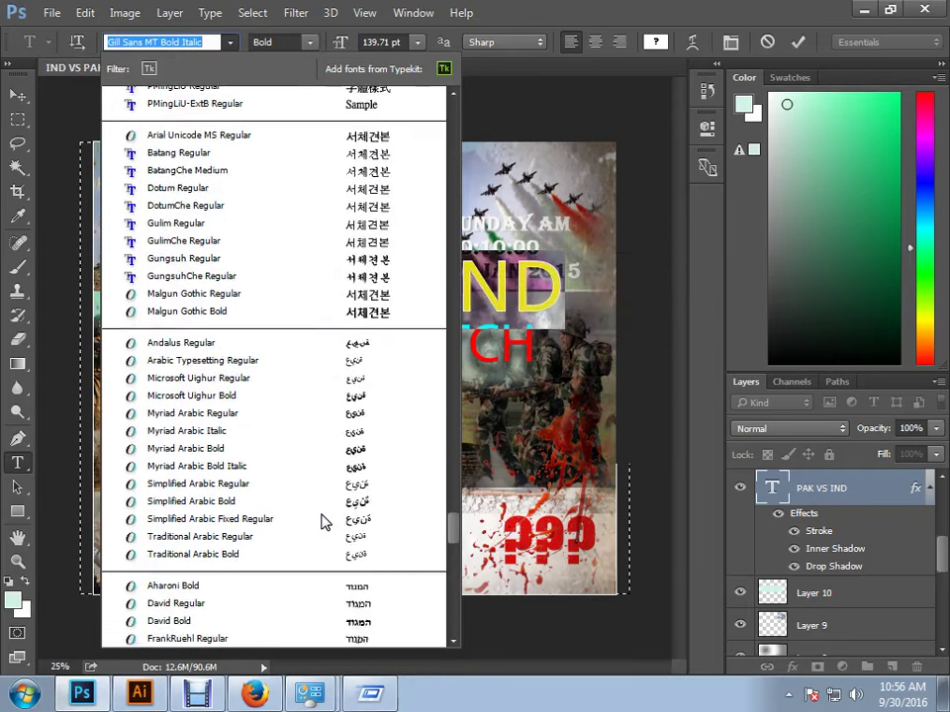
{"action": "scroll", "coordinate": [322, 522], "scroll_direction": "down", "scroll_amount": 3}
{"action": "left_click", "coordinate": [454, 599]}
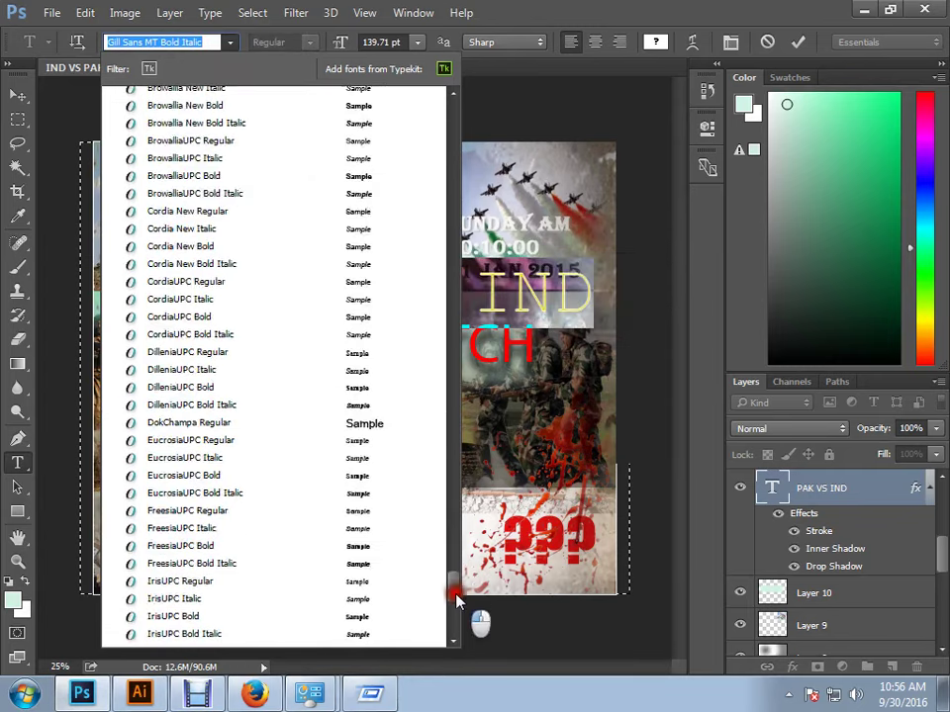
{"action": "left_click_drag", "start_coordinate": [454, 606], "coordinate": [442, 292]}
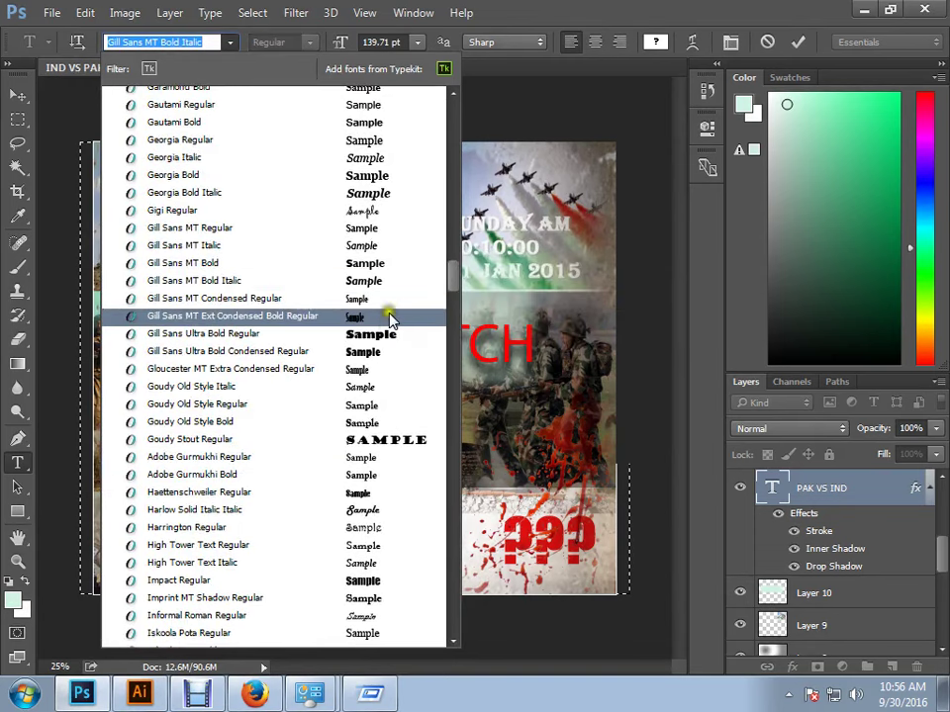
{"action": "scroll", "coordinate": [388, 320], "scroll_direction": "up", "scroll_amount": 1}
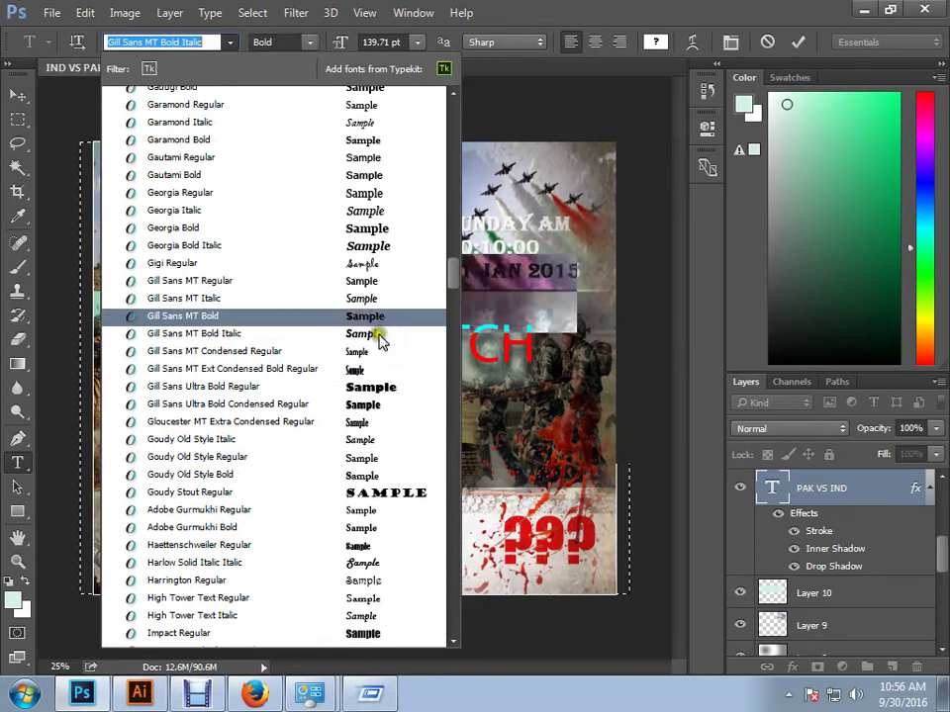
{"action": "scroll", "coordinate": [379, 356], "scroll_direction": "up", "scroll_amount": 1}
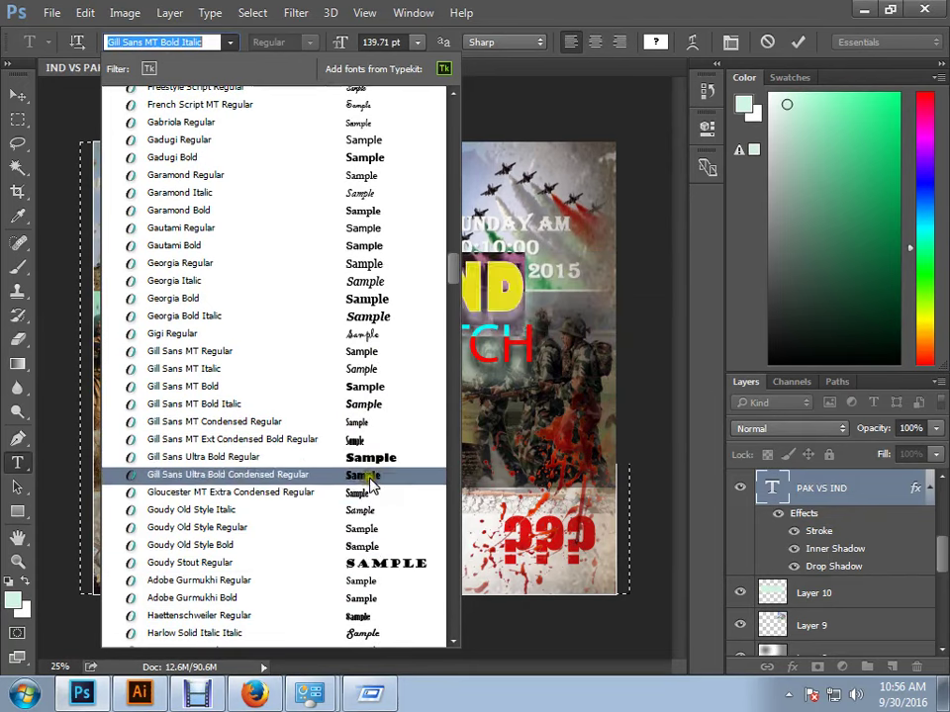
{"action": "scroll", "coordinate": [366, 576], "scroll_direction": "down", "scroll_amount": 3}
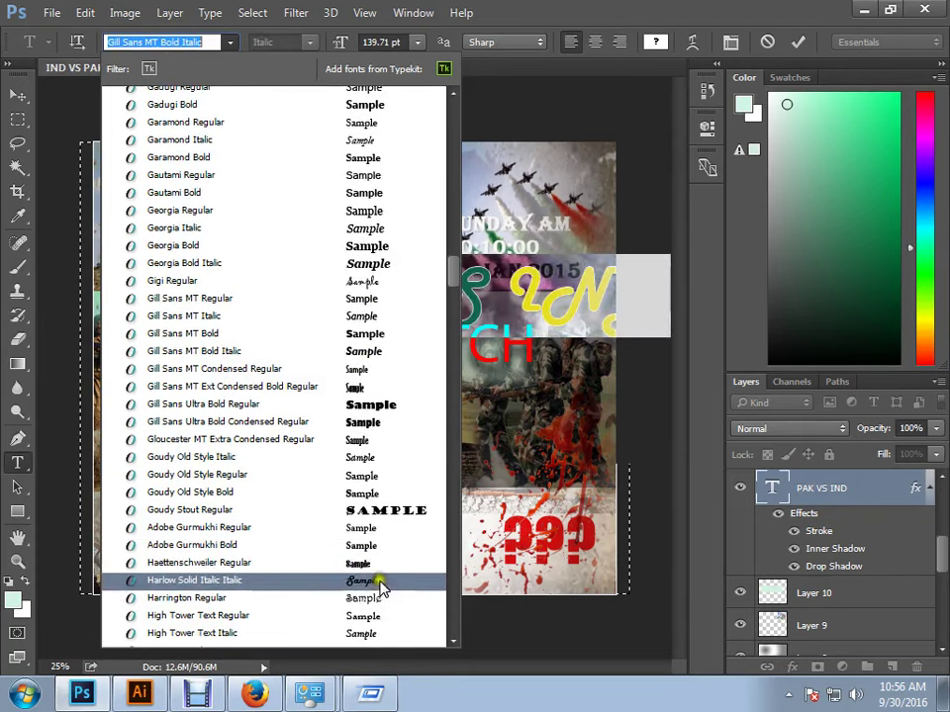
{"action": "scroll", "coordinate": [379, 600], "scroll_direction": "down", "scroll_amount": 4}
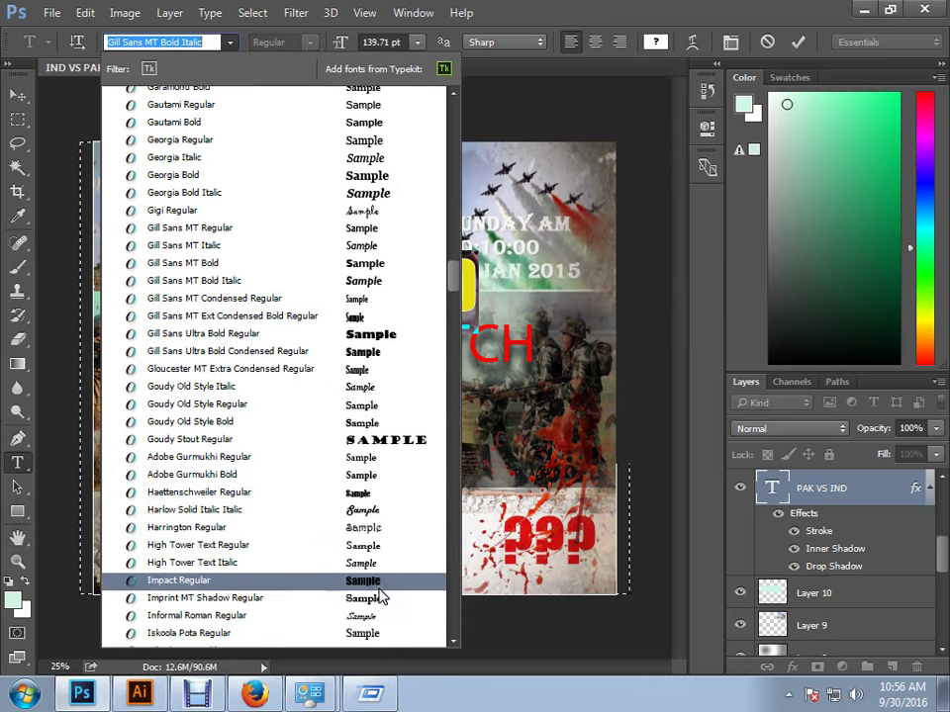
{"action": "left_click_drag", "start_coordinate": [447, 271], "coordinate": [447, 104]}
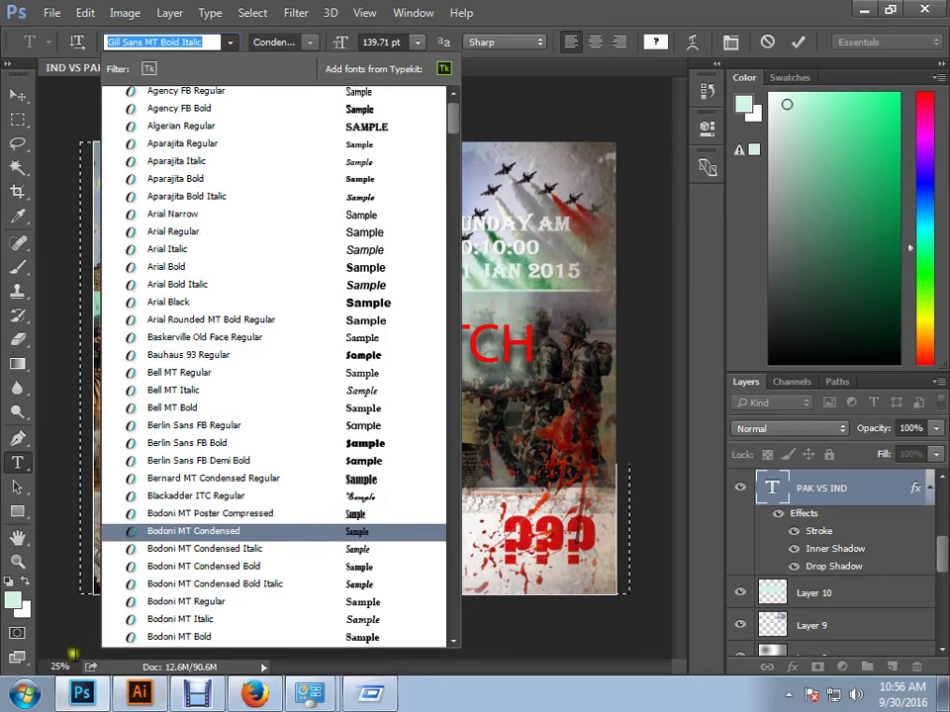
- Switch to Firefox, search the web for "1000 font" in a new tab and open the 1001 Free Fonts site
{"action": "left_click", "coordinate": [254, 692]}
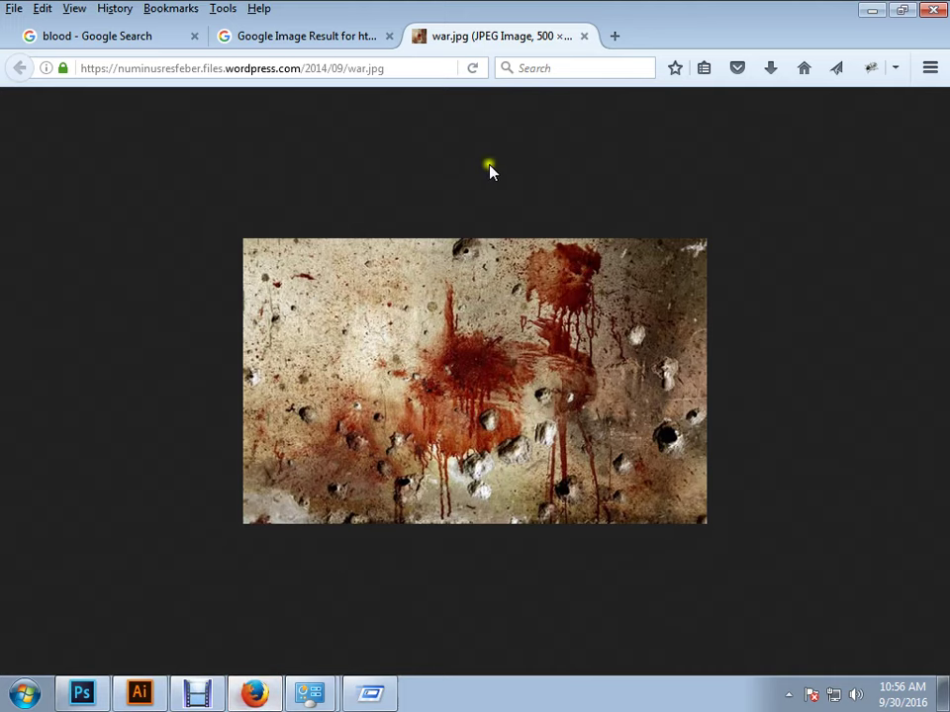
{"action": "left_click", "coordinate": [615, 36]}
{"action": "left_click", "coordinate": [315, 68]}
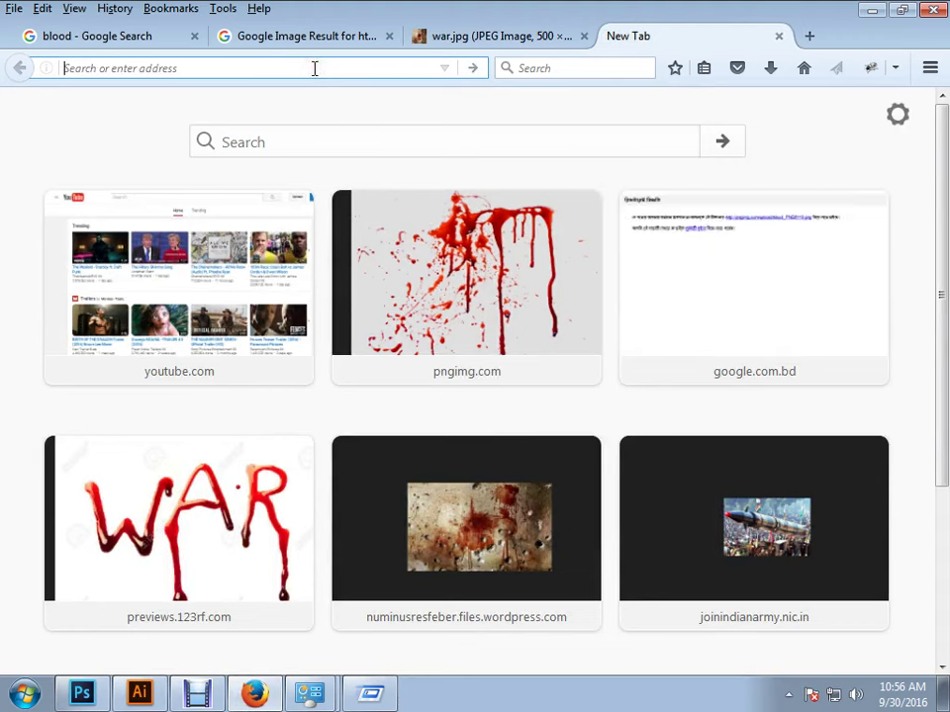
{"action": "left_click", "coordinate": [524, 68]}
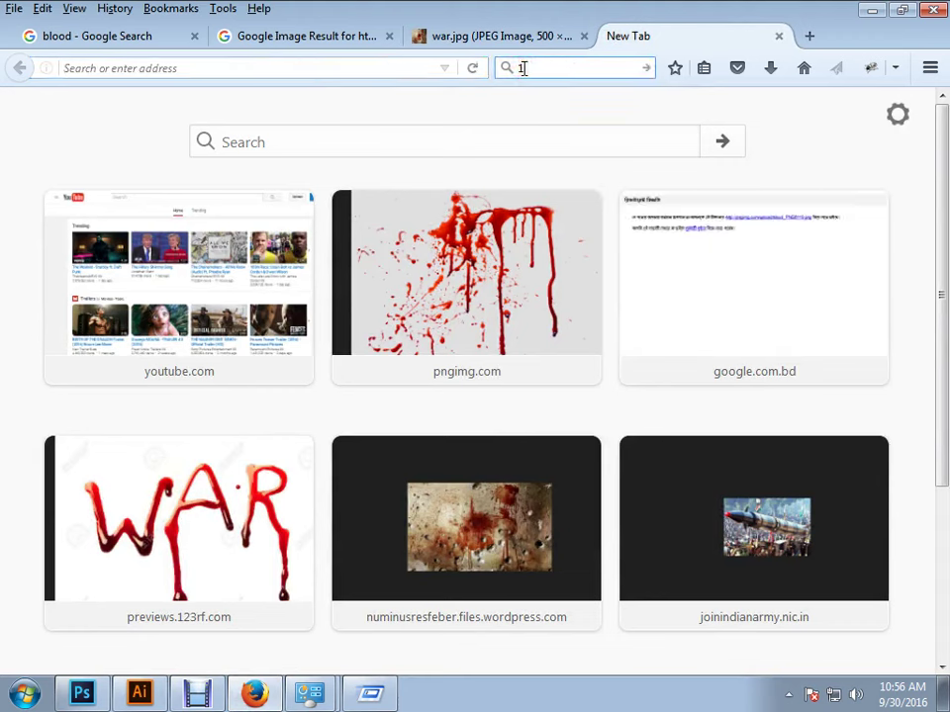
{"action": "type", "text": "1000 font"}
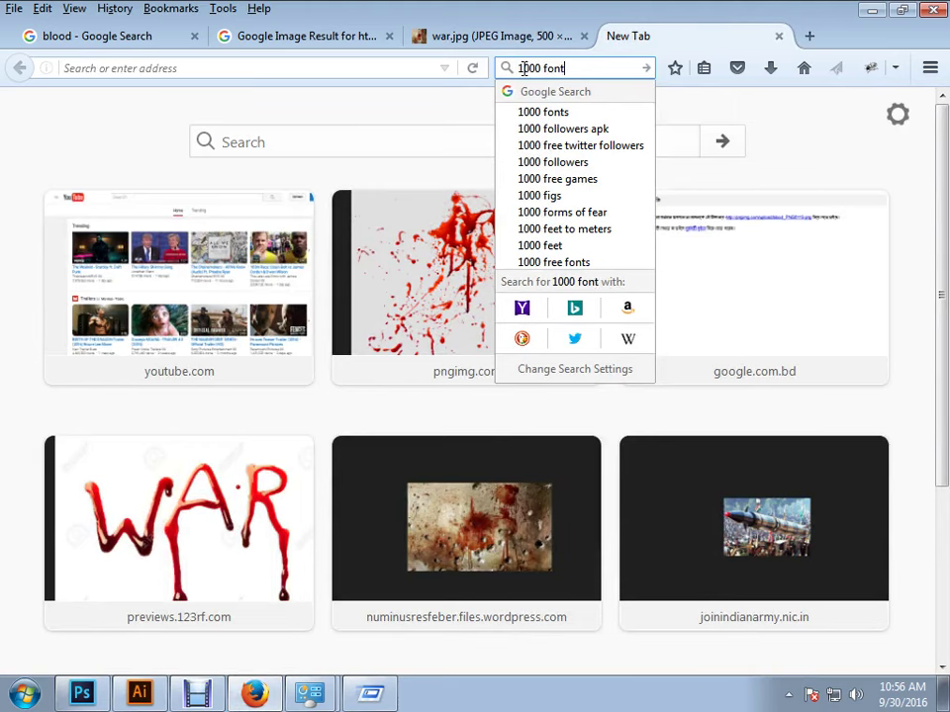
{"action": "key", "text": "Return"}
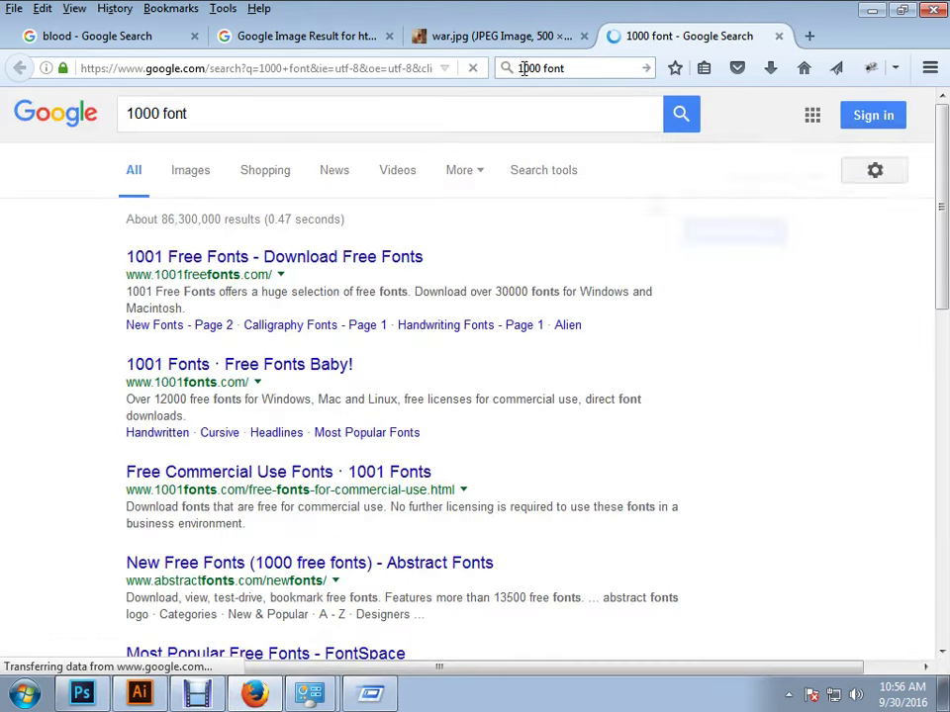
{"action": "left_click", "coordinate": [400, 259]}
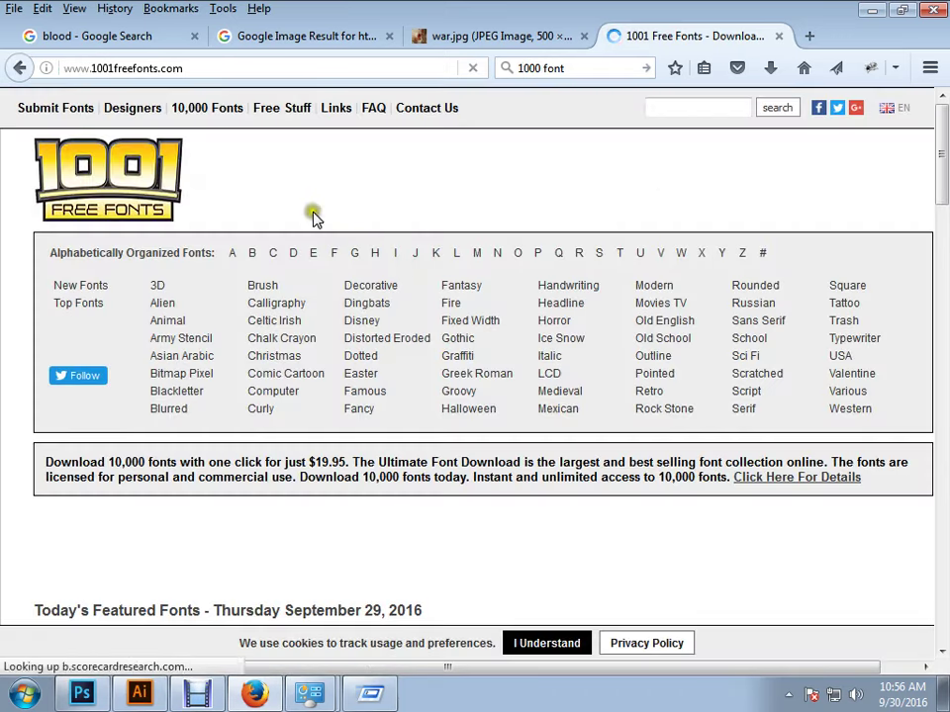
- Download the 28 Days Later font from the featured fonts as 28_days_later.zip into the Compressed downloads folder
{"action": "scroll", "coordinate": [237, 389], "scroll_direction": "down", "scroll_amount": 5}
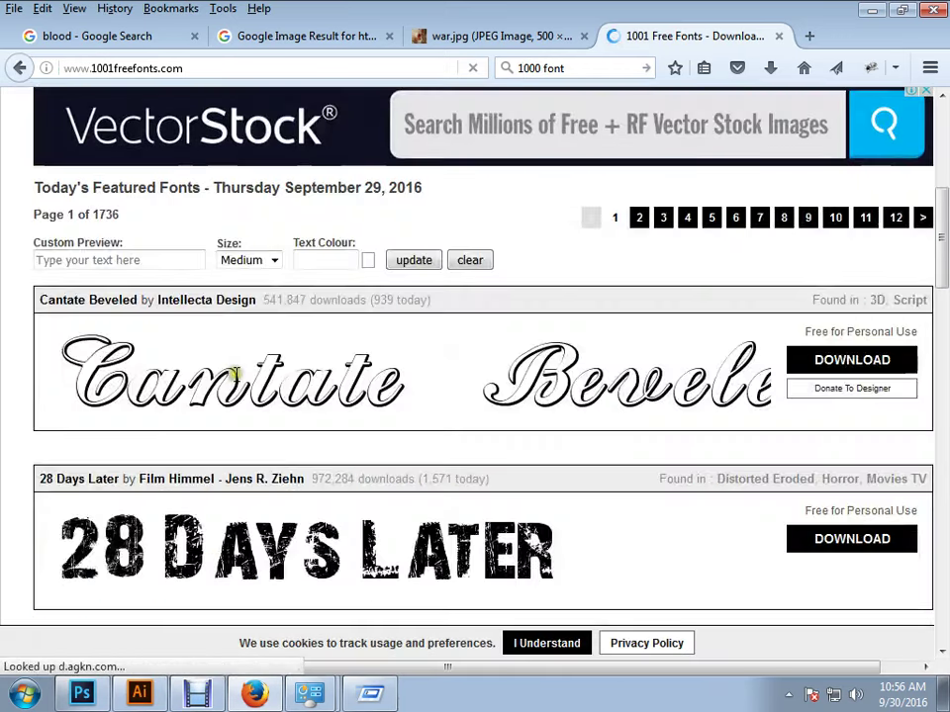
{"action": "scroll", "coordinate": [235, 374], "scroll_direction": "down", "scroll_amount": 2}
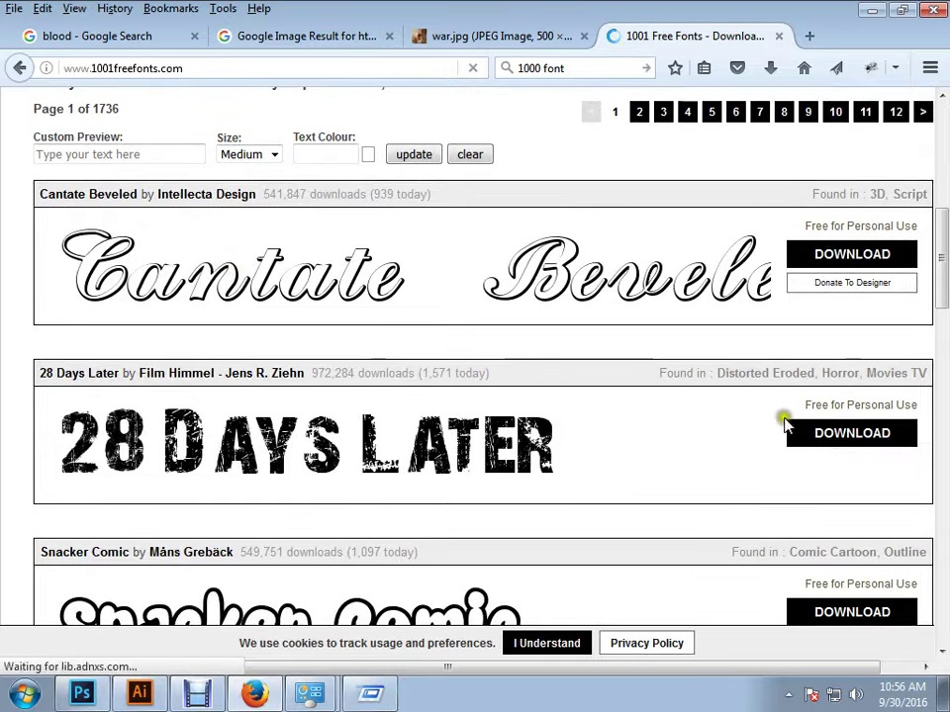
{"action": "left_click", "coordinate": [844, 435]}
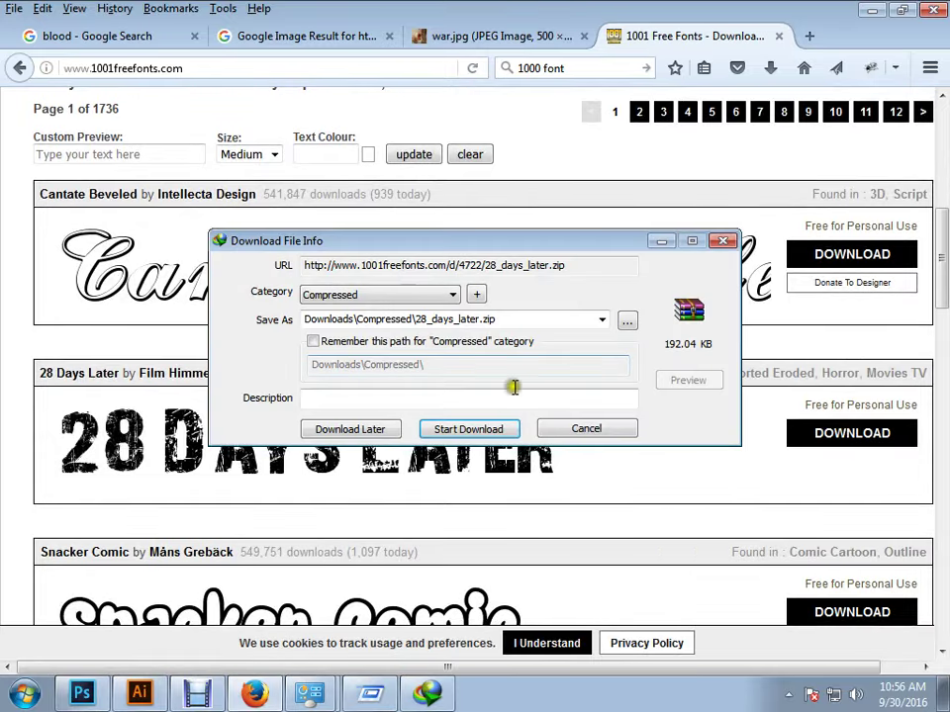
{"action": "left_click", "coordinate": [492, 430]}
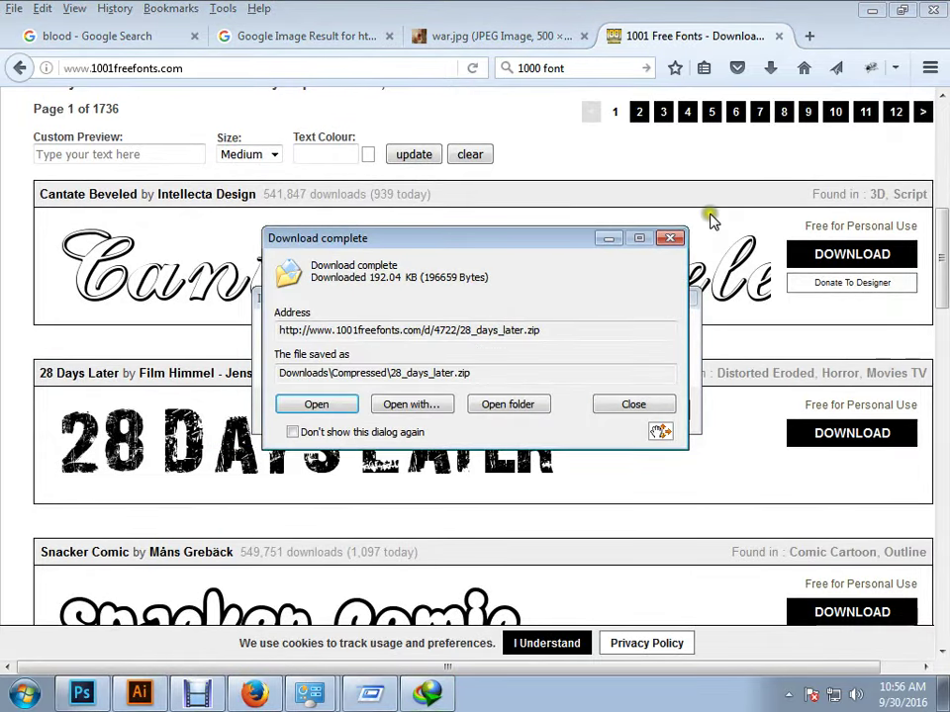
- Open the download's folder and extract the 28_days_later archive into that same folder
{"action": "left_click", "coordinate": [508, 408]}
{"action": "double_click", "coordinate": [222, 135]}
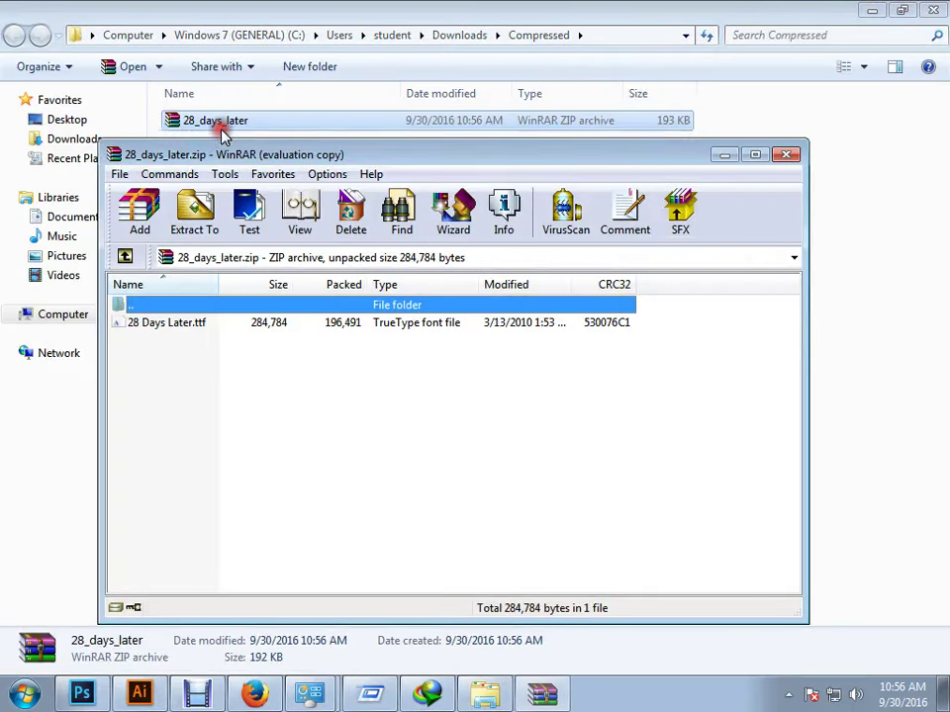
{"action": "left_click", "coordinate": [788, 153]}
{"action": "right_click", "coordinate": [255, 122]}
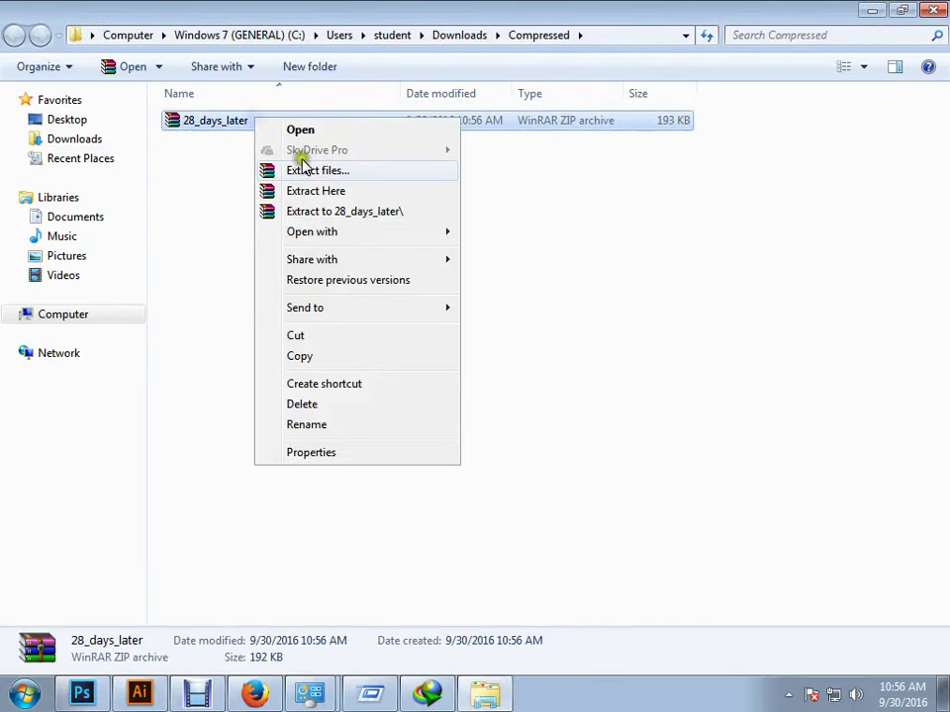
{"action": "left_click", "coordinate": [317, 191]}
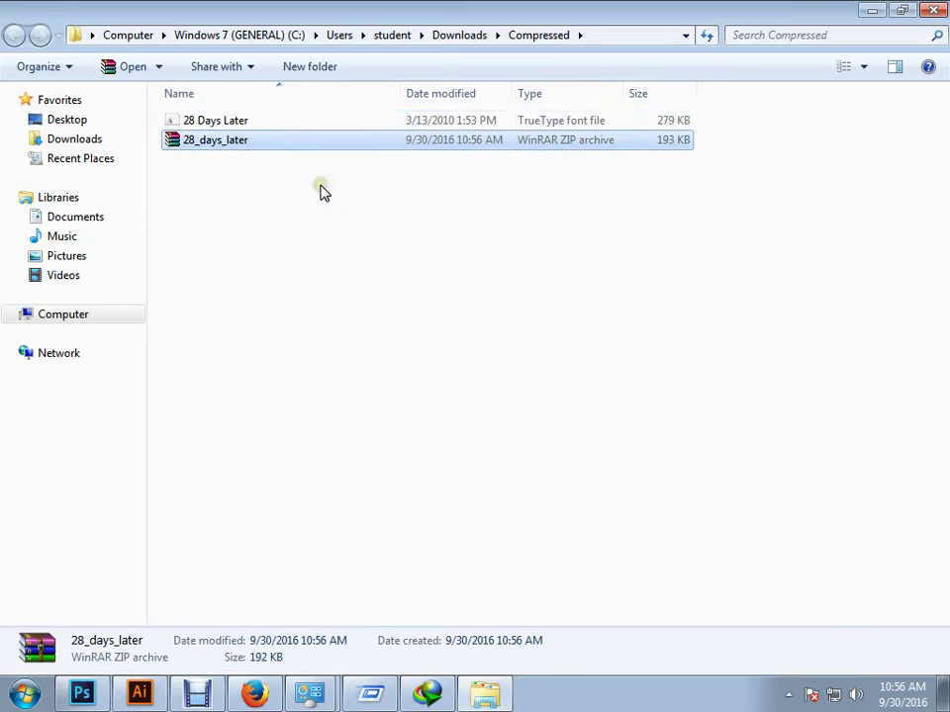
- Install the extracted 28 Days Later TrueType font and close its preview
{"action": "double_click", "coordinate": [235, 120]}
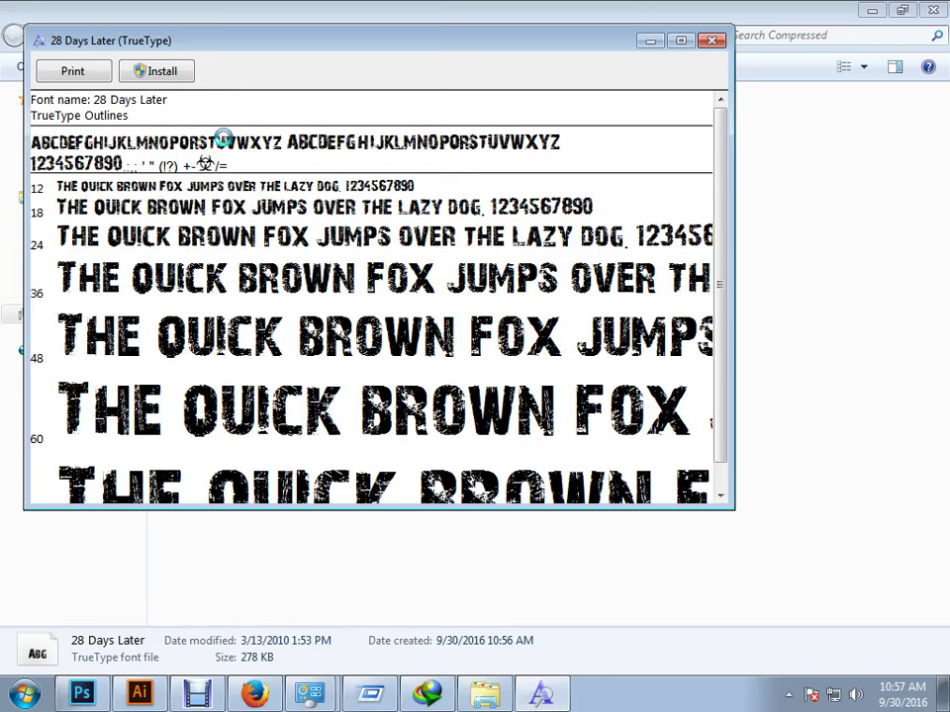
{"action": "key", "text": "Return"}
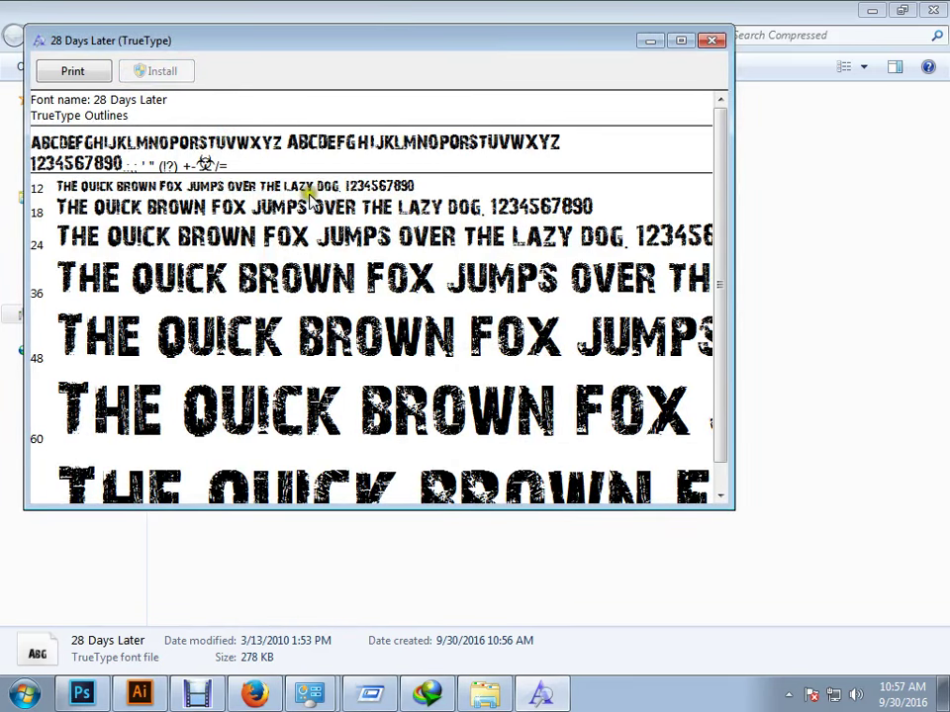
{"action": "left_click", "coordinate": [713, 41]}
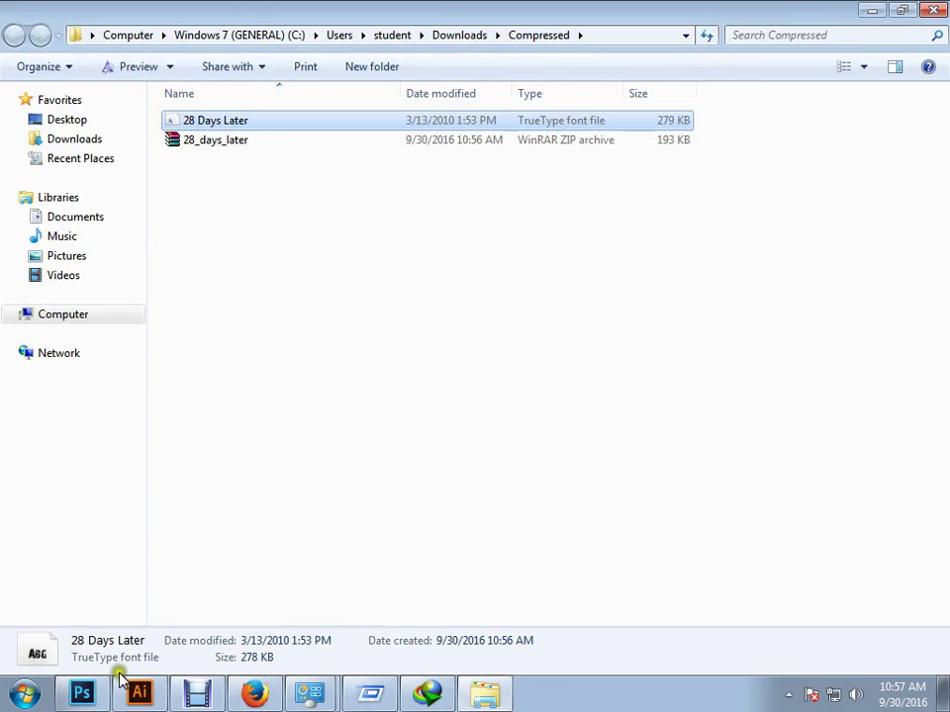
- Switch to Photoshop and set the PAK VS IND title's font to 28 Days Later Regular
{"action": "left_click", "coordinate": [87, 688]}
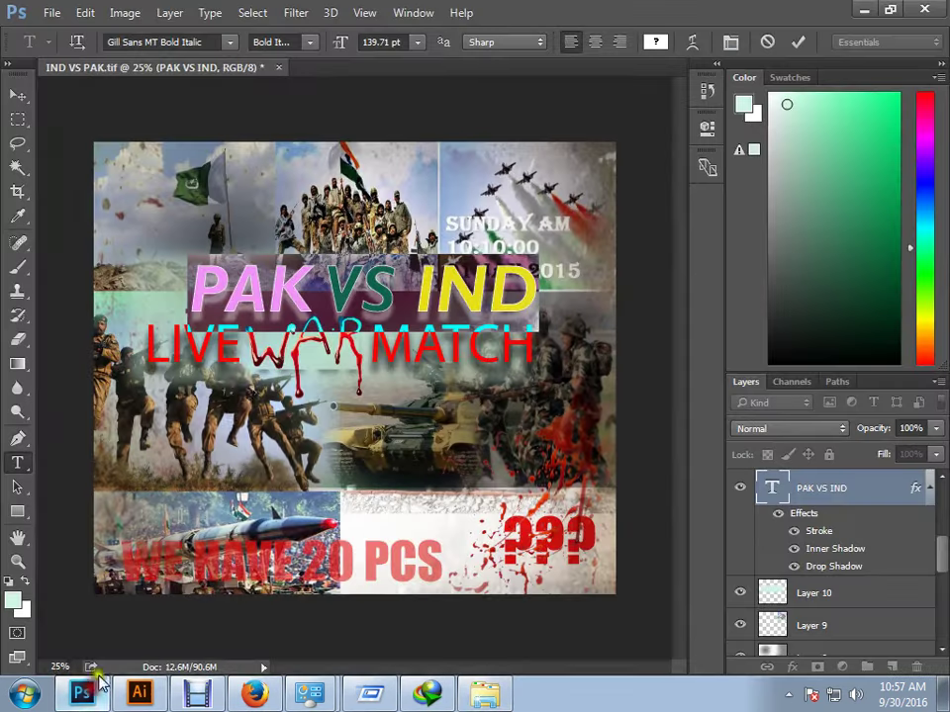
{"action": "left_click", "coordinate": [197, 42]}
{"action": "type", "text": "28"}
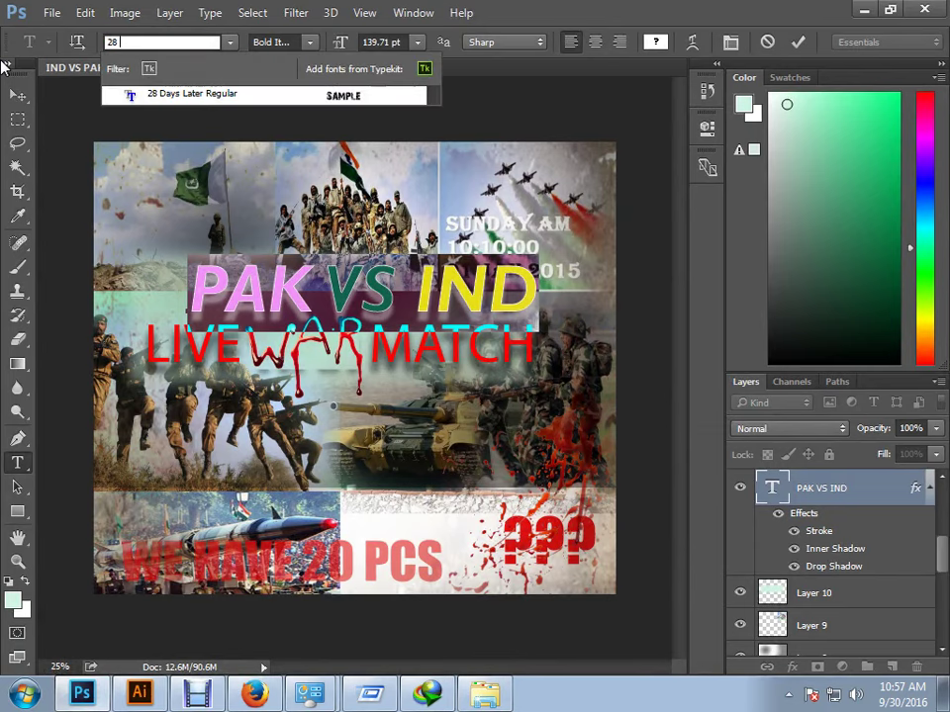
{"action": "left_click", "coordinate": [193, 95]}
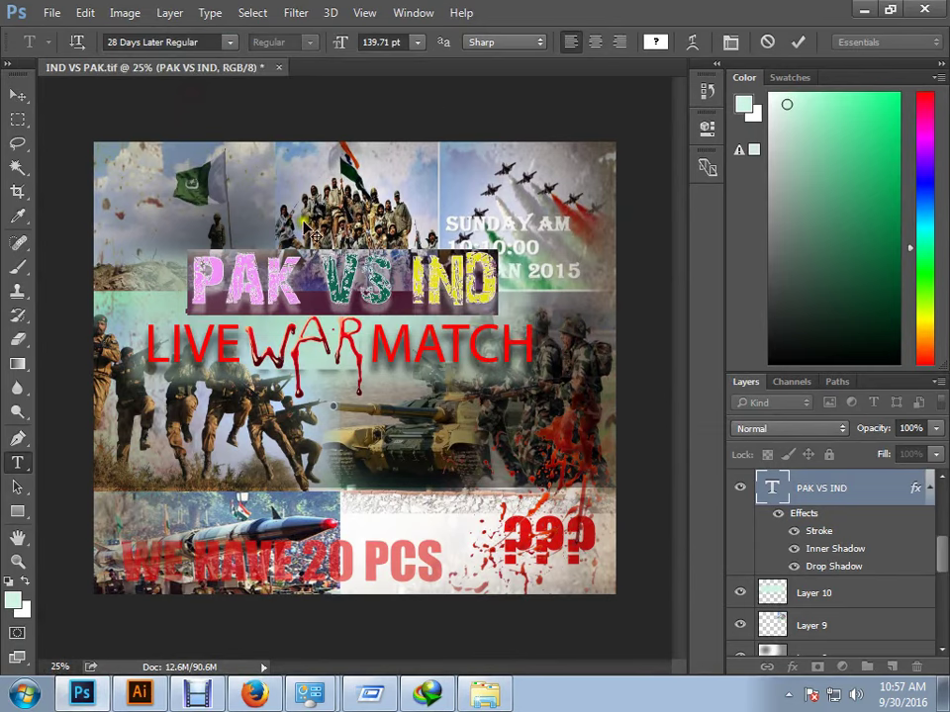
{"action": "left_click", "coordinate": [18, 95]}
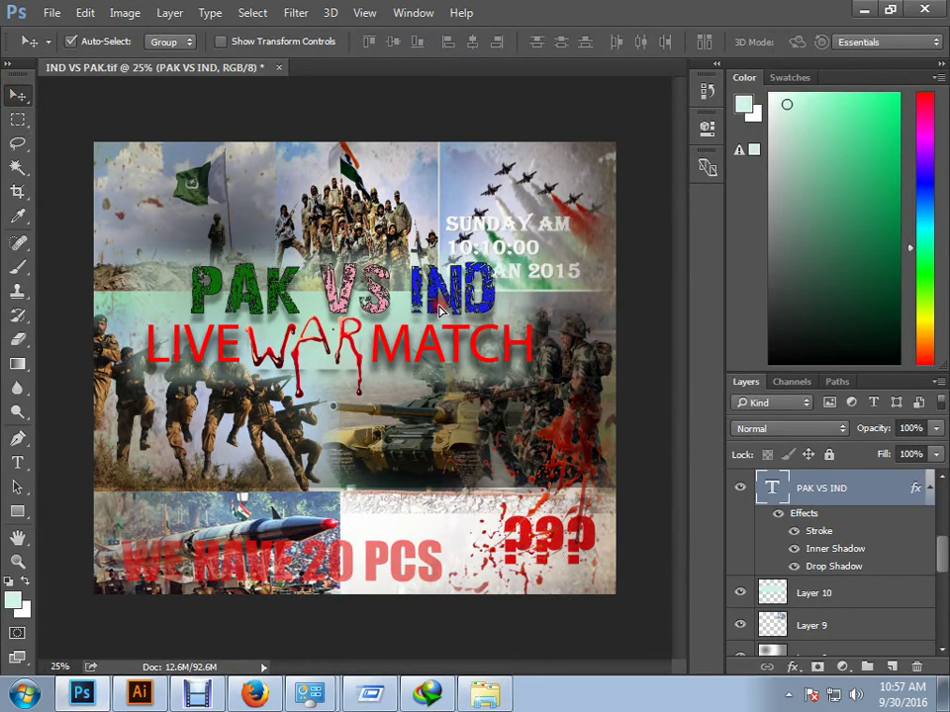
- Scale up the PAK VS IND title to roughly the width of LIVE WAR MATCH and move it slightly higher above that line
{"action": "key", "text": "ctrl+t"}
{"action": "left_click_drag", "start_coordinate": [497, 255], "coordinate": [536, 250]}
{"action": "key", "text": "Return"}
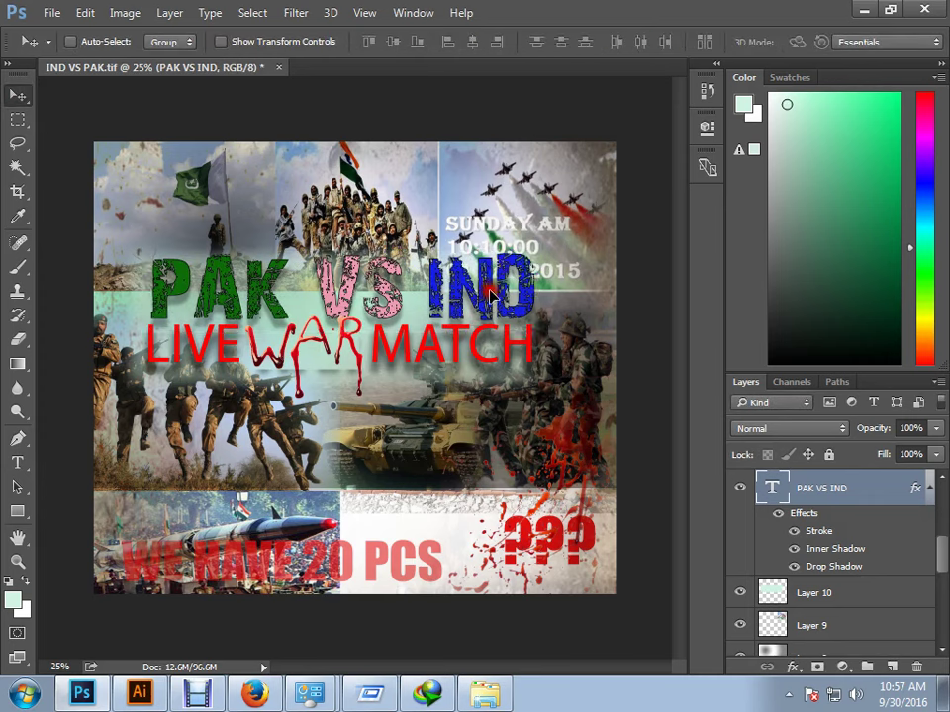
{"action": "left_click_drag", "start_coordinate": [481, 308], "coordinate": [485, 299]}
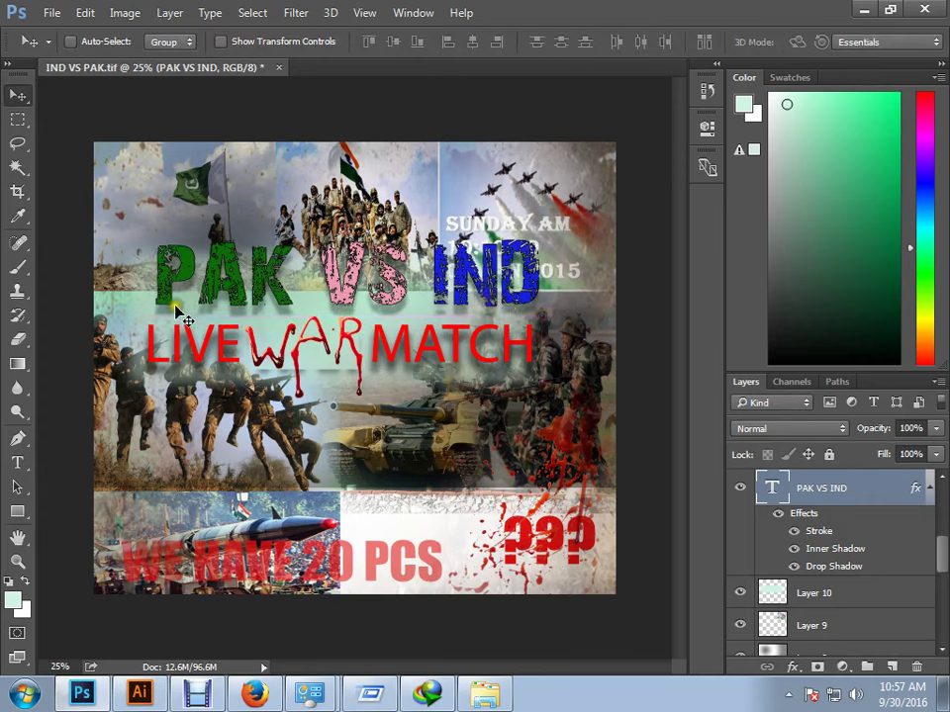
- Stretch the pale green rectangle on Layer 10 upward so it extends above the PAK VS IND title
{"action": "left_click", "coordinate": [740, 592]}
{"action": "left_click", "coordinate": [740, 593]}
{"action": "left_click", "coordinate": [782, 593]}
{"action": "key", "text": "ctrl+t"}
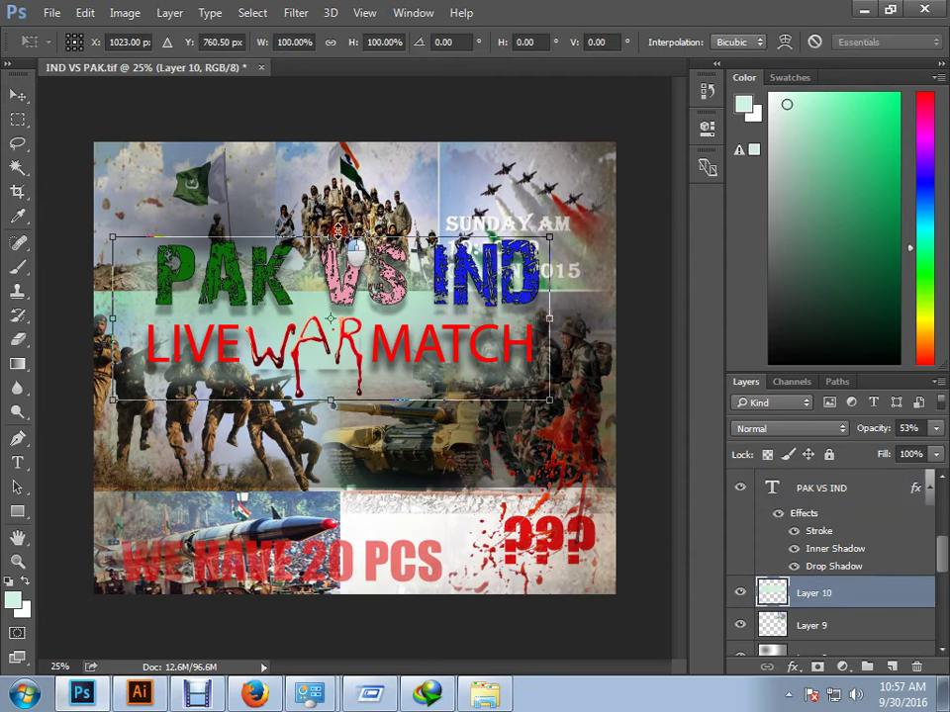
{"action": "left_click_drag", "start_coordinate": [330, 237], "coordinate": [330, 203]}
{"action": "key", "text": "Return"}
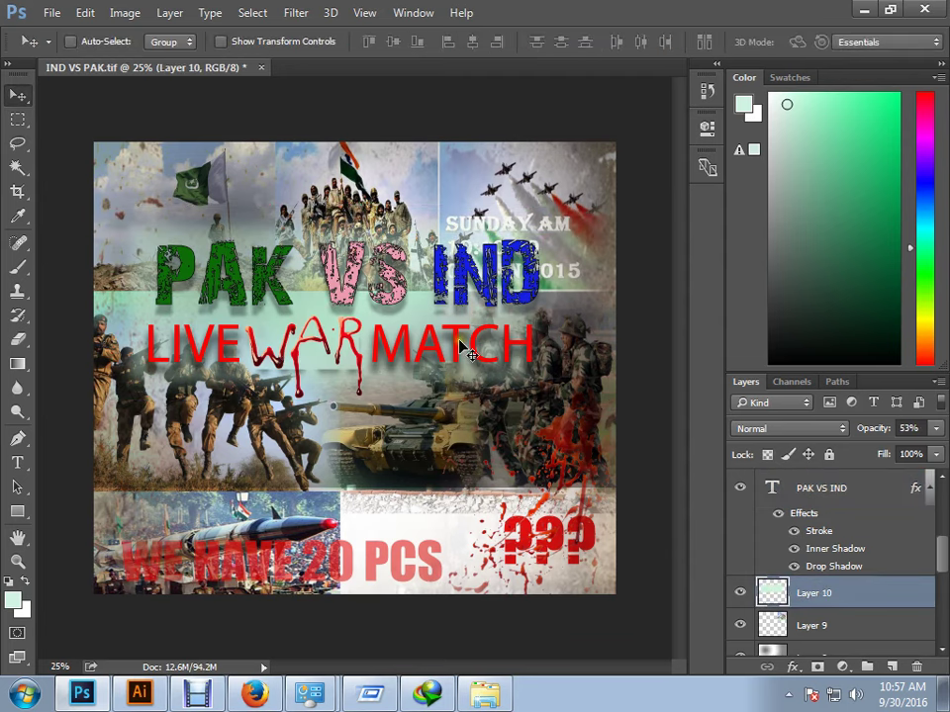
- Save the banner, and save a JPEG copy named IND VS PAK to the Desktop at quality 6, Medium, Baseline ("Standard")
{"action": "key", "text": "ctrl+s"}
{"action": "key", "text": "ctrl+shift+s"}
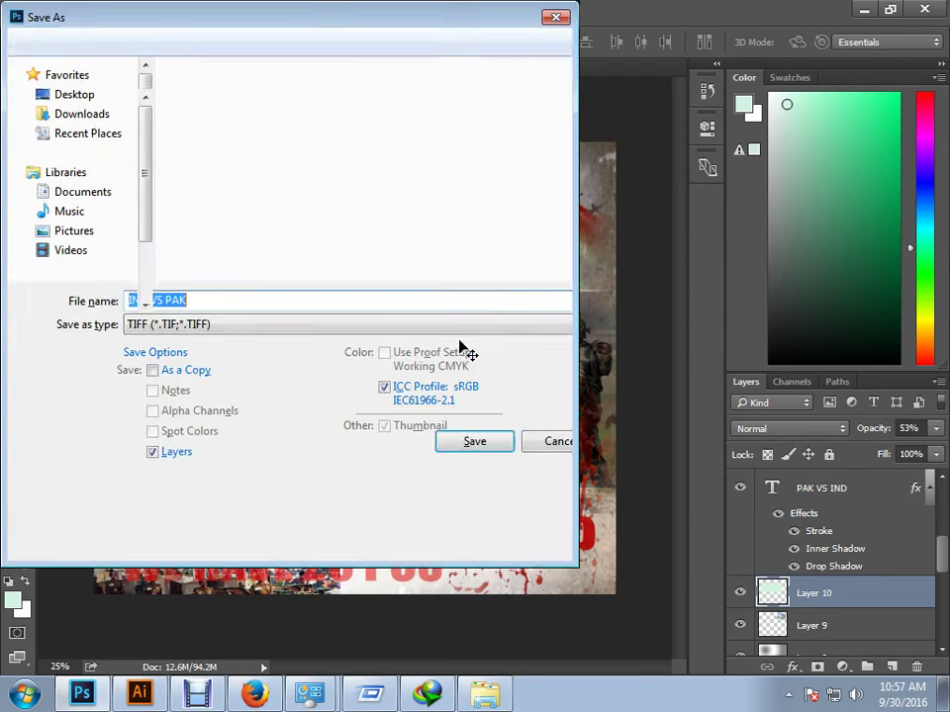
{"action": "scroll", "coordinate": [566, 187], "scroll_direction": "down", "scroll_amount": 1}
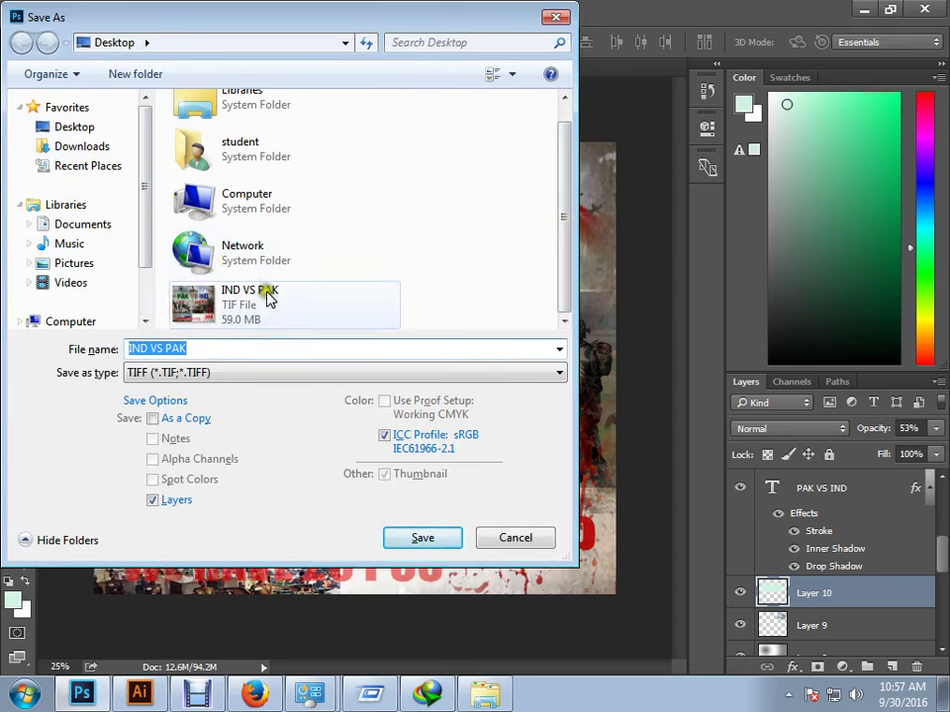
{"action": "left_click", "coordinate": [231, 372]}
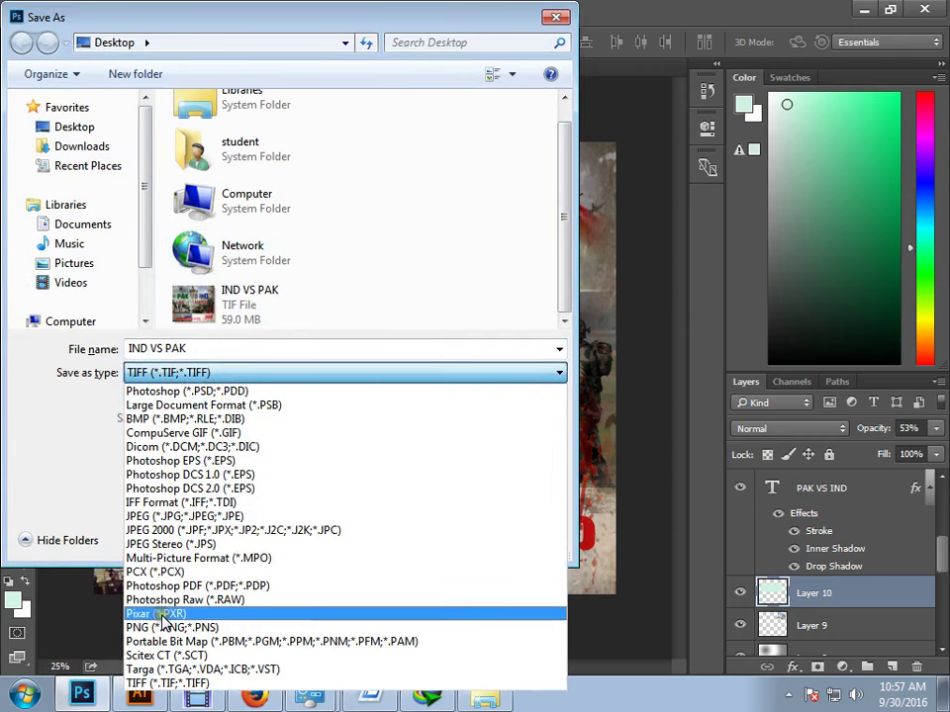
{"action": "left_click", "coordinate": [178, 516]}
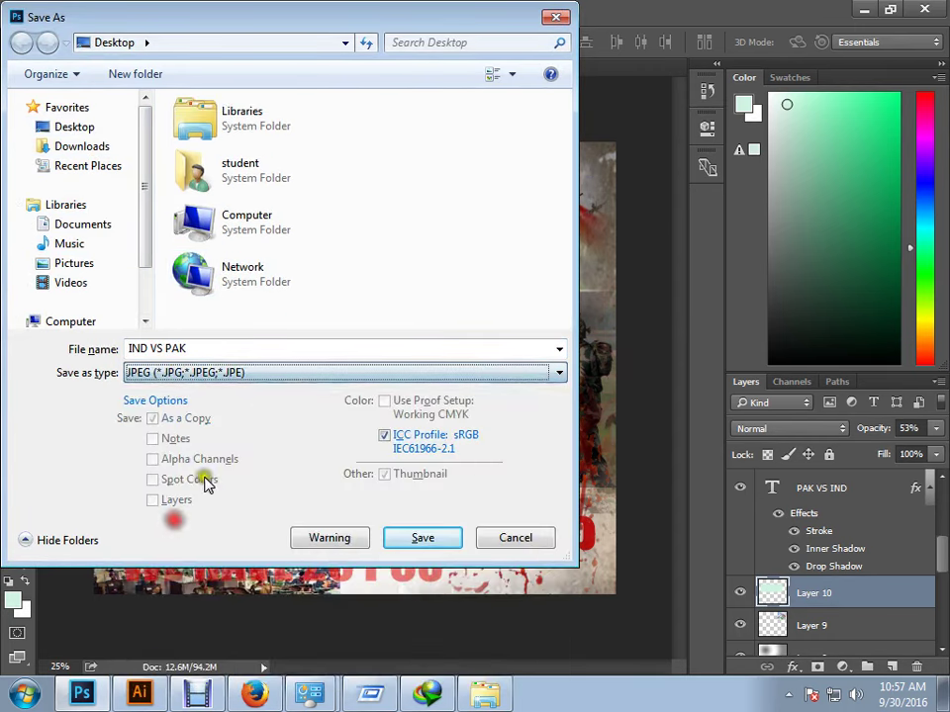
{"action": "left_click", "coordinate": [424, 540]}
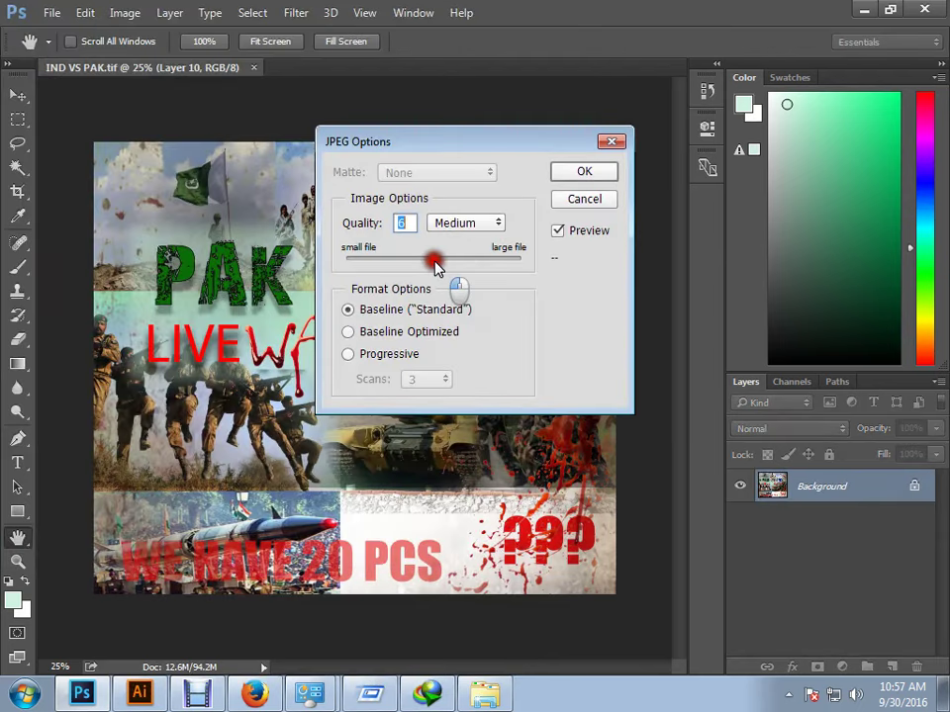
{"action": "left_click", "coordinate": [579, 171]}
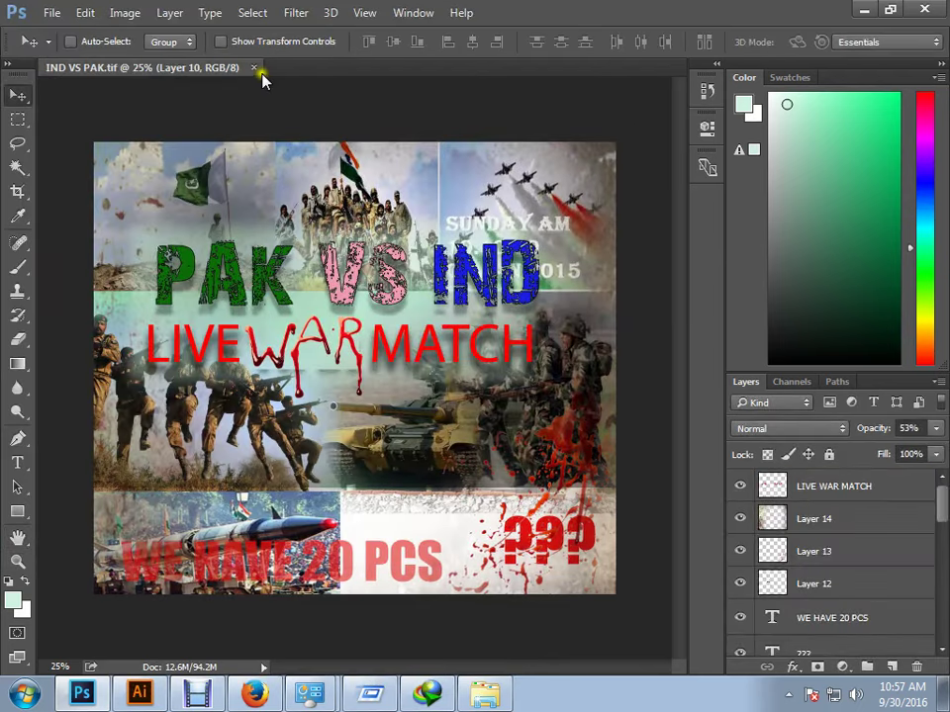
- Close the banner document, minimise Photoshop, and close the Compressed downloads folder and Firefox with all its tabs
{"action": "left_click", "coordinate": [254, 68]}
{"action": "left_click", "coordinate": [864, 13]}
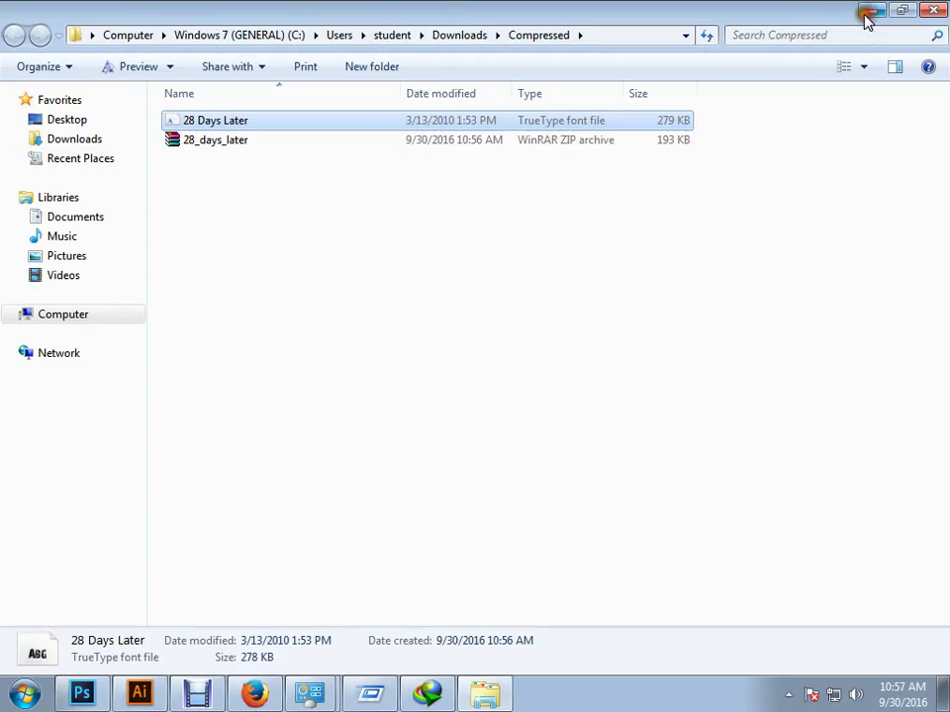
{"action": "left_click", "coordinate": [925, 10]}
{"action": "left_click", "coordinate": [932, 10]}
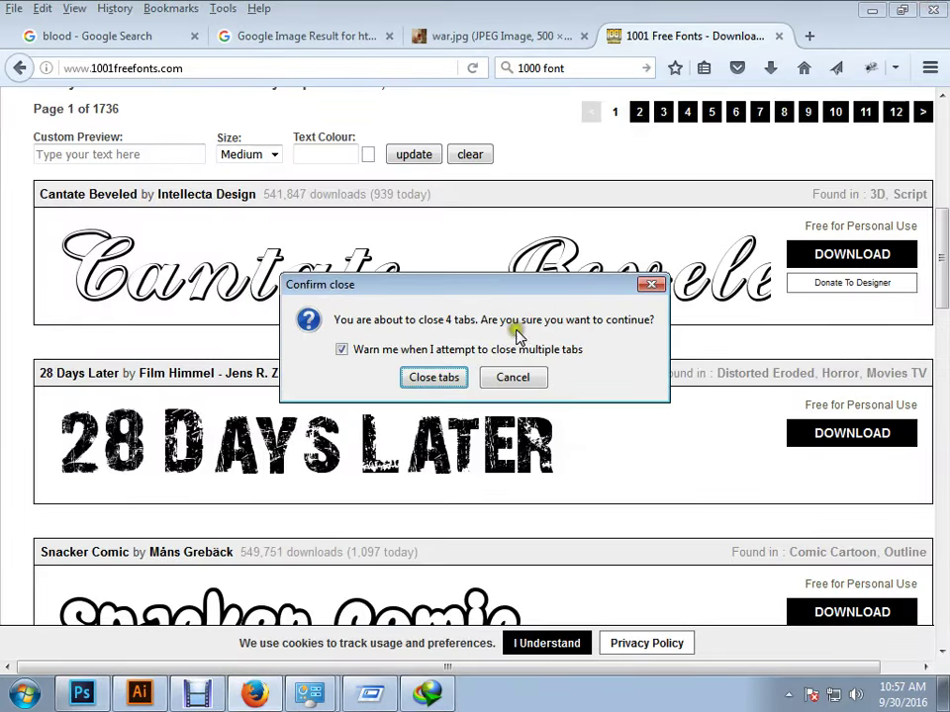
{"action": "left_click", "coordinate": [437, 376]}
- Decline the Internet Download Manager help prompt and clear the desktop by minimising Illustrator and closing the Network Connections and Run windows
{"action": "left_click", "coordinate": [649, 409]}
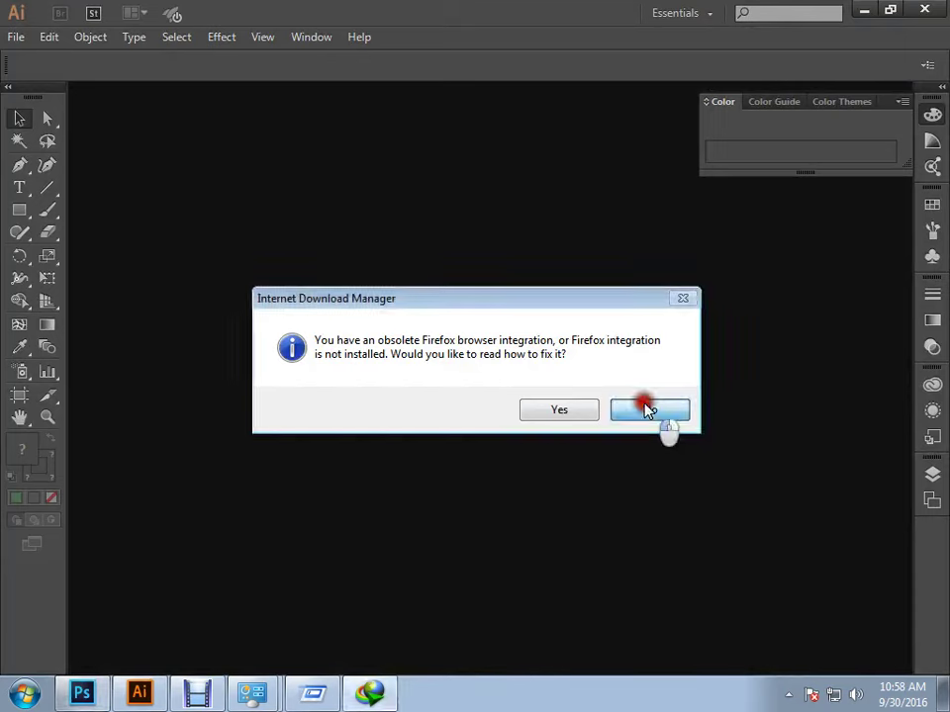
{"action": "left_click", "coordinate": [866, 12]}
{"action": "left_click", "coordinate": [876, 133]}
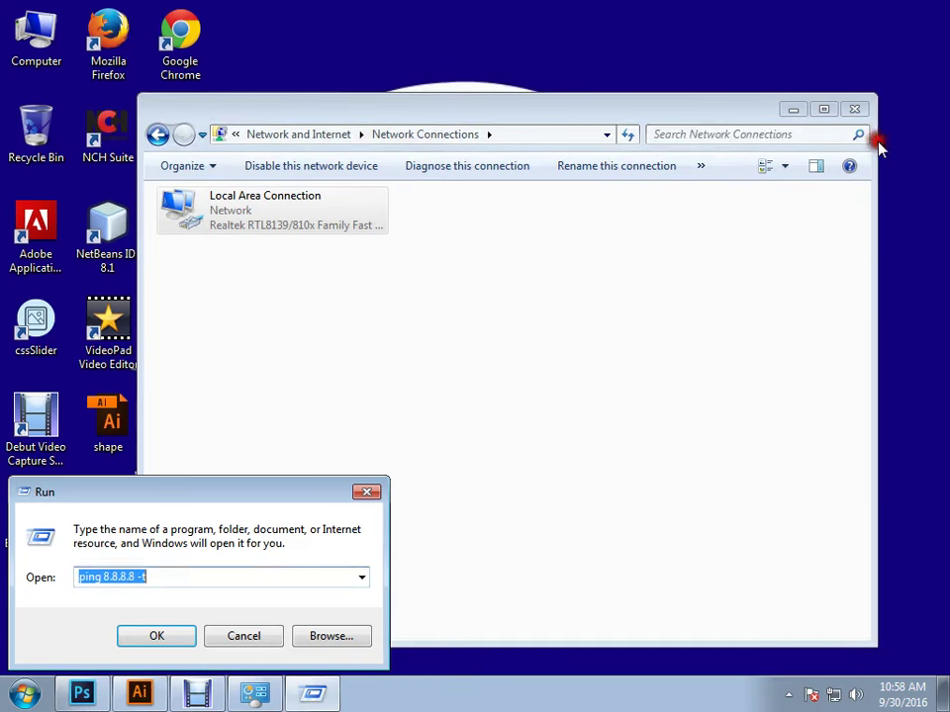
{"action": "left_click", "coordinate": [855, 109]}
{"action": "left_click", "coordinate": [368, 492]}
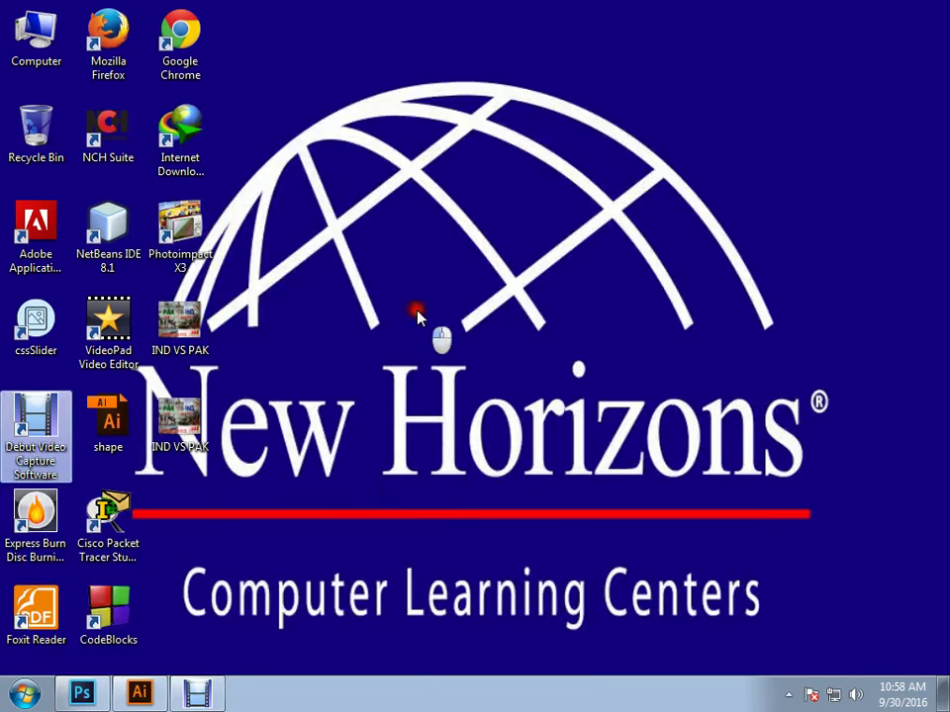
- Open the IND VS PAK TIFF from the desktop to check its layers, close it again and minimise Photoshop
{"action": "left_click", "coordinate": [183, 322]}
{"action": "double_click", "coordinate": [191, 329]}
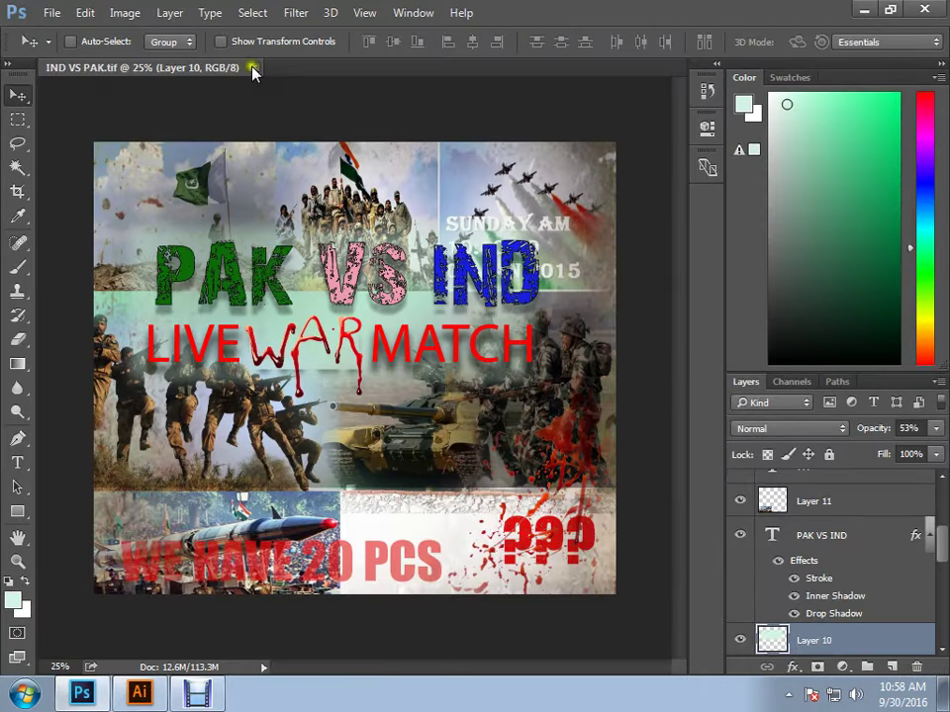
{"action": "left_click", "coordinate": [253, 68]}
{"action": "left_click", "coordinate": [863, 9]}
- Open the IND VS PAK JPEG from the desktop in Windows Photo Viewer and enlarge the window to review the banner
{"action": "double_click", "coordinate": [198, 416]}
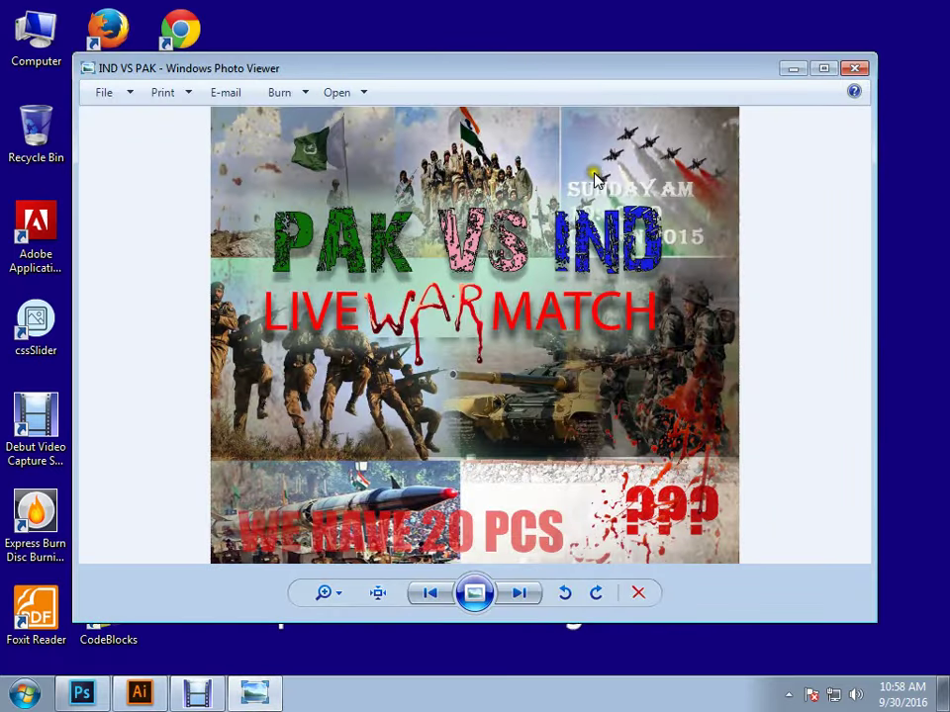
{"action": "double_click", "coordinate": [608, 62]}
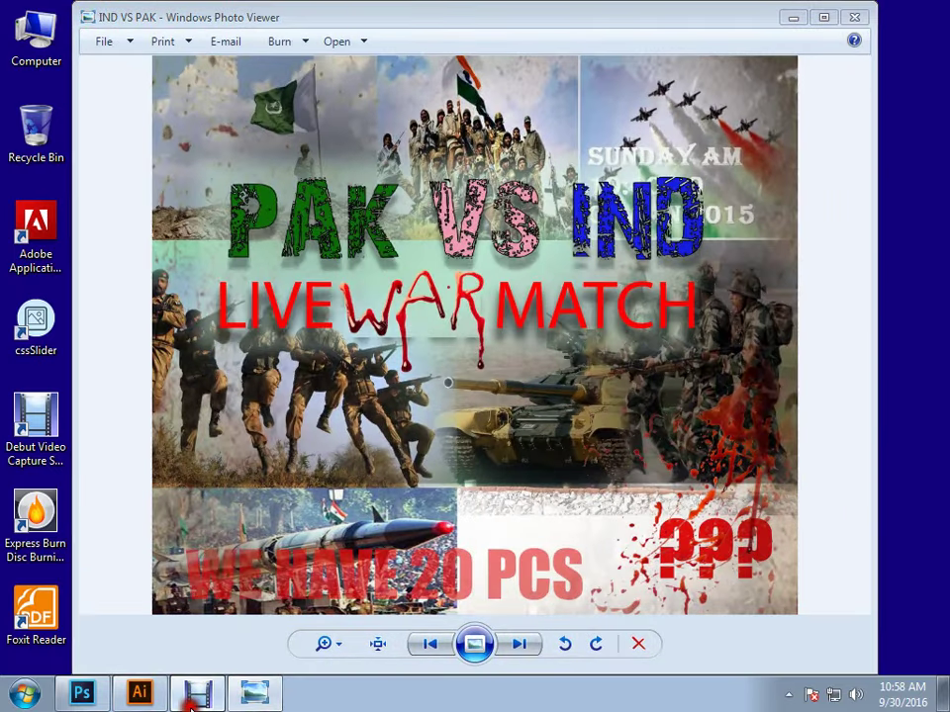
{"action": "left_click", "coordinate": [196, 692]}
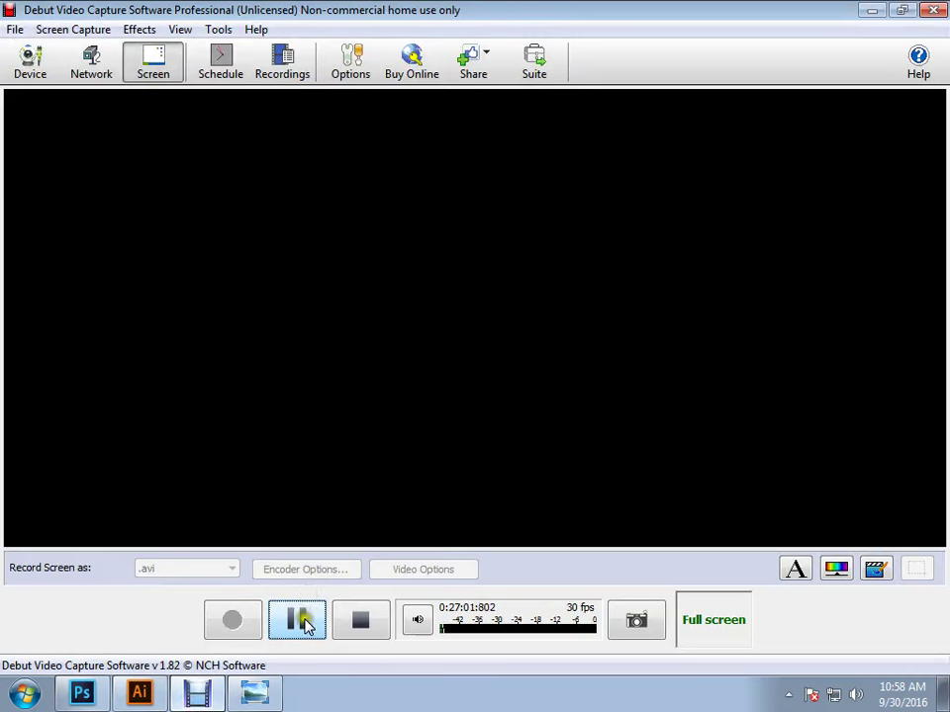